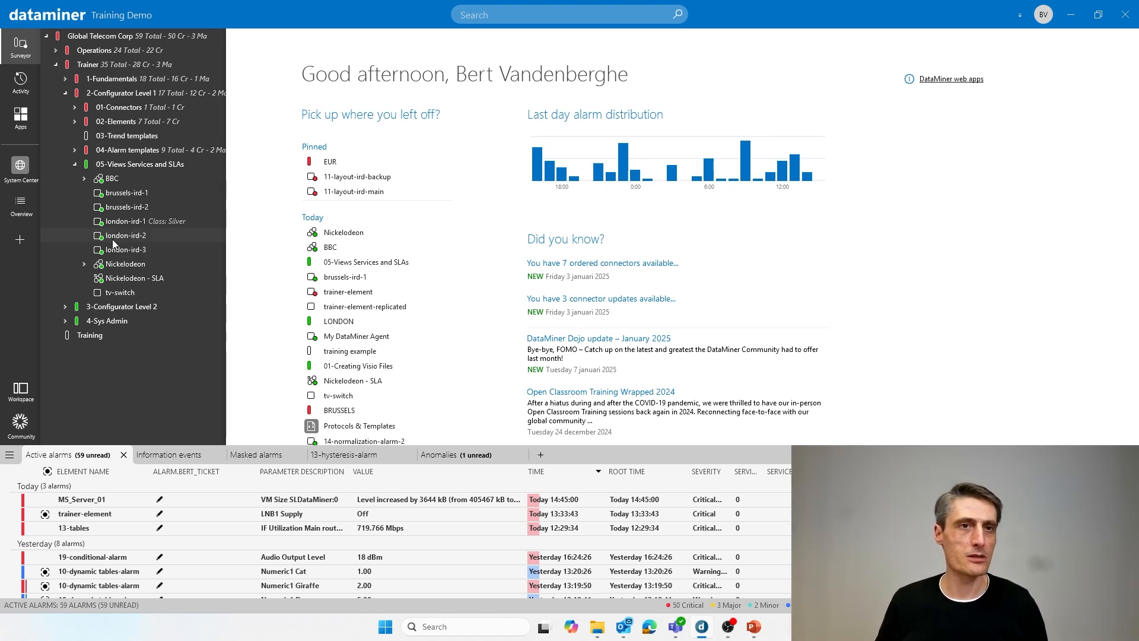
- Create a view named BRUSSELS1 under the 05-Views Services and SLAs view
right_click(137, 165)
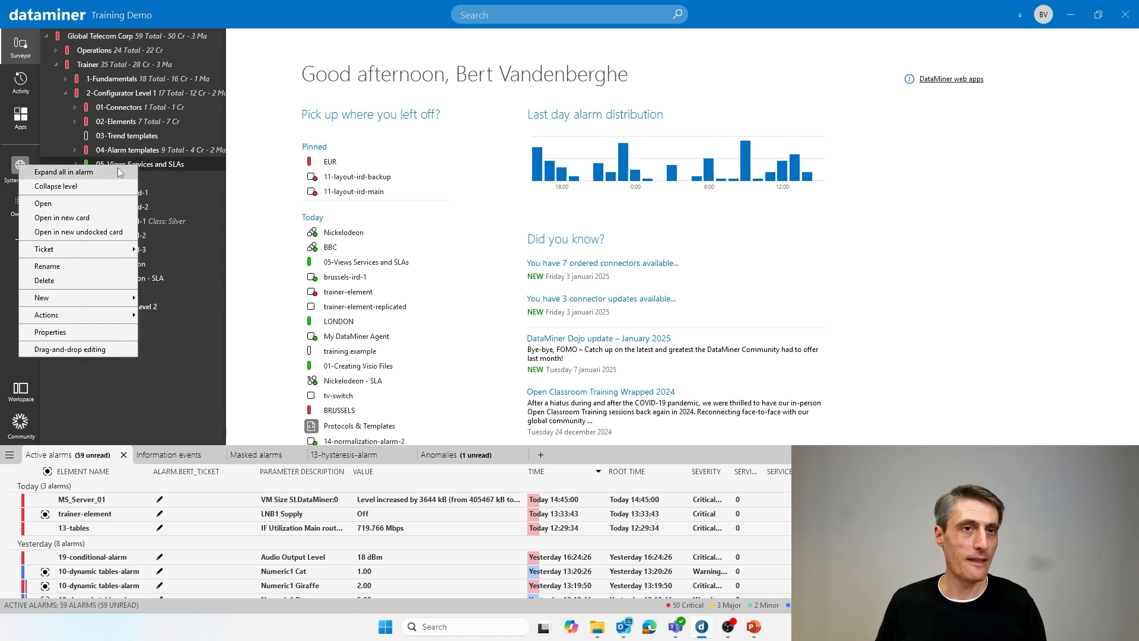
mouse_move(55, 298)
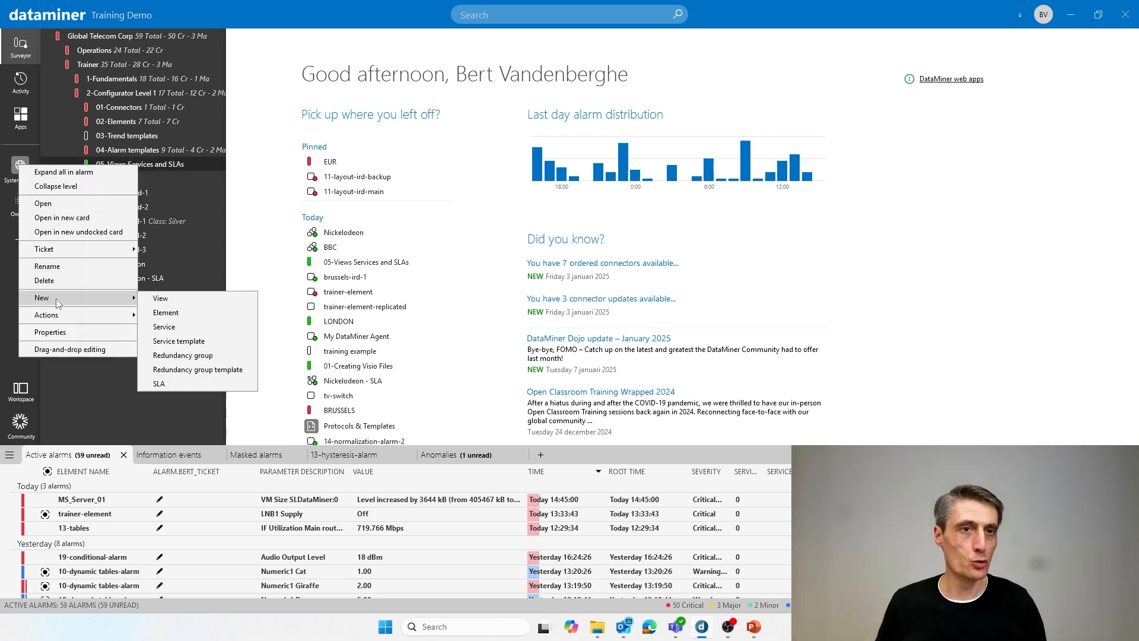
left_click(161, 299)
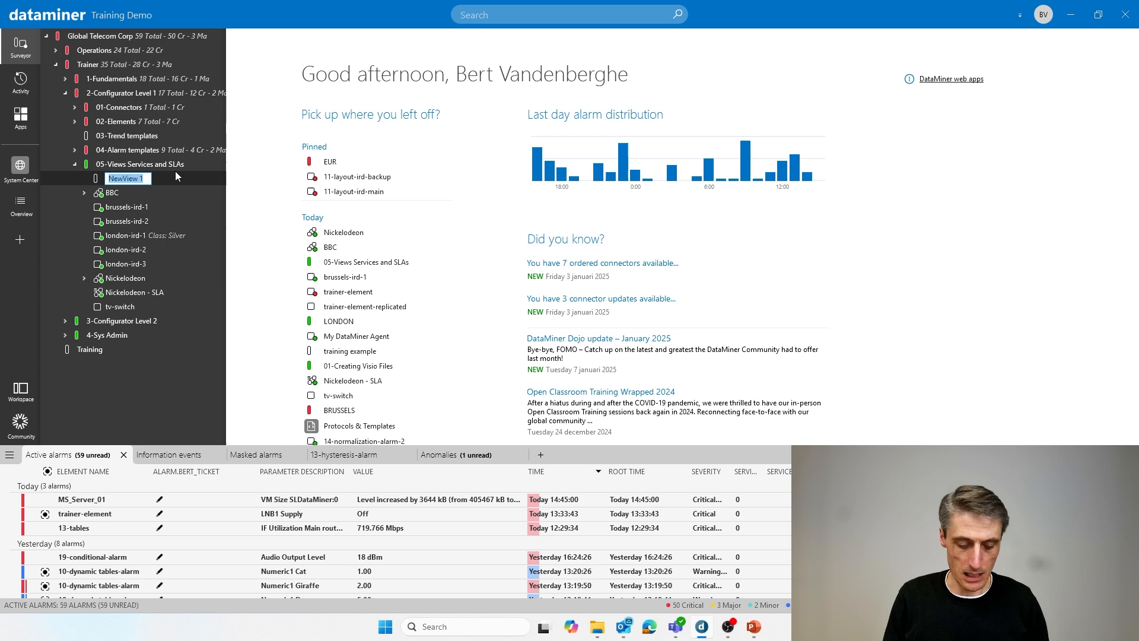
type("BRUSSELS")
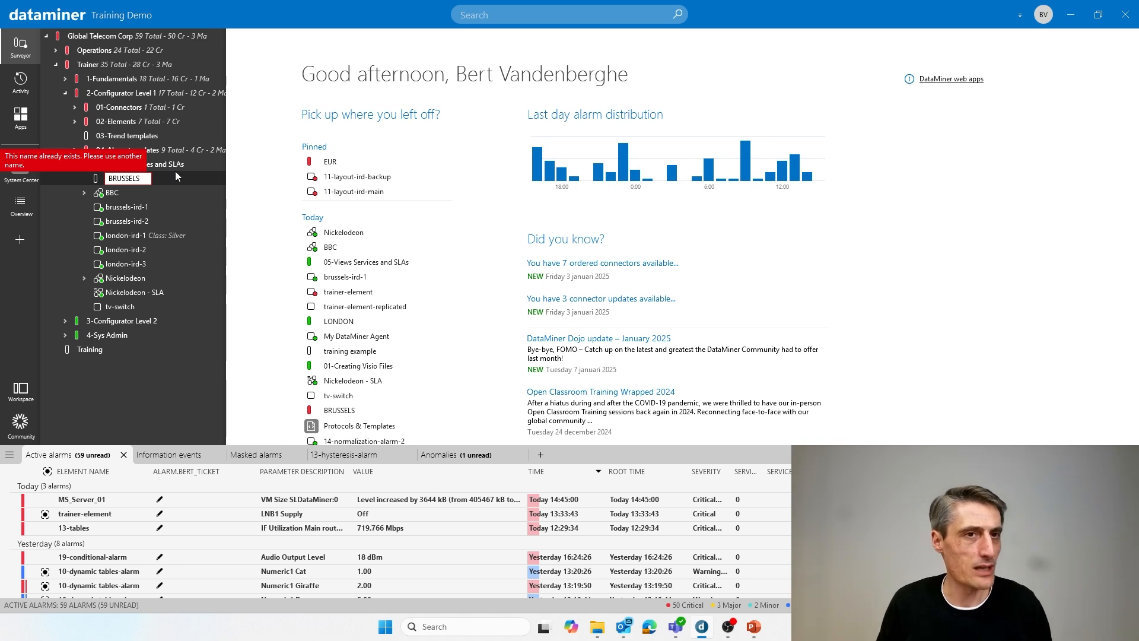
type("1")
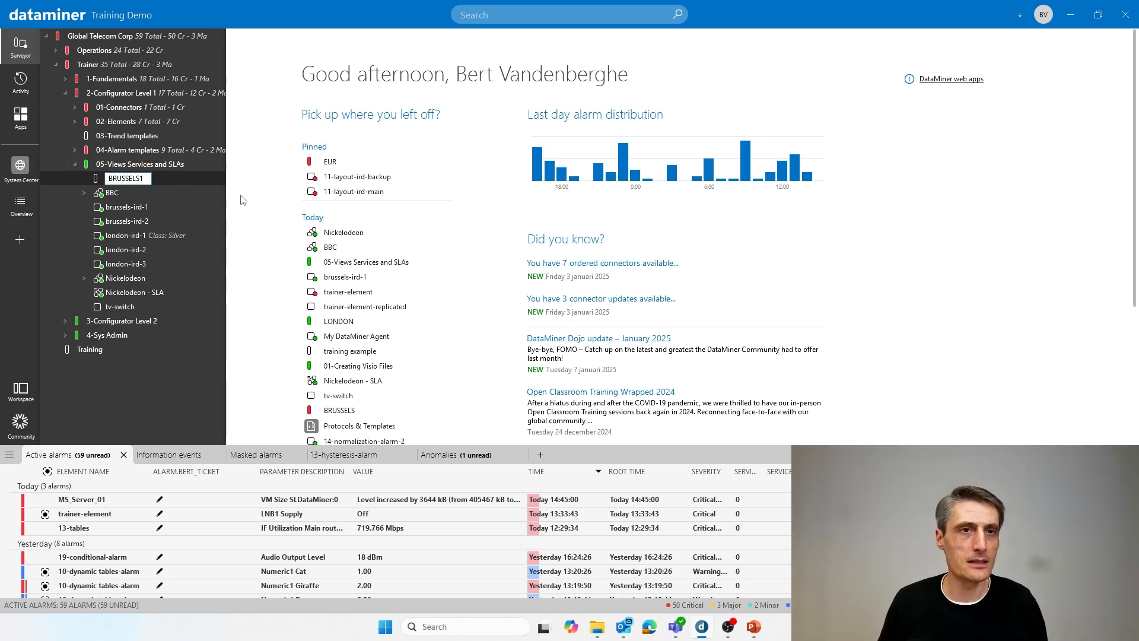
key("Return")
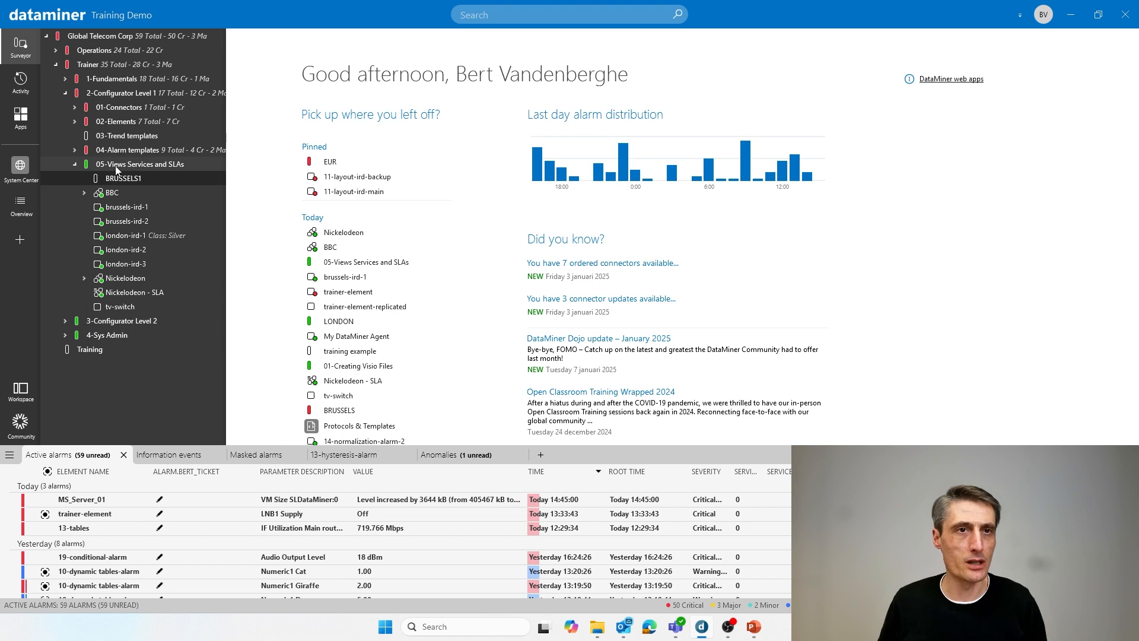
- Add a second view named LONDON1 under 05-Views Services and SLAs
right_click(117, 170)
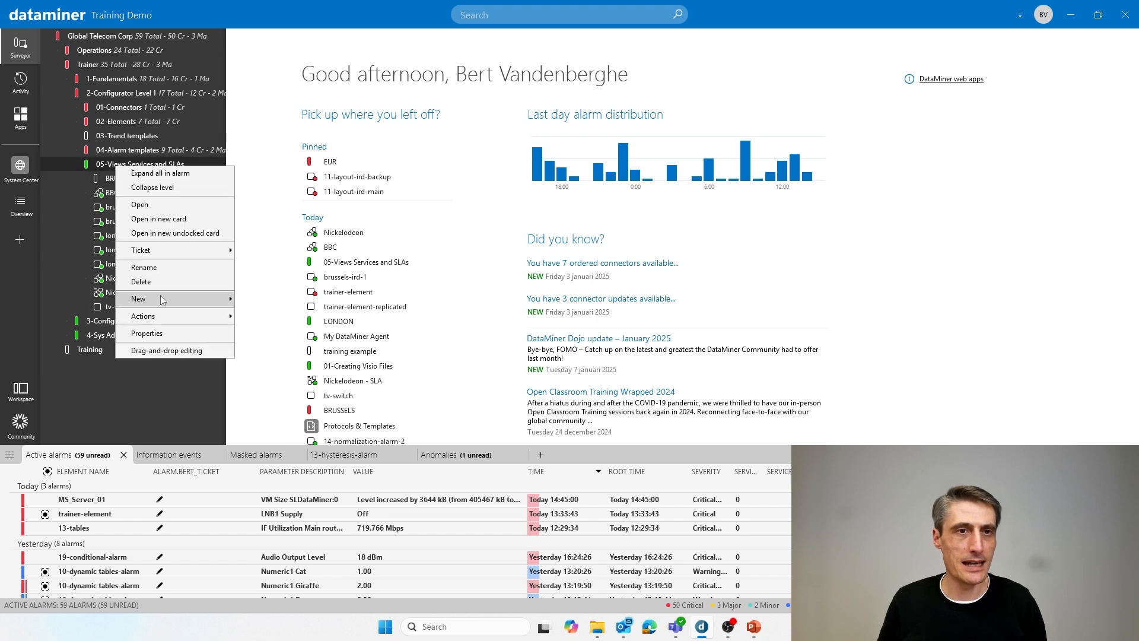
mouse_move(161, 299)
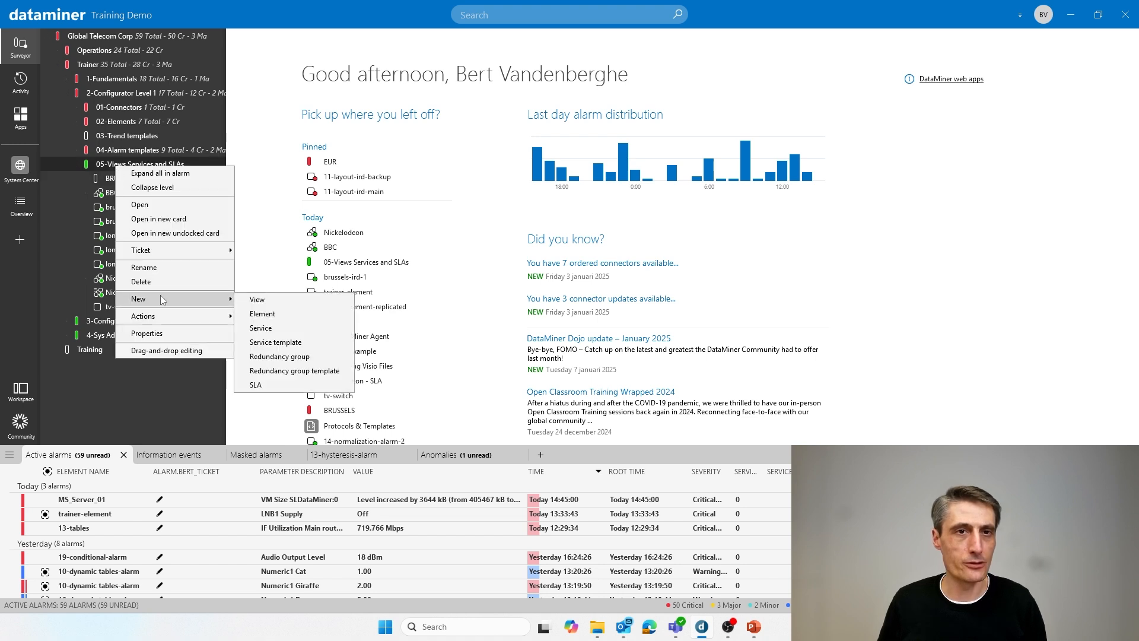
left_click(261, 301)
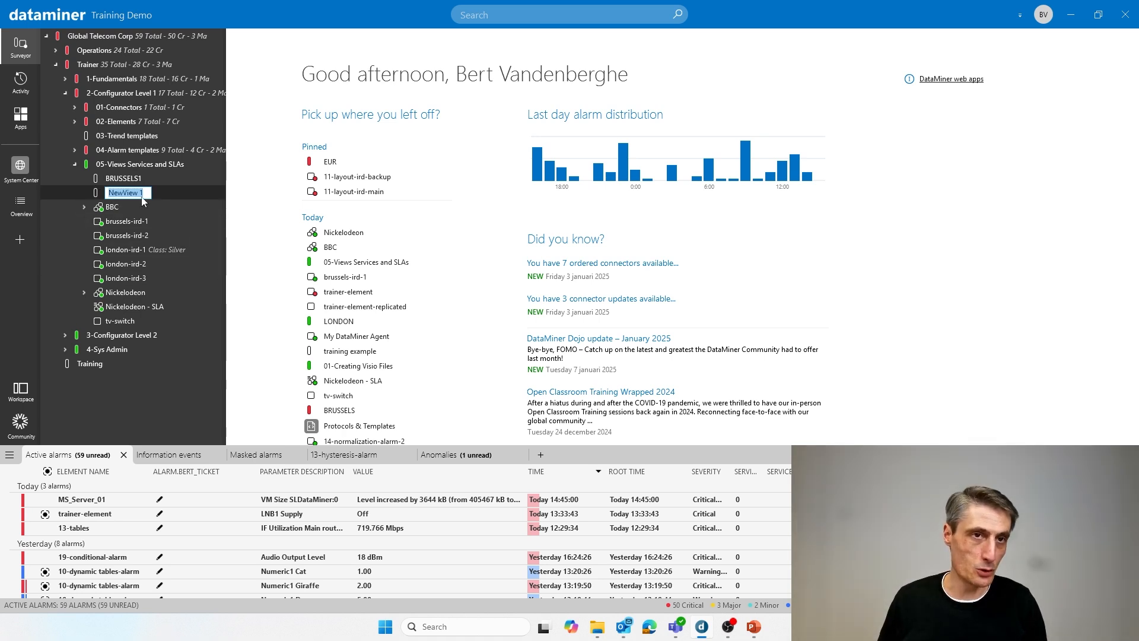
type("LO")
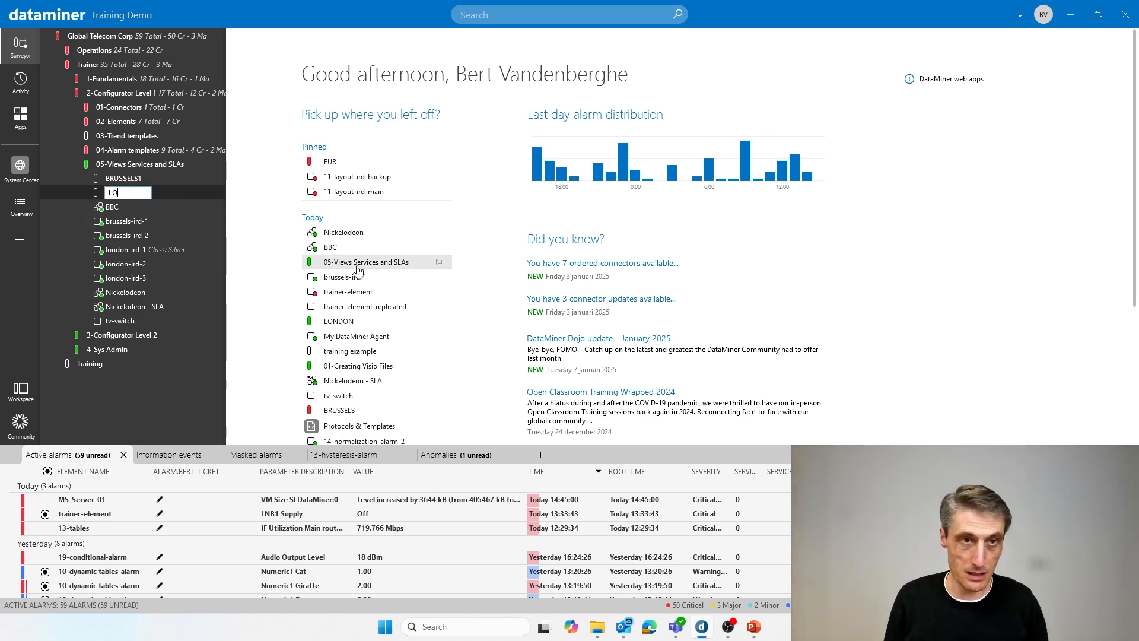
type("NDON1")
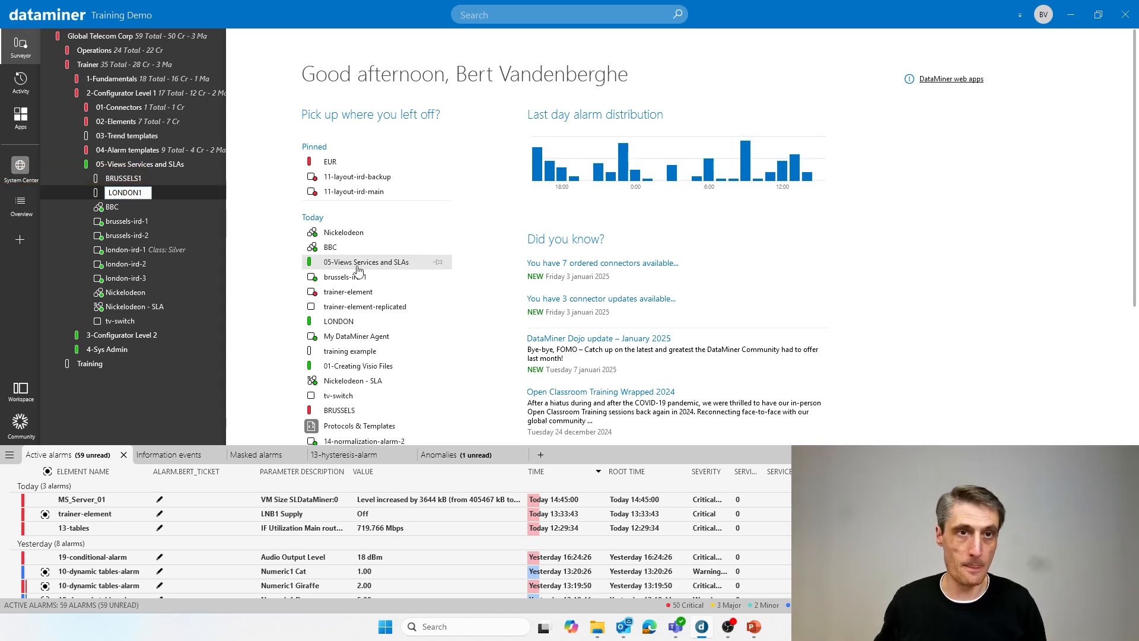
left_click(258, 216)
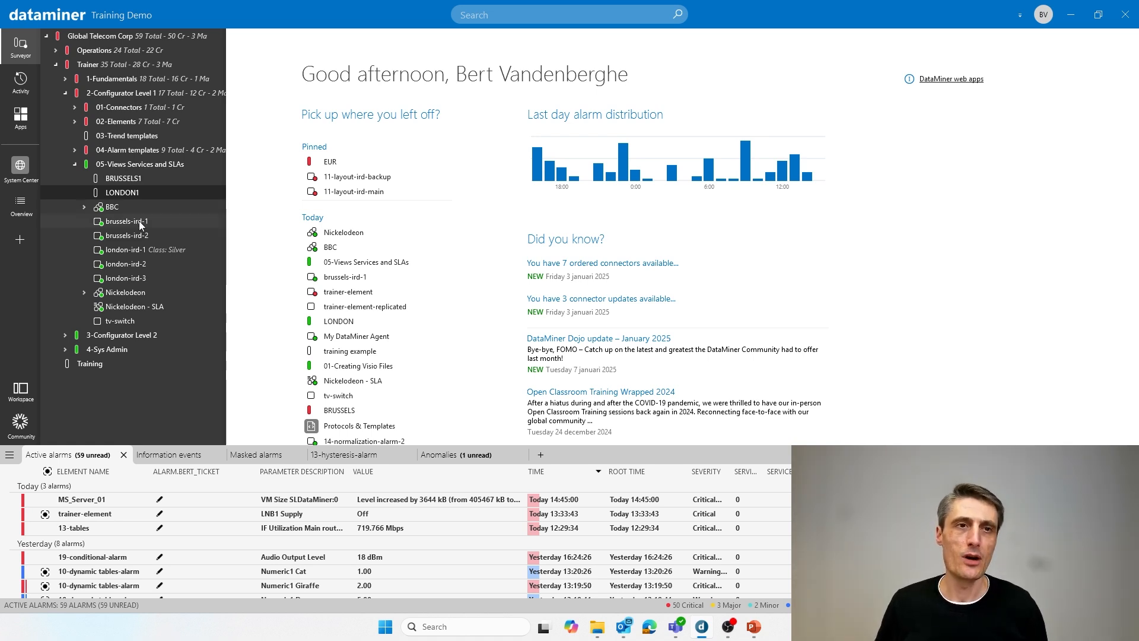
- Open the brussels-ird-1 element's card from the Surveyor, and close it again
left_click(121, 223)
left_click_drag(121, 223, 419, 107)
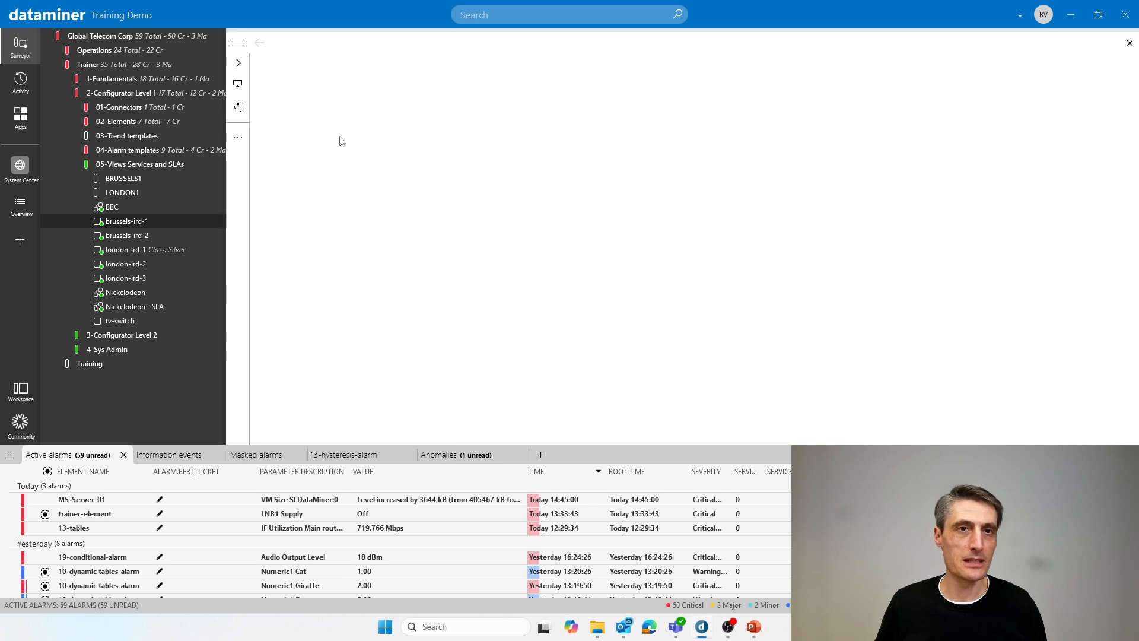
left_click(1130, 44)
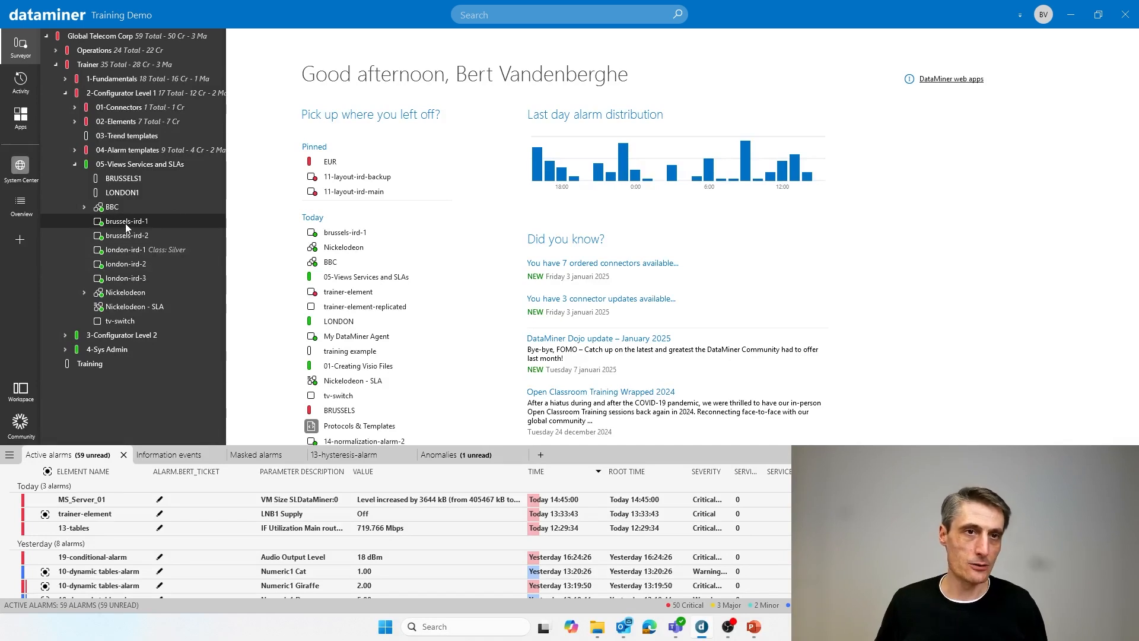
- Bring up the related-alarms search for brussels-ird-1 in the alarm area, and close it again
left_click_drag(126, 224, 569, 456)
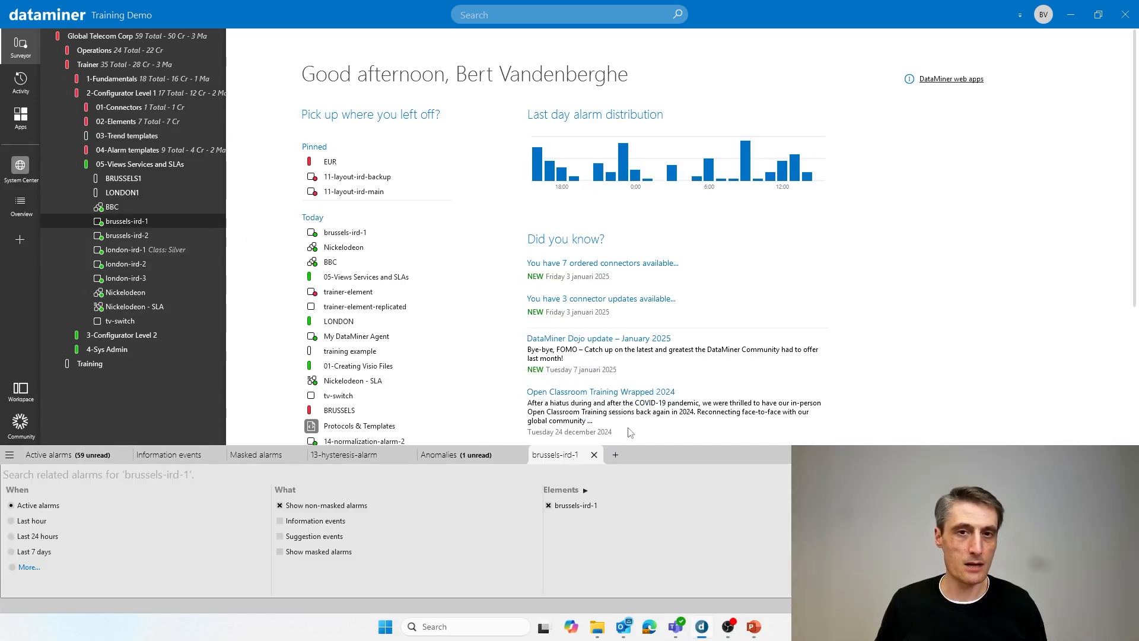
left_click(594, 455)
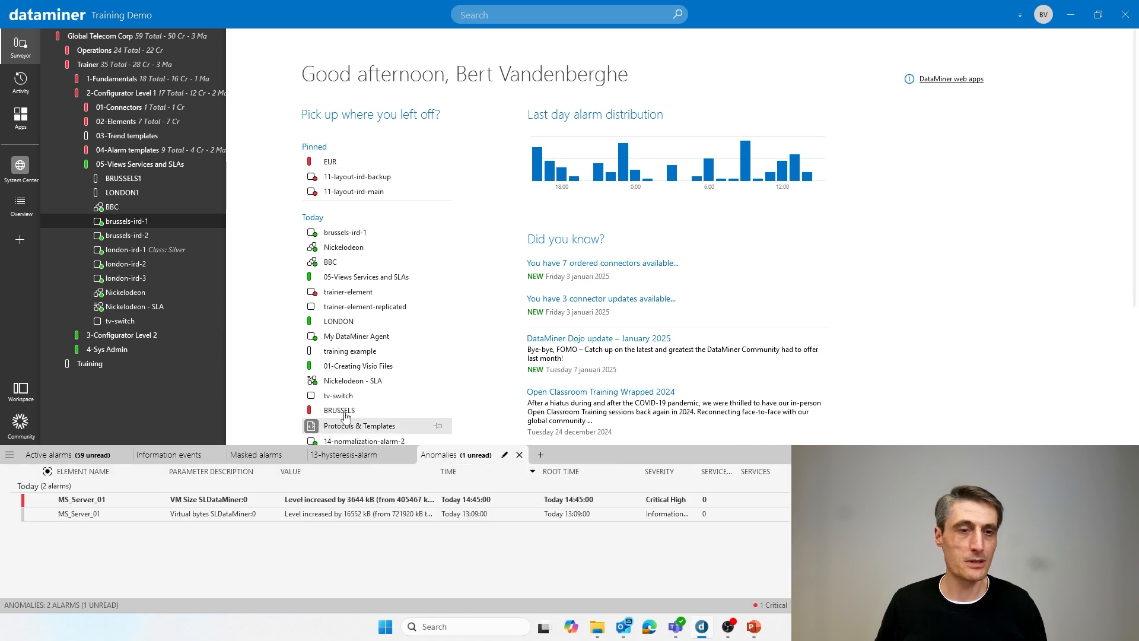
left_click_drag(121, 222, 155, 217)
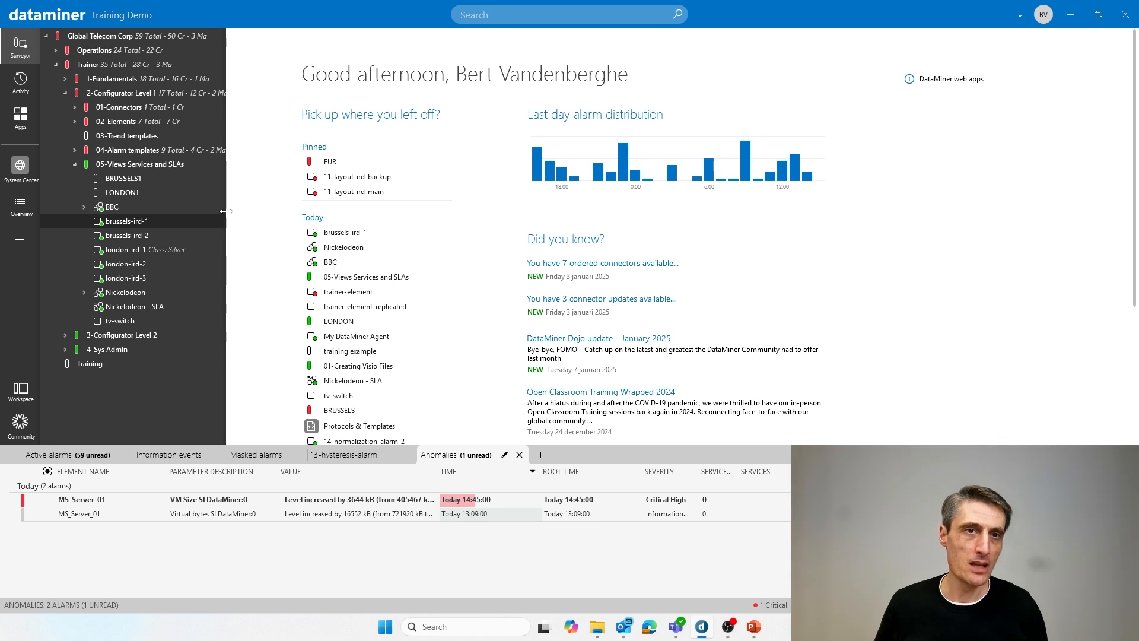
- Widen the Surveyor and enable drag-and-drop editing from the 05-Views Services and SLAs view
left_click_drag(227, 209, 298, 208)
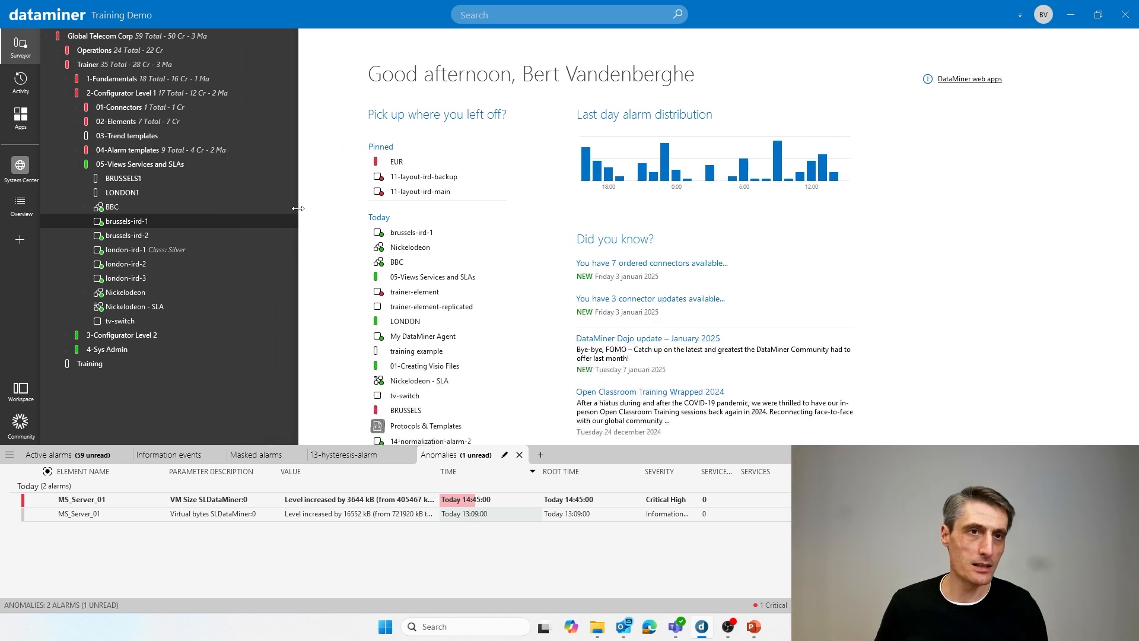
right_click(134, 164)
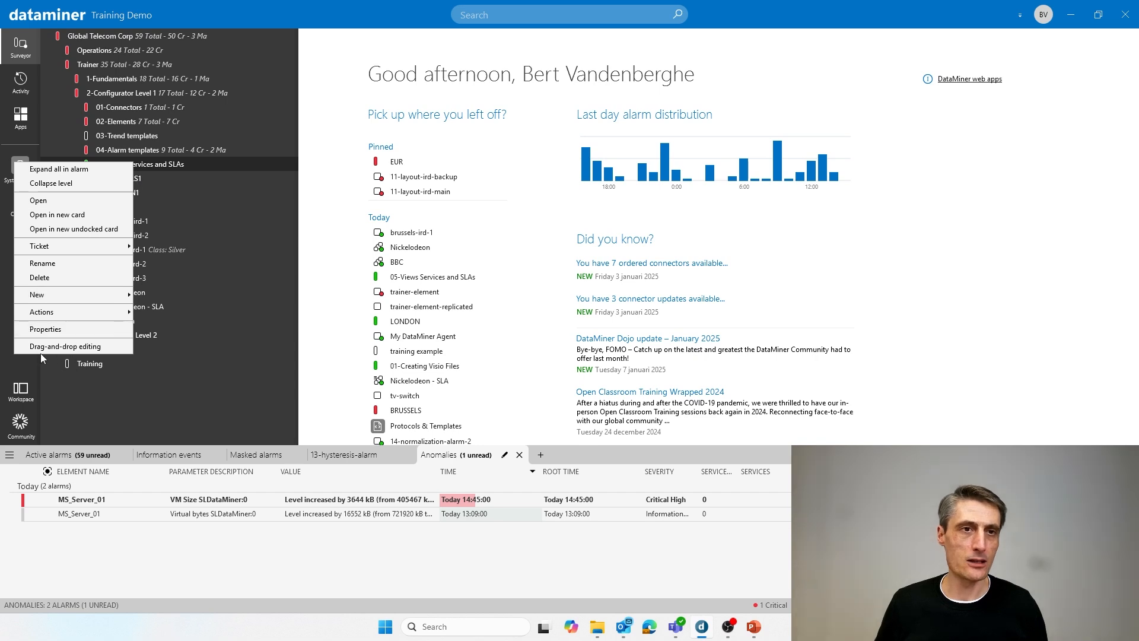
left_click(72, 352)
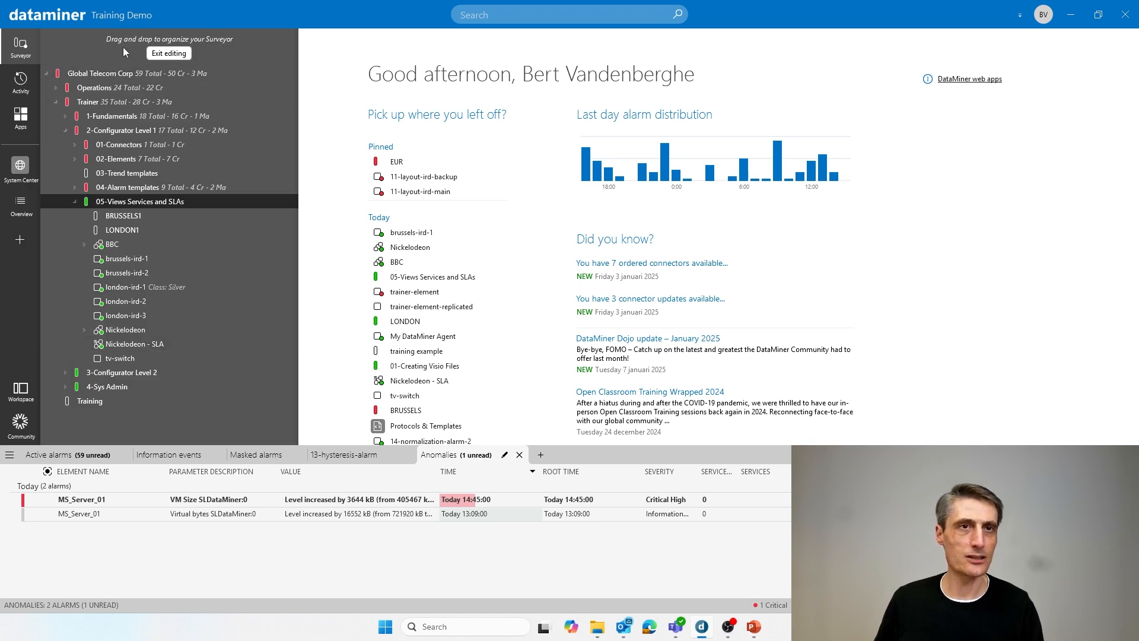
left_click(178, 53)
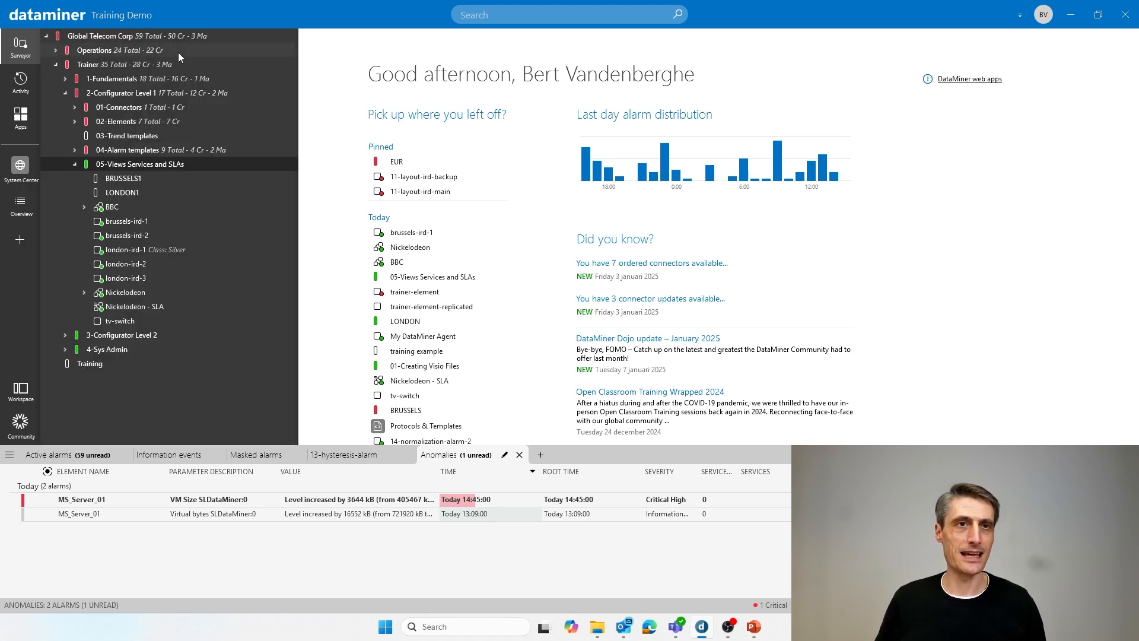
right_click(139, 166)
left_click(73, 353)
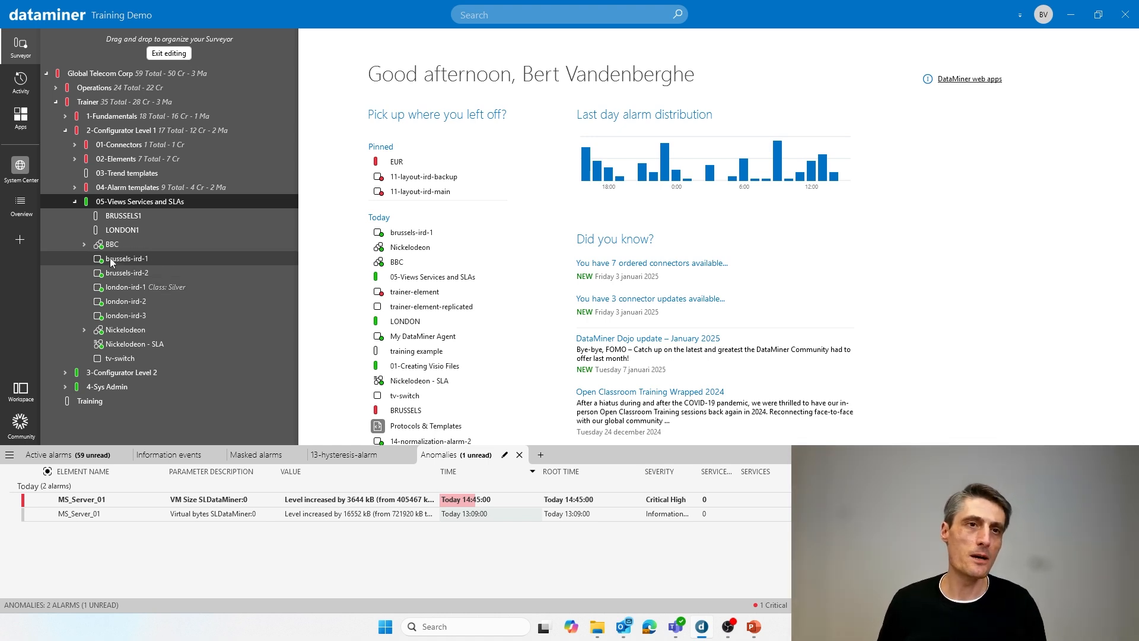
left_click(130, 158)
left_click(136, 217)
left_click(116, 287)
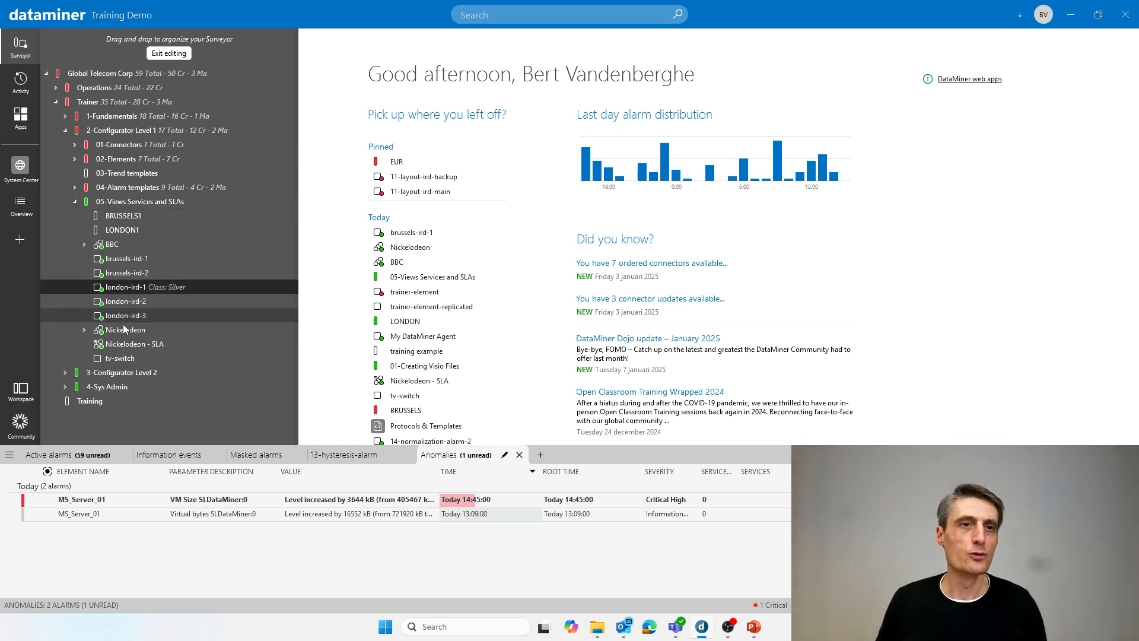
left_click(128, 330)
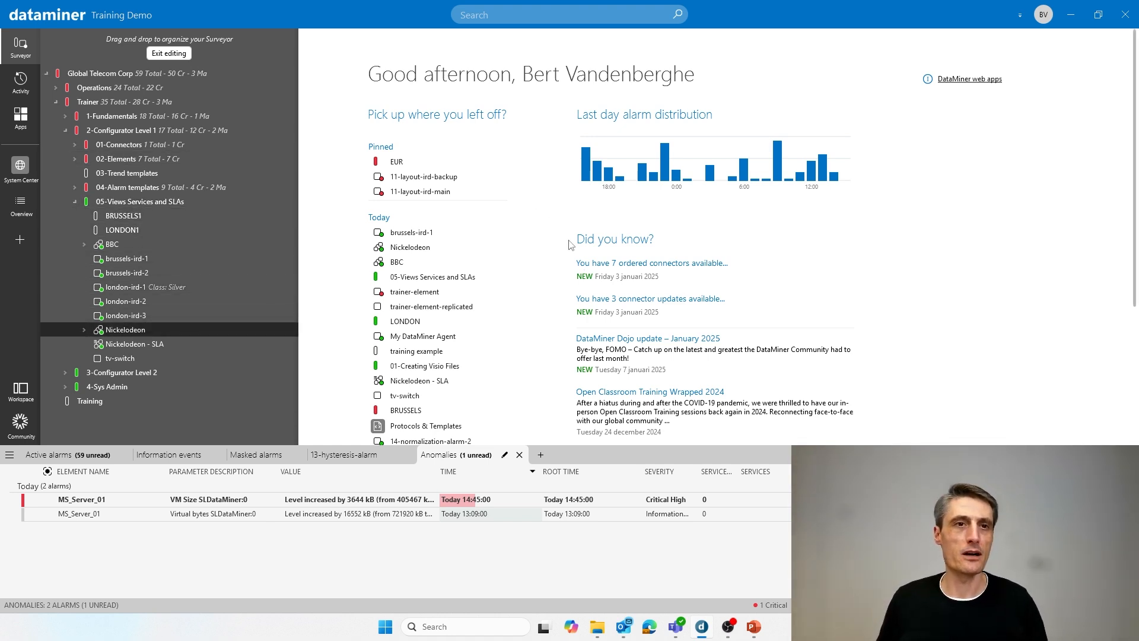
left_click(195, 204)
left_click(130, 318)
left_click(137, 265)
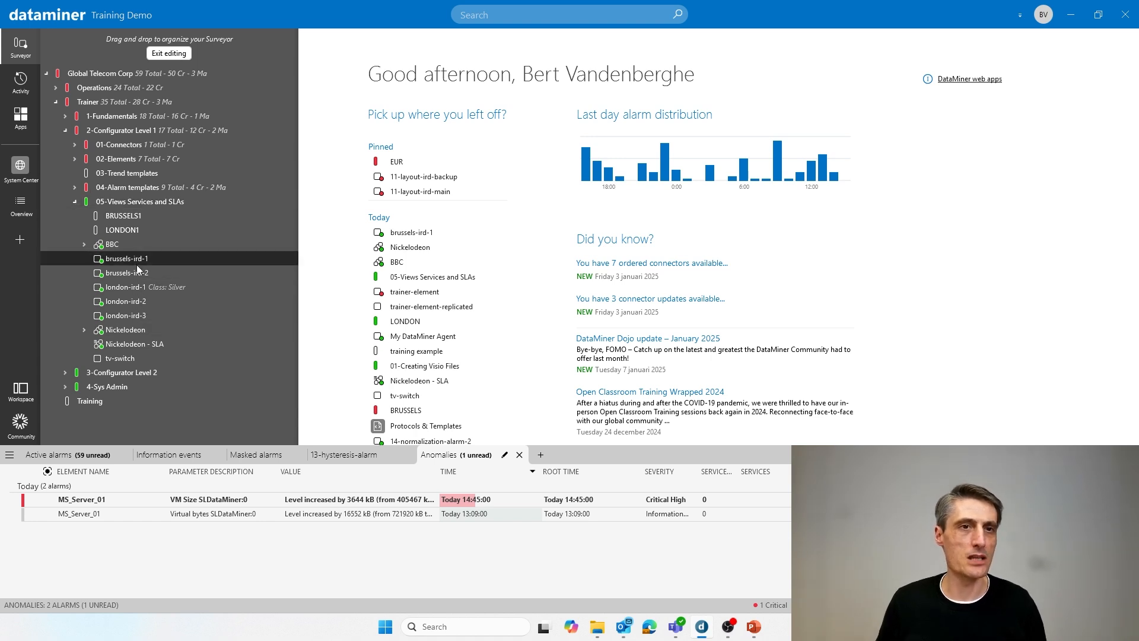
left_click(75, 189)
left_click(75, 188)
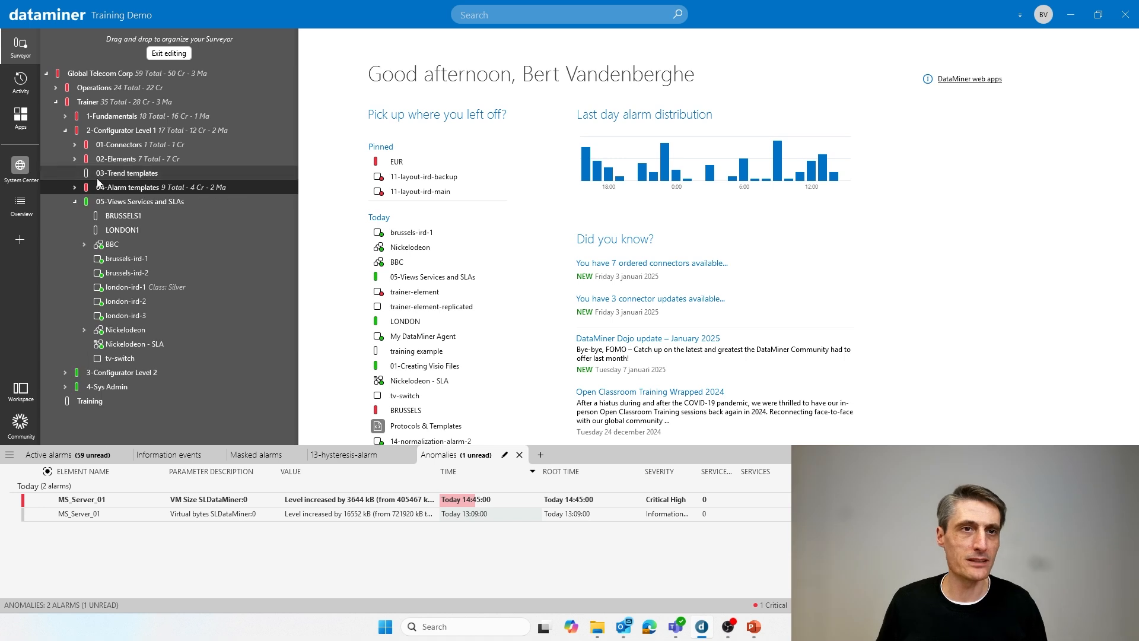
left_click(131, 232)
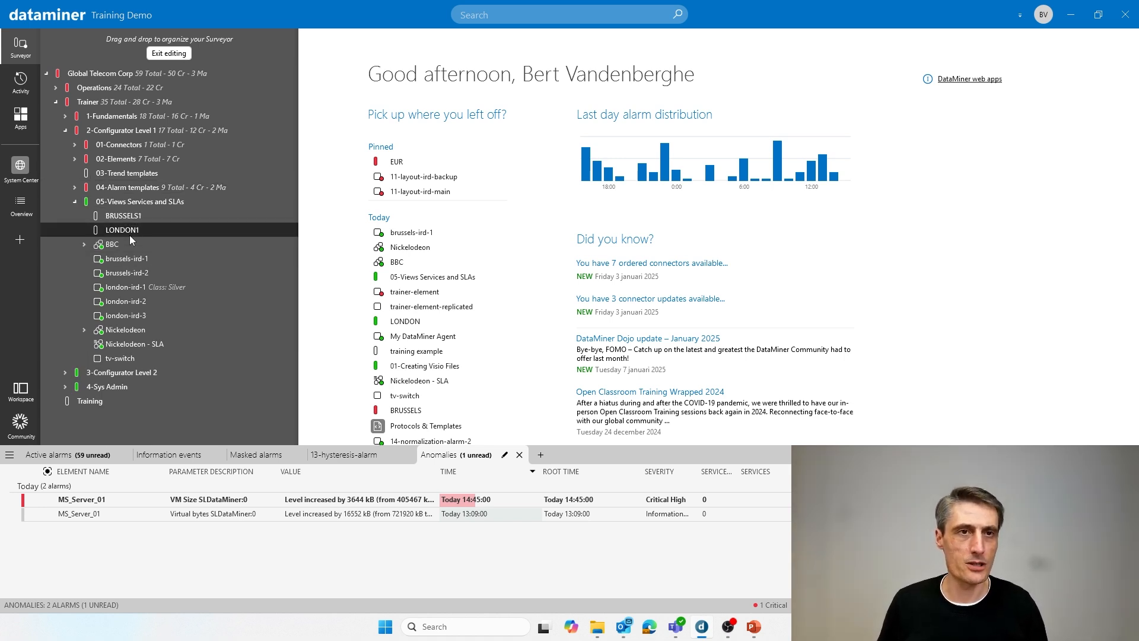
- Move the brussels-ird-1 and brussels-ird-2 elements into the BRUSSELS1 view
left_click(147, 258)
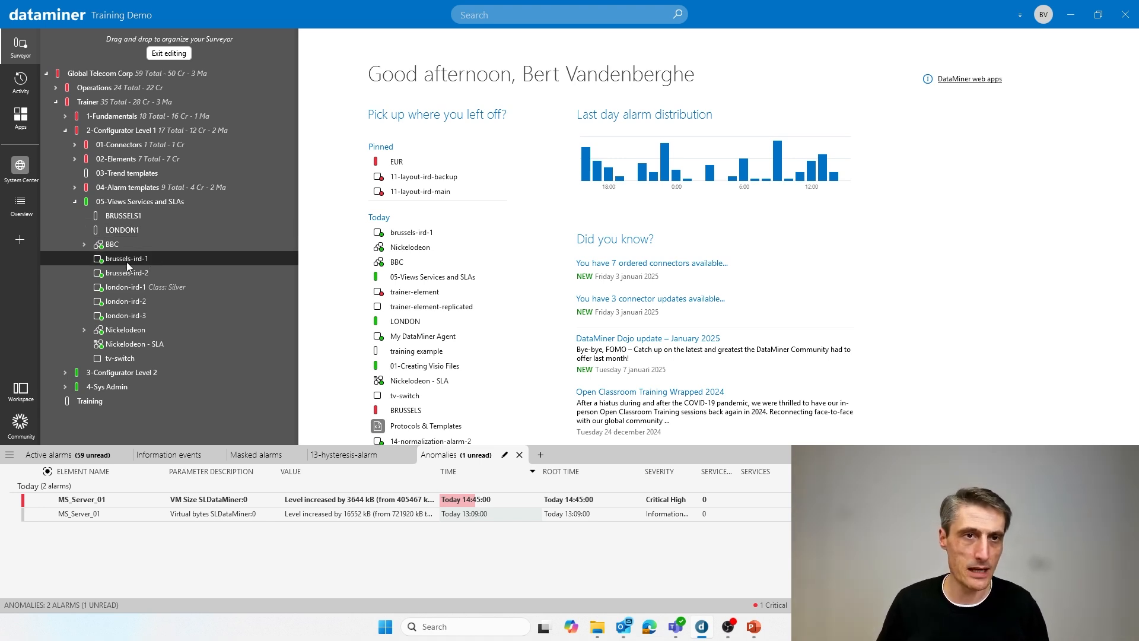
left_click_drag(126, 263, 141, 219)
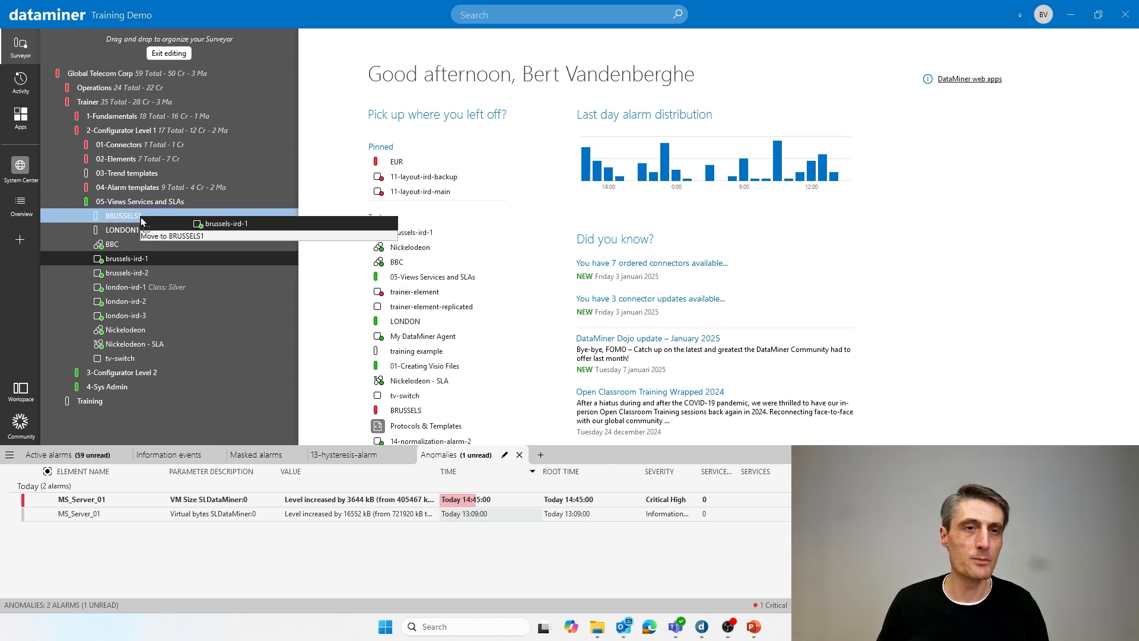
left_click_drag(141, 217, 140, 216)
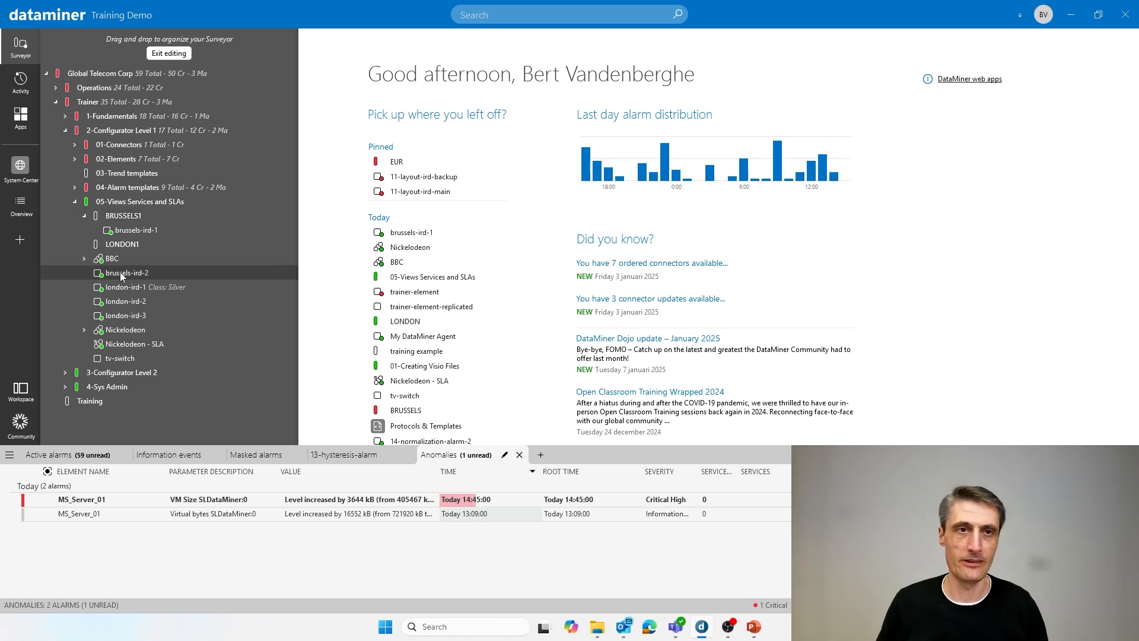
left_click_drag(117, 272, 140, 218)
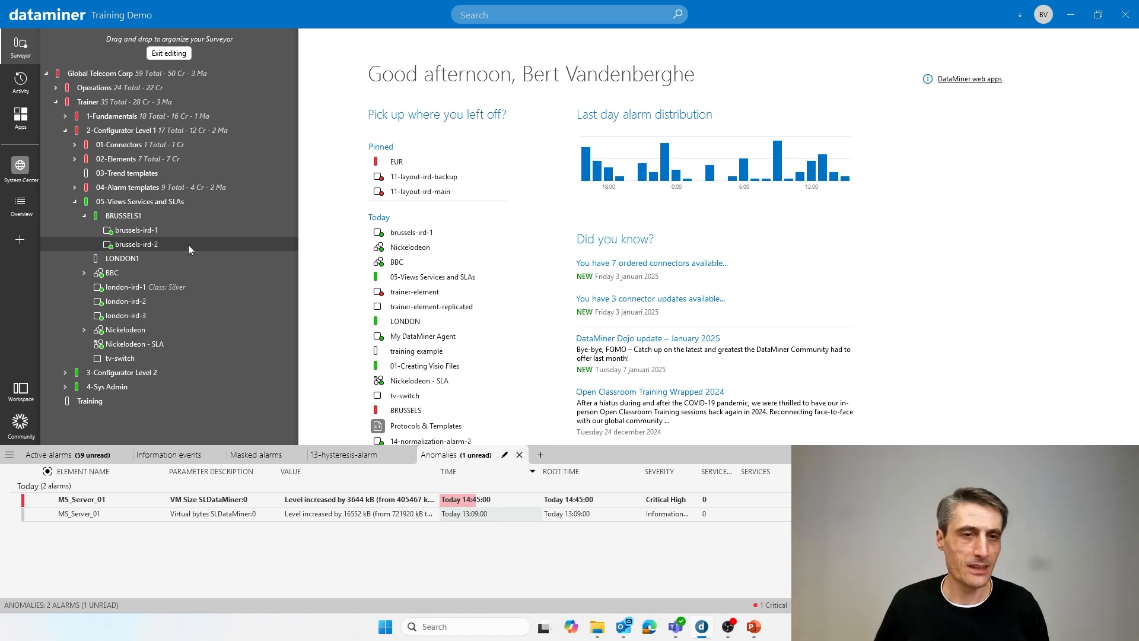
- Try to select london-ird-1, london-ird-2 and london-ird-3 together in the Surveyor tree
left_click(131, 284)
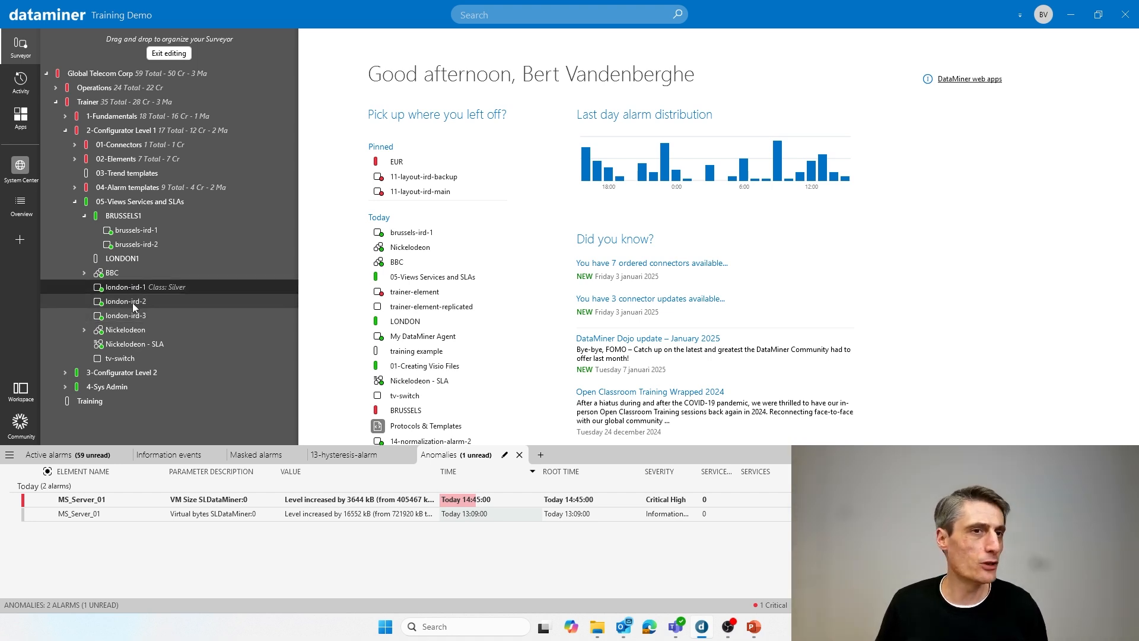
left_click(133, 303)
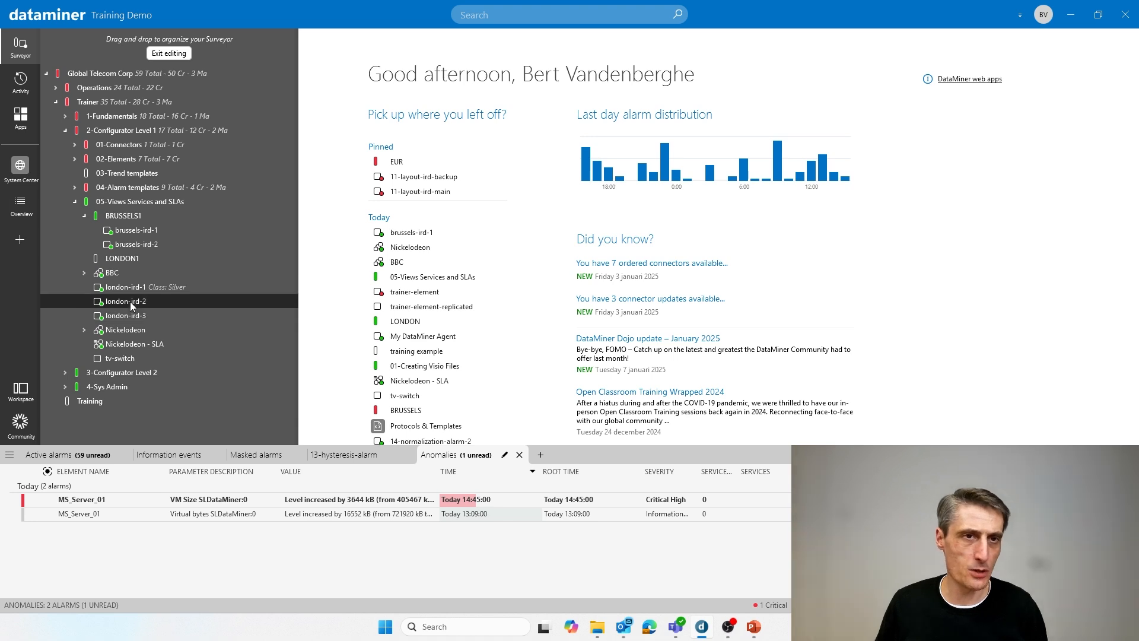
left_click(127, 316)
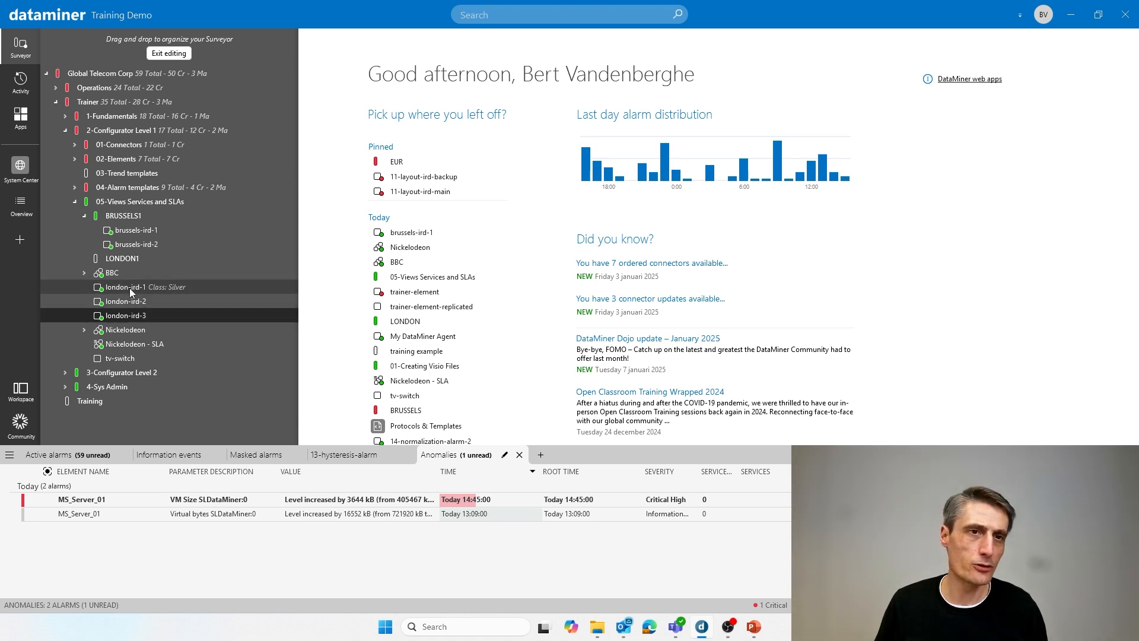
left_click(136, 303)
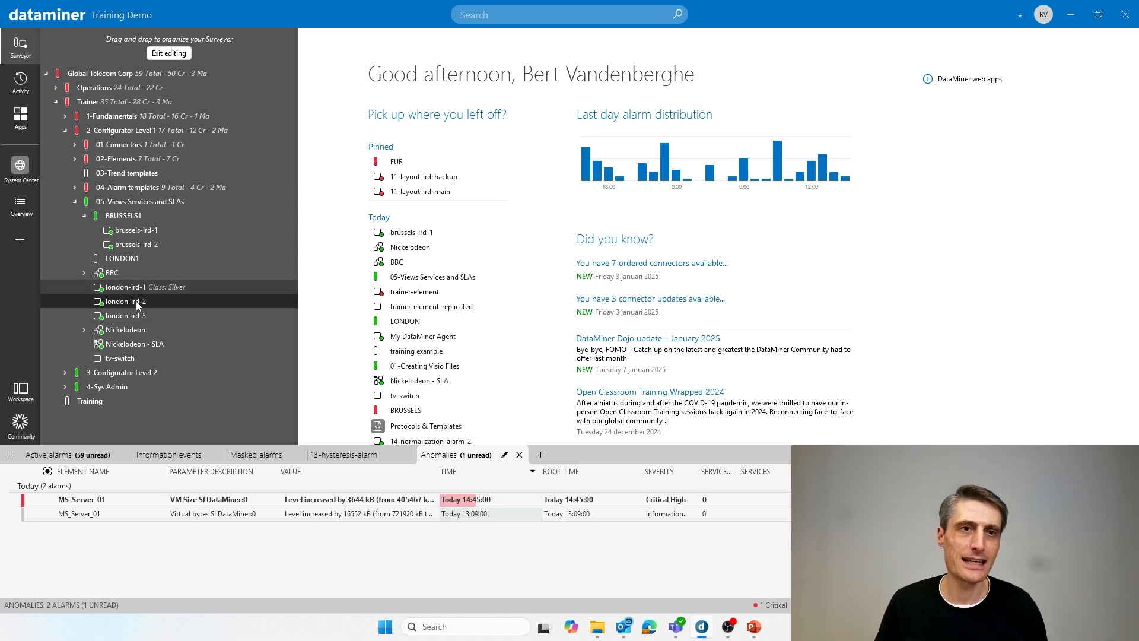
left_click(131, 289)
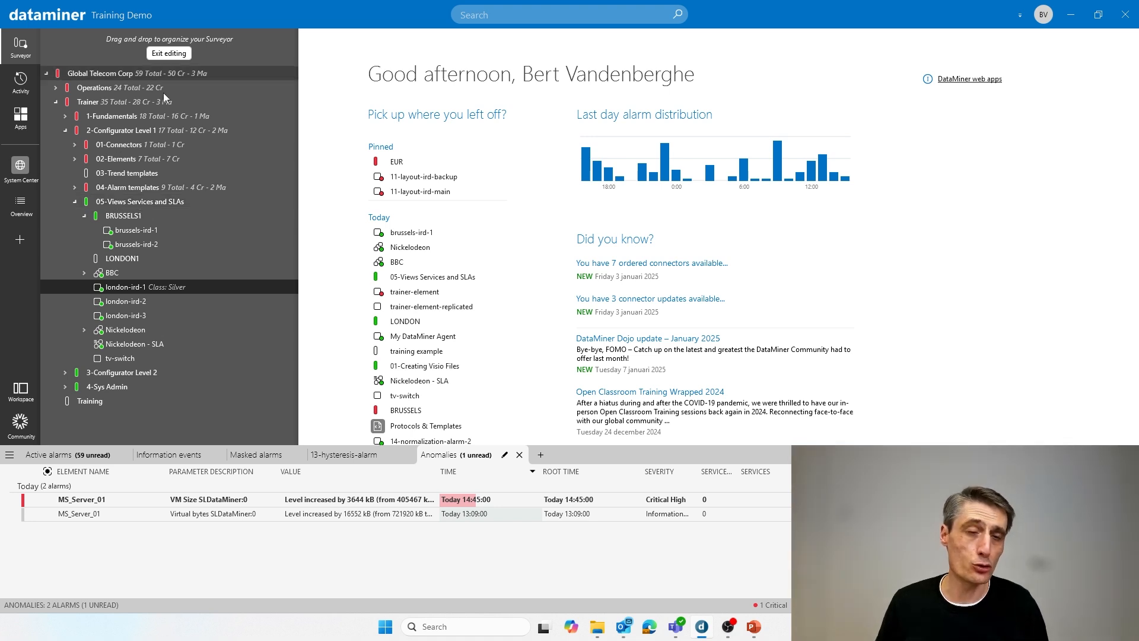
- Open the 05-Views Services and SLAs view's list of underlying items and select london-ird-1 through london-ird-3
left_click(137, 201)
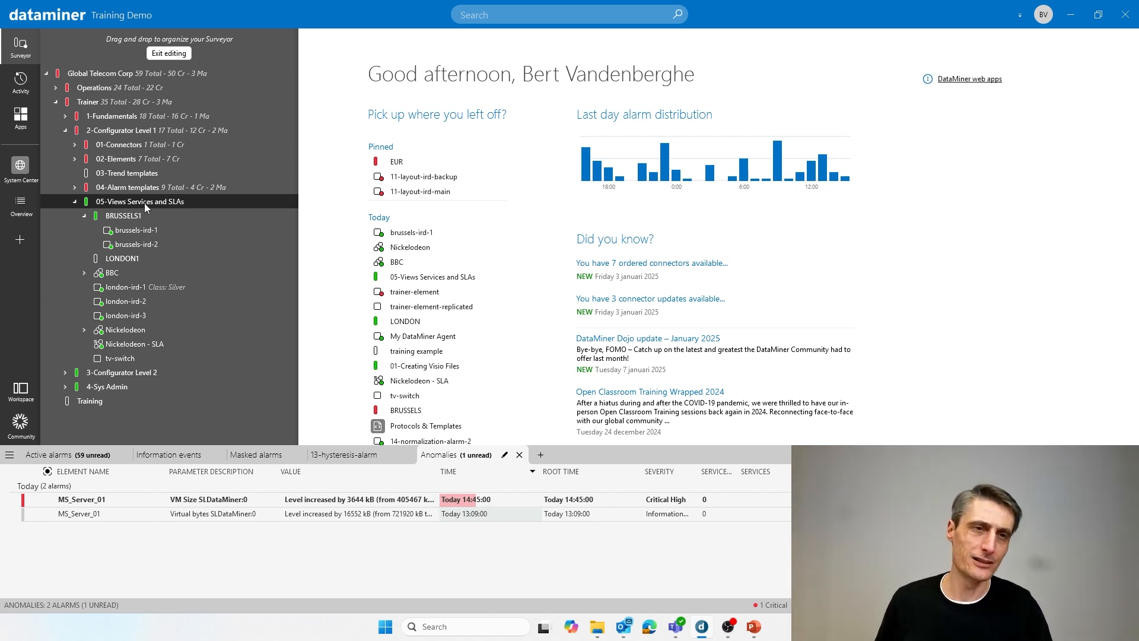
right_click(144, 203)
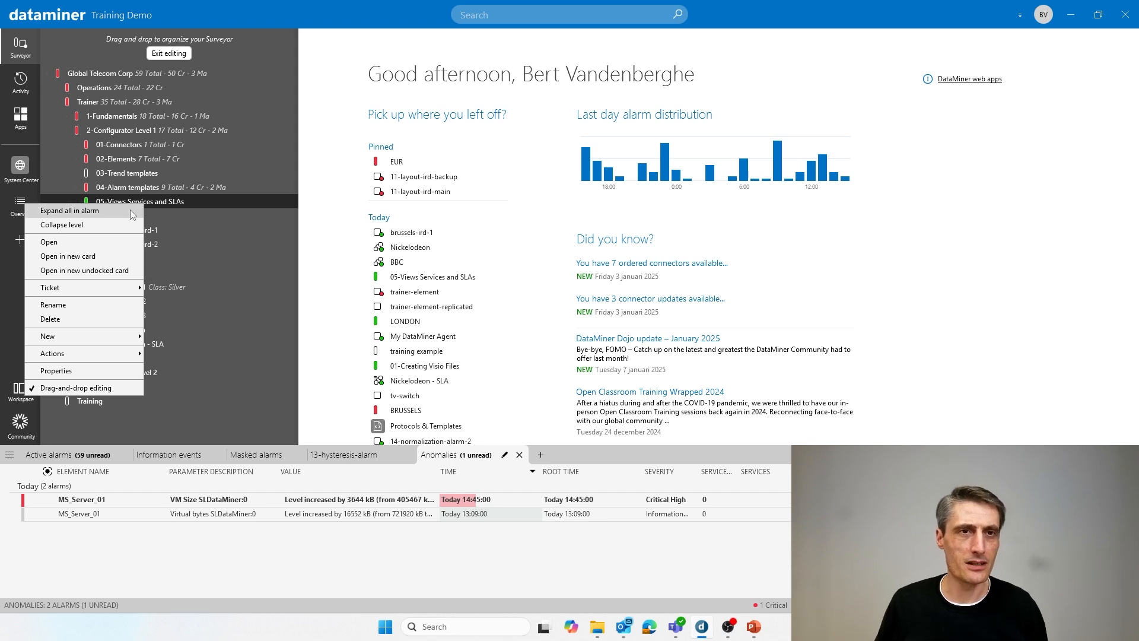
left_click(76, 248)
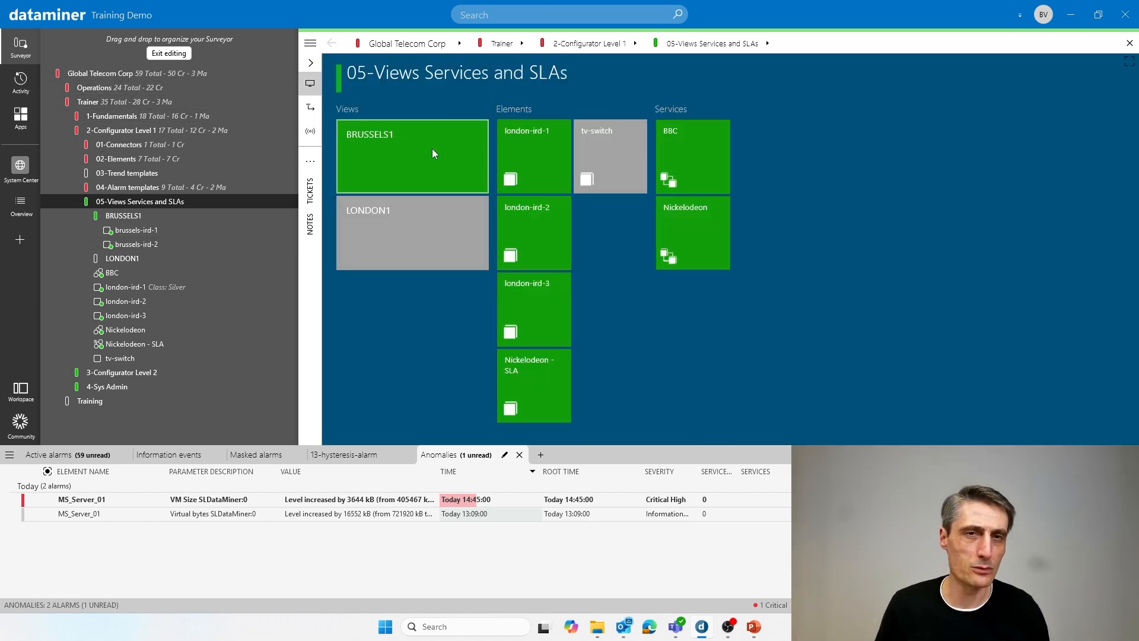
left_click(311, 108)
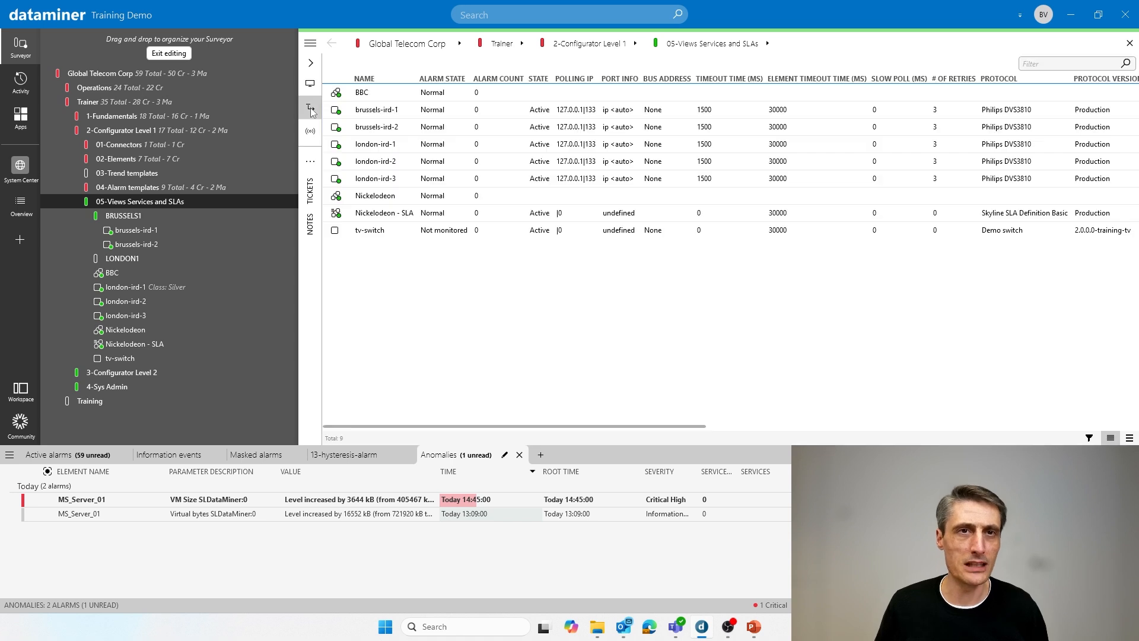
left_click(388, 146)
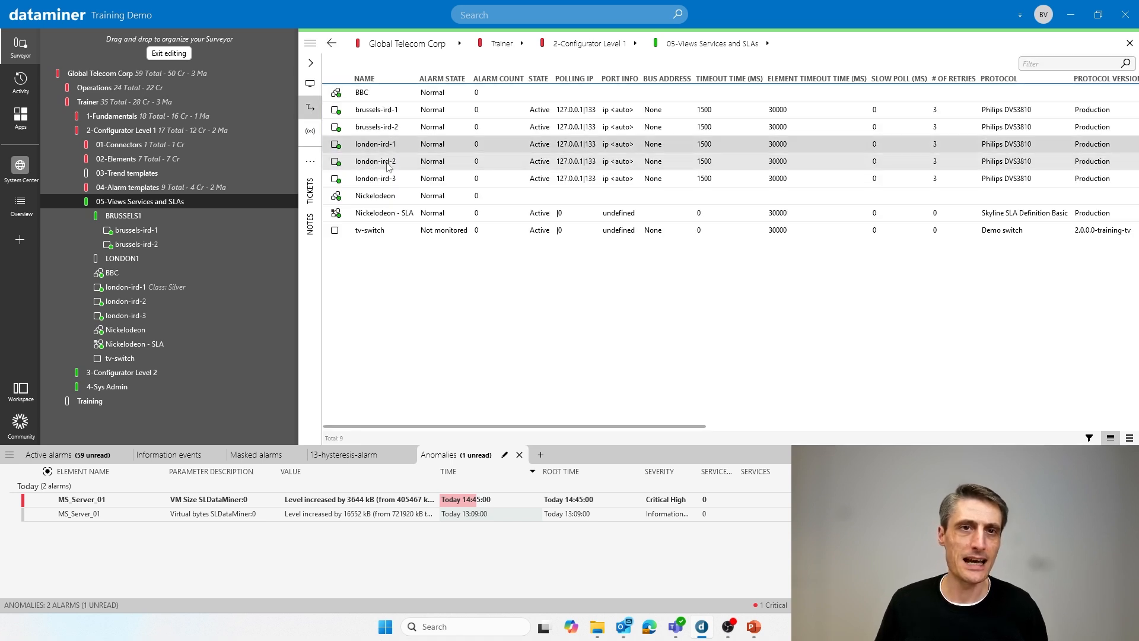
left_click(388, 180, "shift")
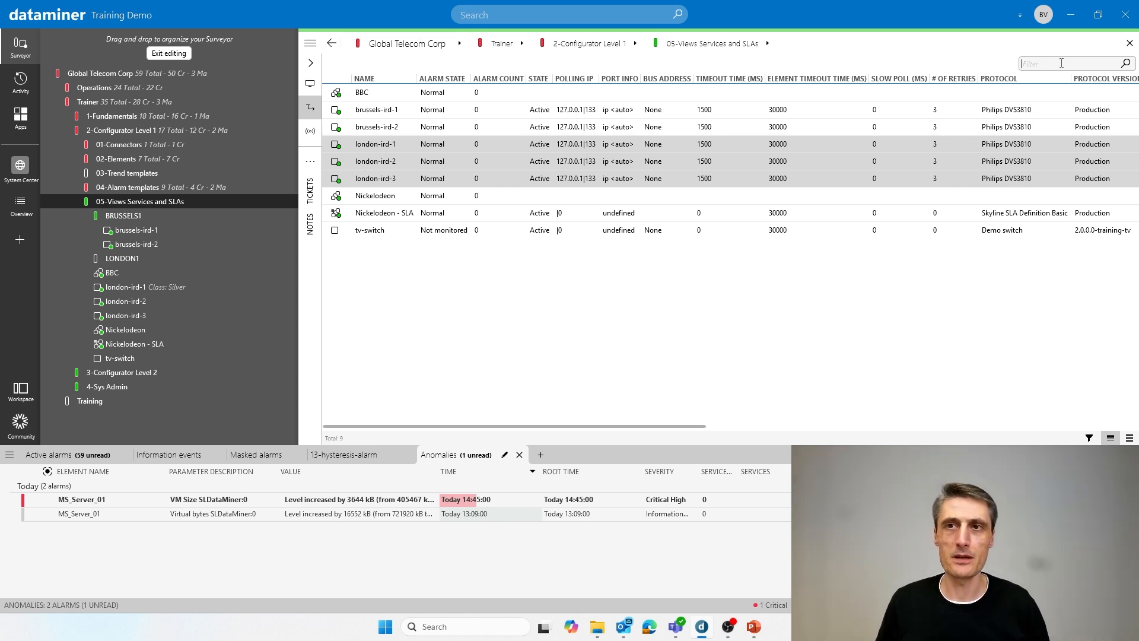
- Filter the list on London and move the three london-ird elements into the LONDON1 view, closing the card when done
type("LO")
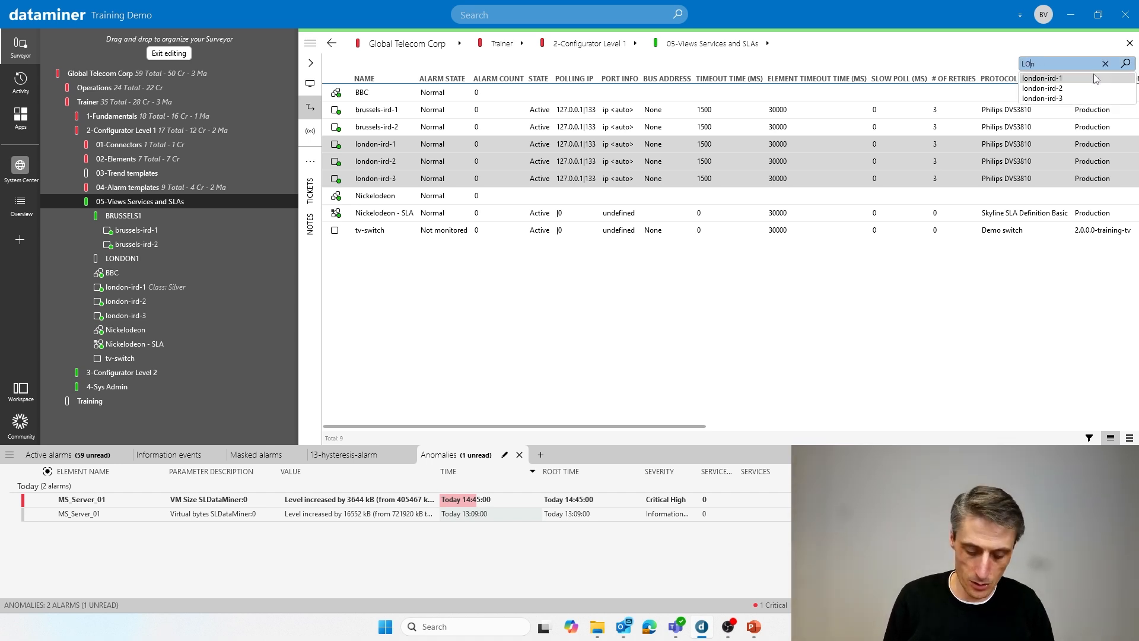
type("ndon")
left_click(736, 204)
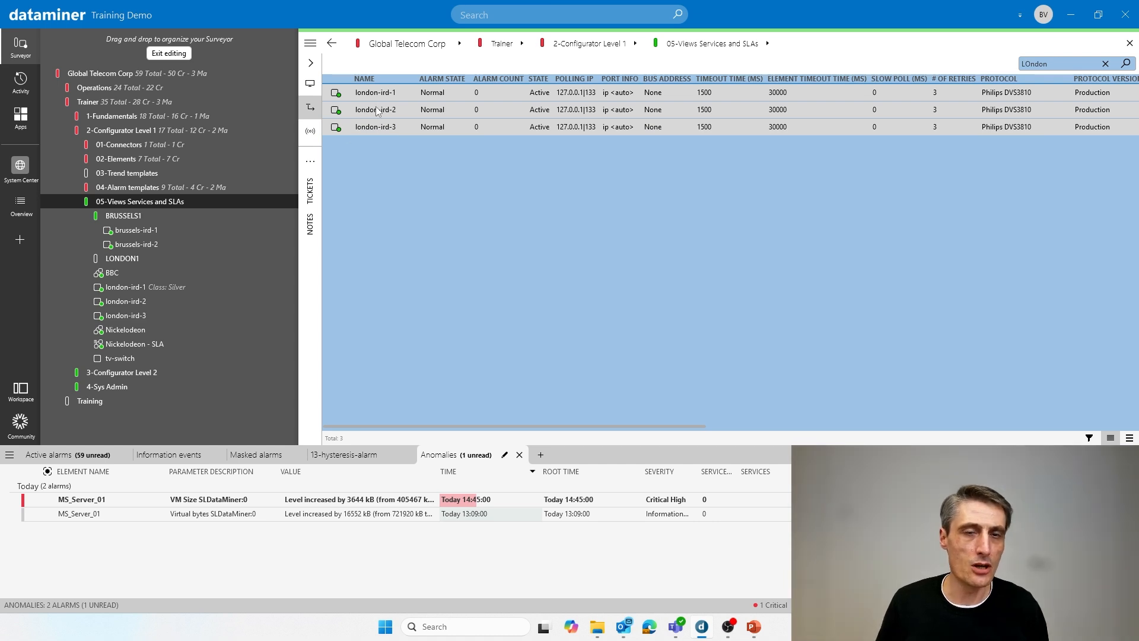
left_click_drag(373, 107, 146, 261)
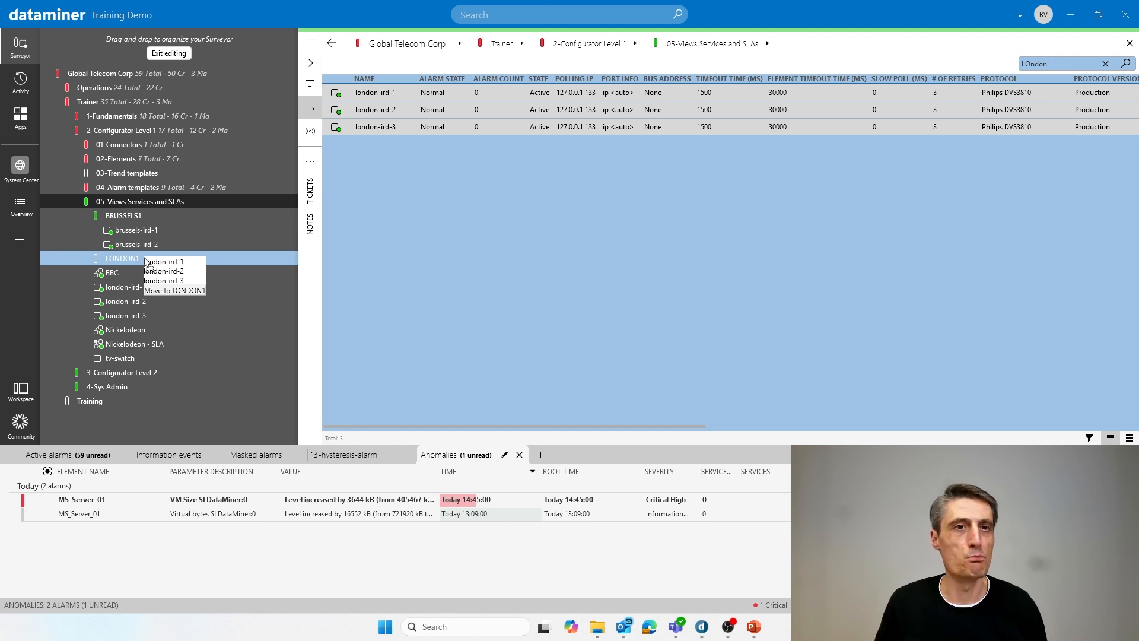
left_click_drag(146, 262, 143, 261)
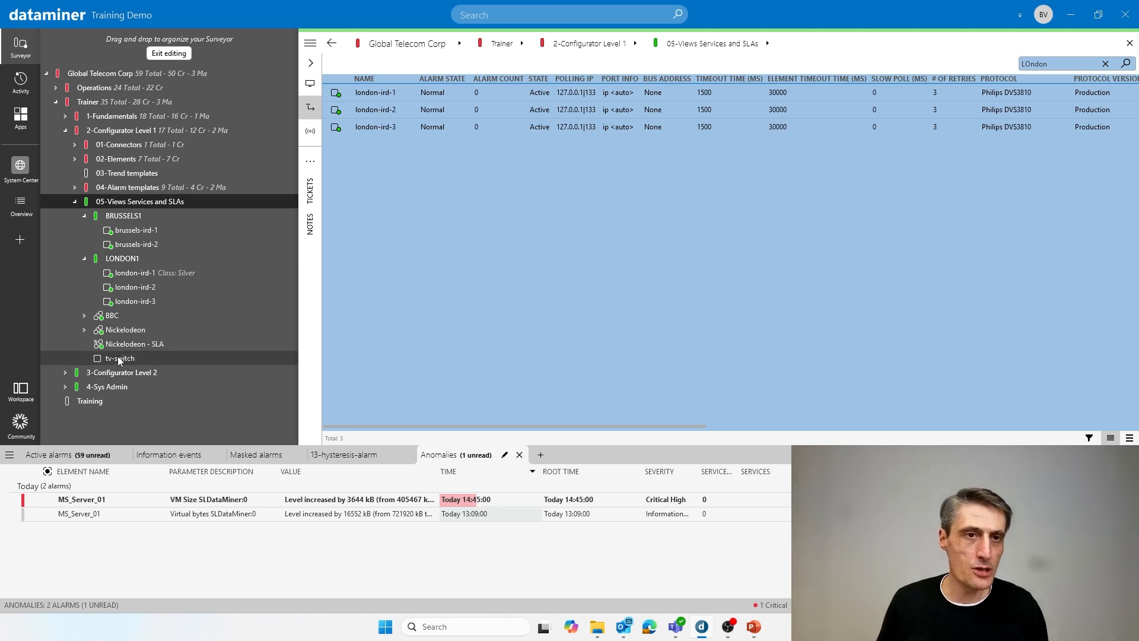
left_click(1130, 43)
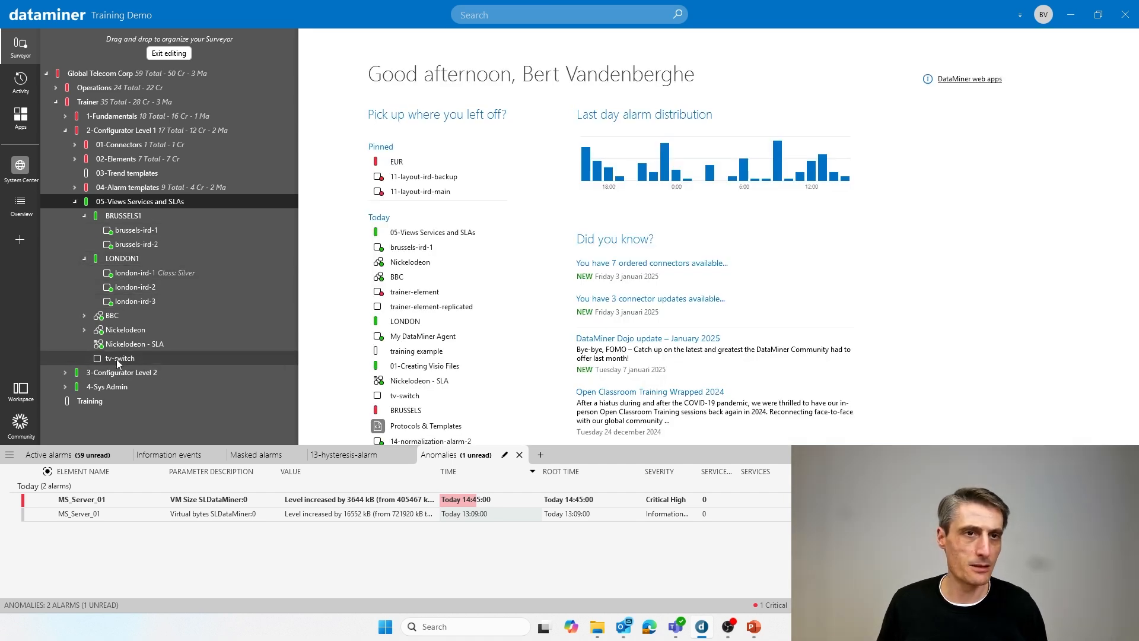
- Move the tv-switch element into the BRUSSELS1 view and from there into LONDON1
left_click_drag(118, 362, 162, 218)
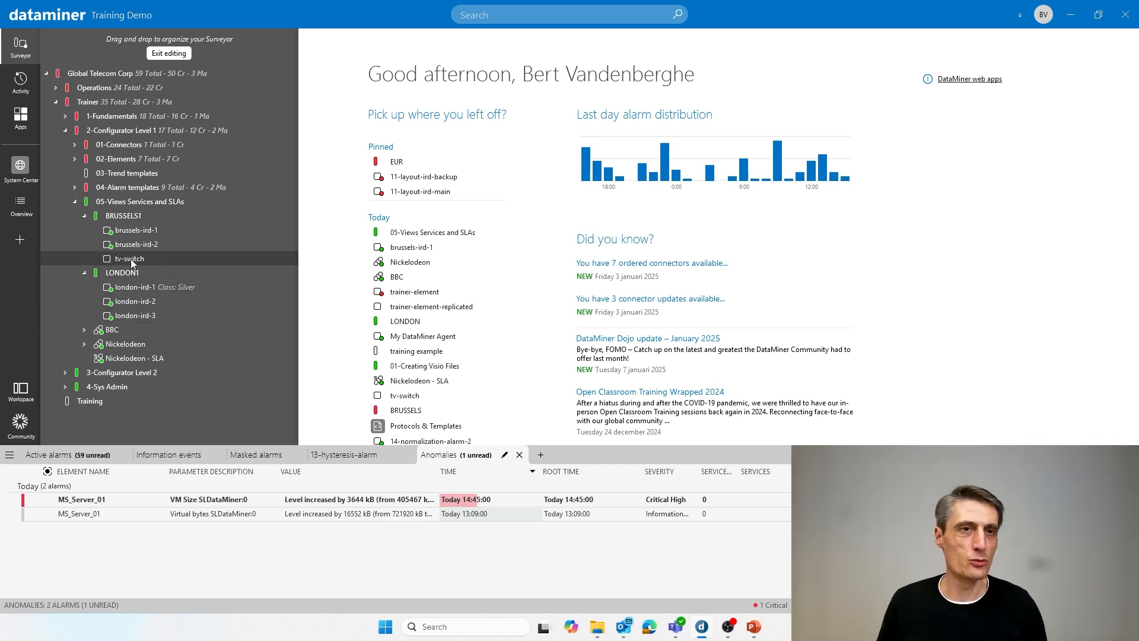
mouse_move(130, 259)
left_mouse_down()
mouse_move(150, 264)
mouse_move(145, 273)
left_mouse_up()
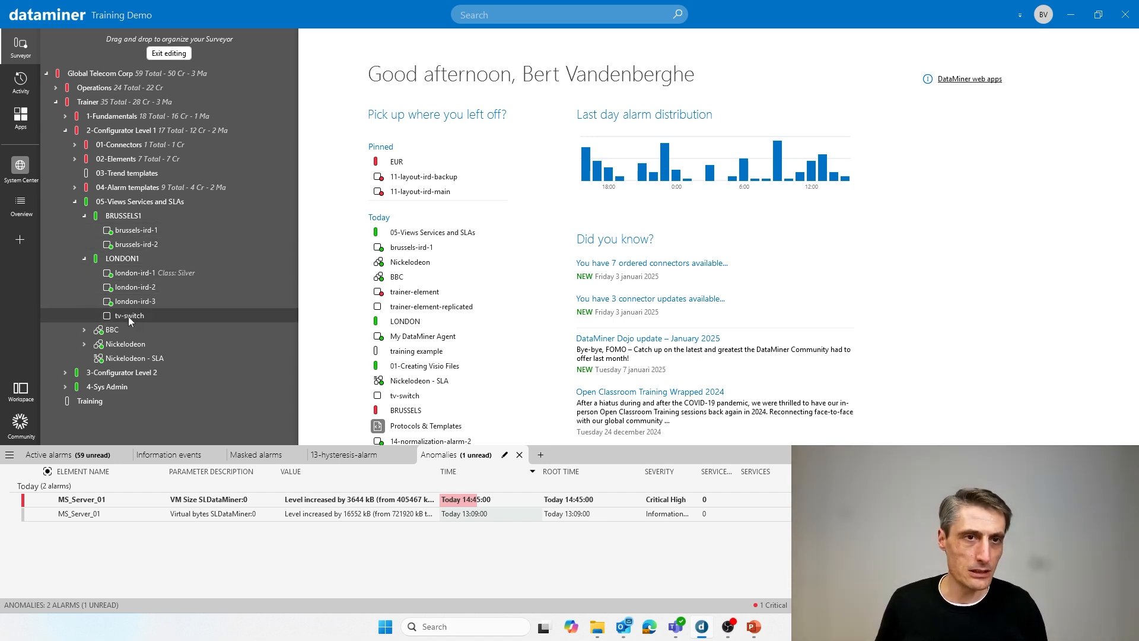
- Copy the tv-switch element from LONDON1 into BRUSSELS1 so that it belongs to both views
left_click_drag(129, 315, 161, 216)
key("ctrl")
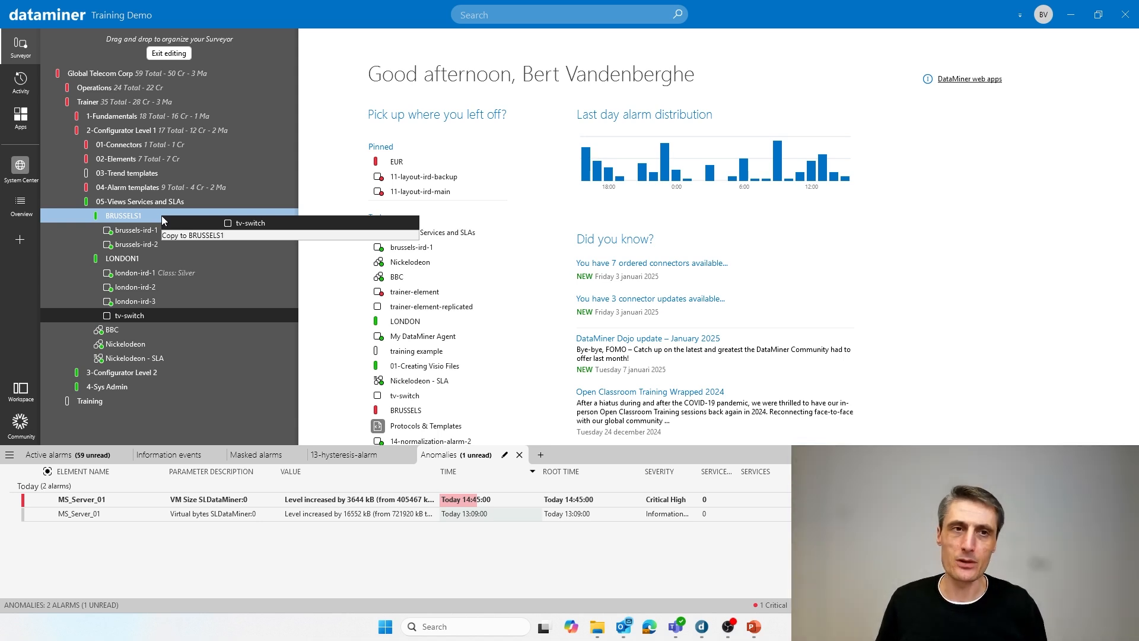
left_click_drag(161, 216, 162, 215)
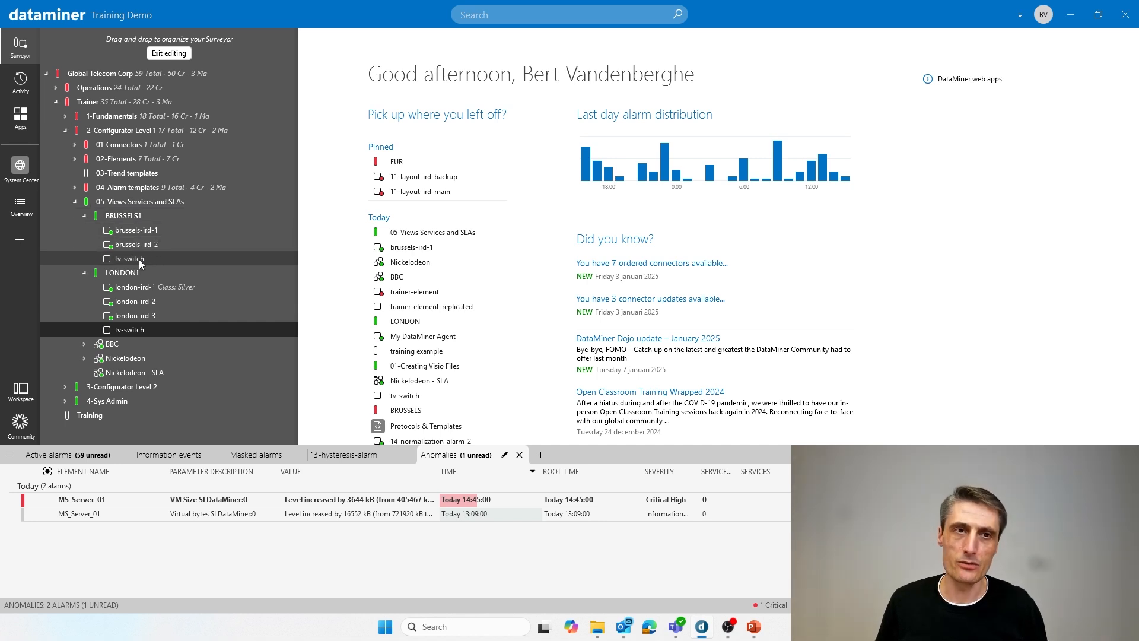
- Open the tv-switch element under LONDON1 for editing and show its view assignments
right_click(142, 334)
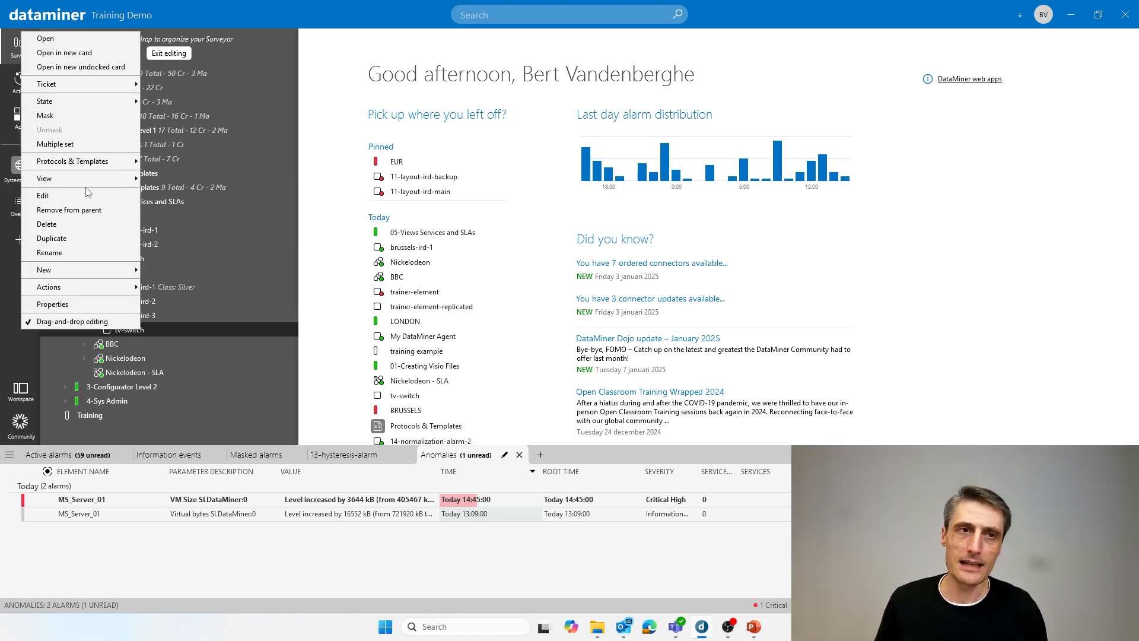
left_click(80, 190)
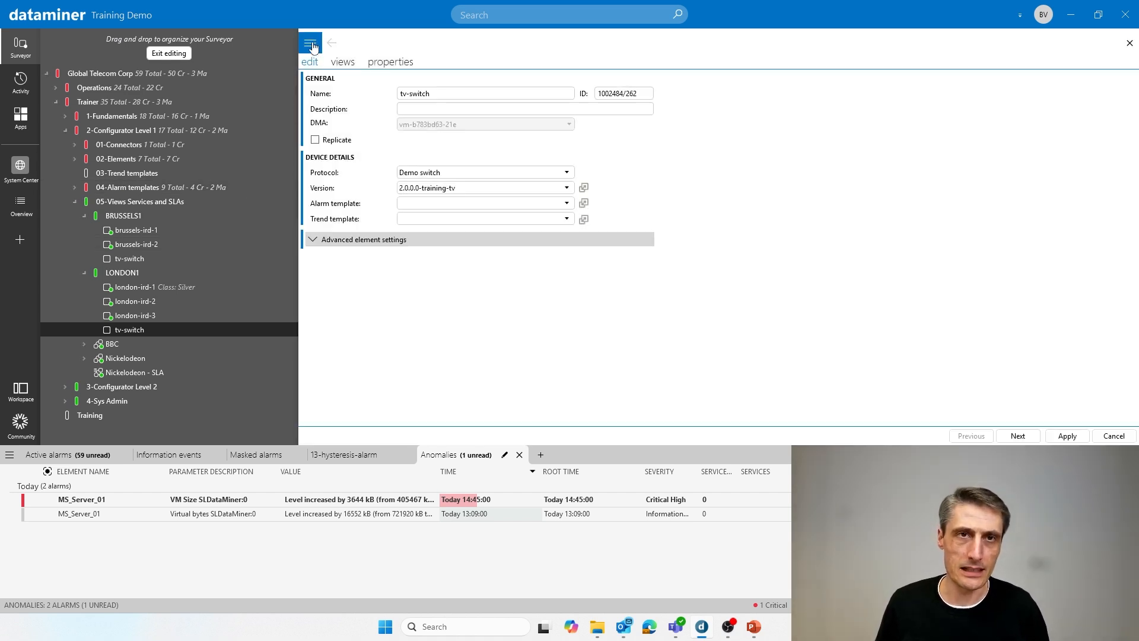
left_click(311, 44)
left_click(417, 54)
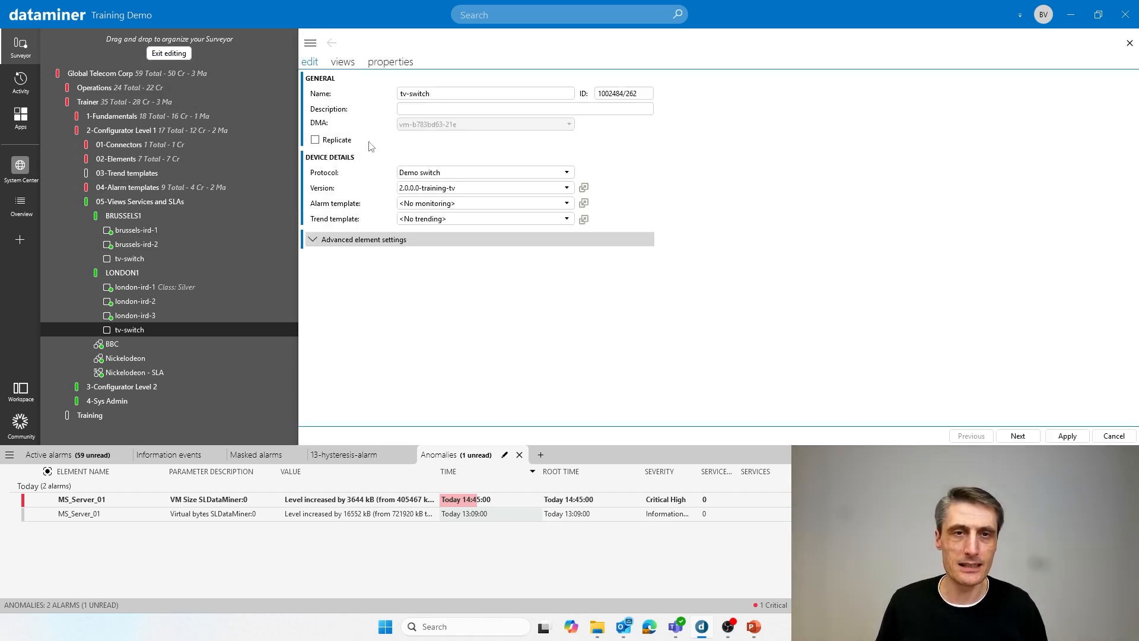
left_click(347, 65)
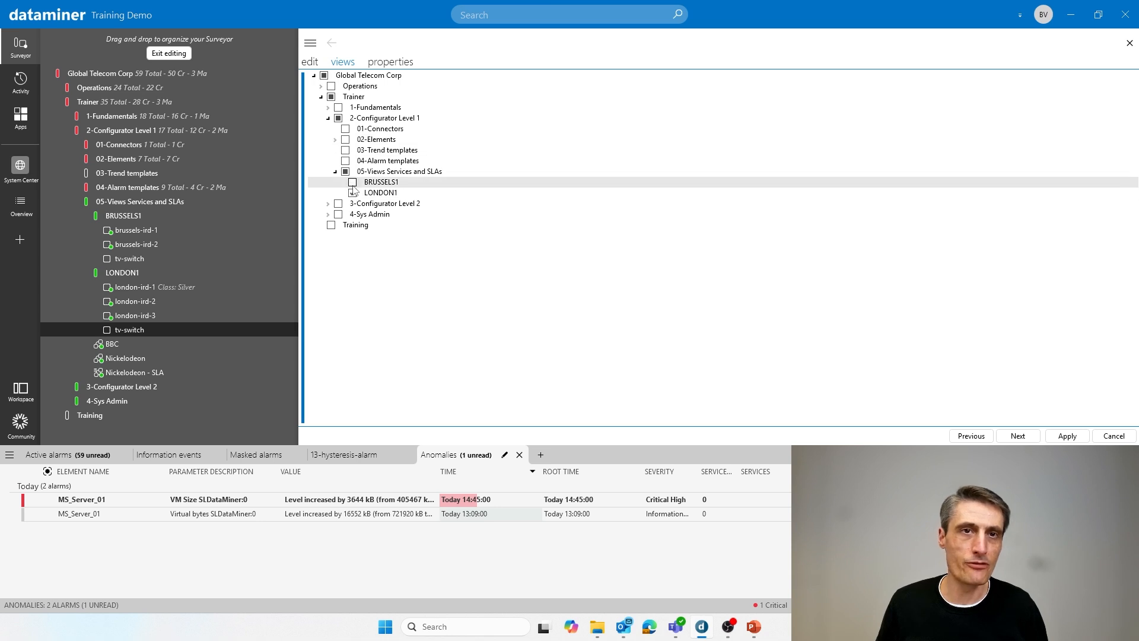
- Try out view assignments for tv-switch, toggling BRUSSELS1, LONDON1 and the ASIA view under Operations, and cancel the edit
left_click(353, 183)
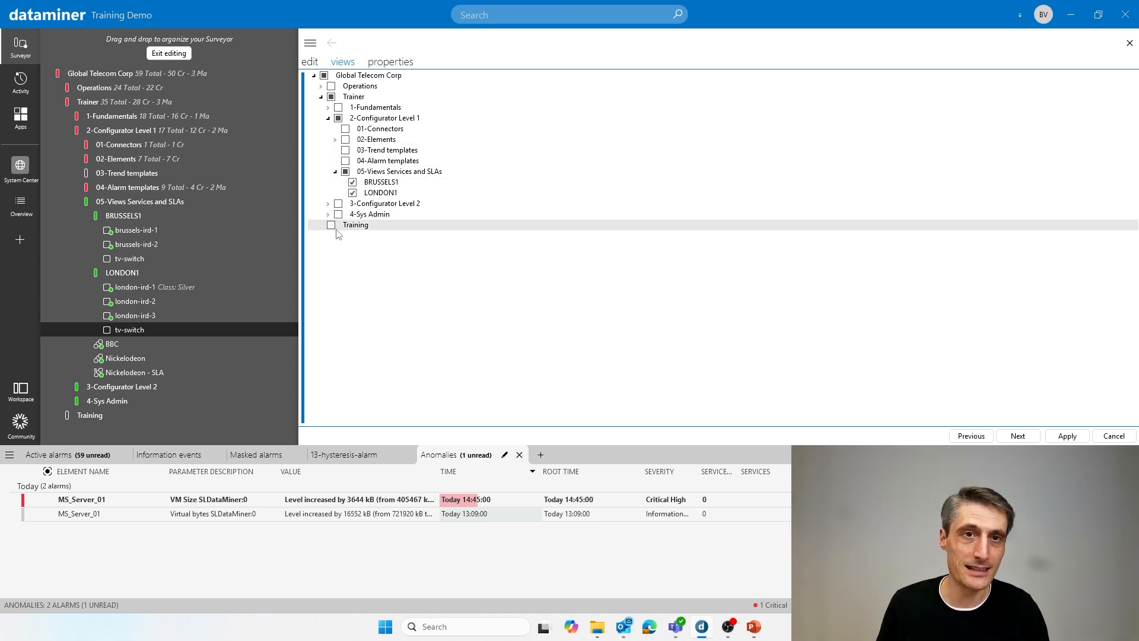
left_click(320, 86)
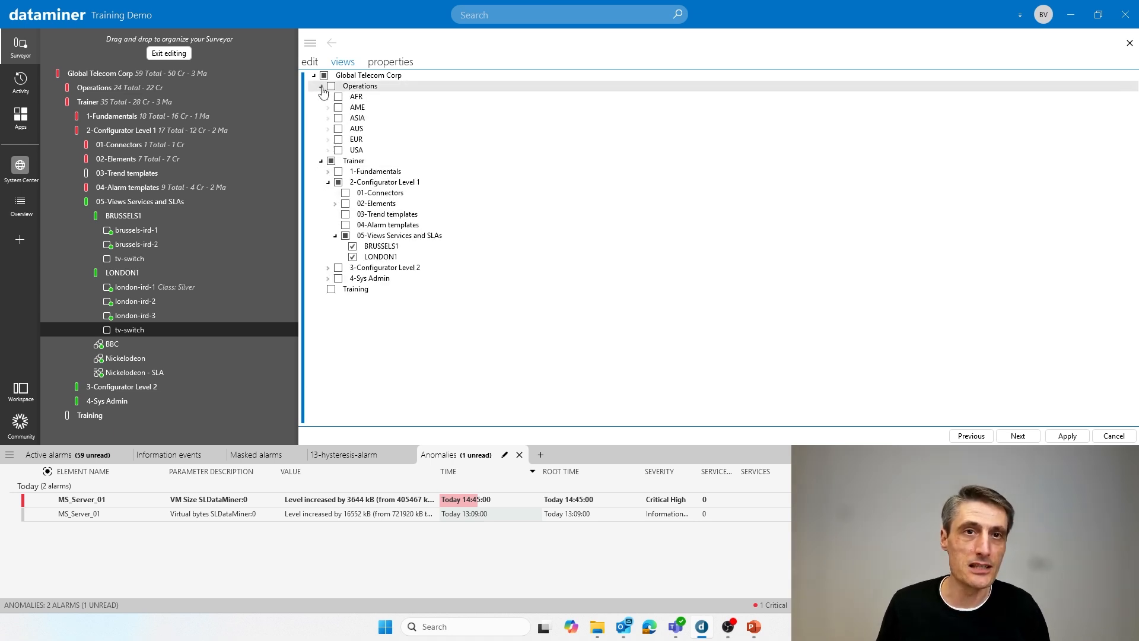
left_click(338, 118)
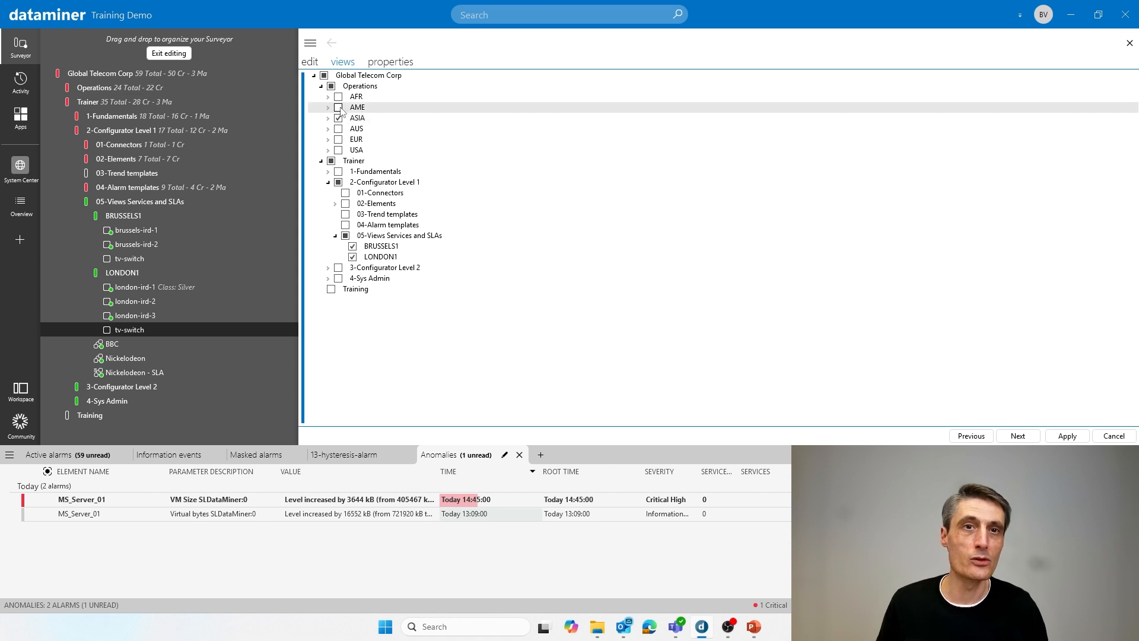
left_click(321, 86)
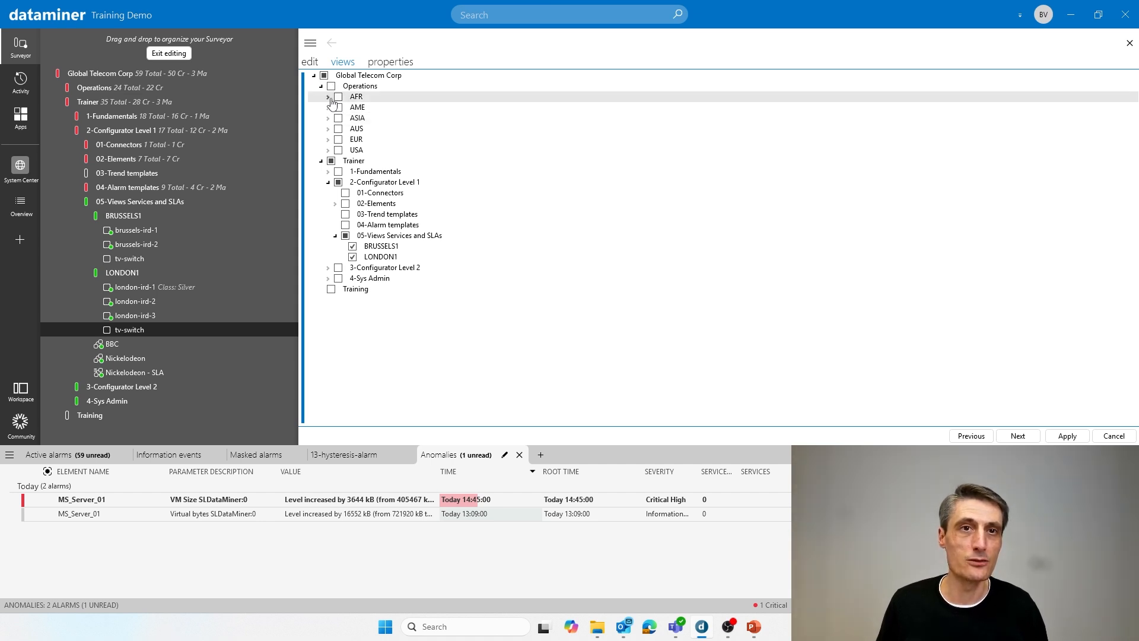
left_click(331, 86)
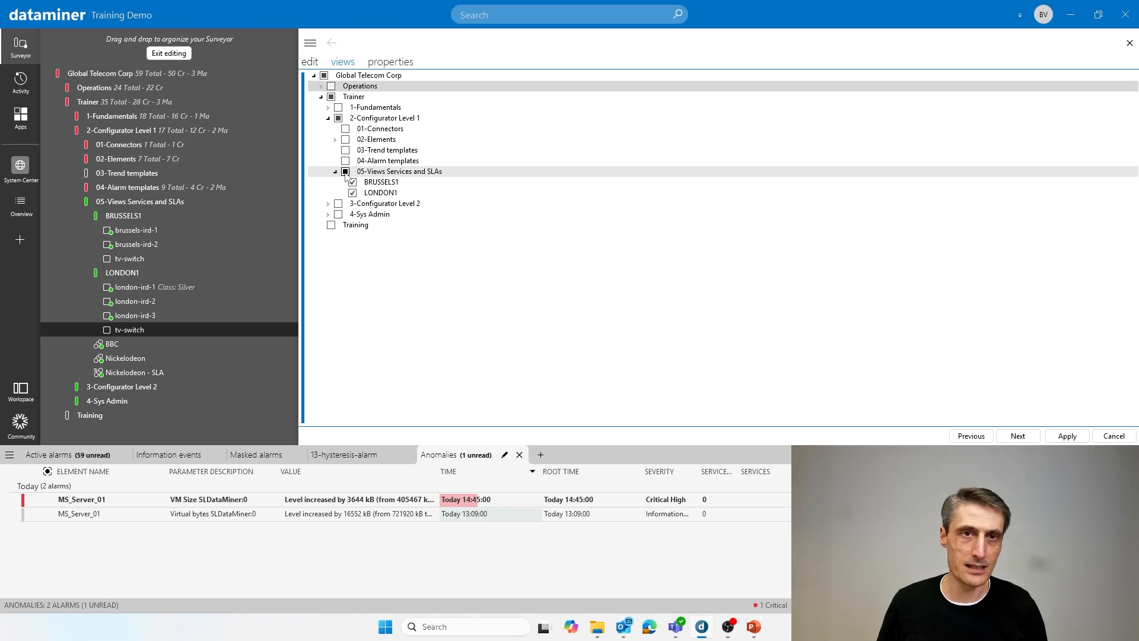
left_click(345, 171)
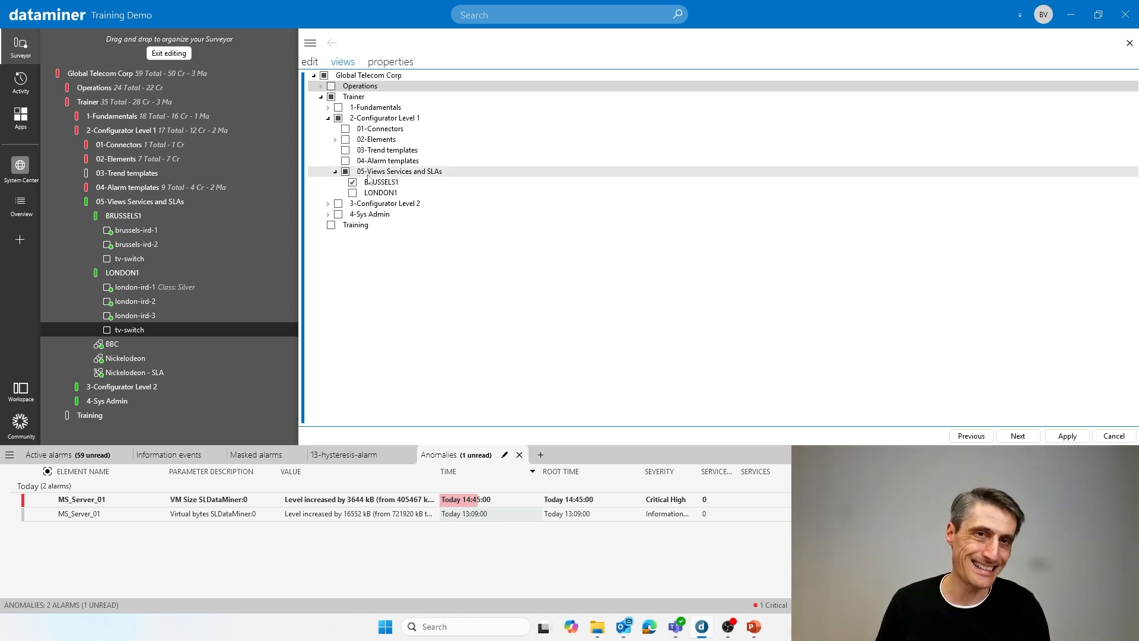
left_click(353, 193)
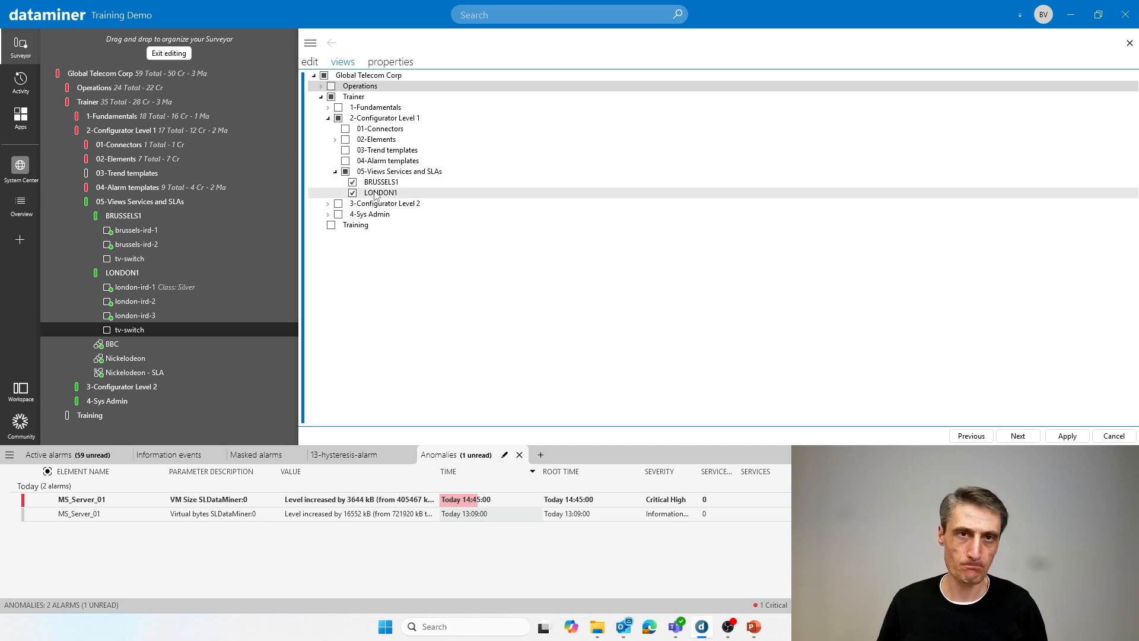
left_click(1107, 438)
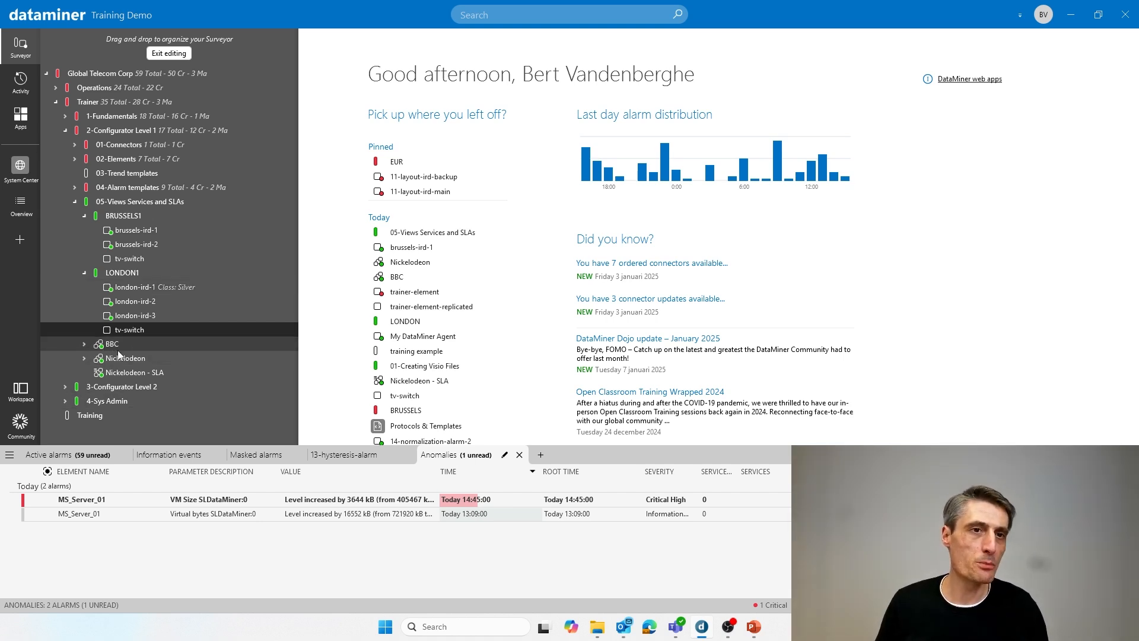
- Move the BBC service into LONDON1, and the Nickelodeon service and Nickelodeon - SLA into BRUSSELS1
left_click_drag(113, 346, 147, 274)
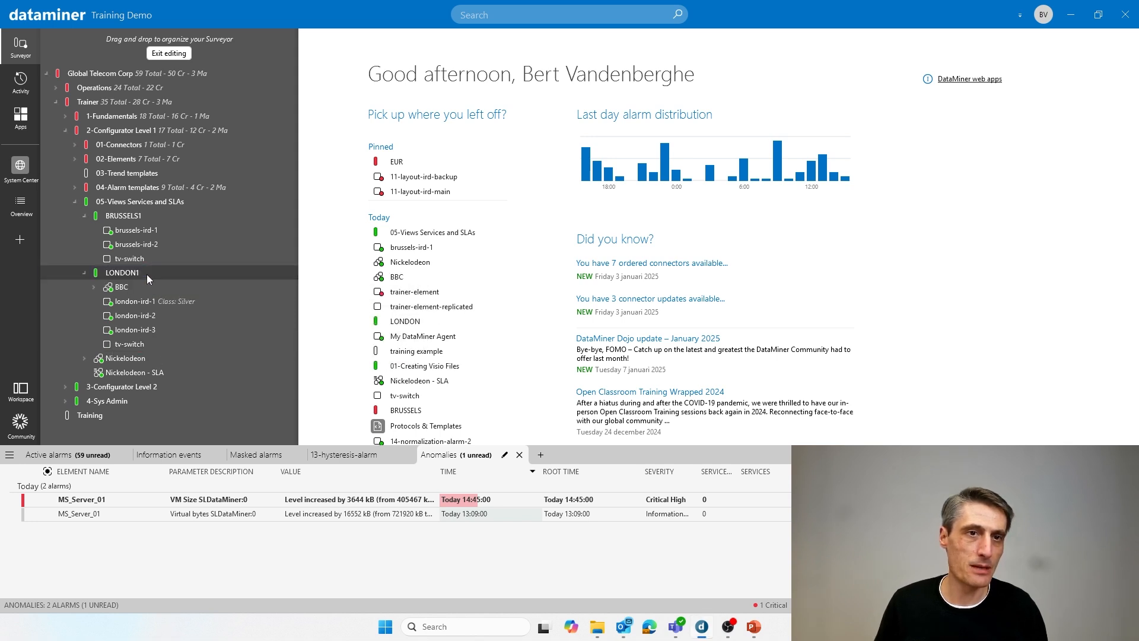
left_click_drag(114, 364, 157, 241)
left_click_drag(126, 376, 172, 220)
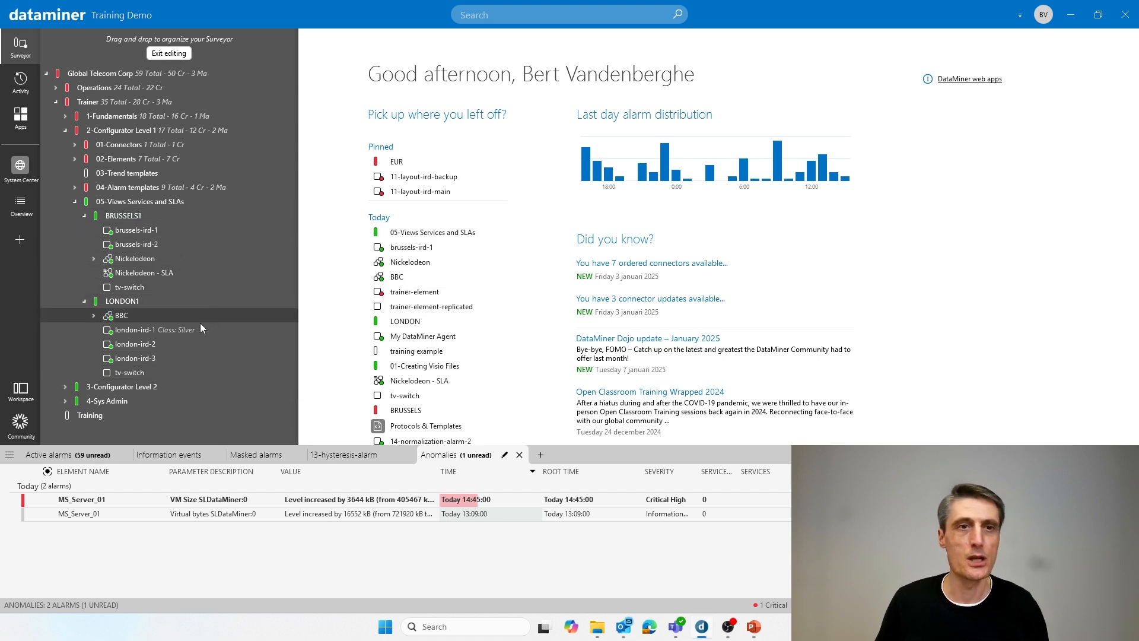
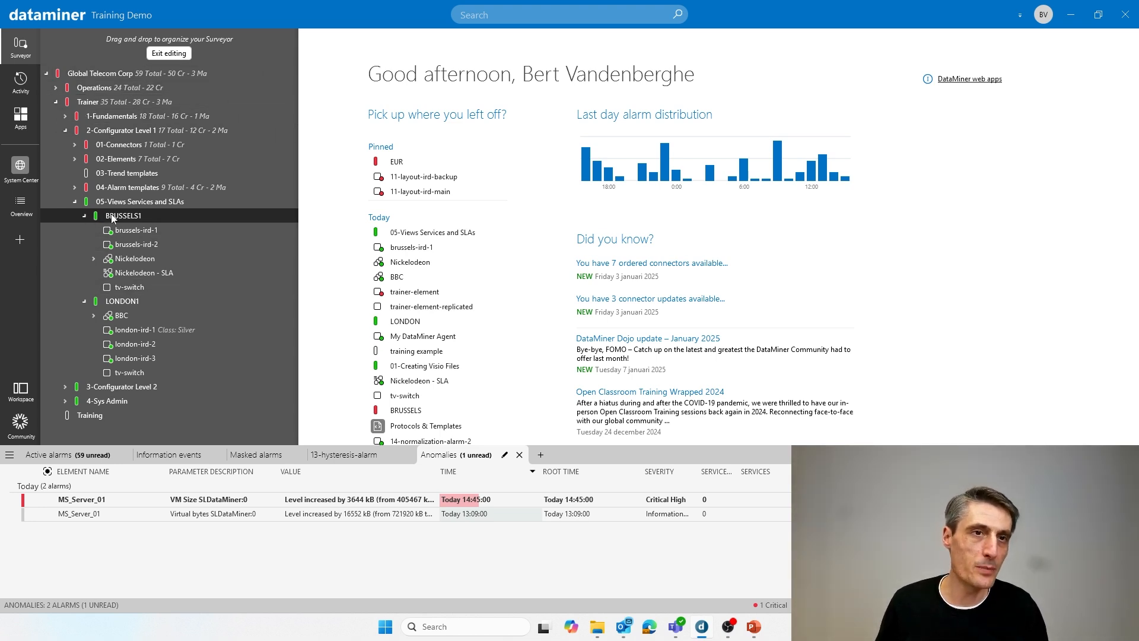
- Copy the BRUSSELS1 view with its contents into the 03-Trend templates view
left_click_drag(112, 220, 152, 180)
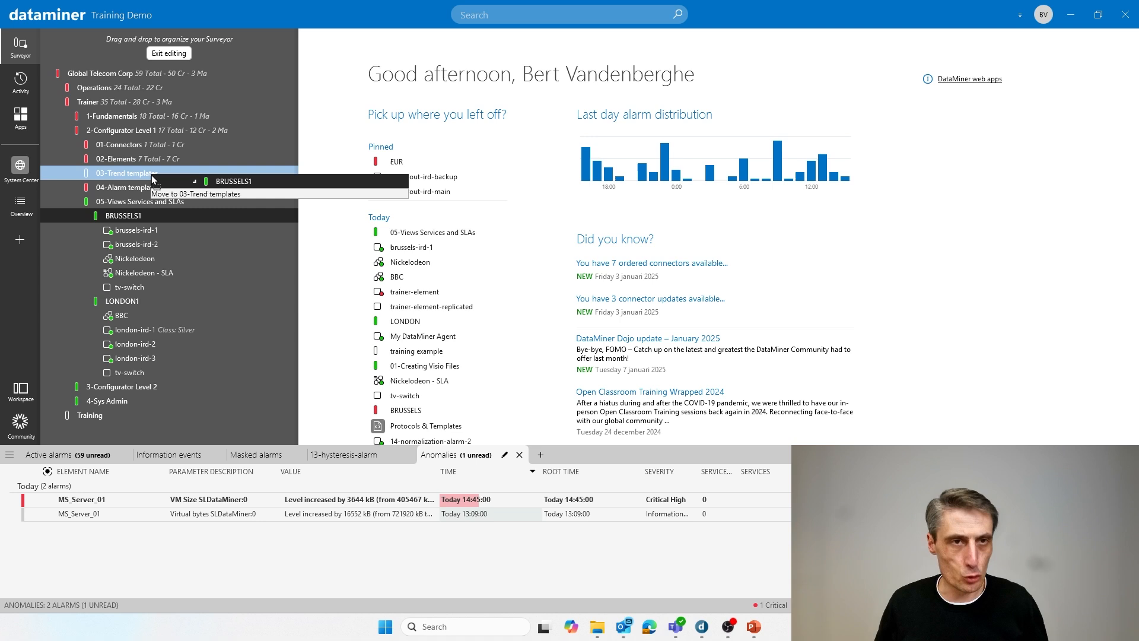
key("ctrl")
left_click_drag(153, 180, 153, 180)
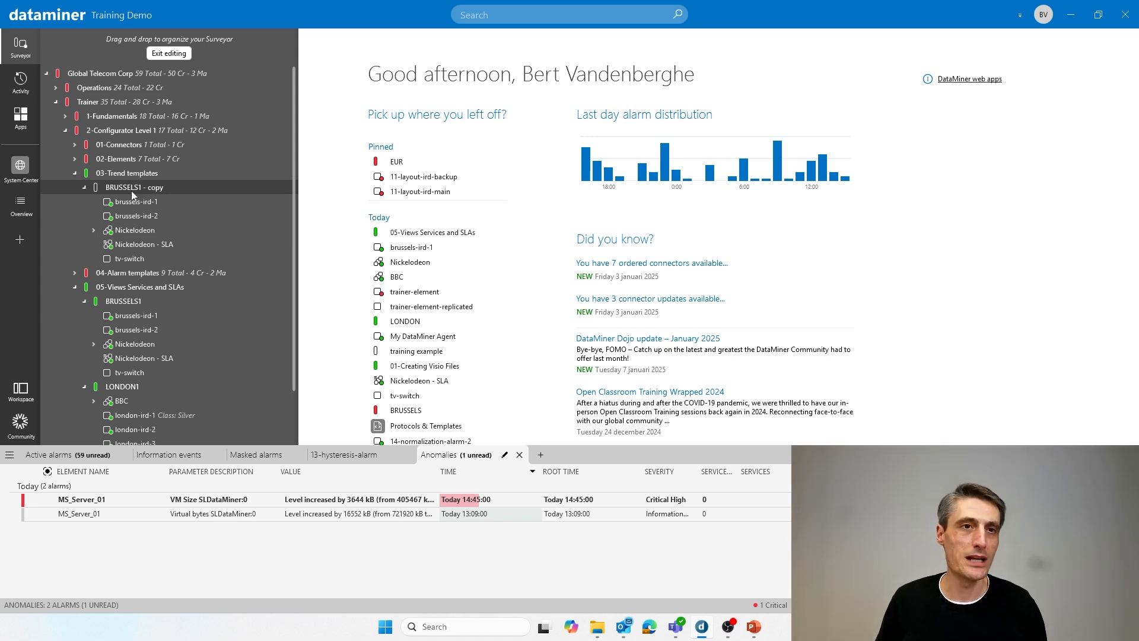
- Rename the copied BRUSSELS1 view under 03-Trend templates to PARIS1
right_click(124, 188)
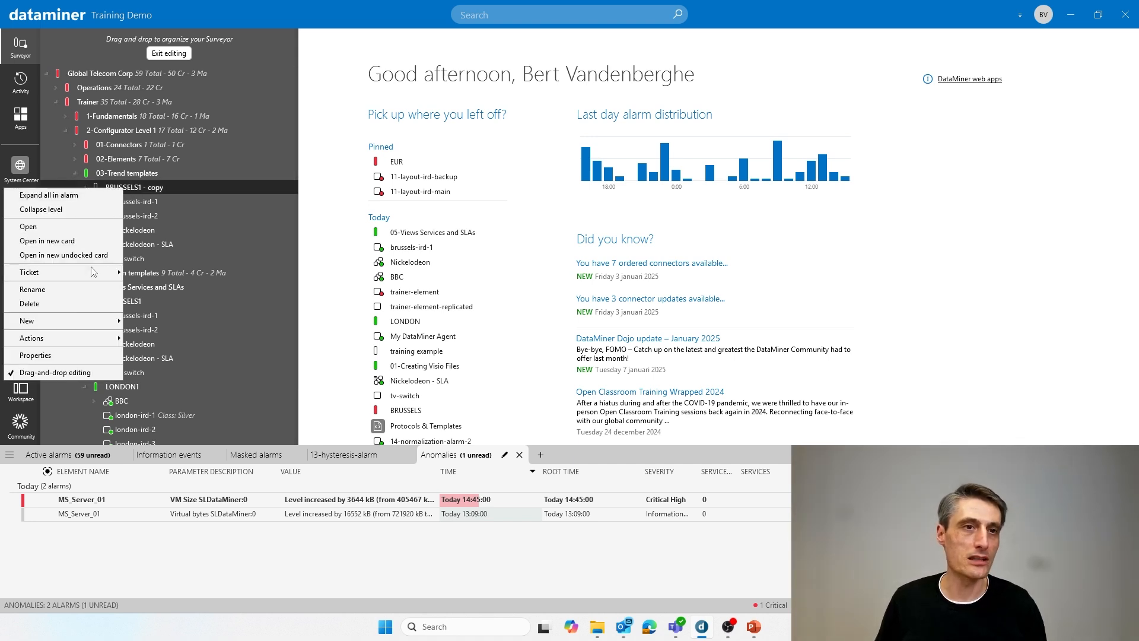
left_click(68, 298)
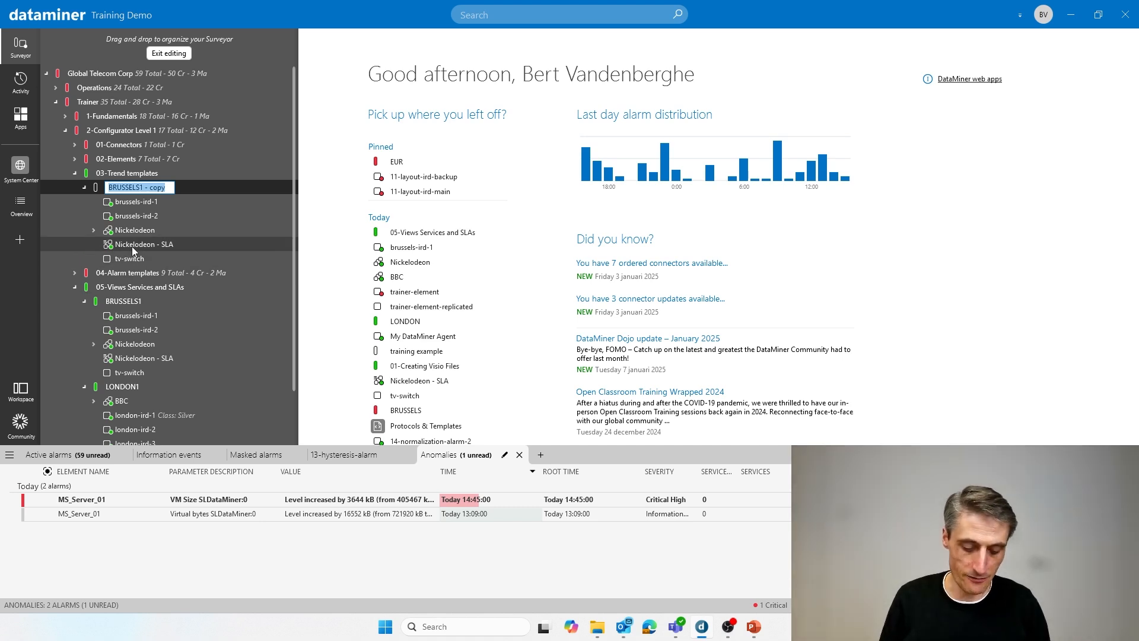
type("PAR")
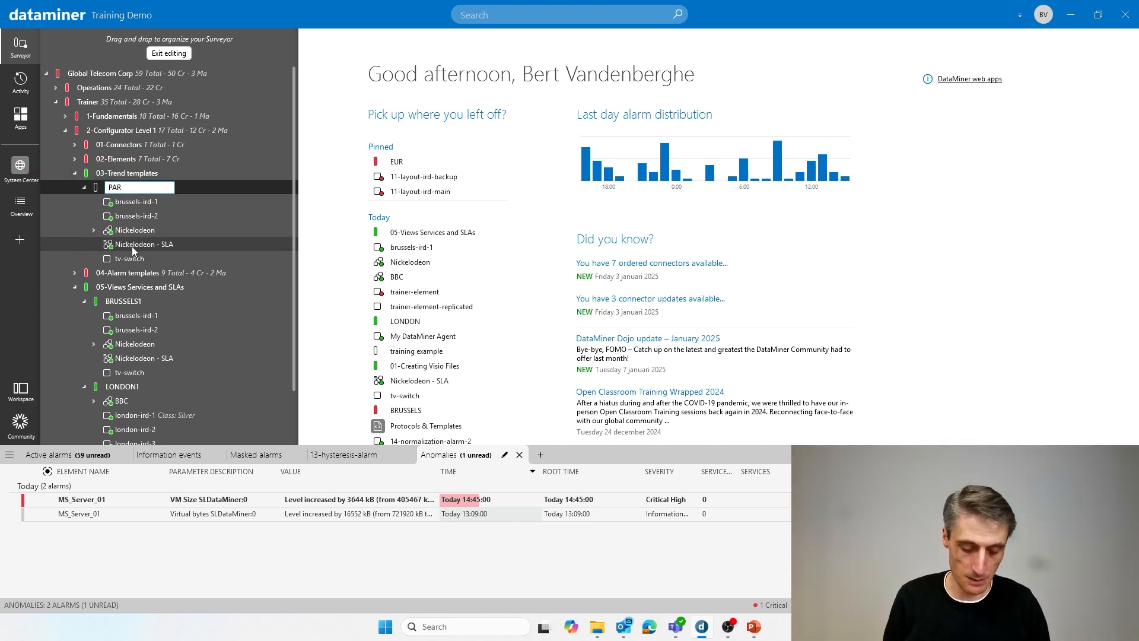
type("IS1")
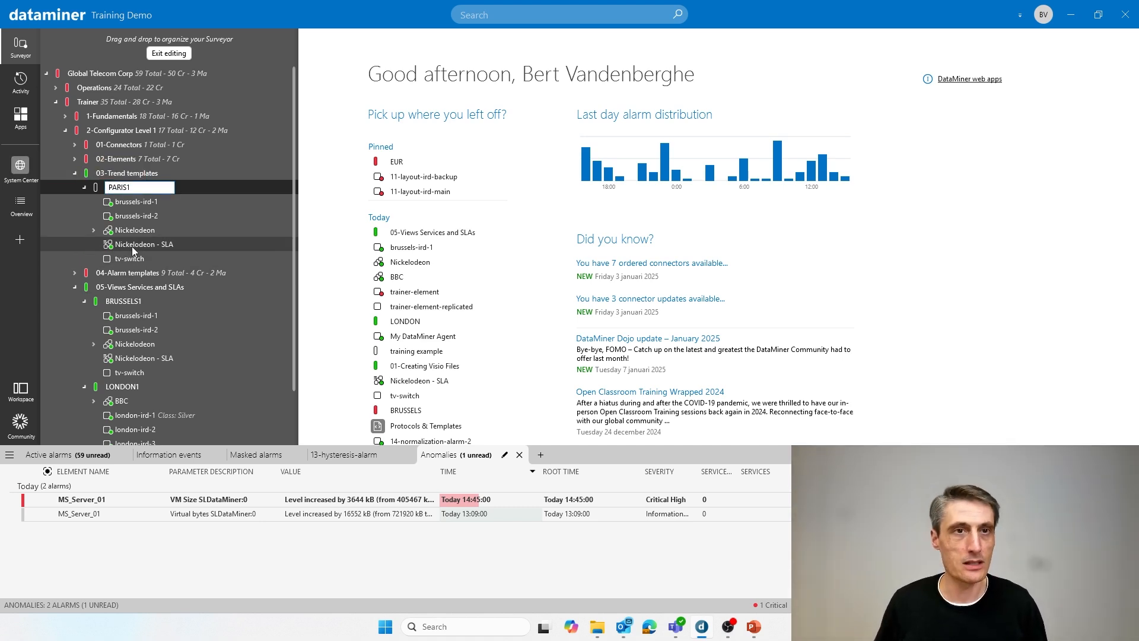
key("Return")
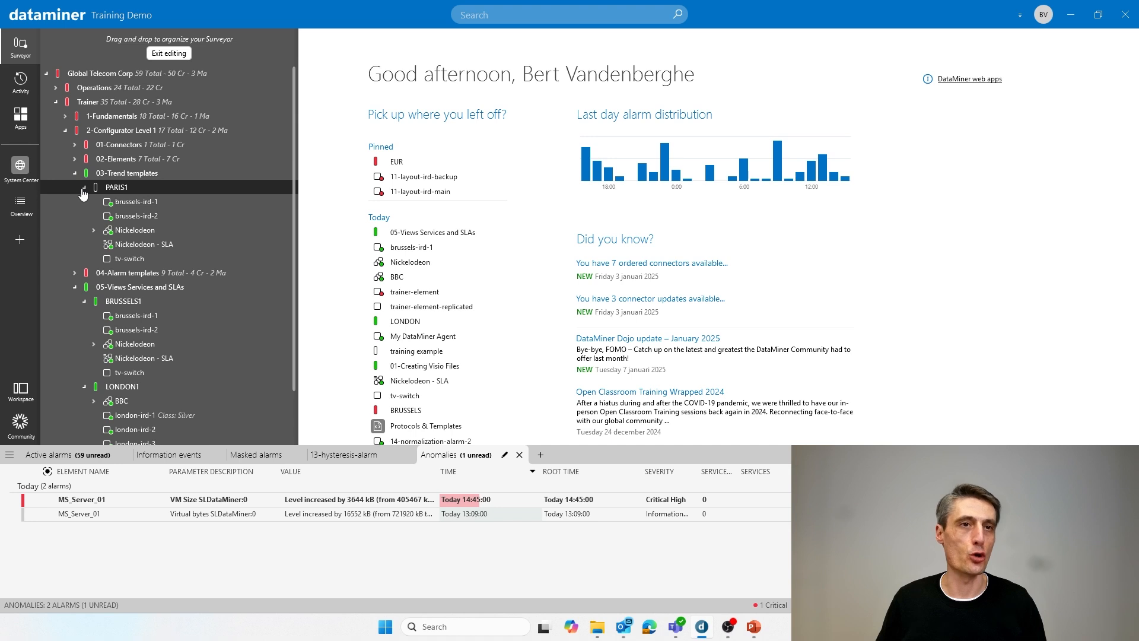
right_click(118, 191)
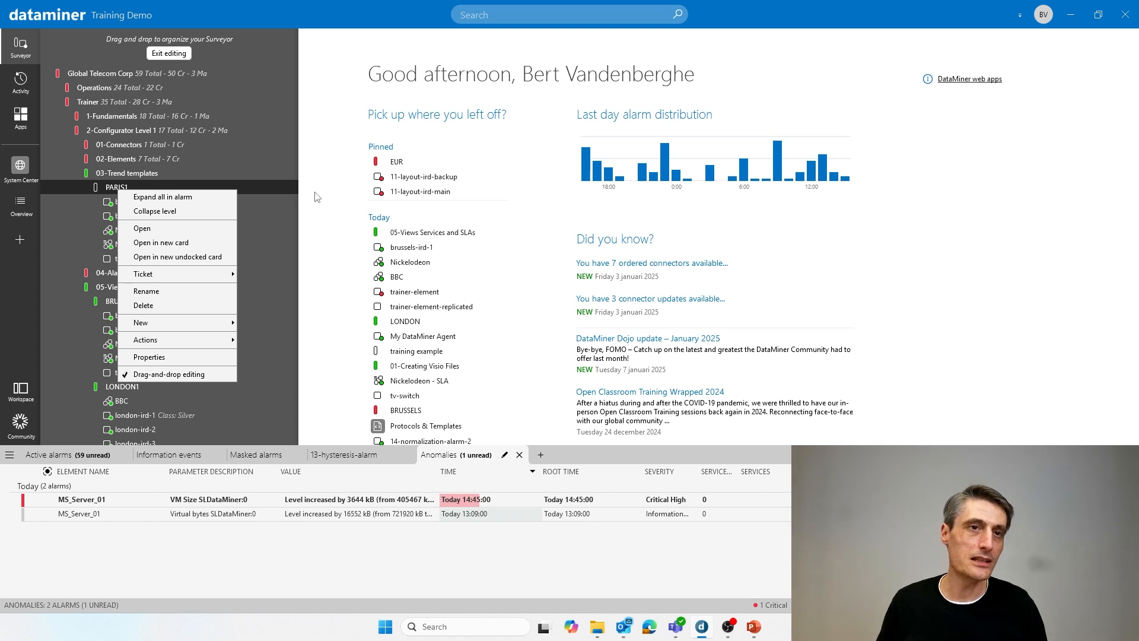
left_click(323, 209)
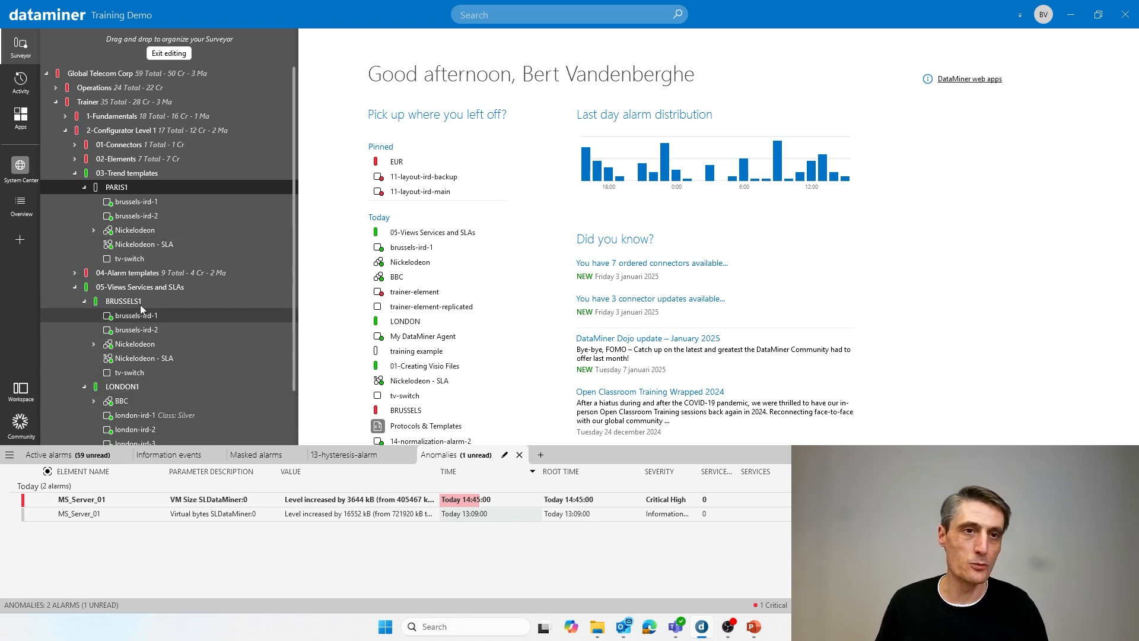
- Edit the tv-switch element's view assignments, removing BRUSSELS1 and LONDON1 so that only PARIS1 remains, and apply the change
right_click(128, 258)
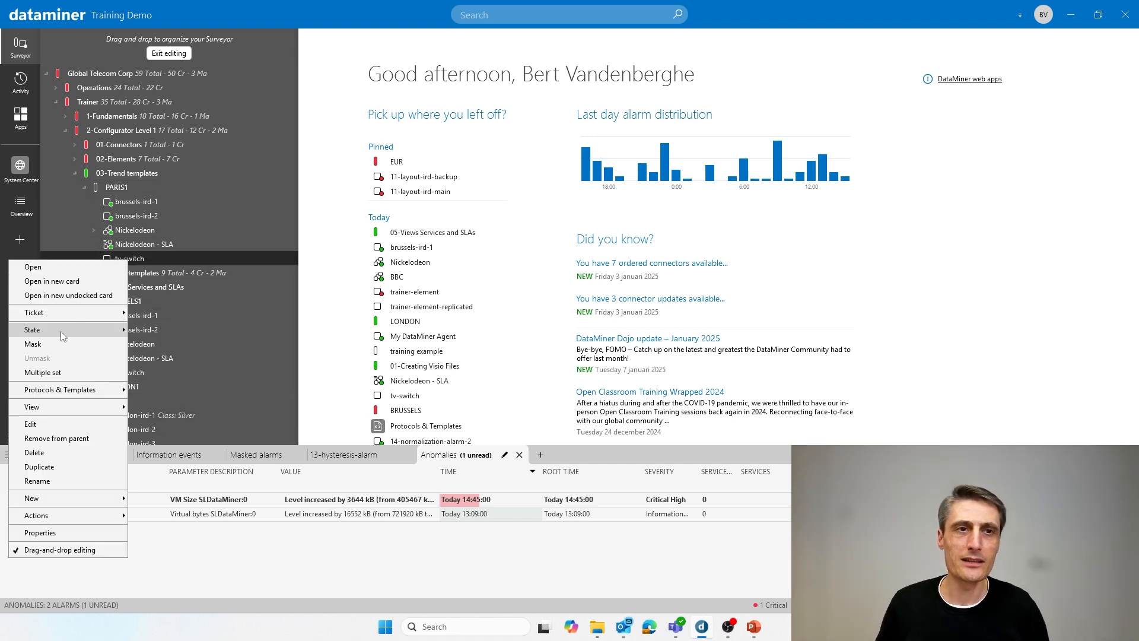
left_click(40, 422)
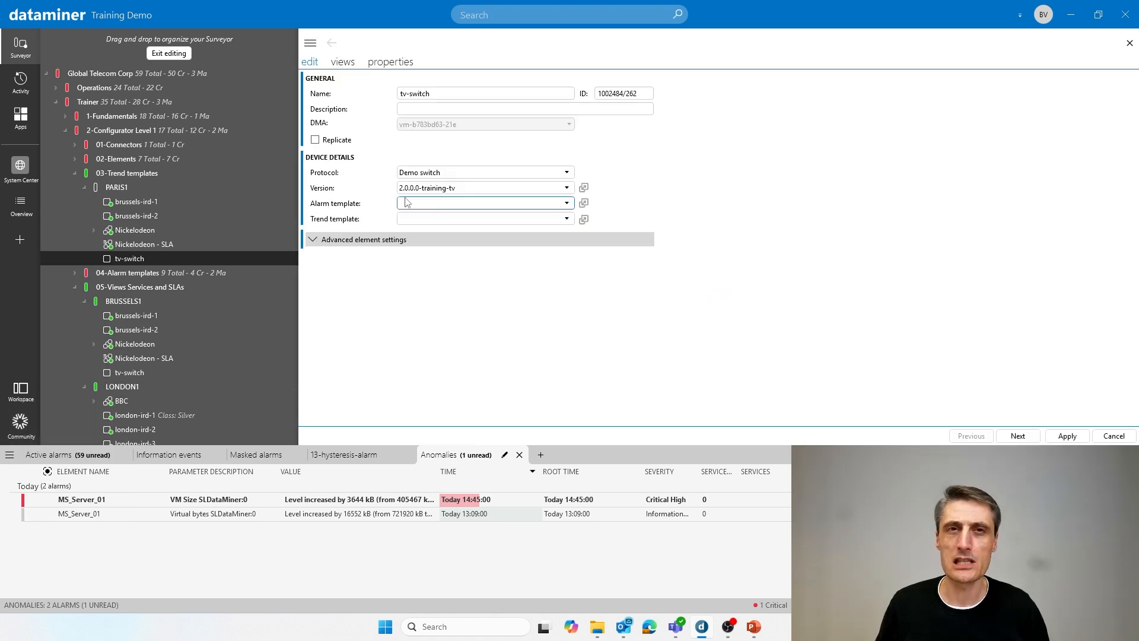
left_click(349, 62)
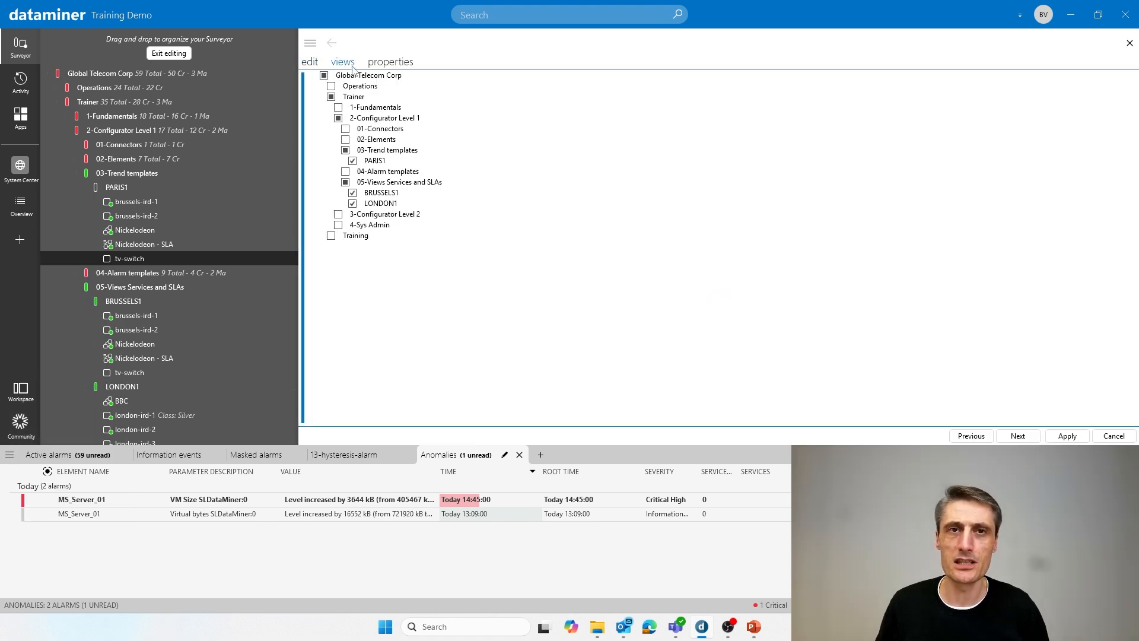
left_click(352, 203)
left_click(352, 193)
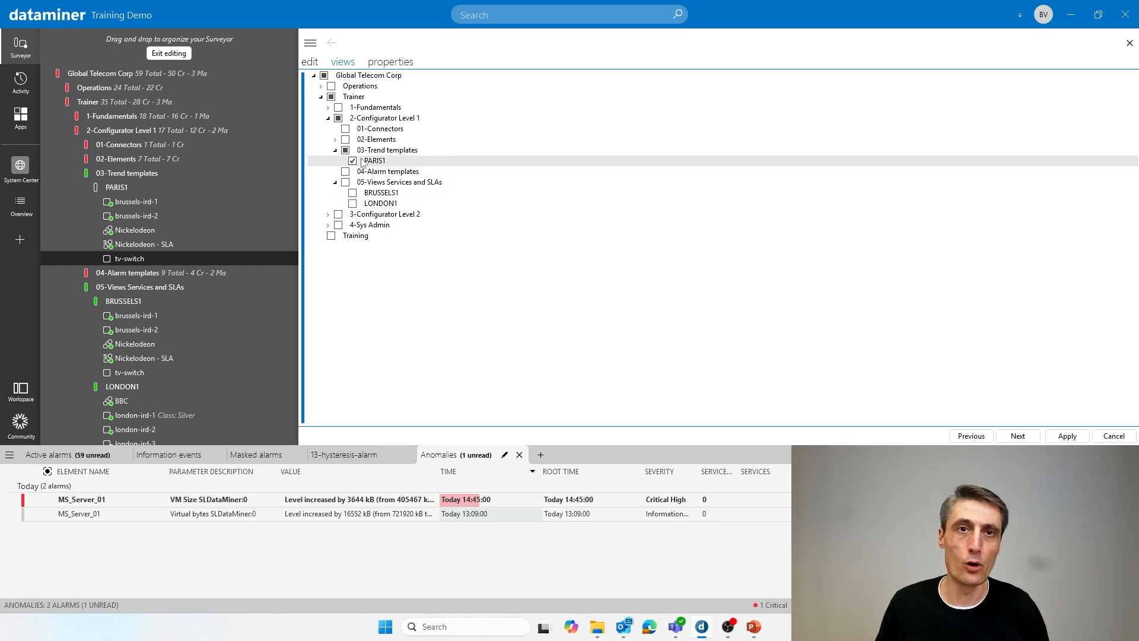
left_click(1067, 435)
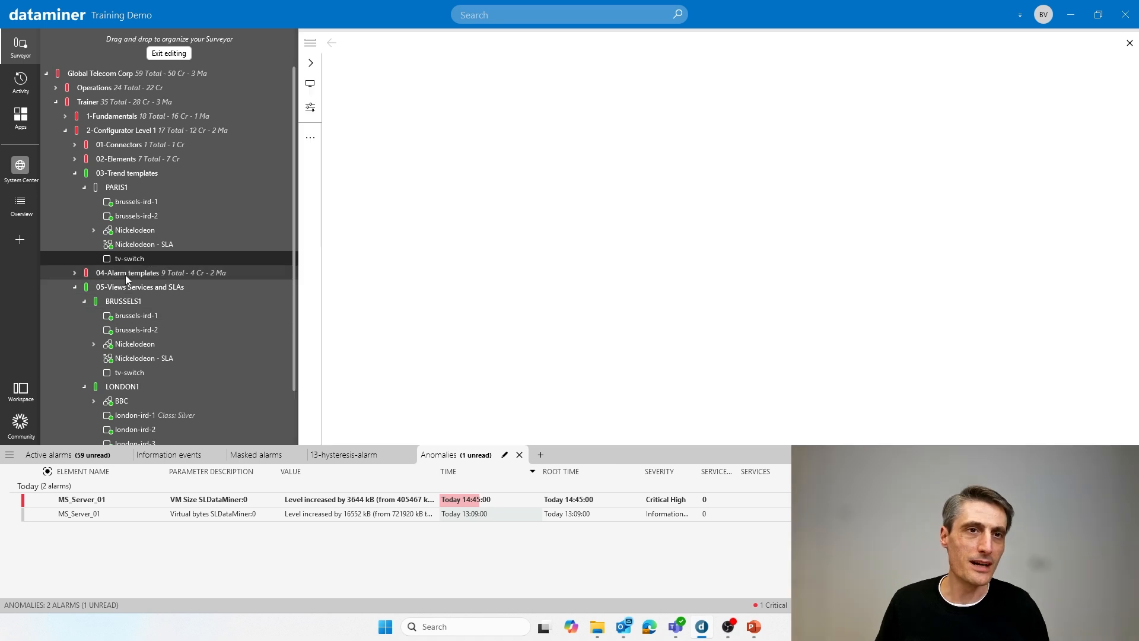
- Delete the PARIS1 view under 03-Trend templates and confirm the deletion
left_click(118, 191)
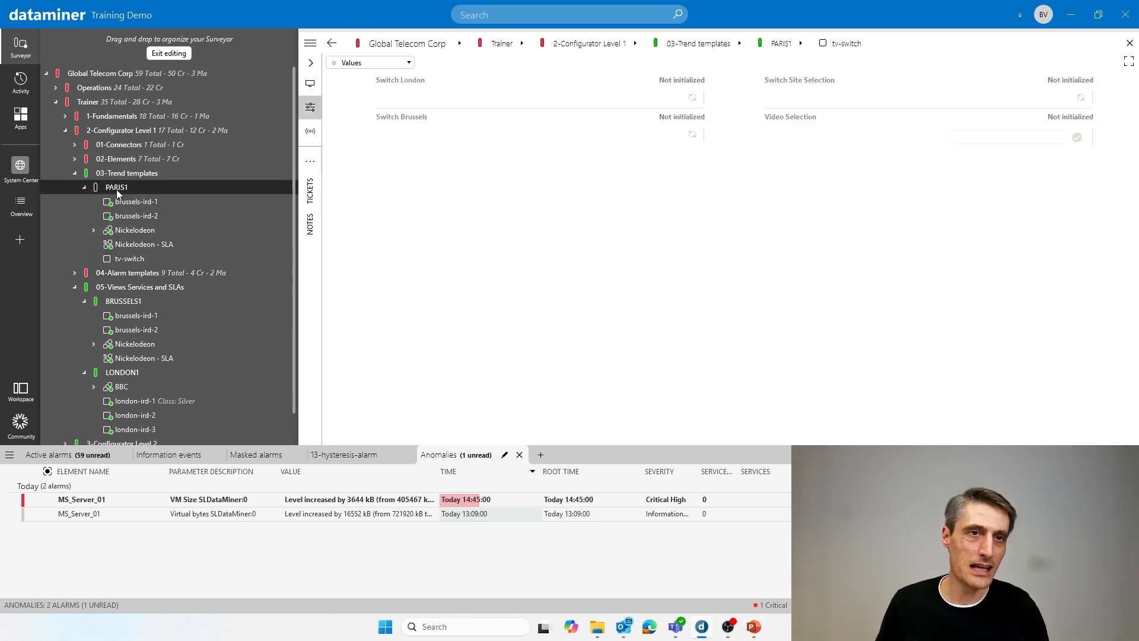
right_click(118, 191)
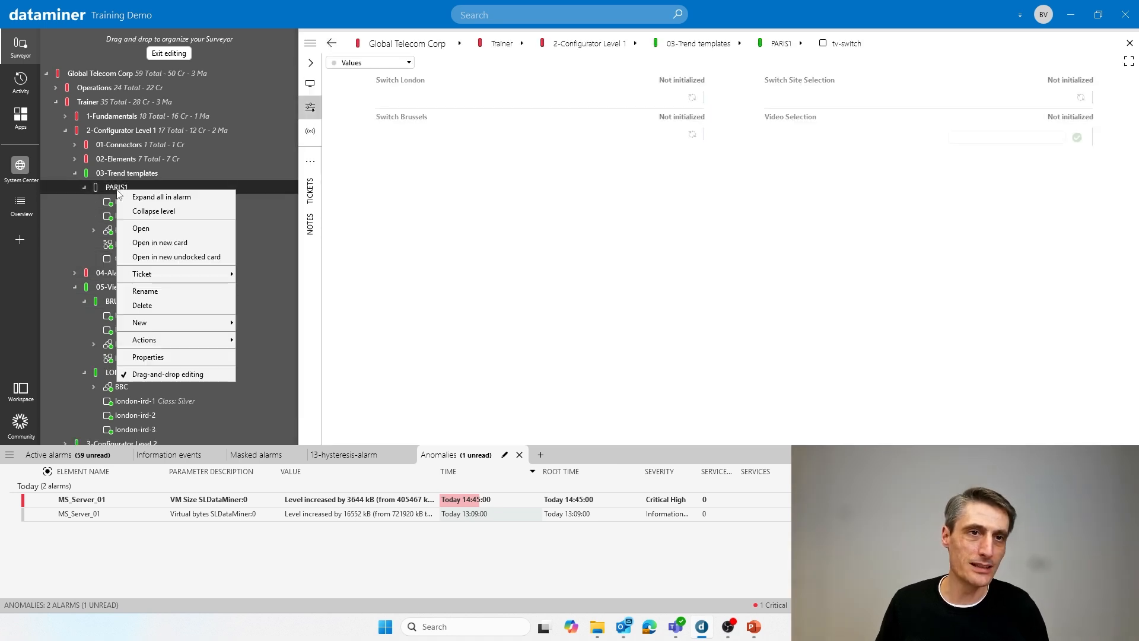
left_click(162, 305)
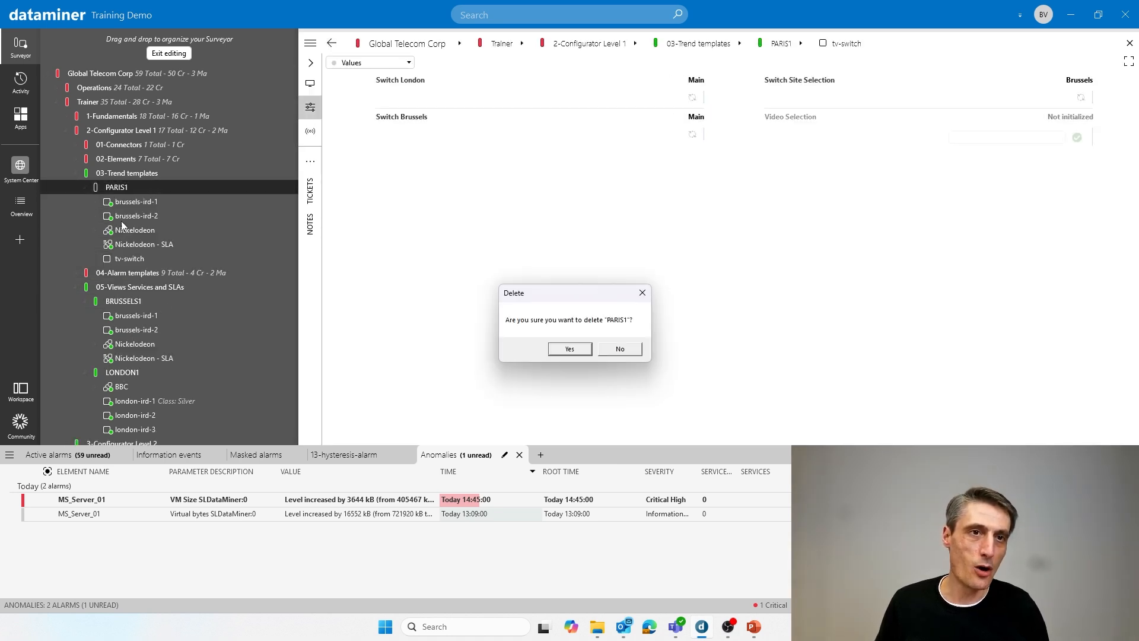
left_click(575, 350)
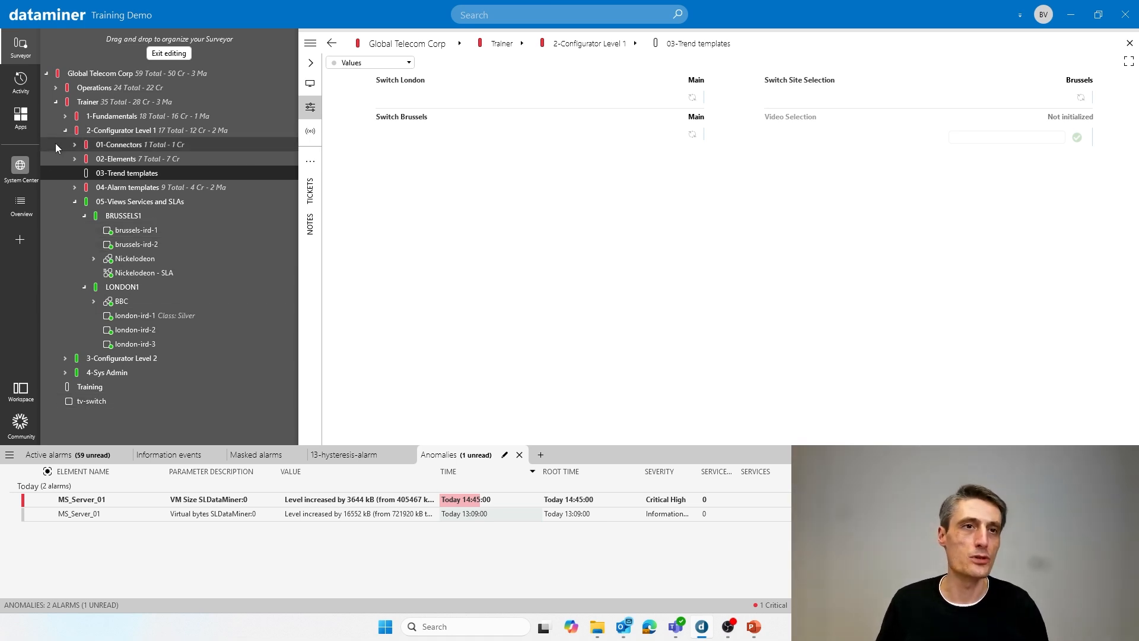
- Move the tv-switch element from the root view into BRUSSELS1, and copy it into LONDON1
left_click(55, 102)
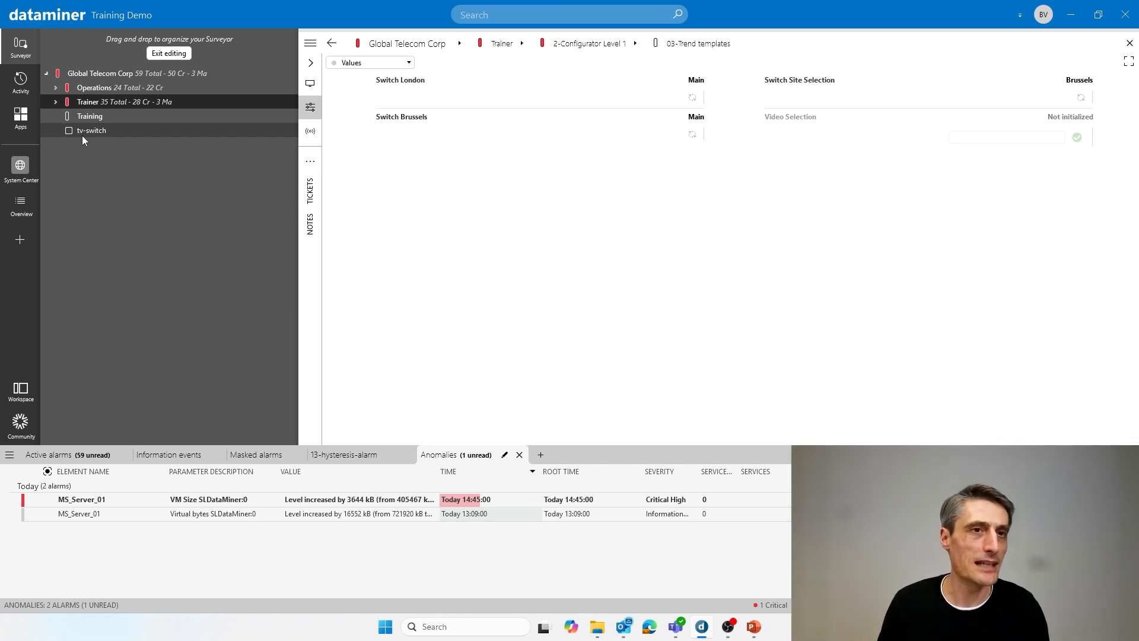
left_click(56, 103)
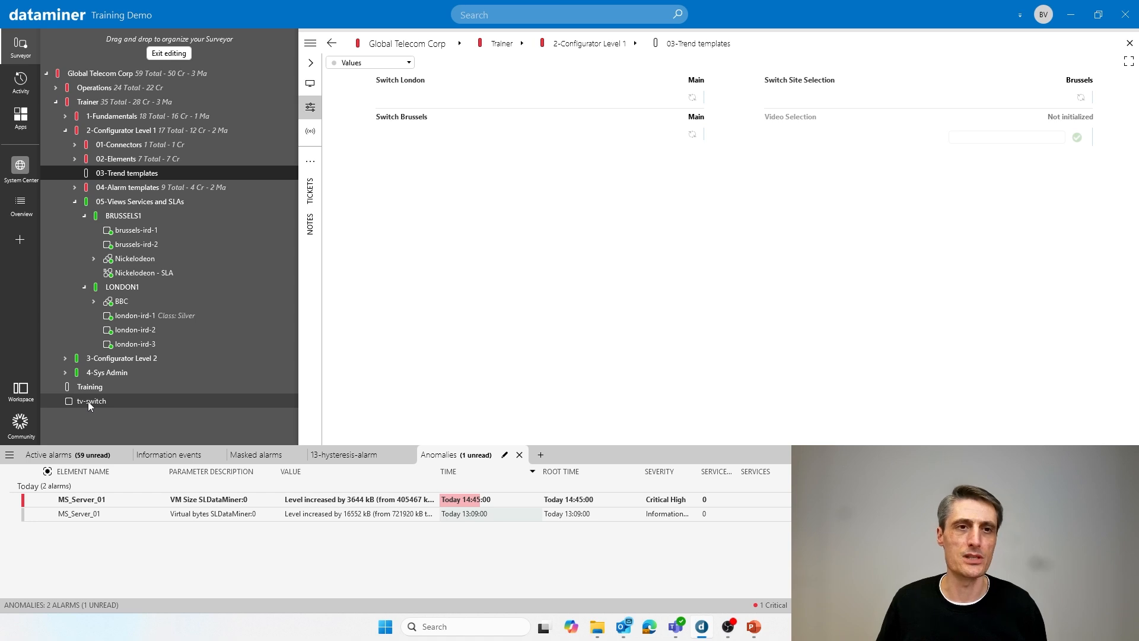
left_click_drag(88, 401, 184, 226)
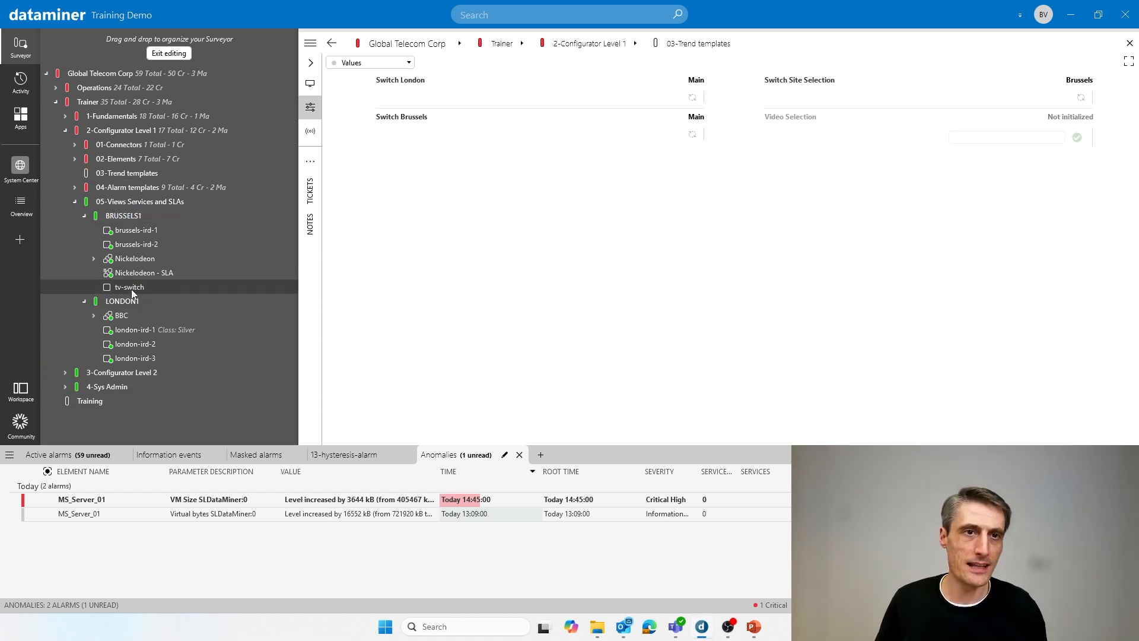
left_click_drag(130, 287, 165, 305)
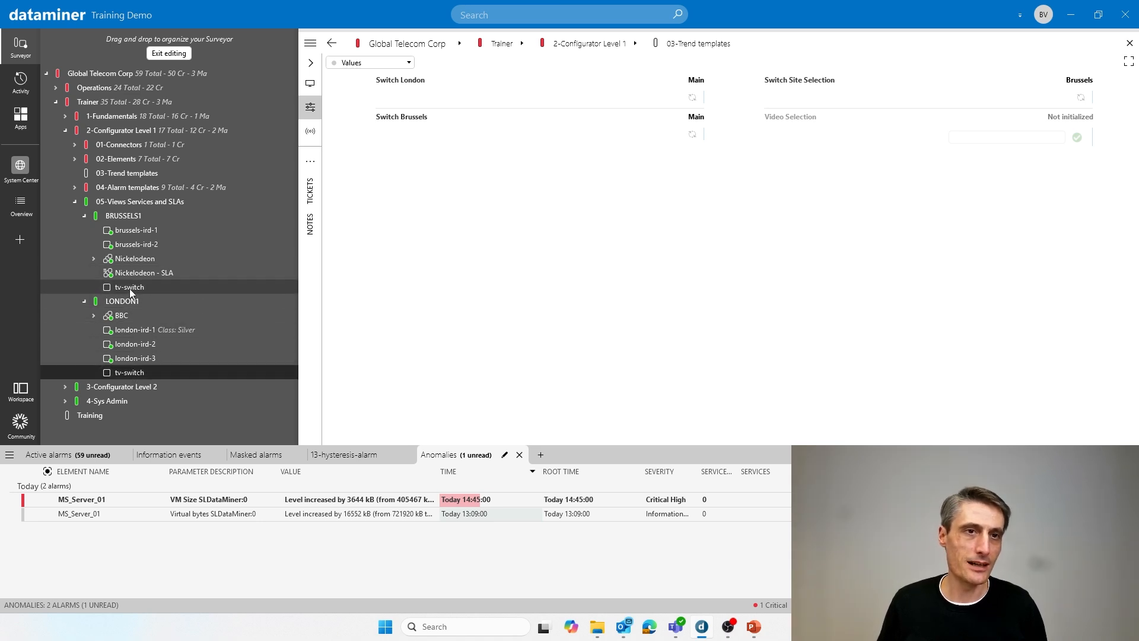
mouse_move(129, 289)
left_mouse_down()
mouse_move(155, 287)
mouse_move(151, 305)
mouse_move(123, 303)
mouse_move(143, 286)
mouse_move(133, 150)
mouse_move(143, 286)
left_mouse_up()
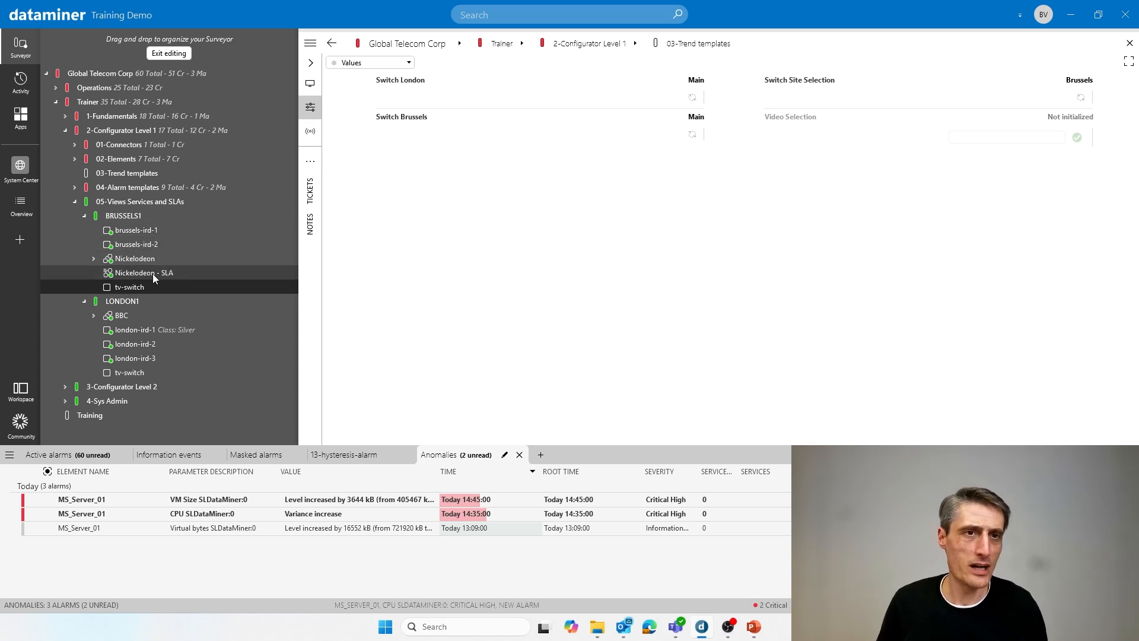
mouse_move(142, 284)
left_mouse_down()
mouse_move(155, 280)
mouse_move(145, 305)
mouse_move(156, 291)
left_mouse_up()
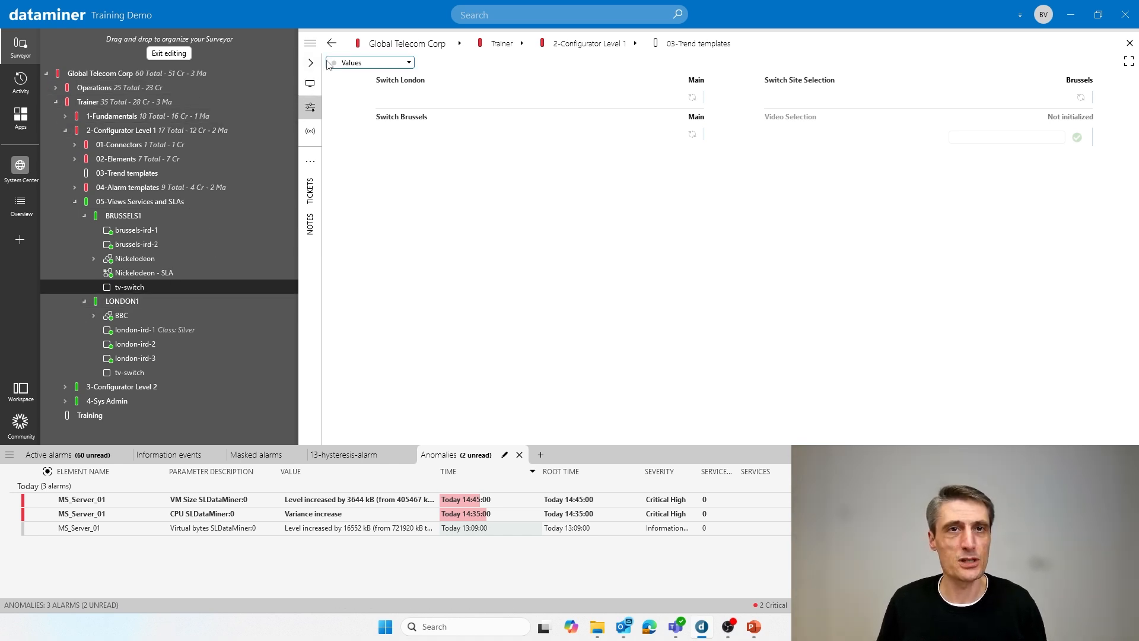
- Open tv-switch under BRUSSELS1 for editing, check its view assignments, and close the card without changes
right_click(136, 286)
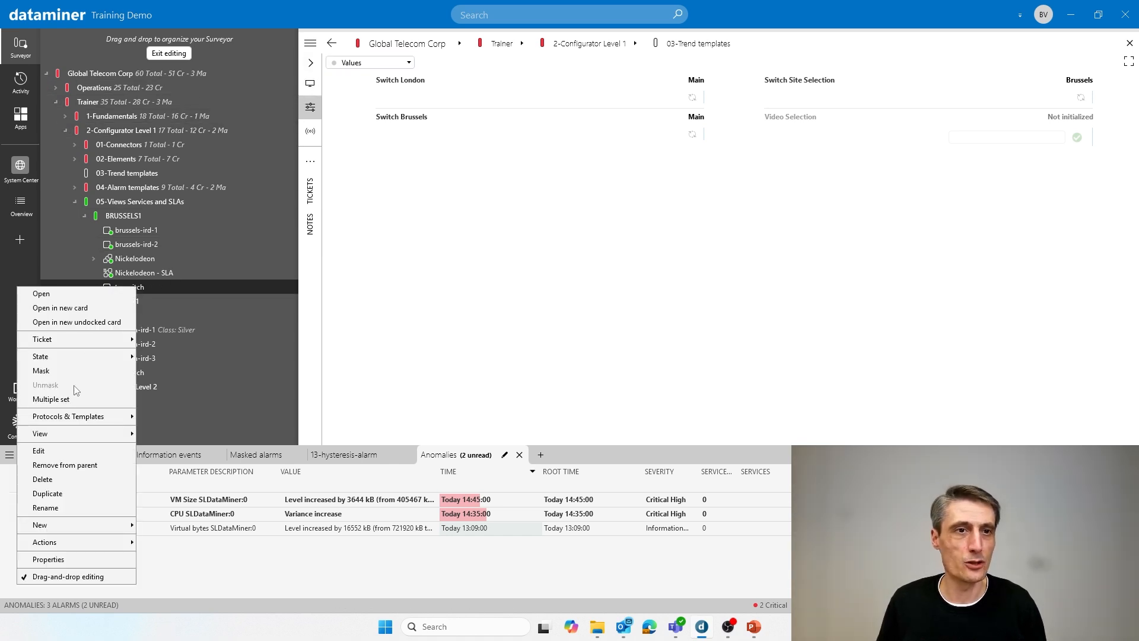
left_click(63, 449)
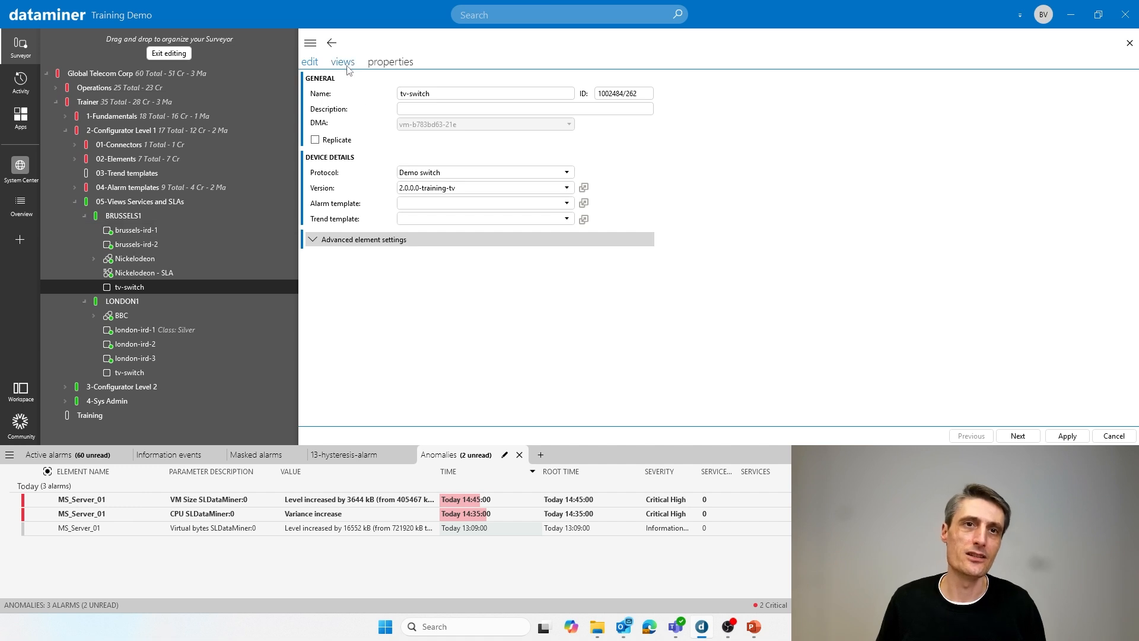
left_click(348, 63)
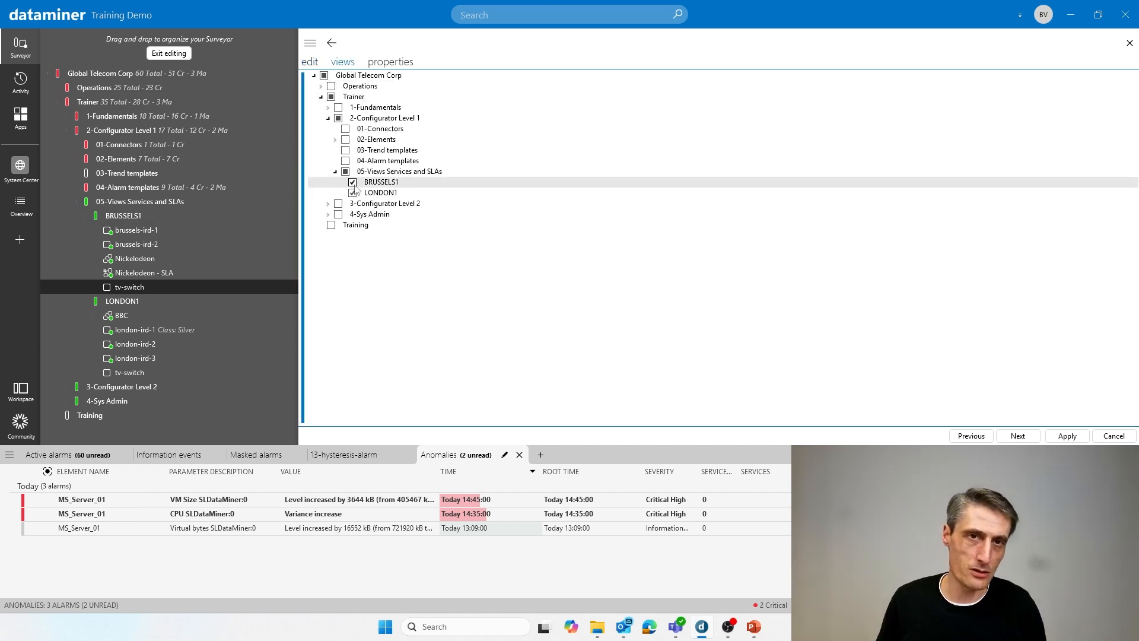
left_click(1130, 43)
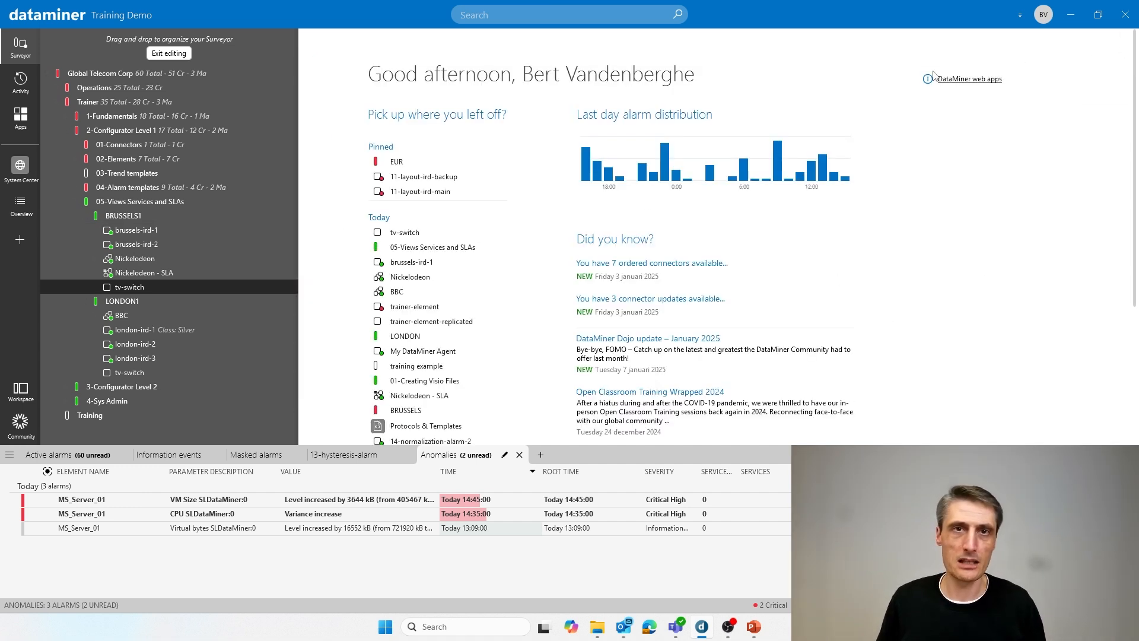
- Remove the tv-switch element from its parent view BRUSSELS1, keeping it in LONDON1
right_click(125, 288)
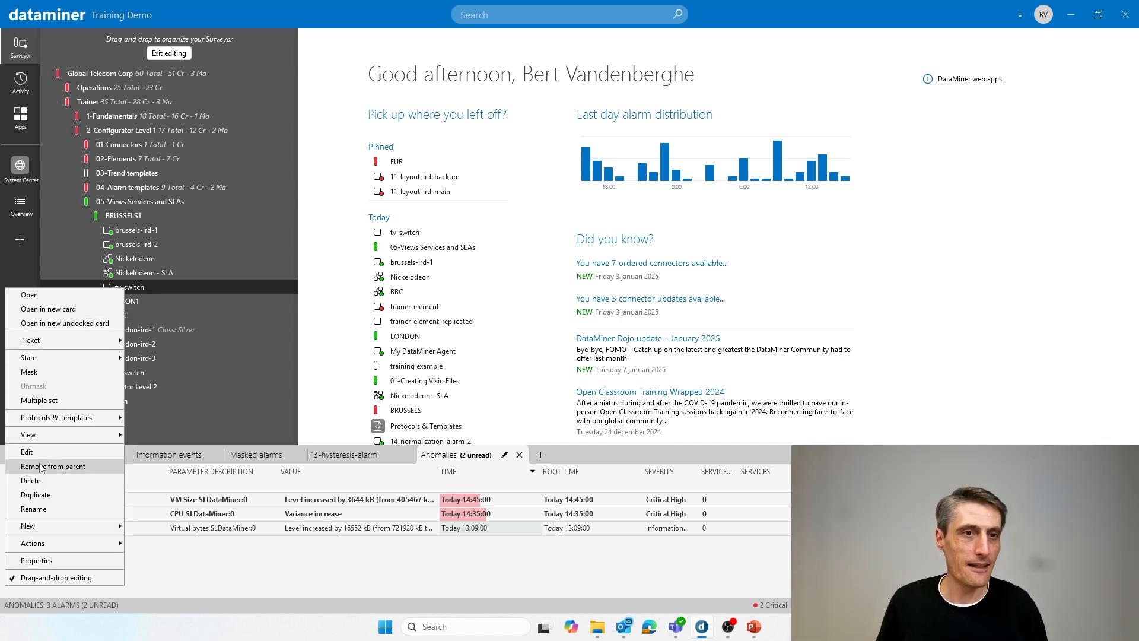
left_click(92, 468)
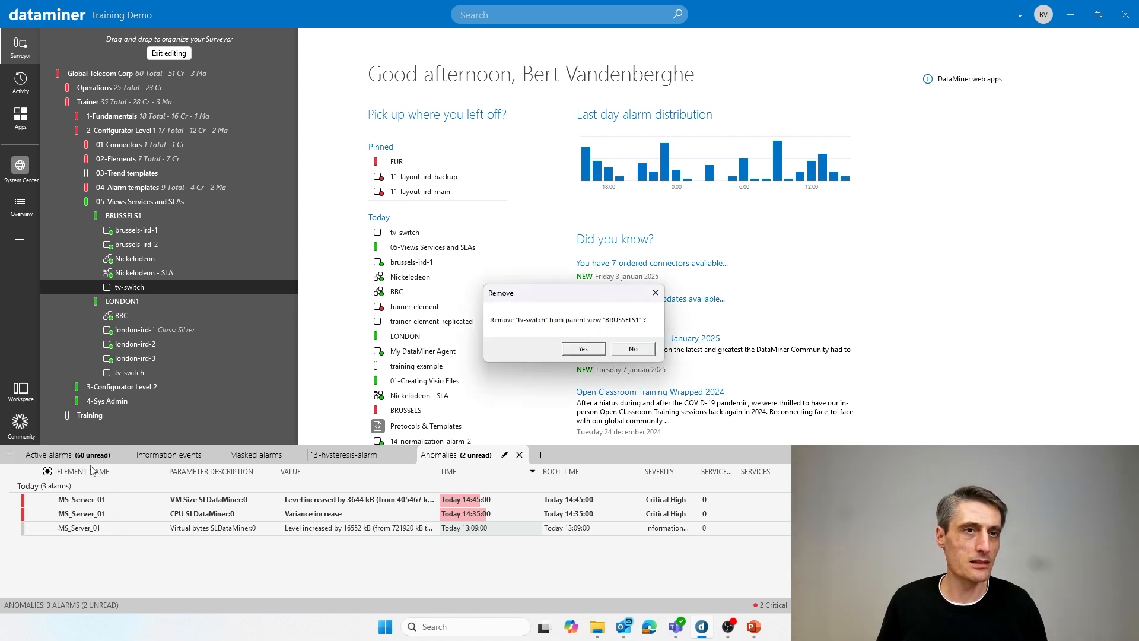
left_click(583, 349)
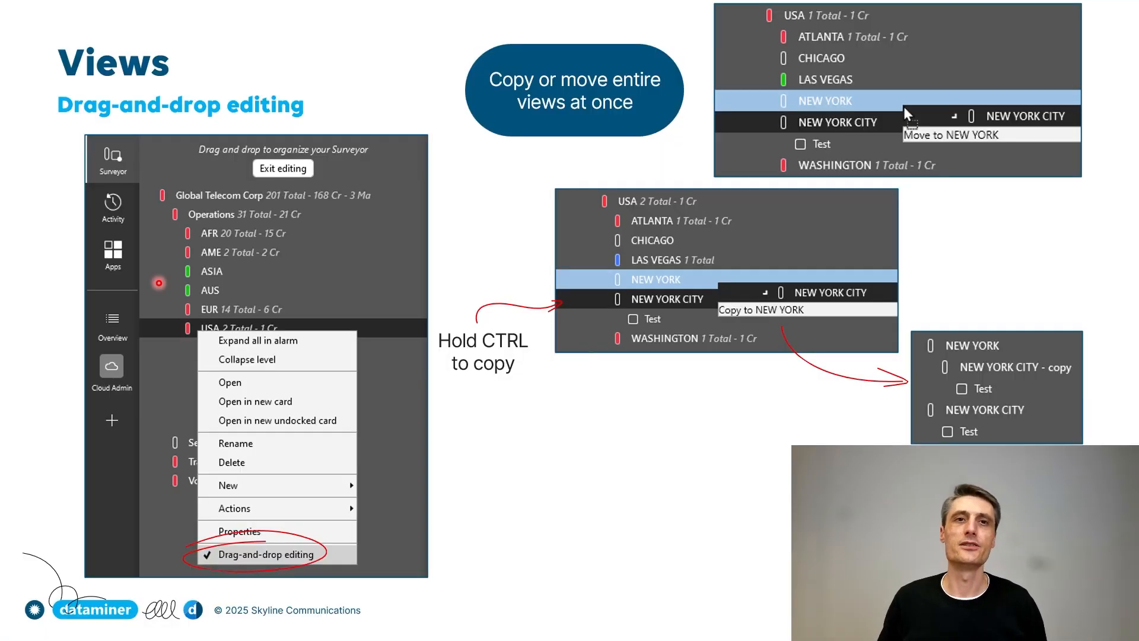
key("Right")
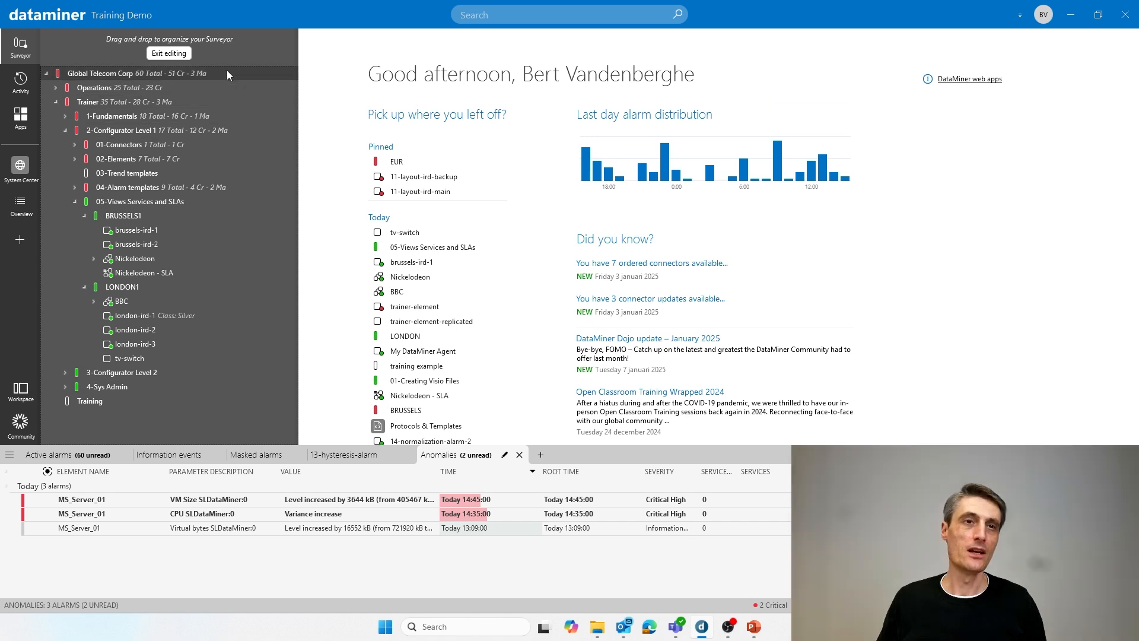
- Exit drag-and-drop editing of the Surveyor, then view the 05-Views Services and SLAs card and close it
left_click(166, 54)
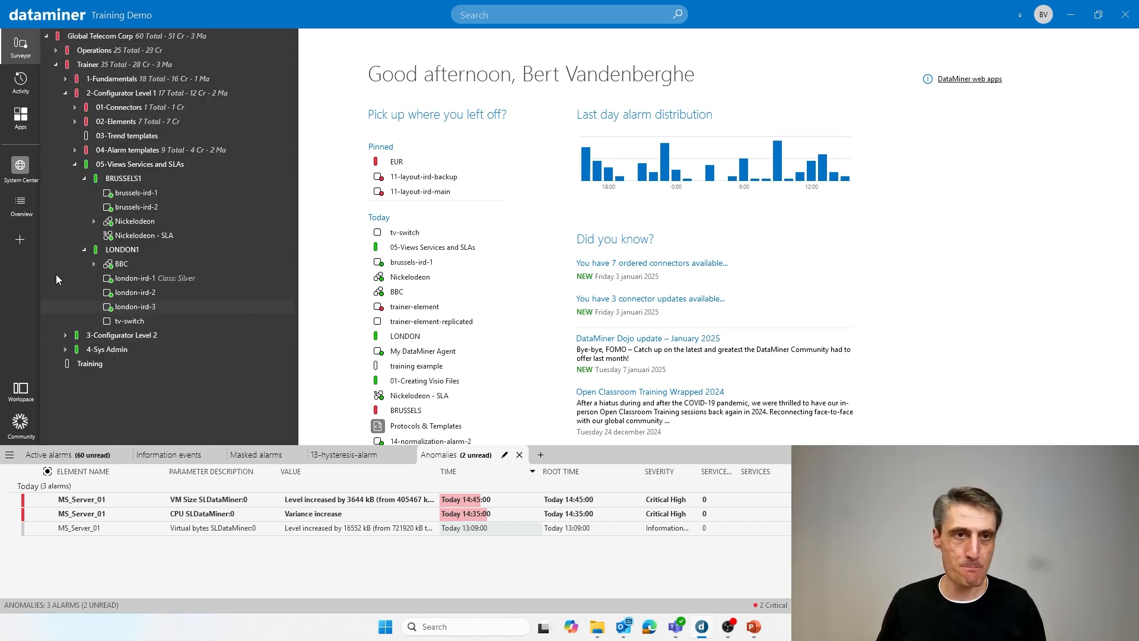
left_click(132, 169)
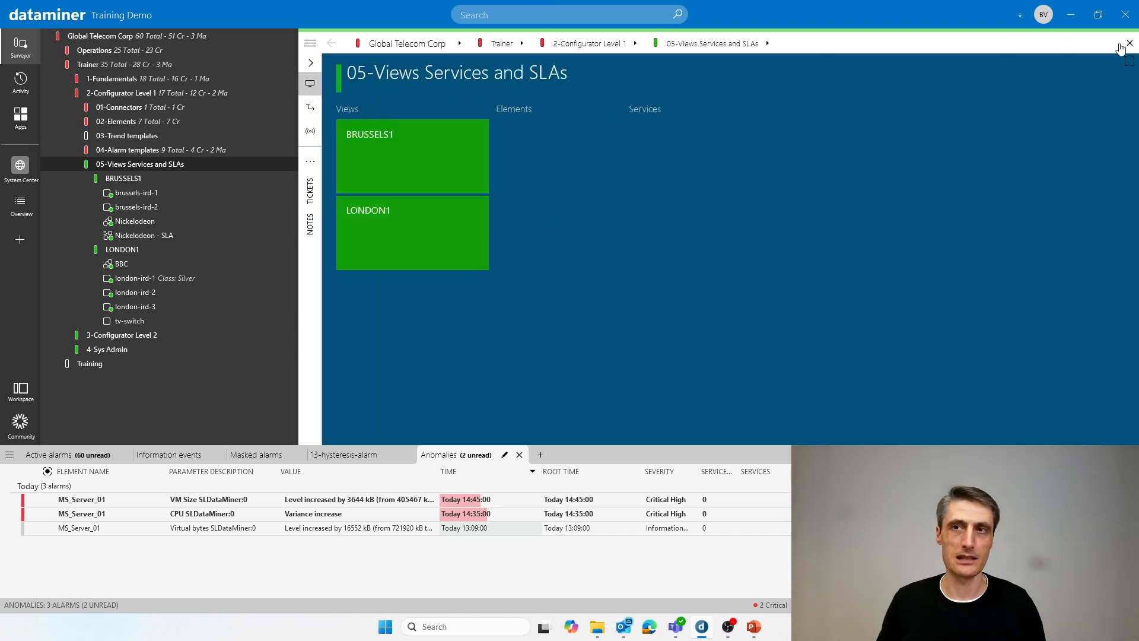
left_click(1129, 44)
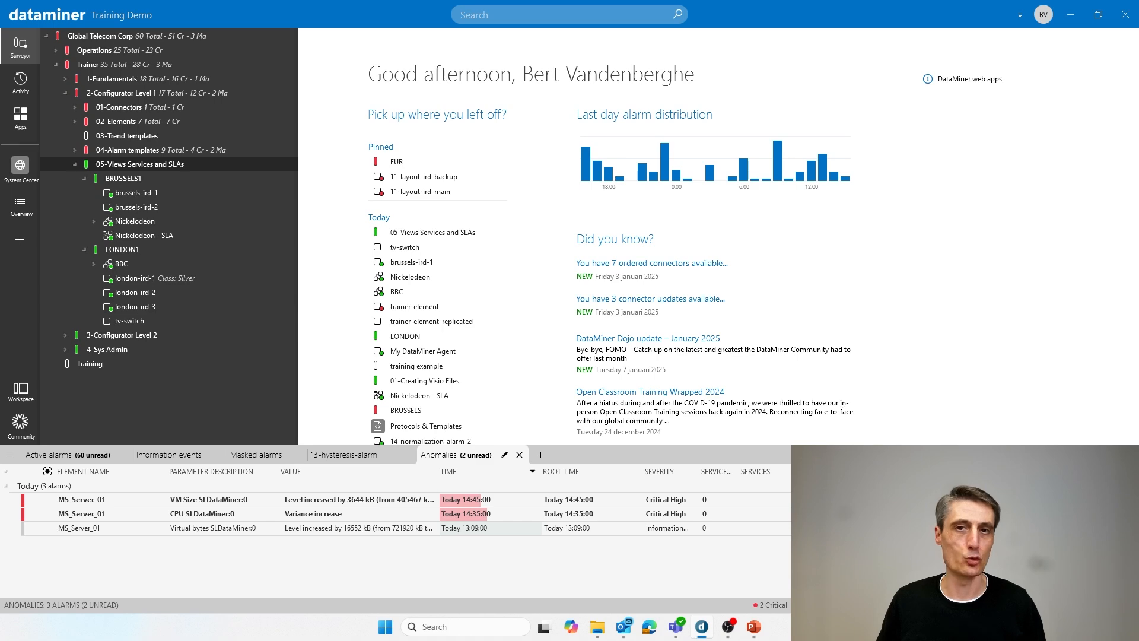
key("alt+Tab")
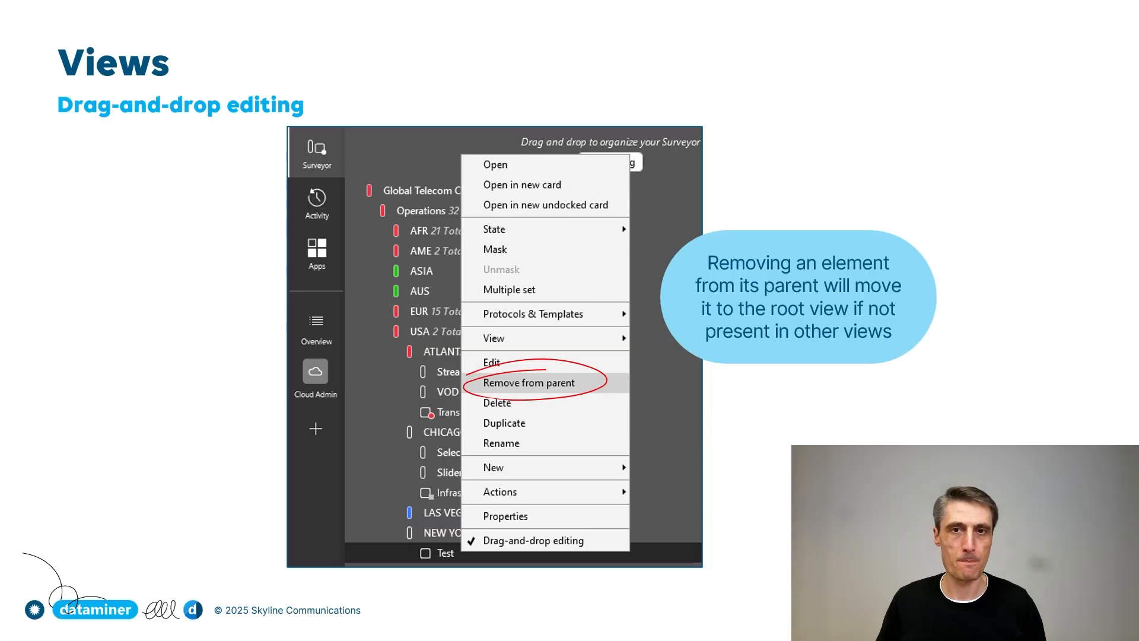
key("Right")
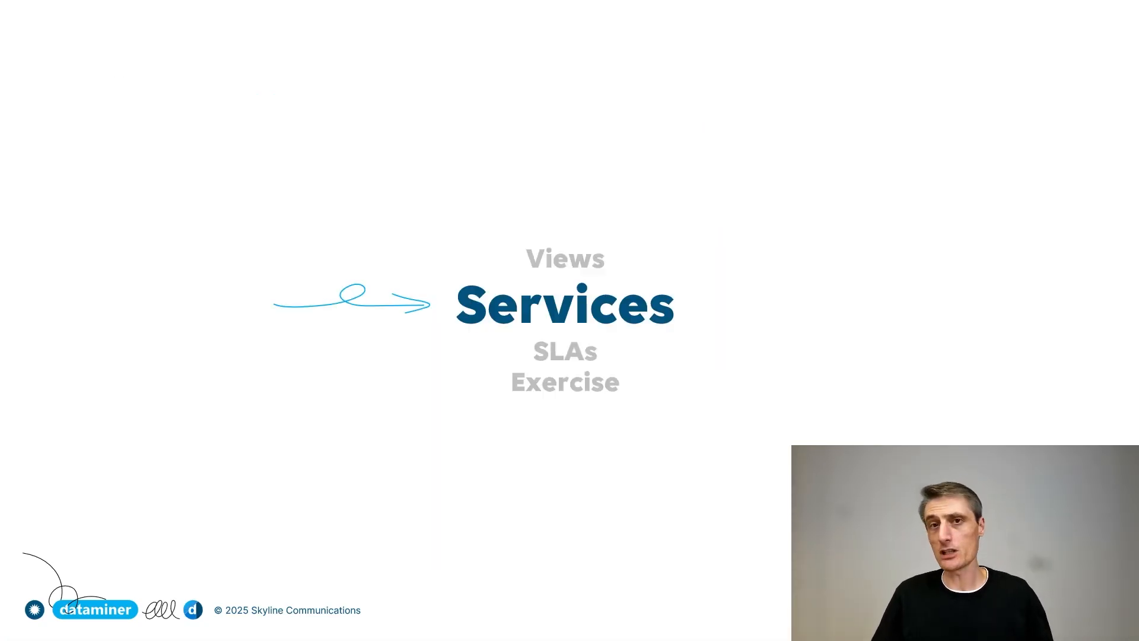
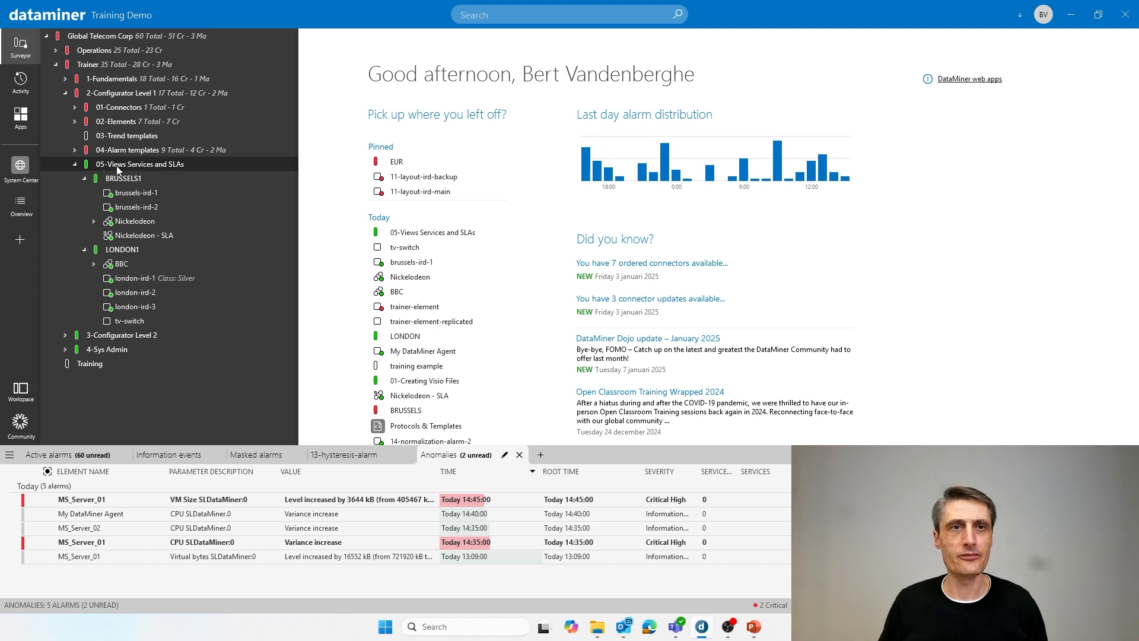
- Create a new service under 05-Views Services and SLAs, named "Service" followed by the trainer's first name and "Training"
right_click(172, 165)
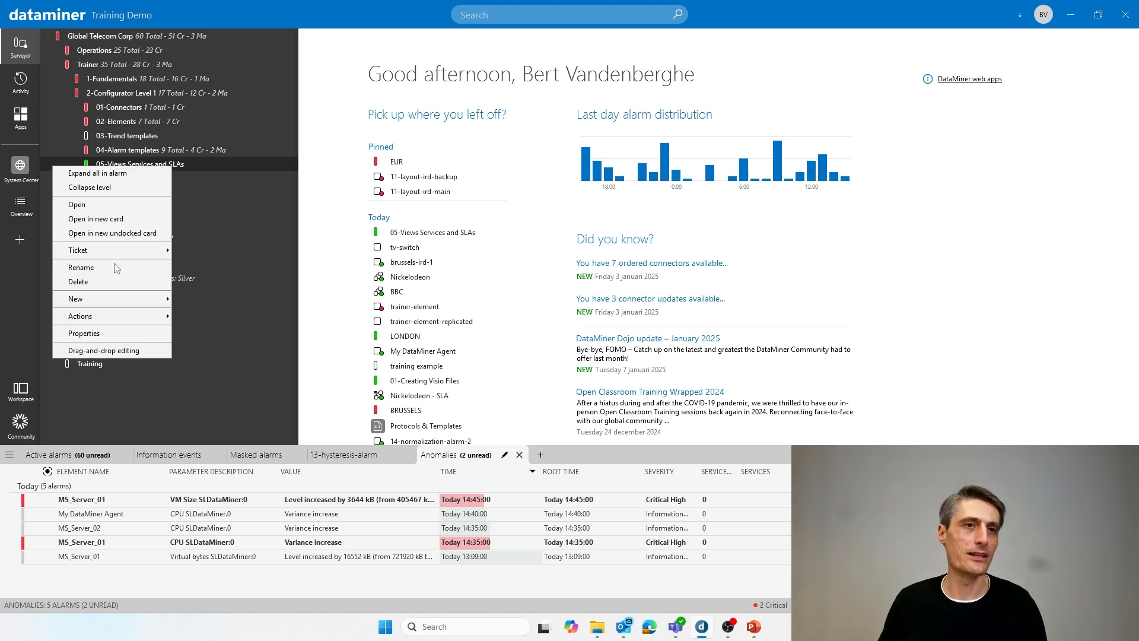
mouse_move(102, 298)
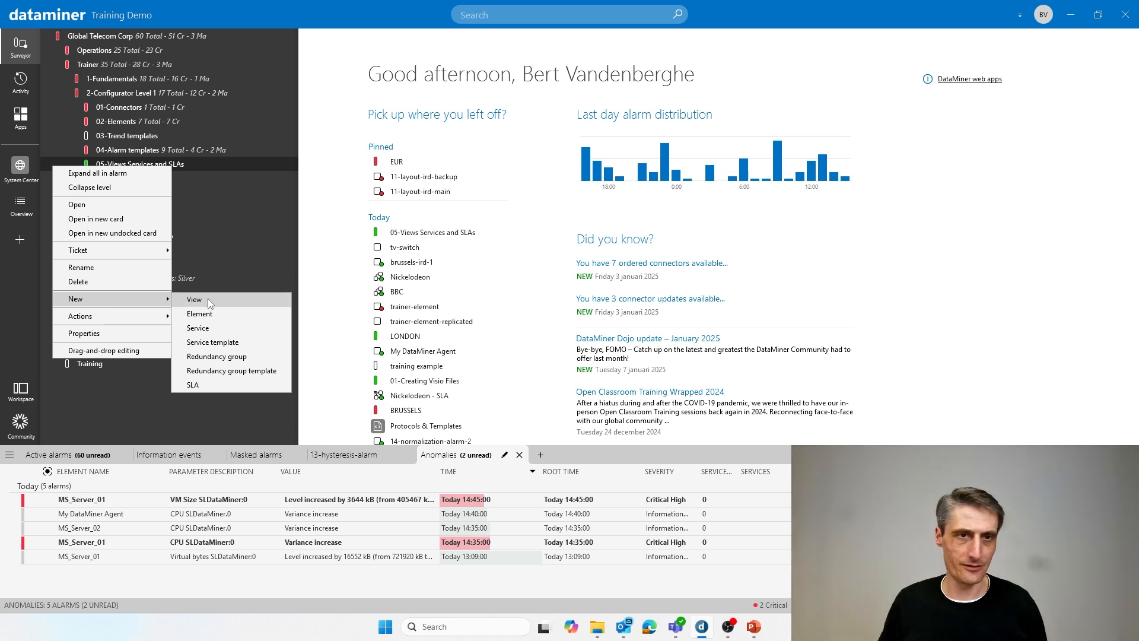
left_click(216, 330)
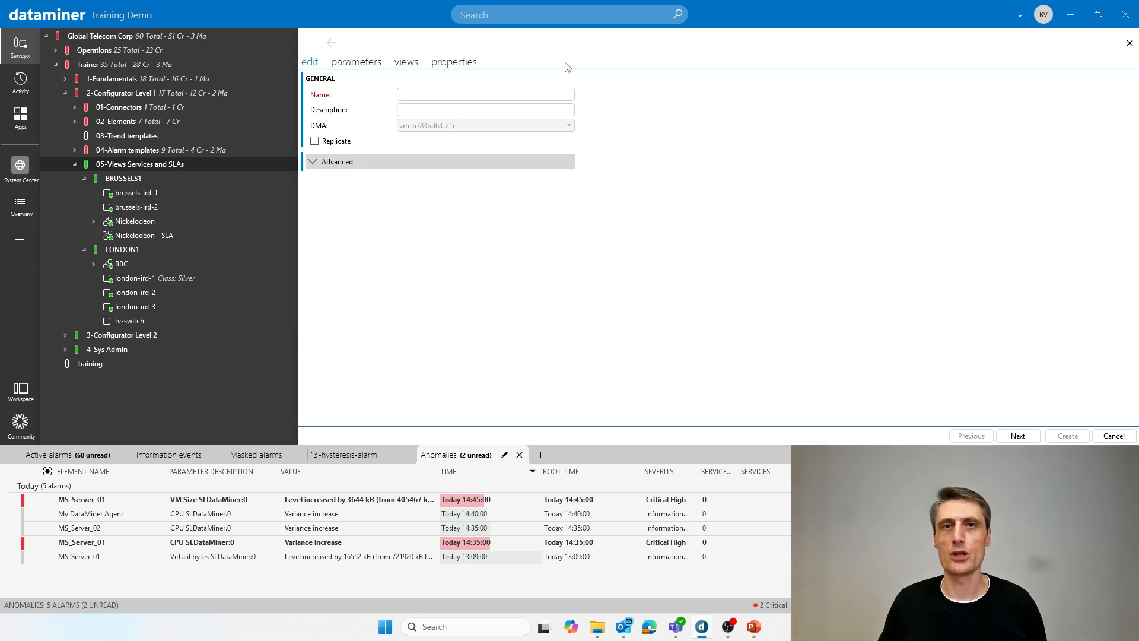
left_click(424, 96)
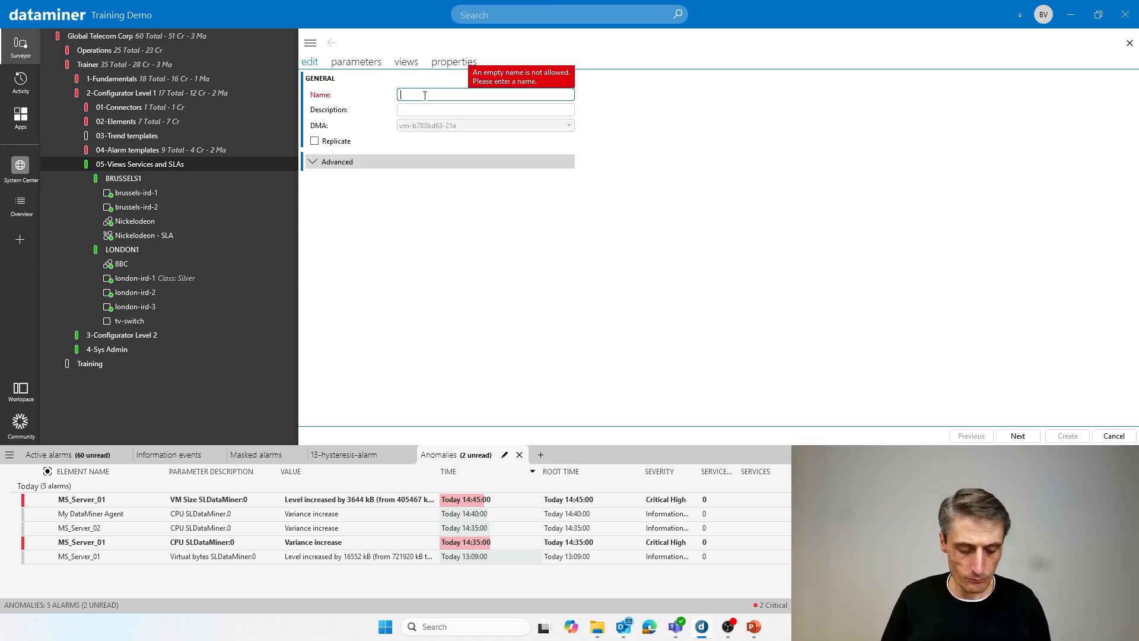
type("Service")
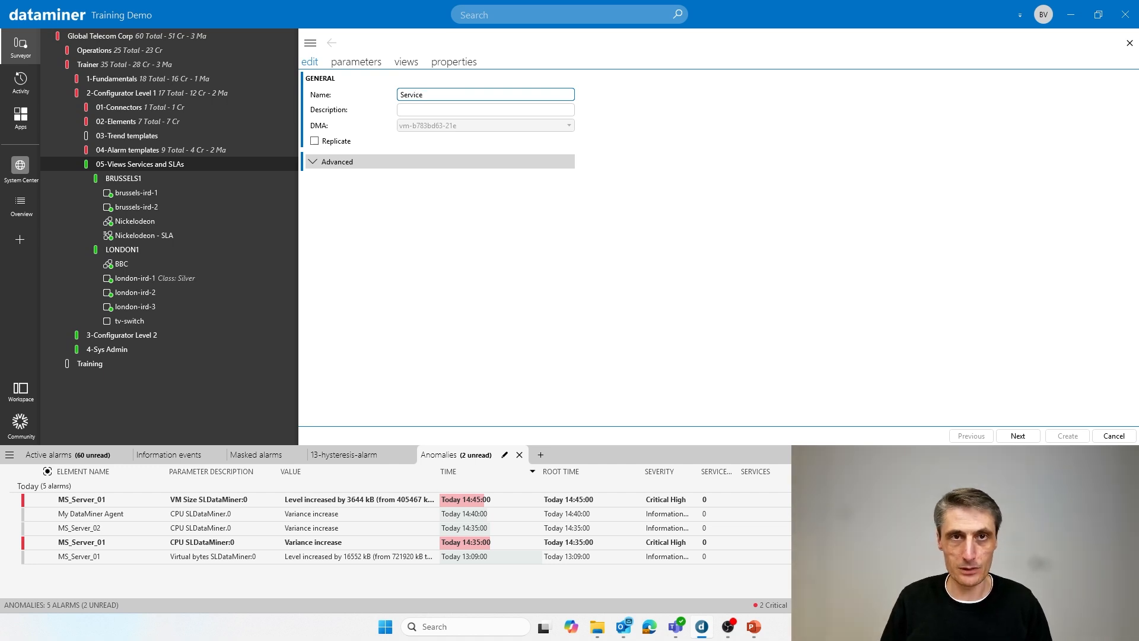
type(" Bert ")
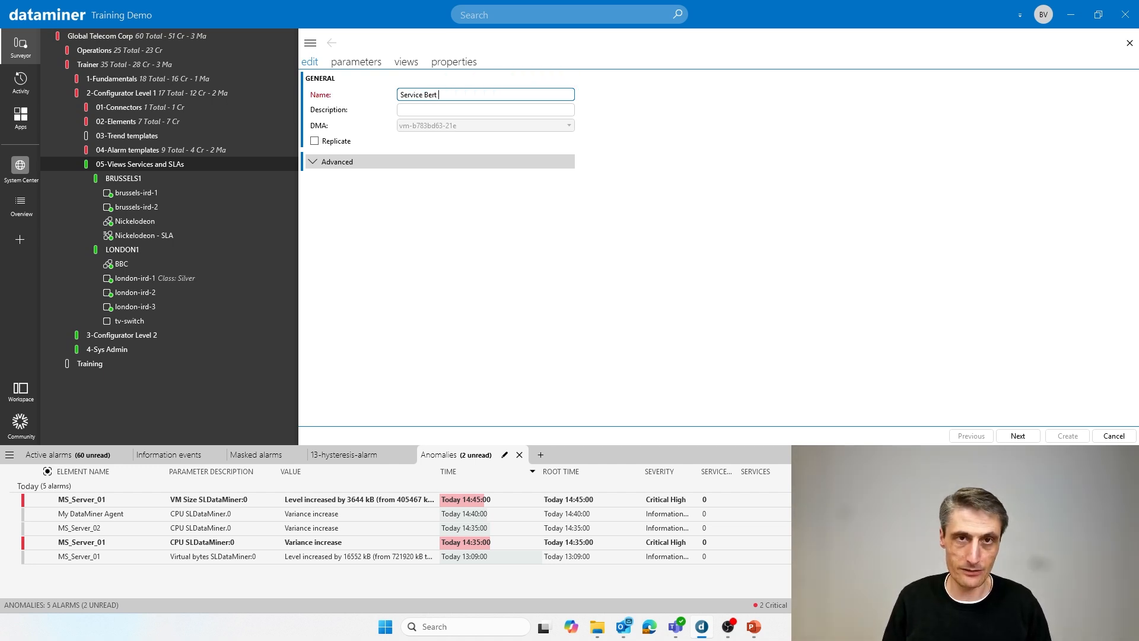
type("Training")
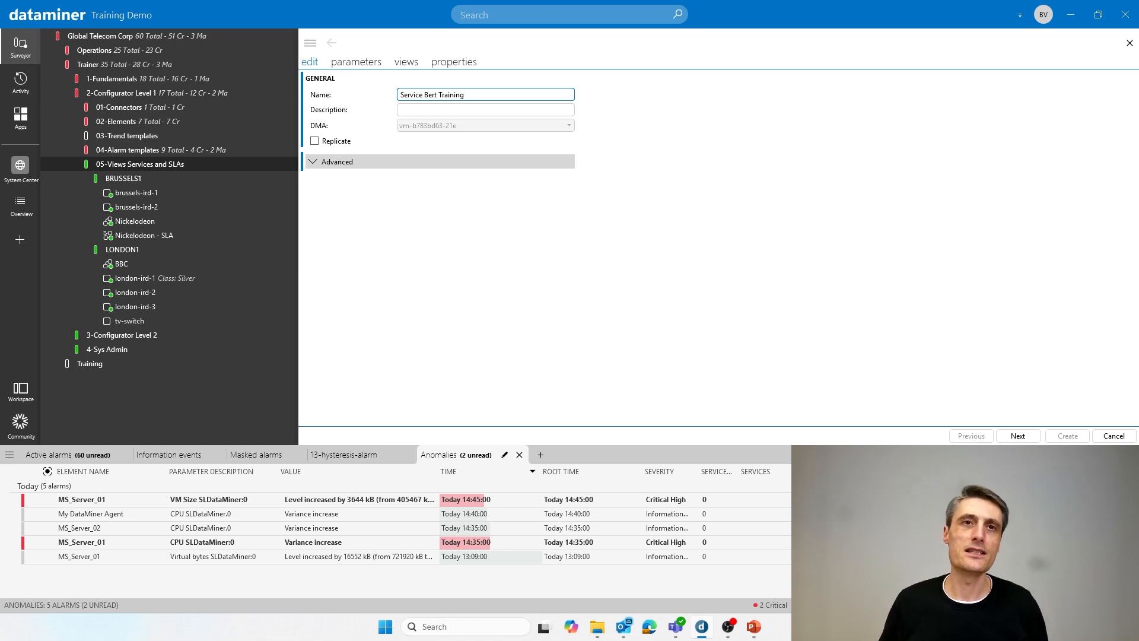
left_click(424, 111)
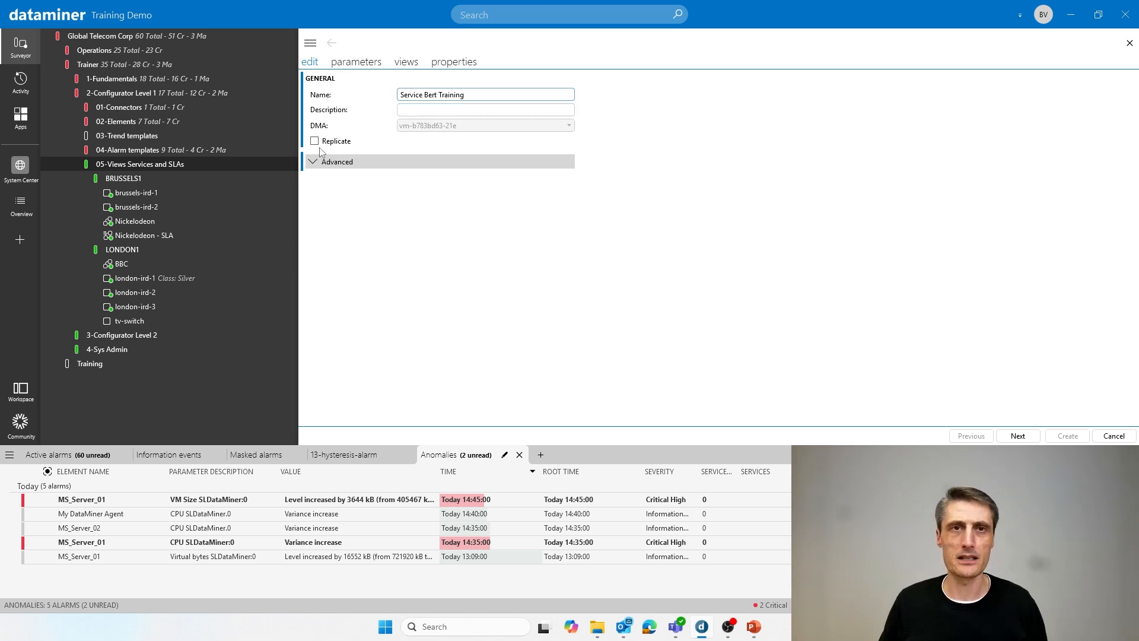
- Review the service's advanced options, including the timeout and service protocol settings, and collapse them without changes
left_click(335, 166)
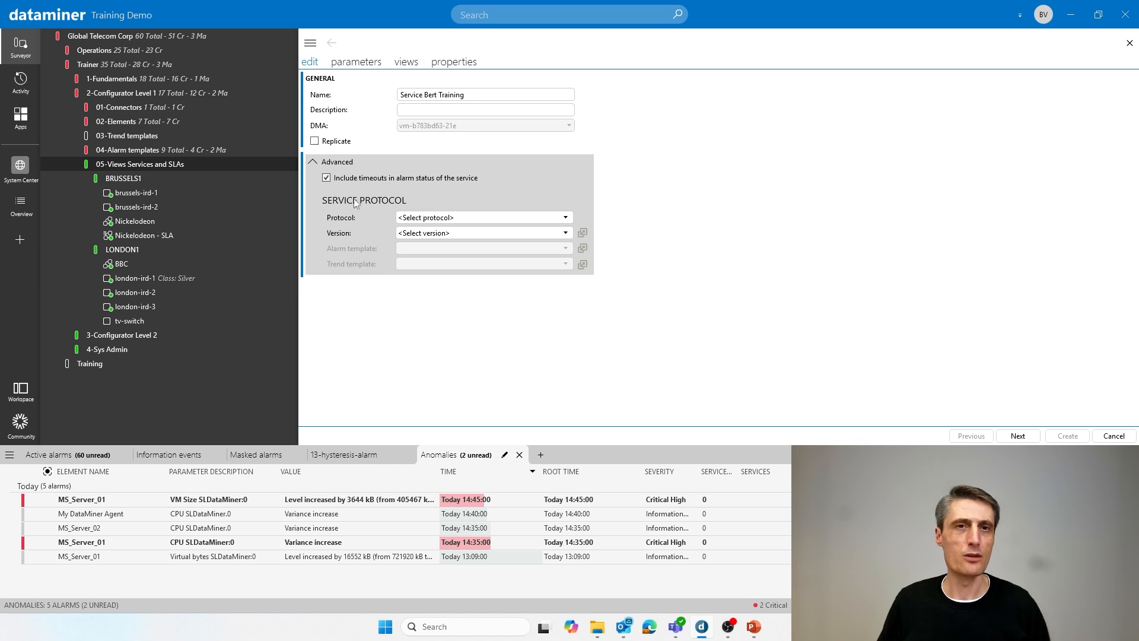
left_click(335, 166)
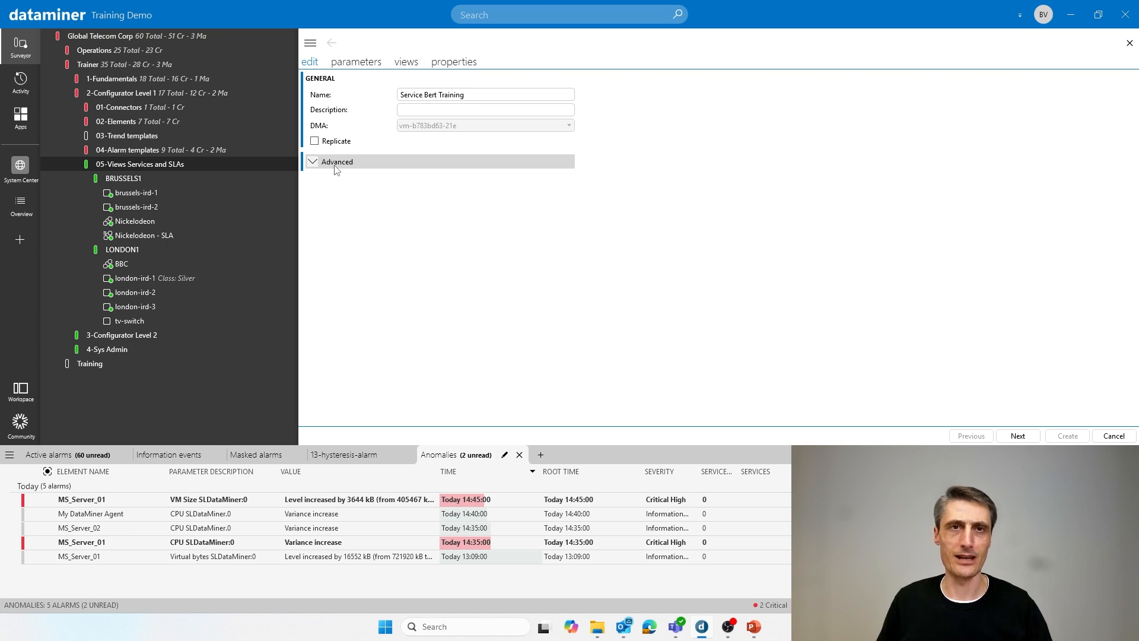
left_click(420, 95)
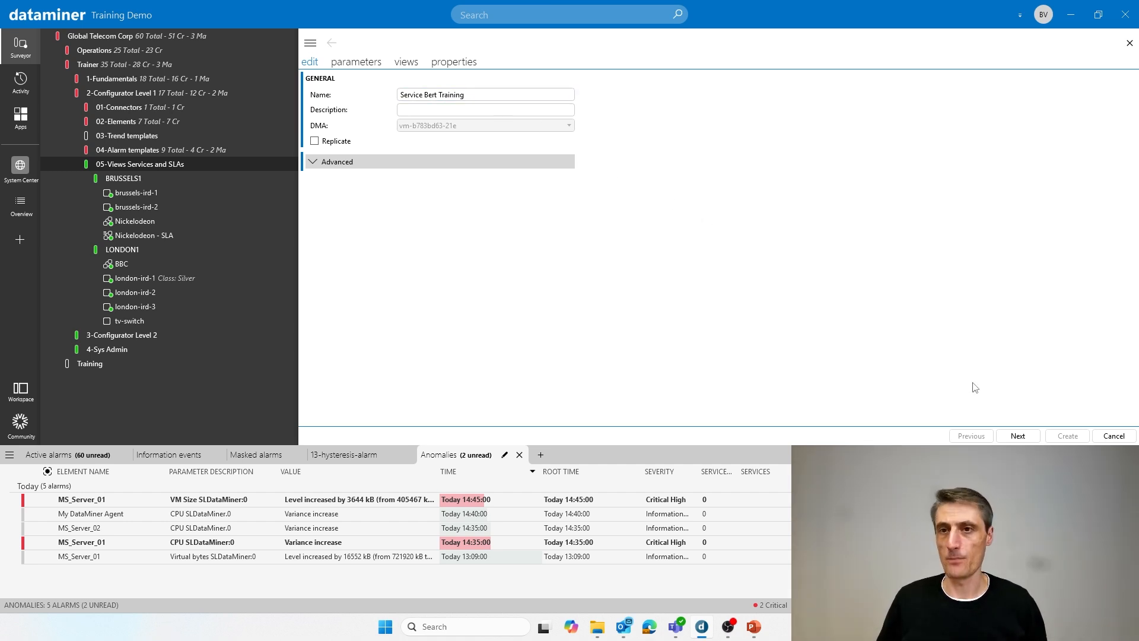
- Continue to the service's parameters and add a group named BRU
left_click(1018, 437)
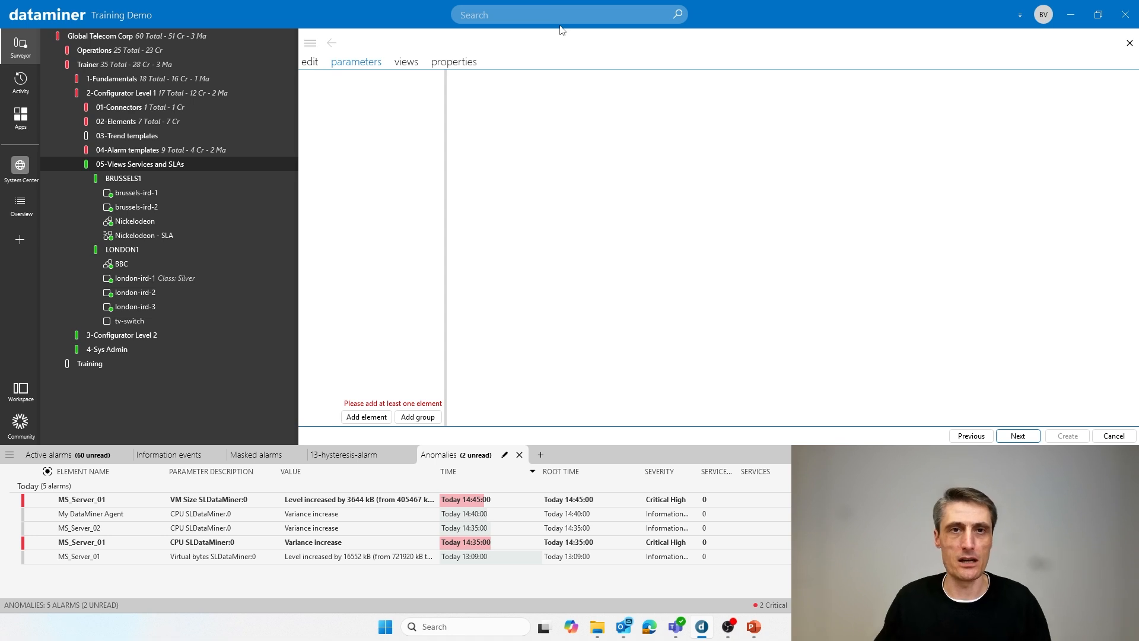
left_click(418, 417)
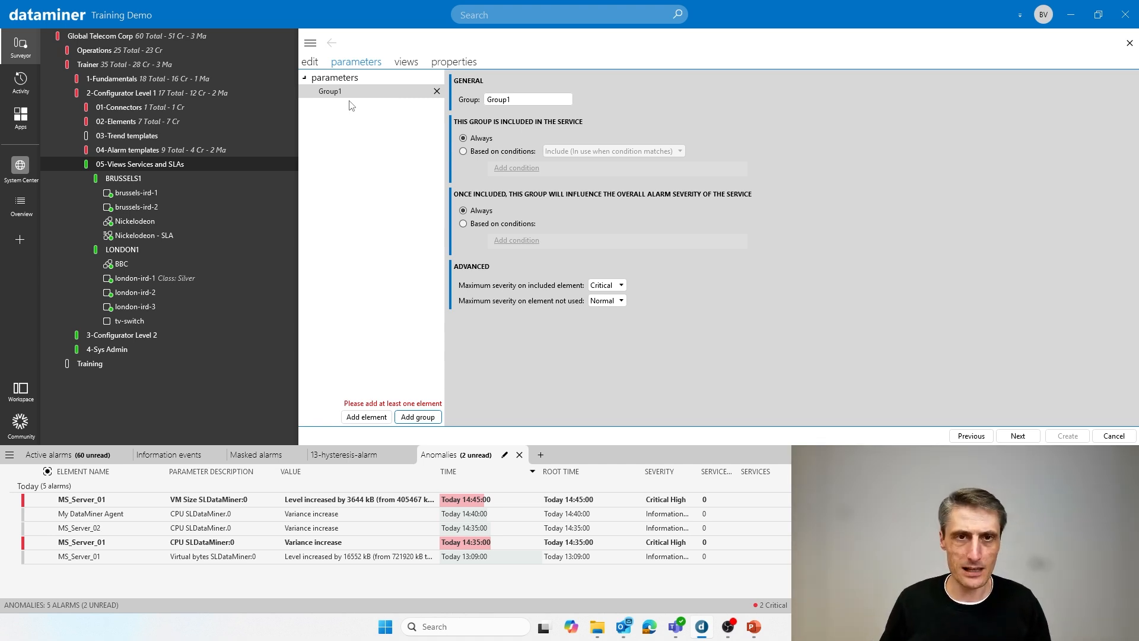
left_click(482, 101)
type("BRu")
type("U")
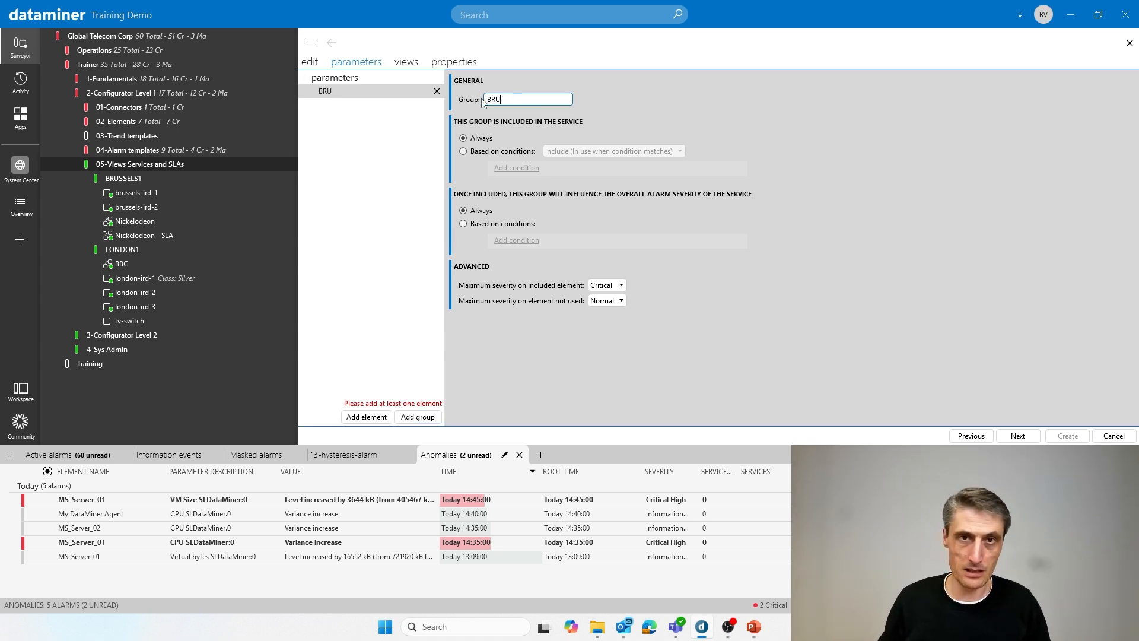
- Add a second group named LON directly under parameters, removing the group mistakenly nested in BRU
left_click(414, 418)
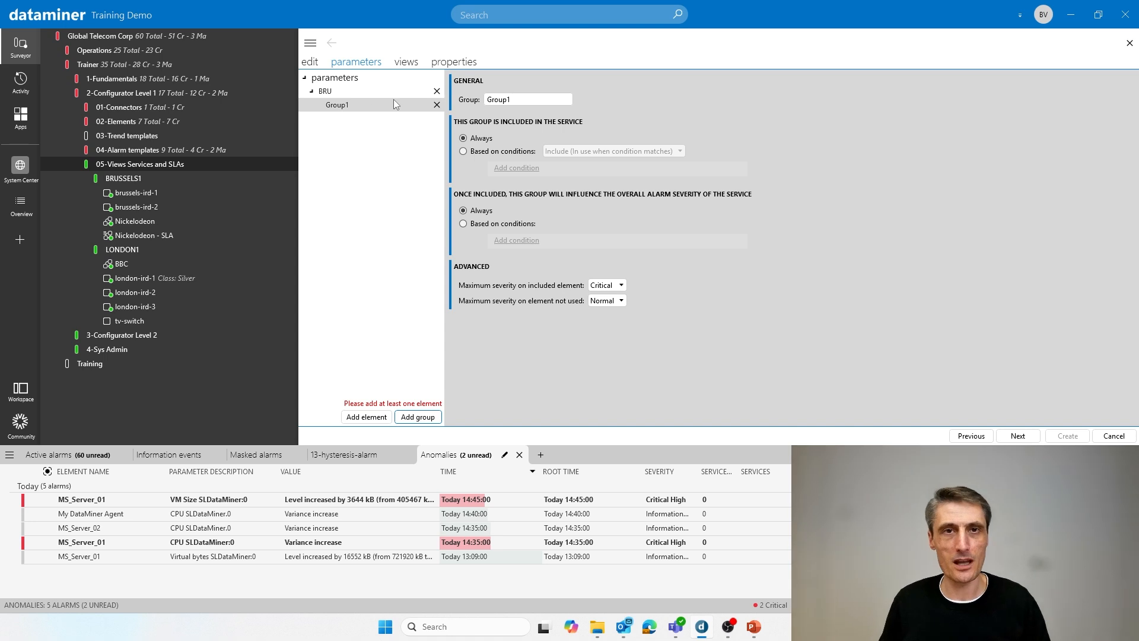
left_click(437, 105)
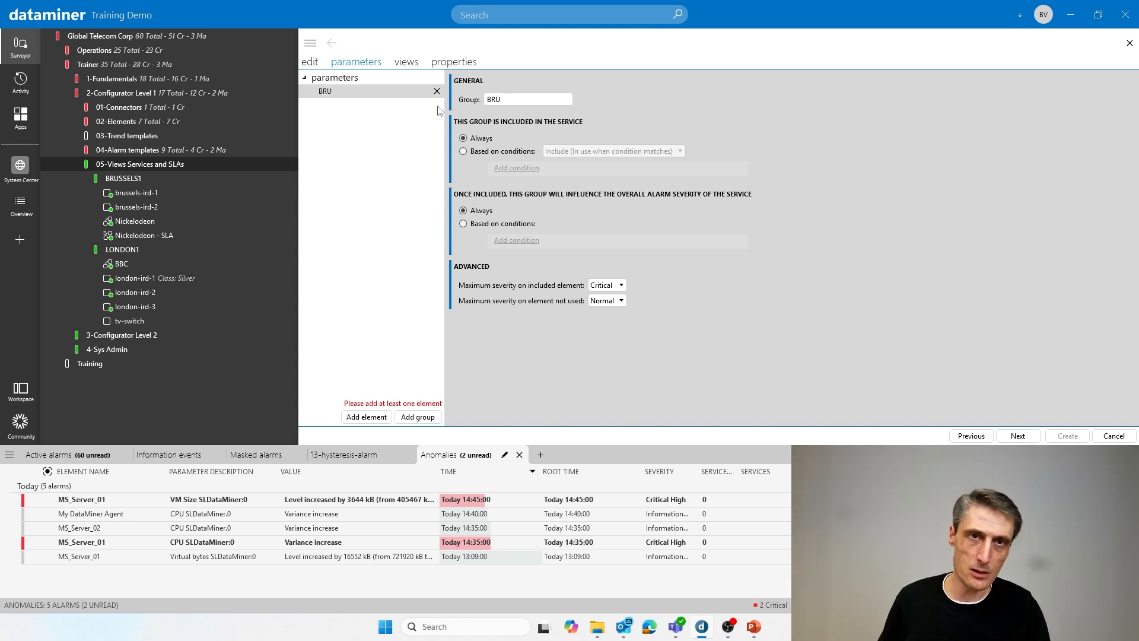
left_click(345, 81)
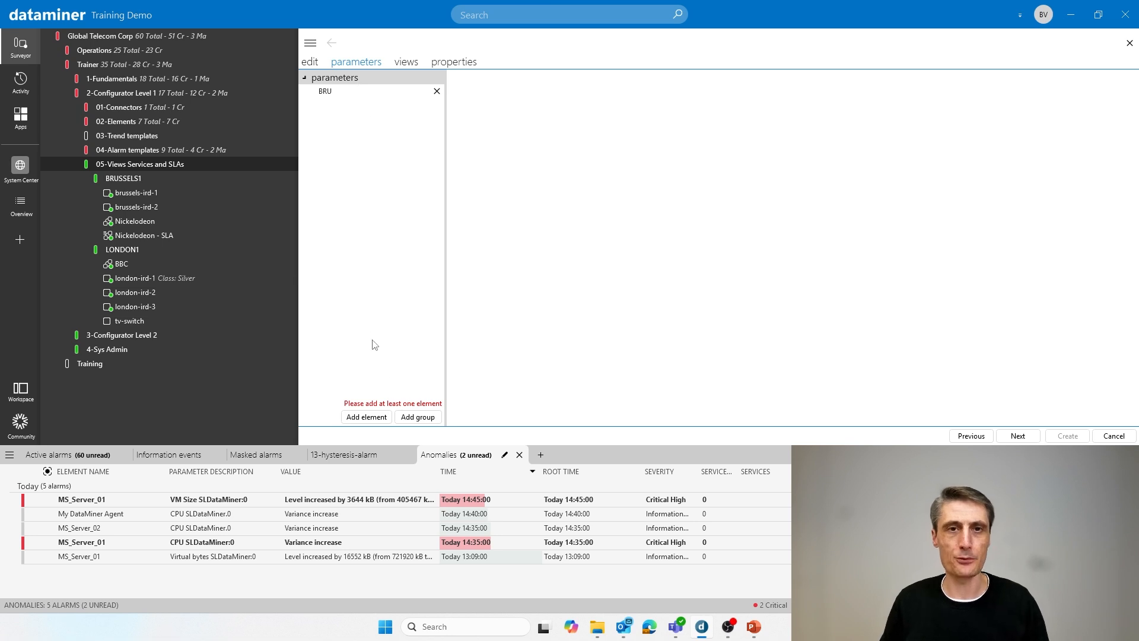
left_click(424, 419)
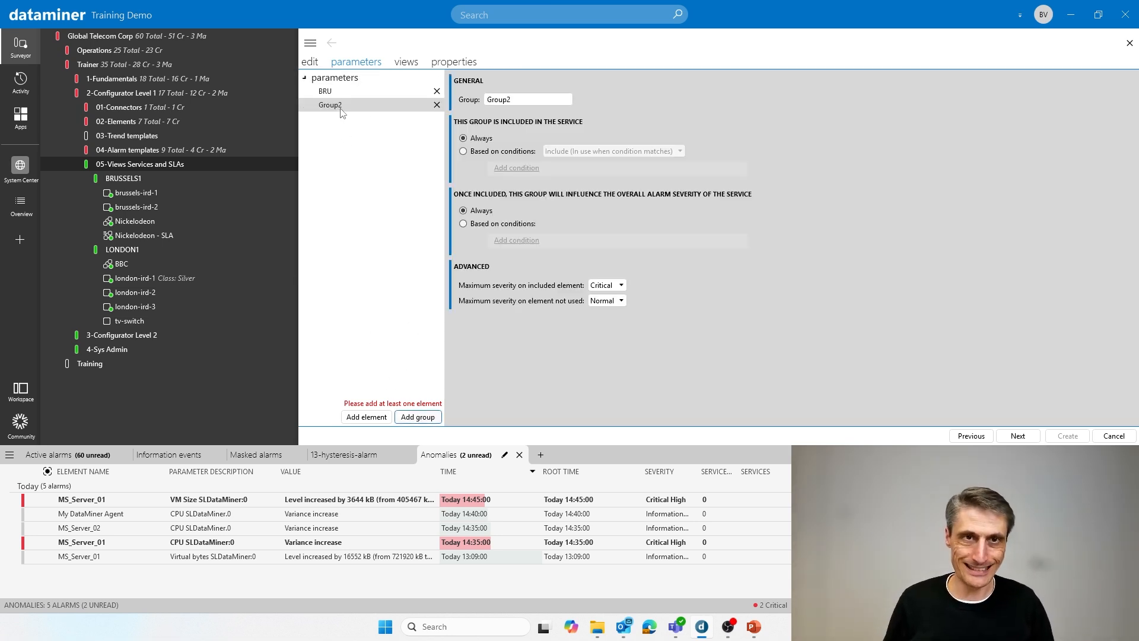
left_click(519, 100)
left_click_drag(519, 100, 474, 104)
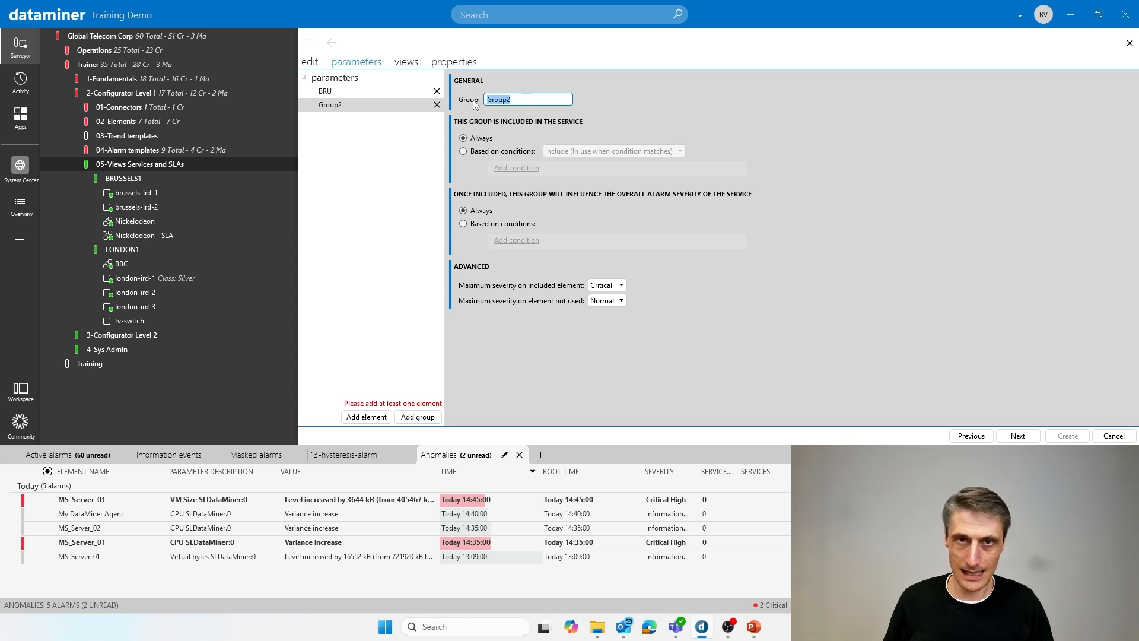
type("LON")
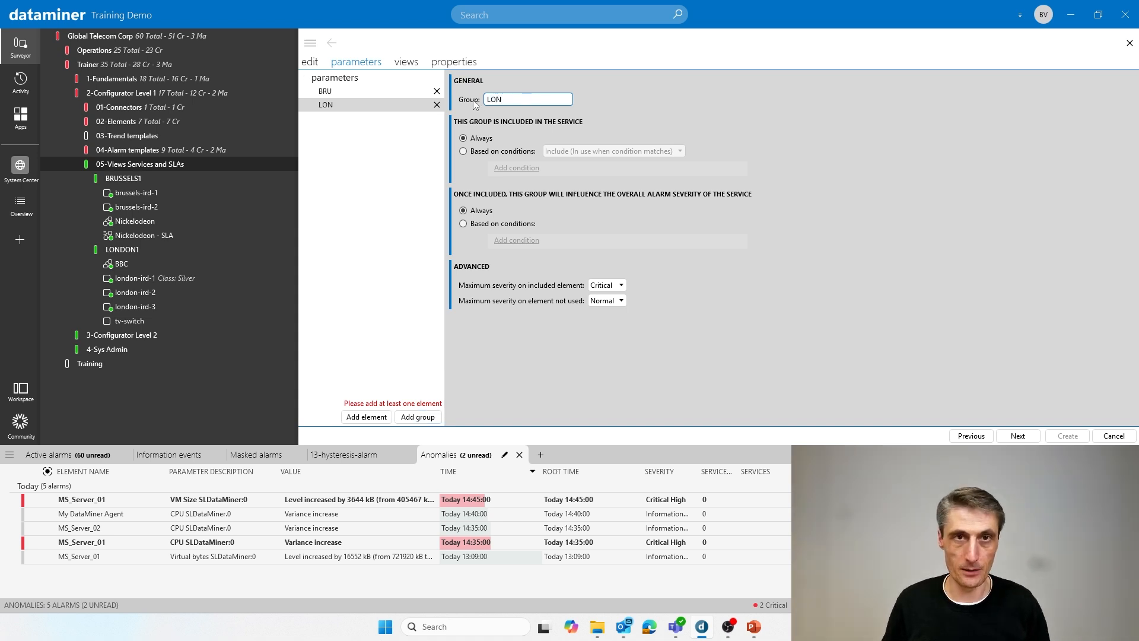
left_click(400, 191)
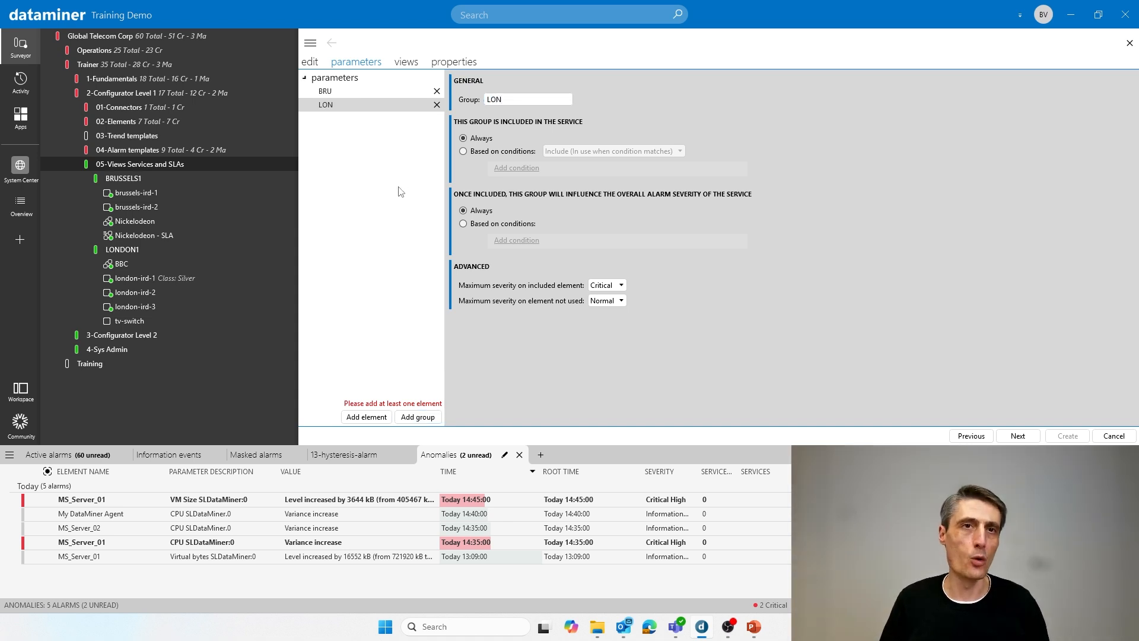
- Add the elements brussels-ird-1 and brussels-ird-2 to the BRU group, filtering the element list on "brus"
left_click(341, 93)
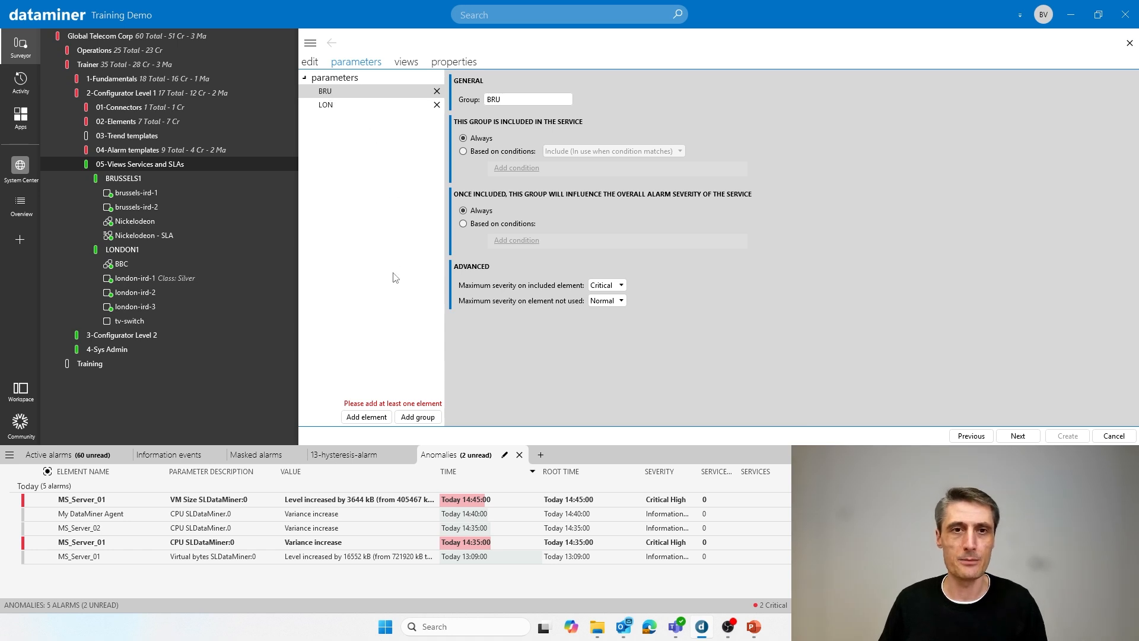
left_click(355, 418)
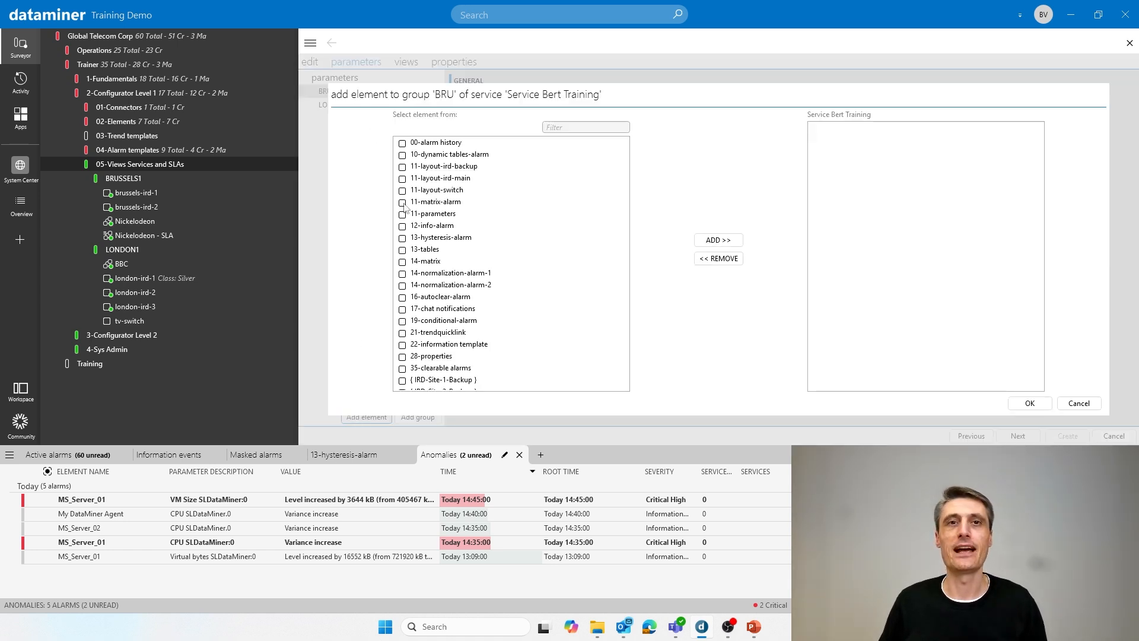
left_click(575, 130)
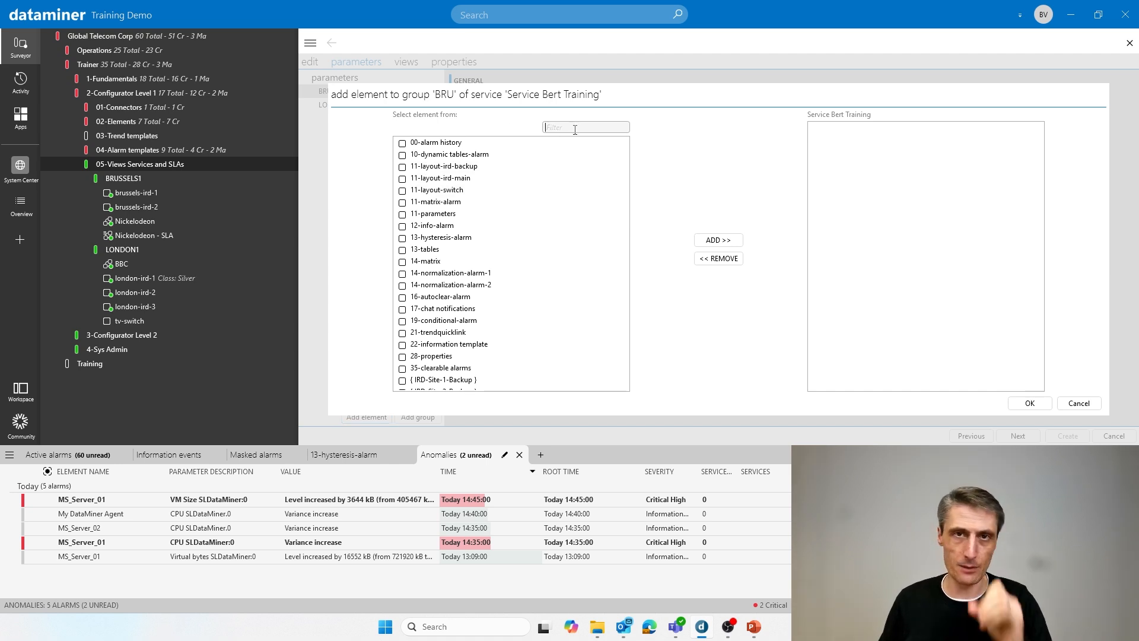
type("brus")
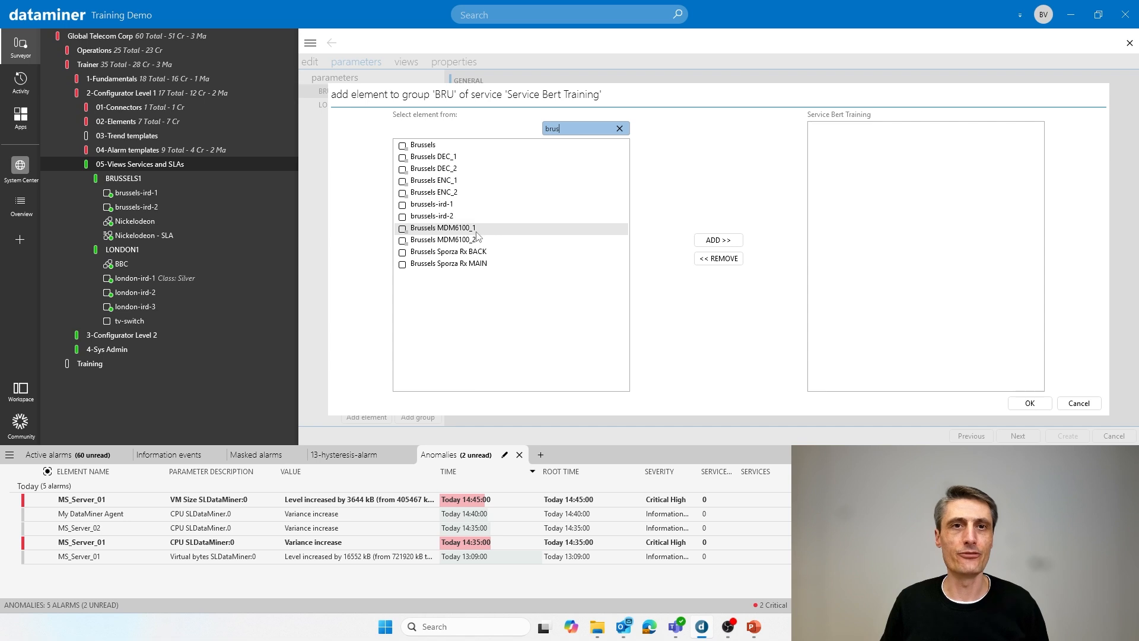
left_click(439, 205)
left_click(440, 217, "ctrl")
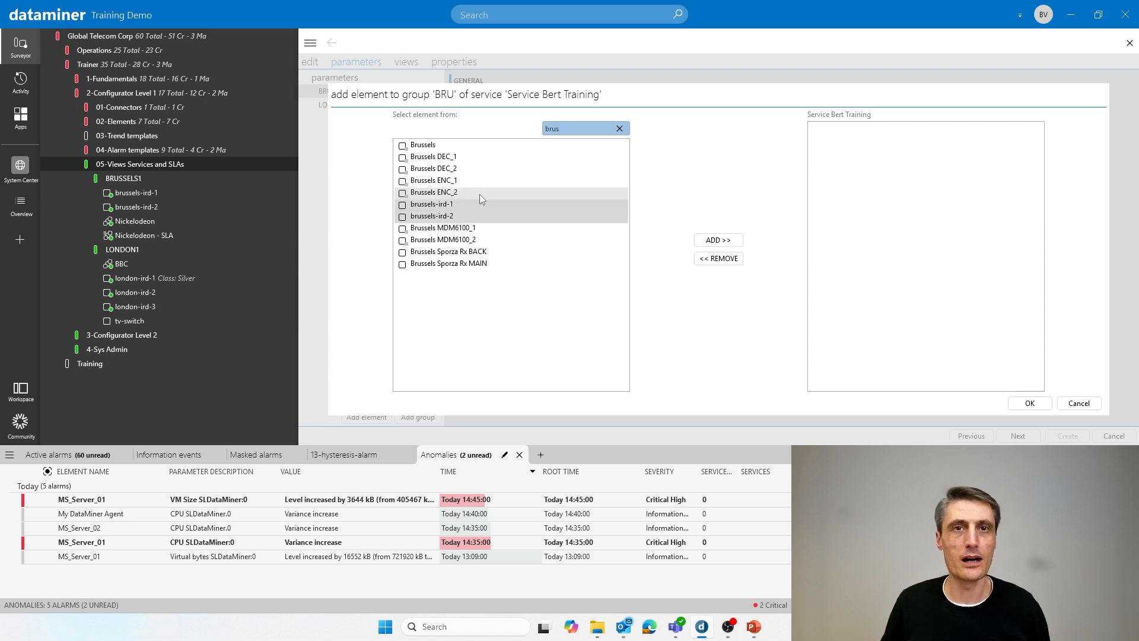
left_click(712, 243)
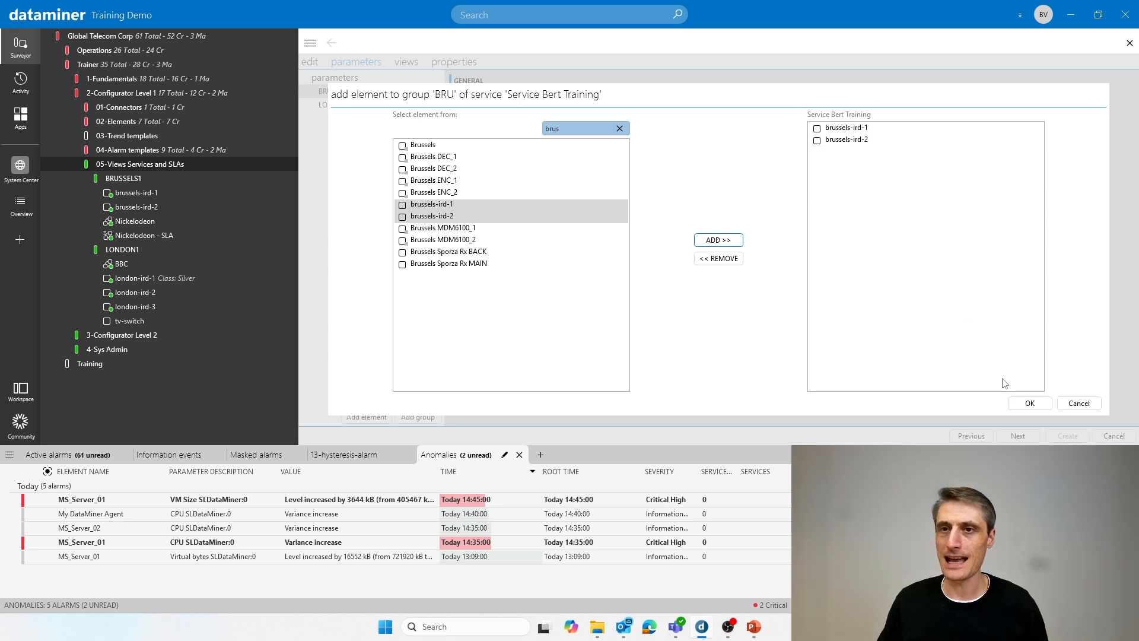
left_click(1024, 405)
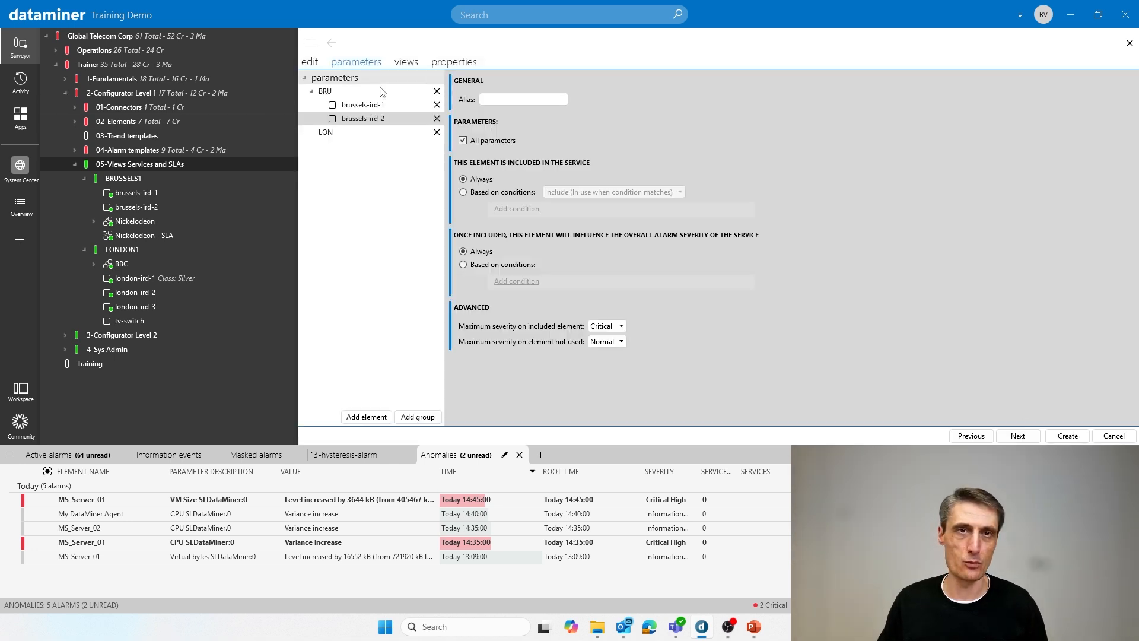
- Add the elements london-ird-1, london-ird-2 and london-ird-3 to the LON group, filtering the element list on "lon"
left_click(325, 136)
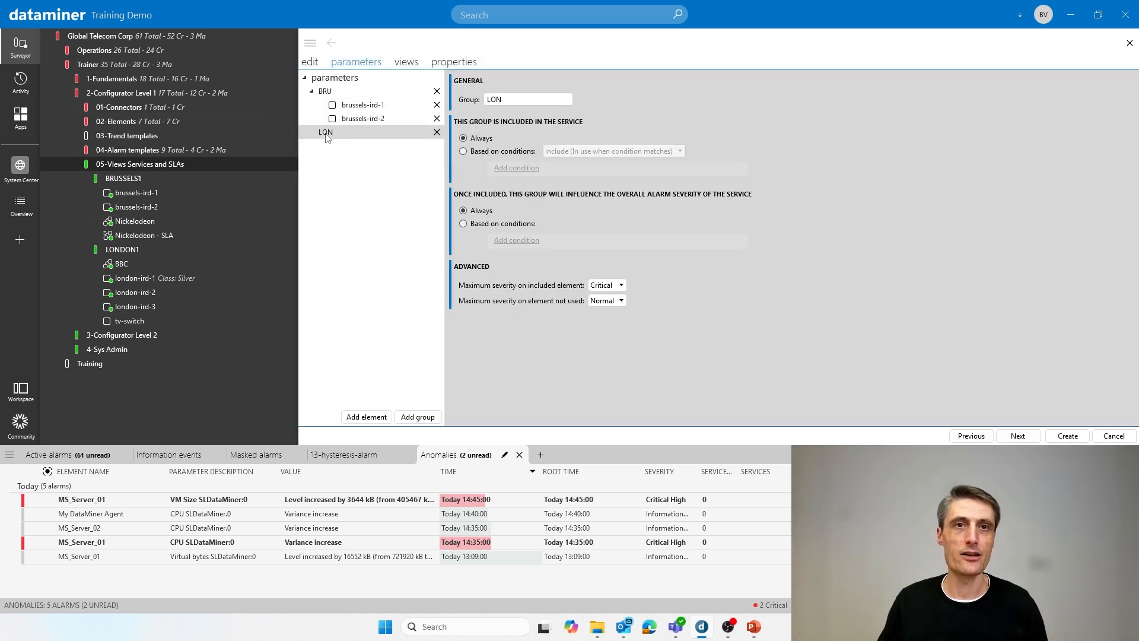
left_click(368, 419)
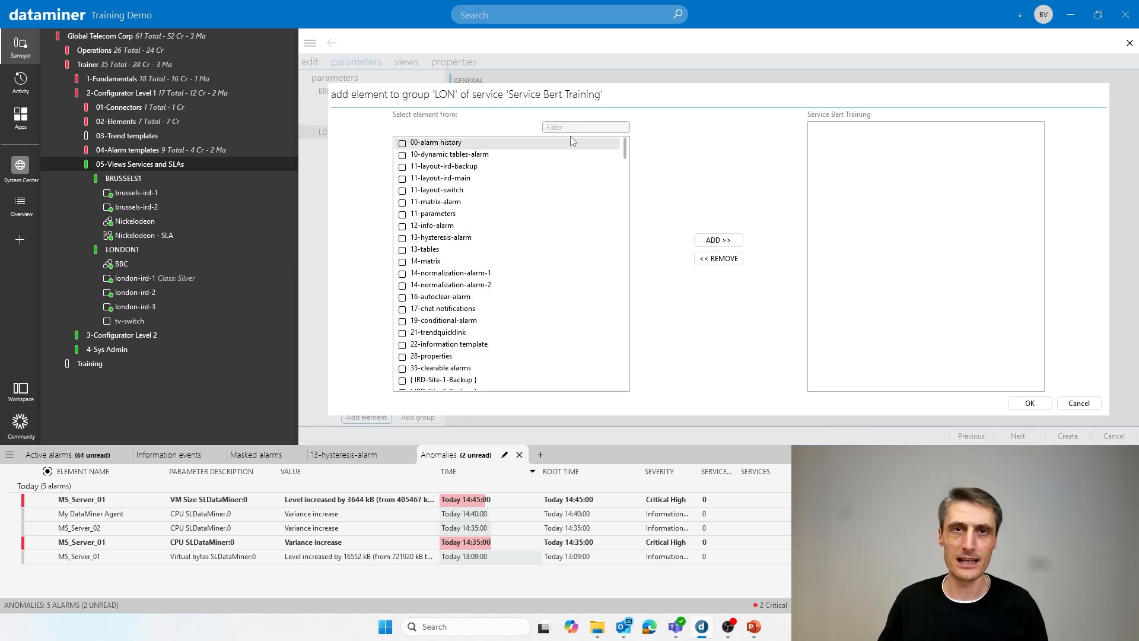
left_click(585, 126)
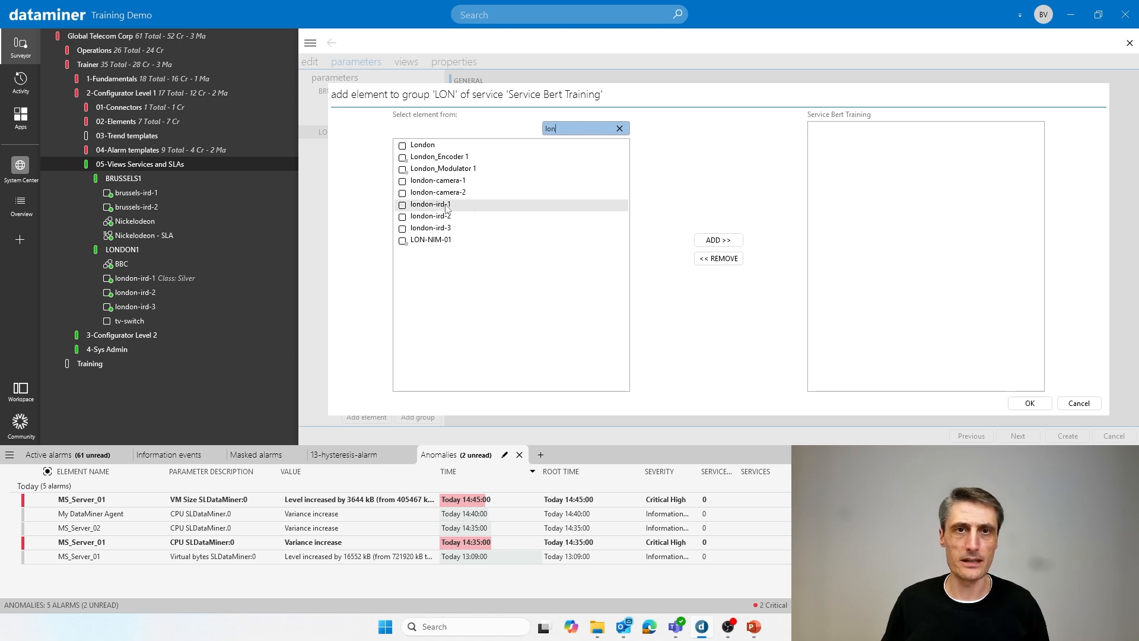
left_click(446, 207)
left_click(444, 218, "ctrl")
left_click(445, 229, "ctrl")
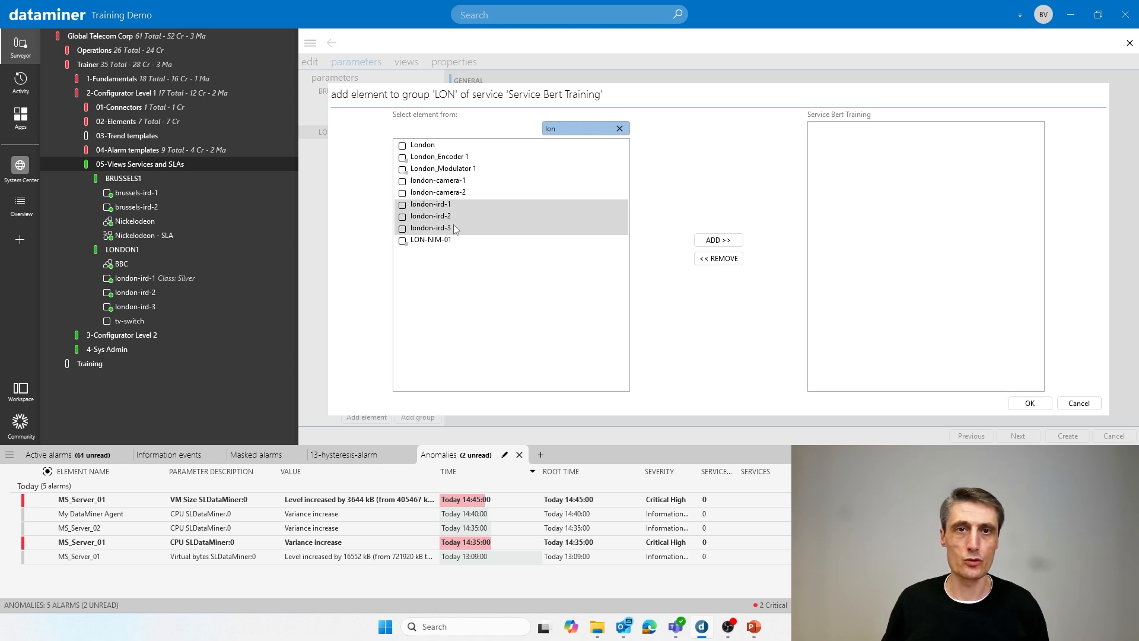
left_click(719, 241)
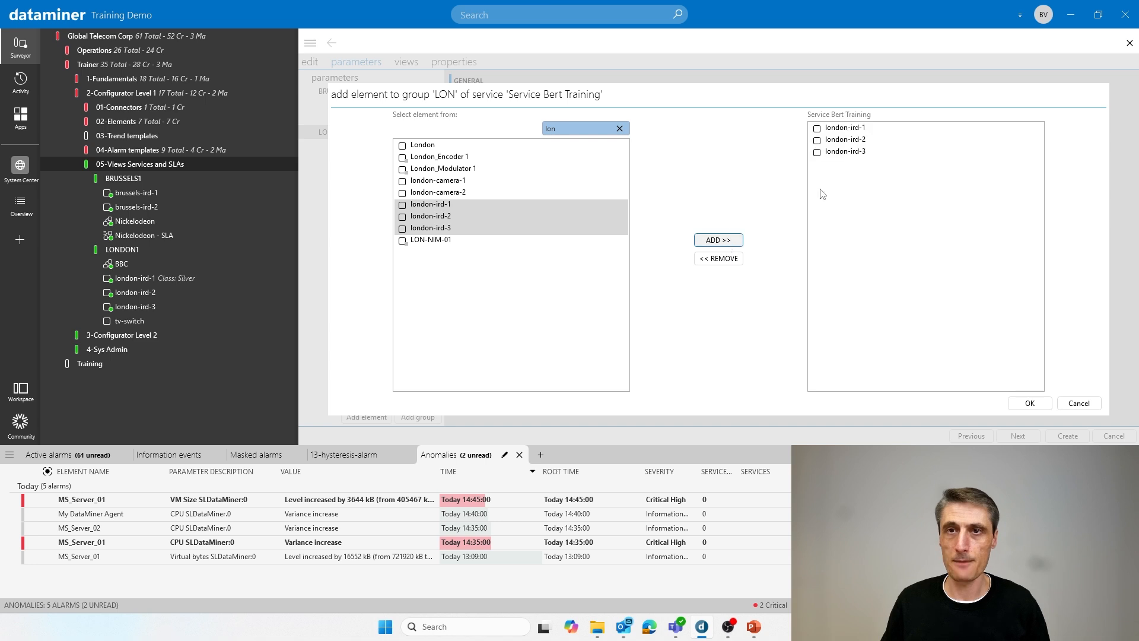
left_click(1030, 403)
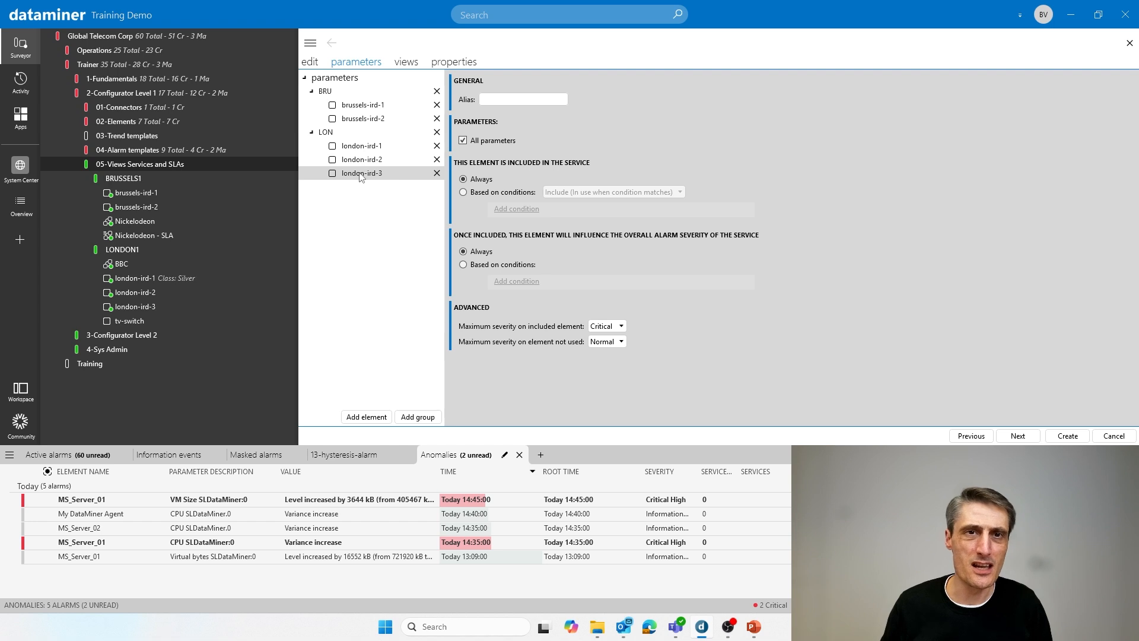
- Give the london-ird-3 element in the LON group the alias "London-backup of backup"
left_click(534, 98)
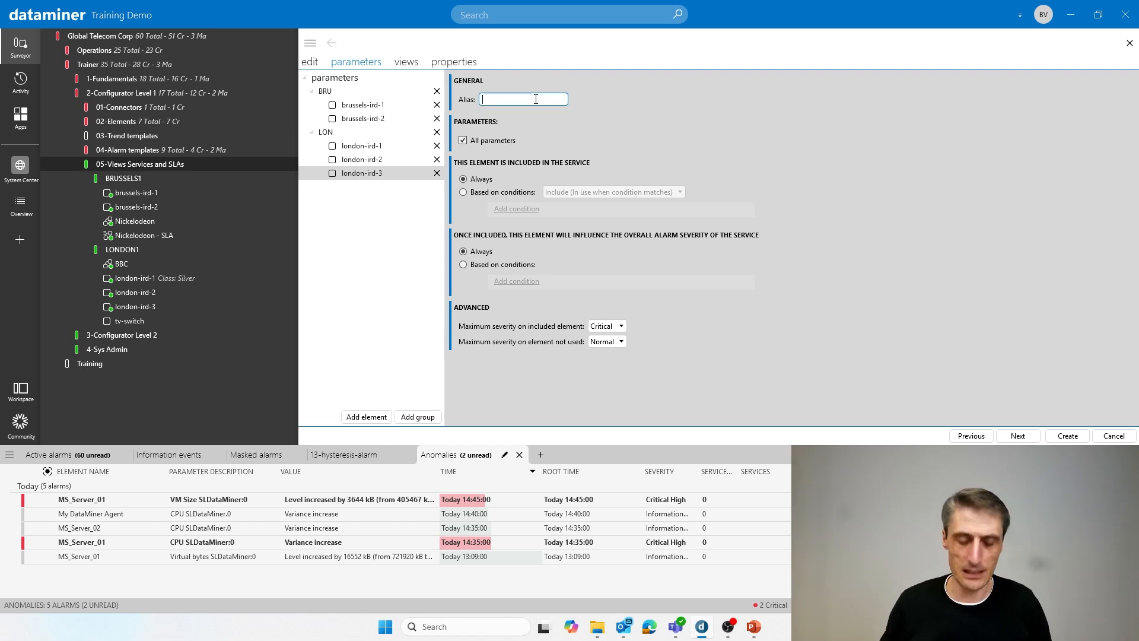
type("London")
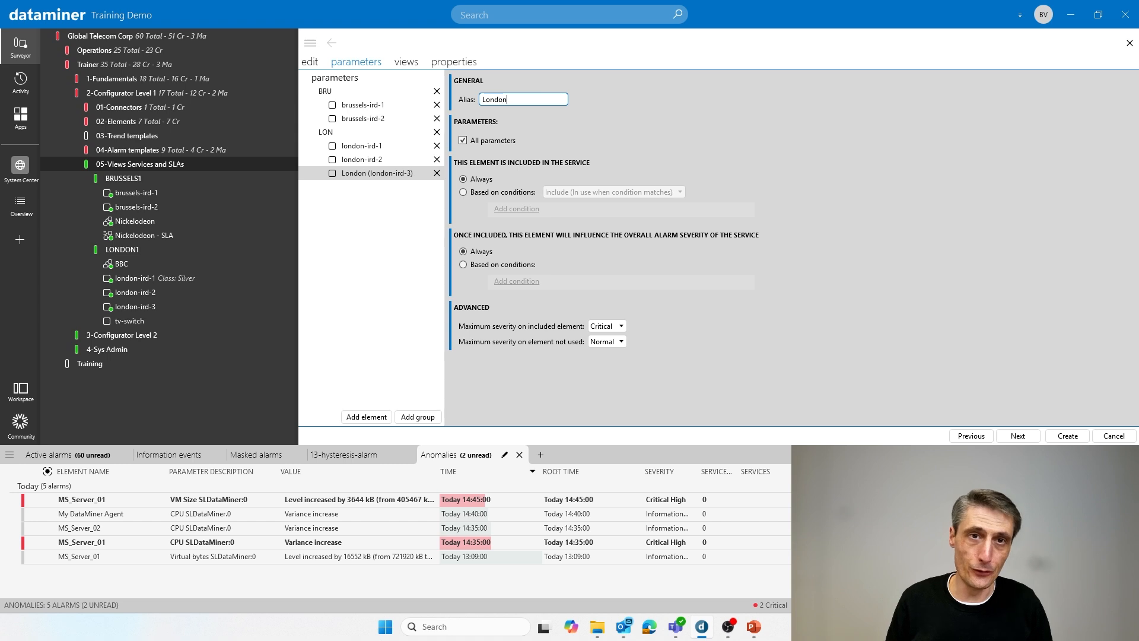
type("-backup")
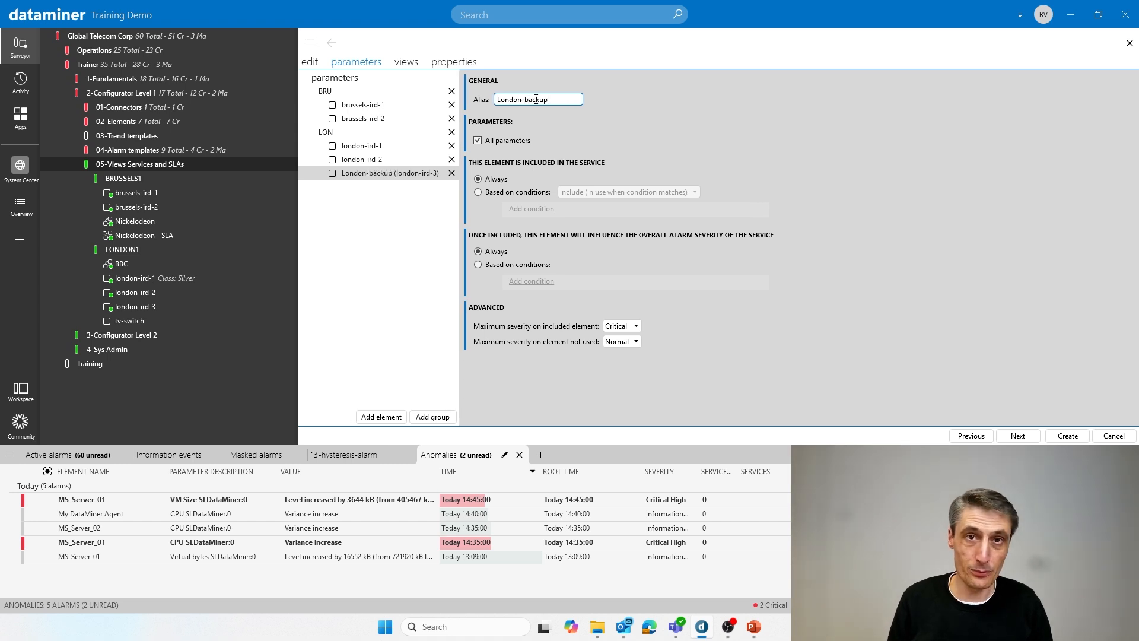
type(" of backup")
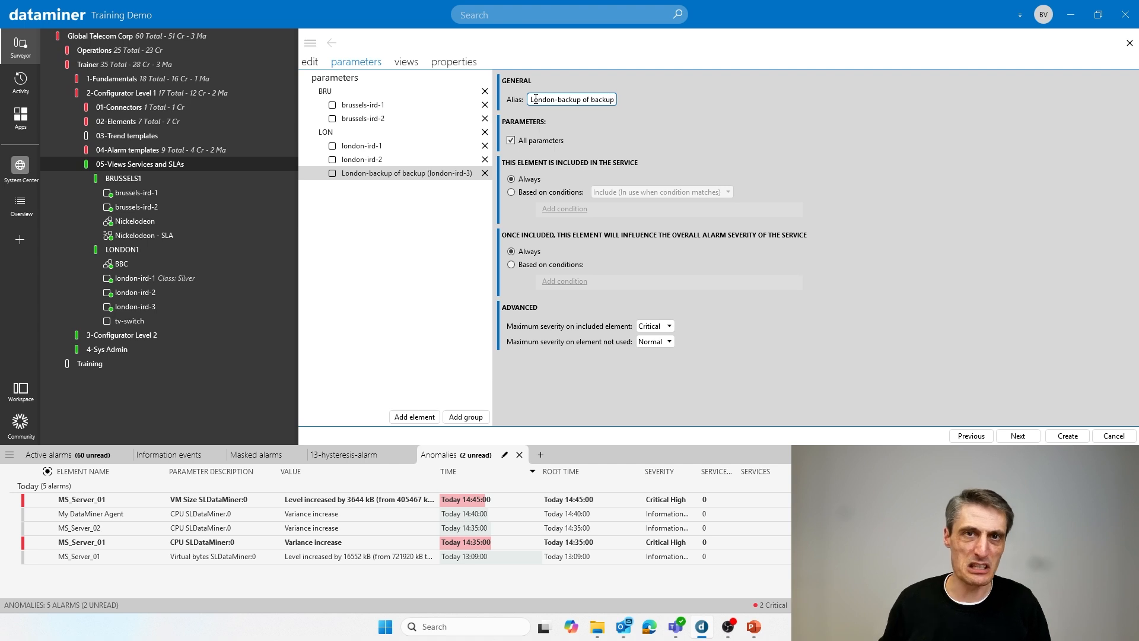
left_click(415, 229)
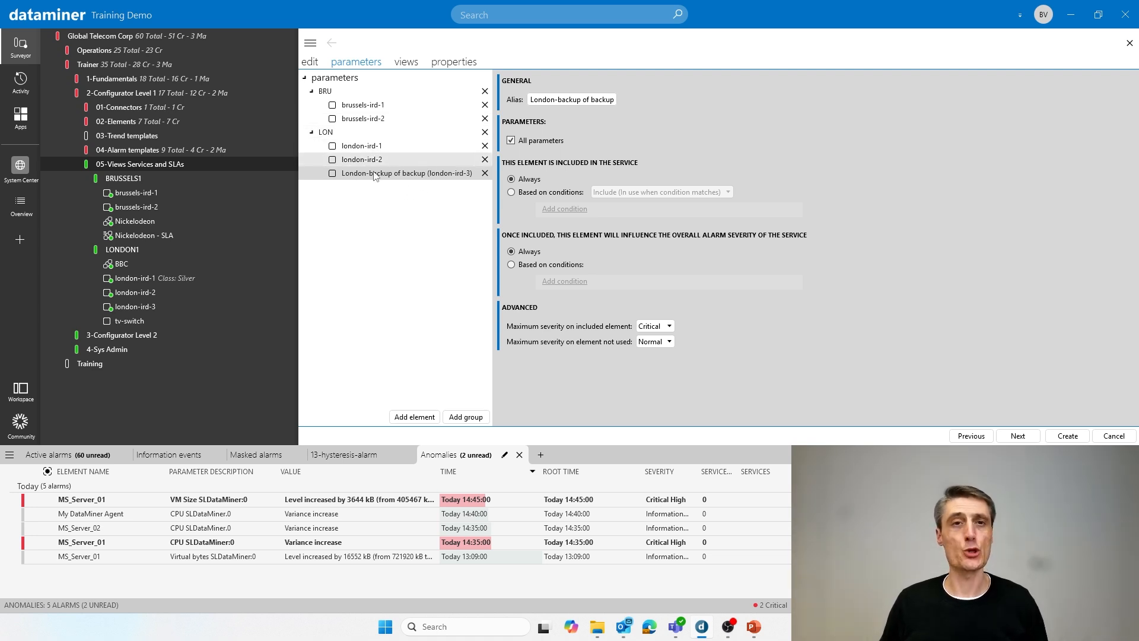
- Limit the included parameters of London-backup of backup to Audio Output Level and create the service
left_click(511, 141)
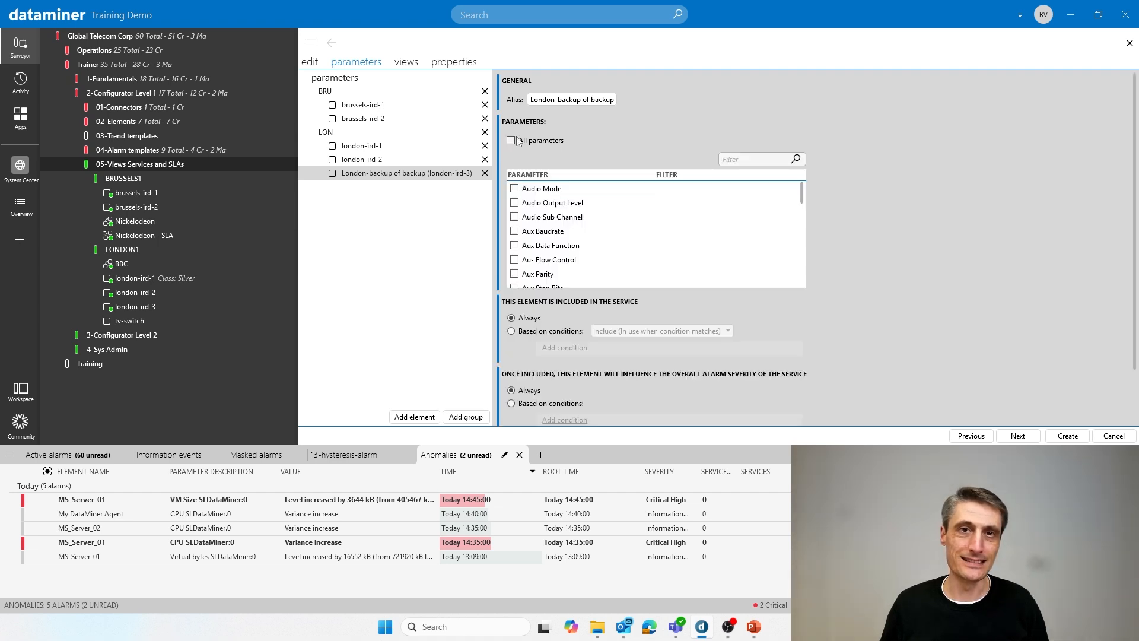
left_click(515, 203)
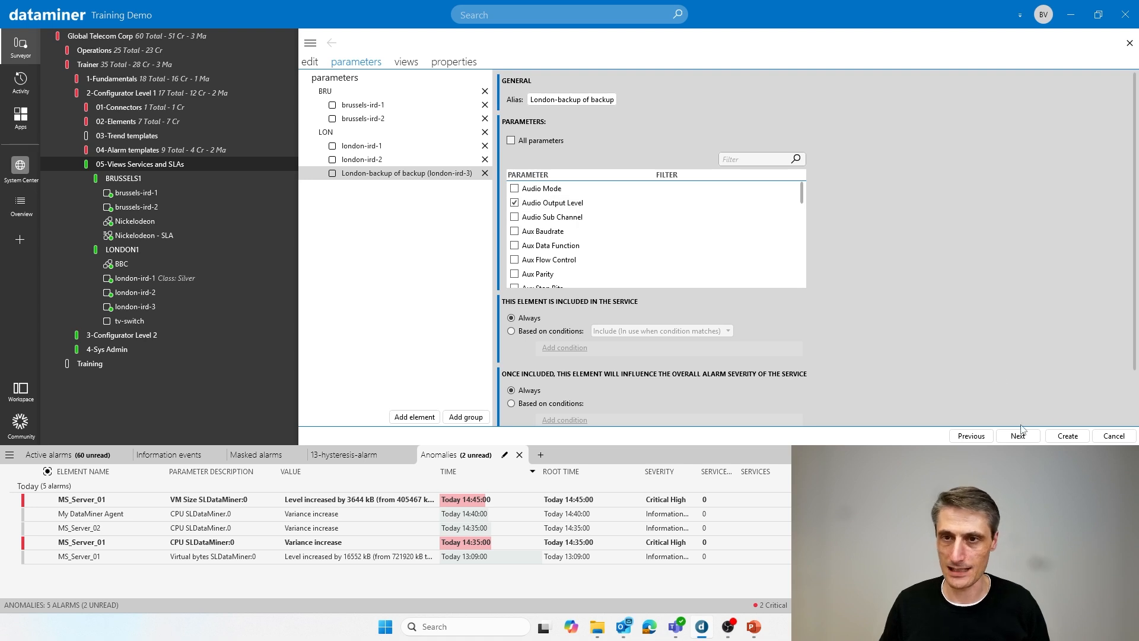
left_click(363, 106)
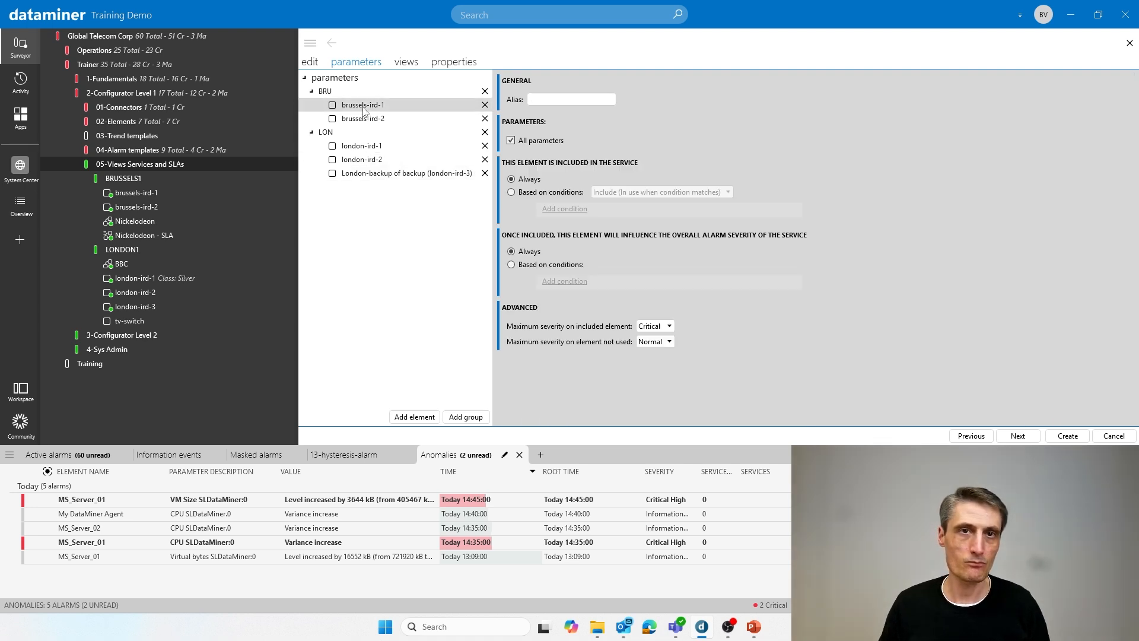
left_click(359, 158)
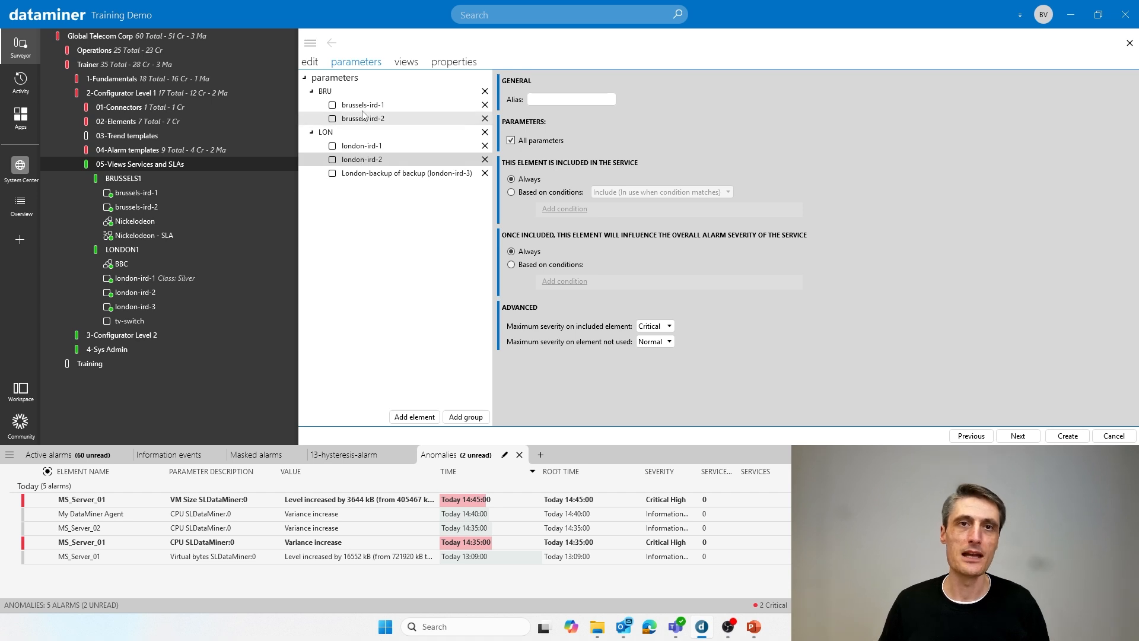
left_click(355, 175)
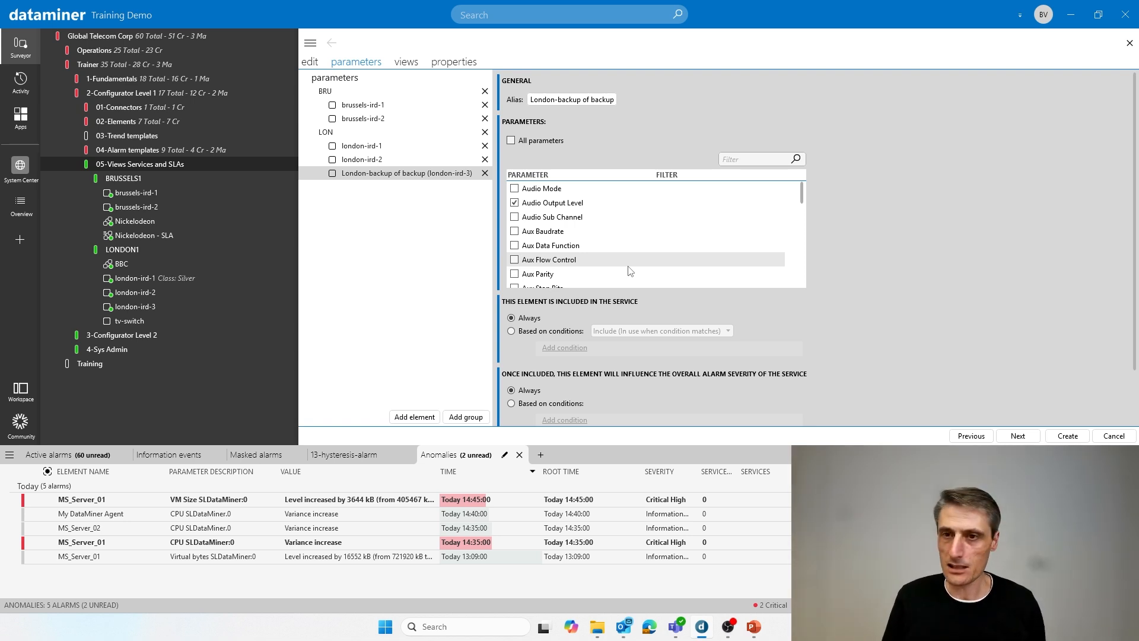
left_click(1059, 436)
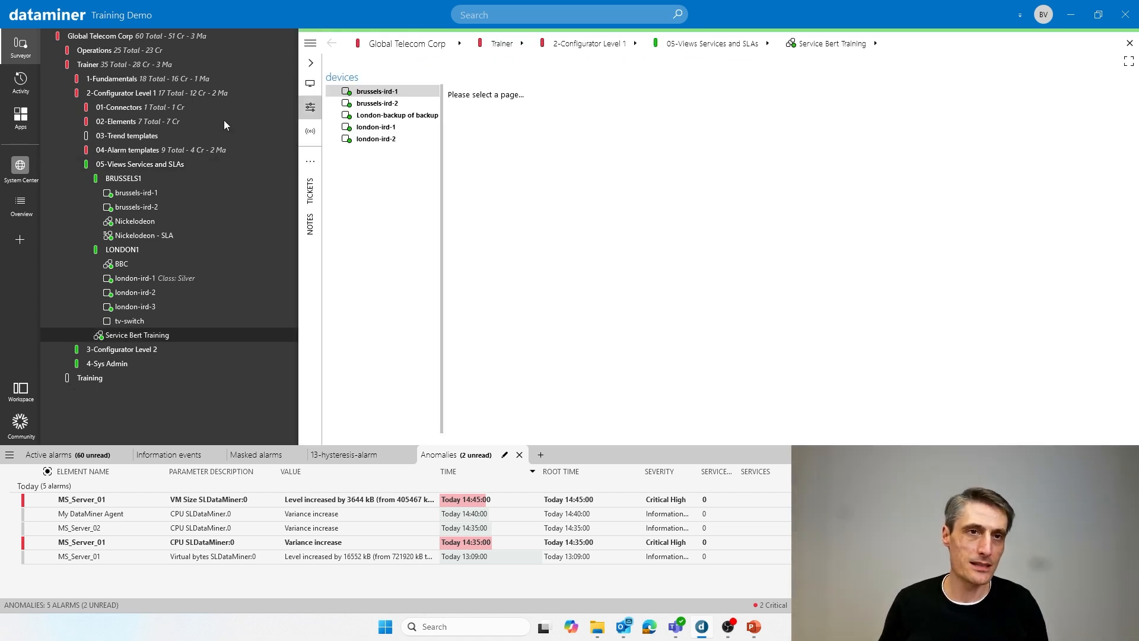
- Collapse the BRUSSELS1 and LONDON1 views and compare the Audio pages of brussels-ird-1 and London-backup of backup in the new service
left_click(85, 179)
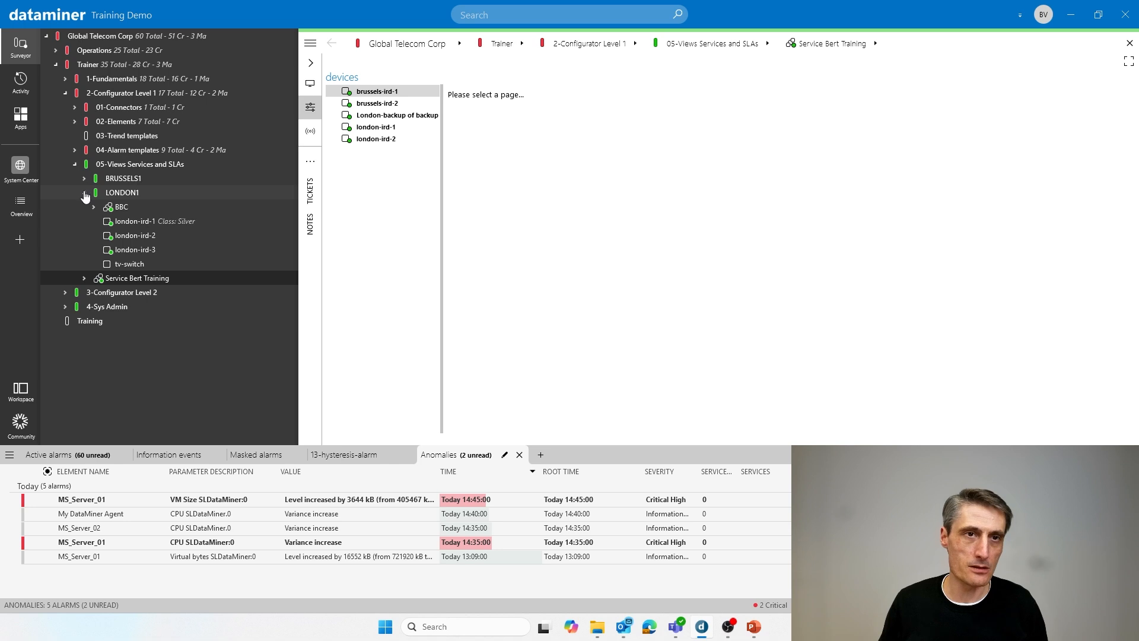
left_click(84, 193)
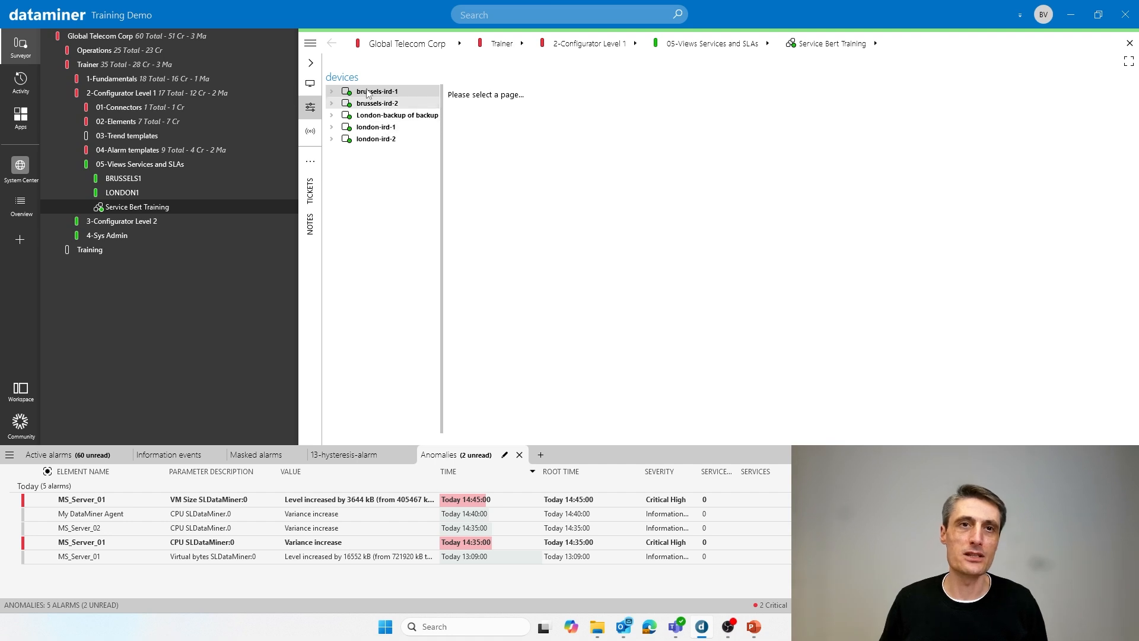
left_click(332, 91)
left_click(437, 101)
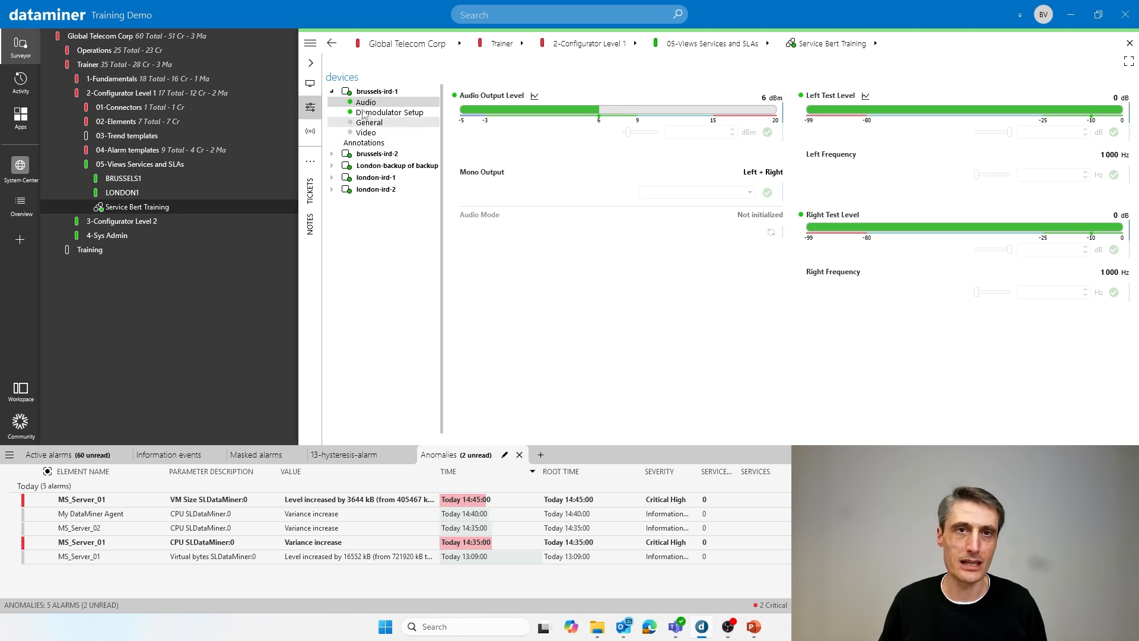
left_click(331, 165)
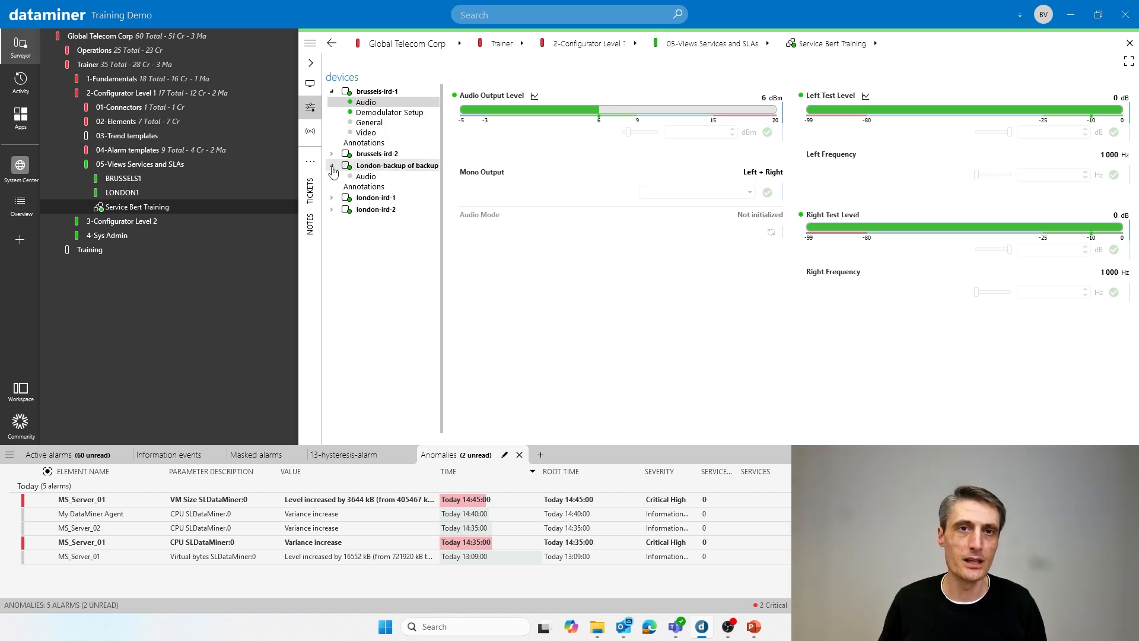
left_click(358, 177)
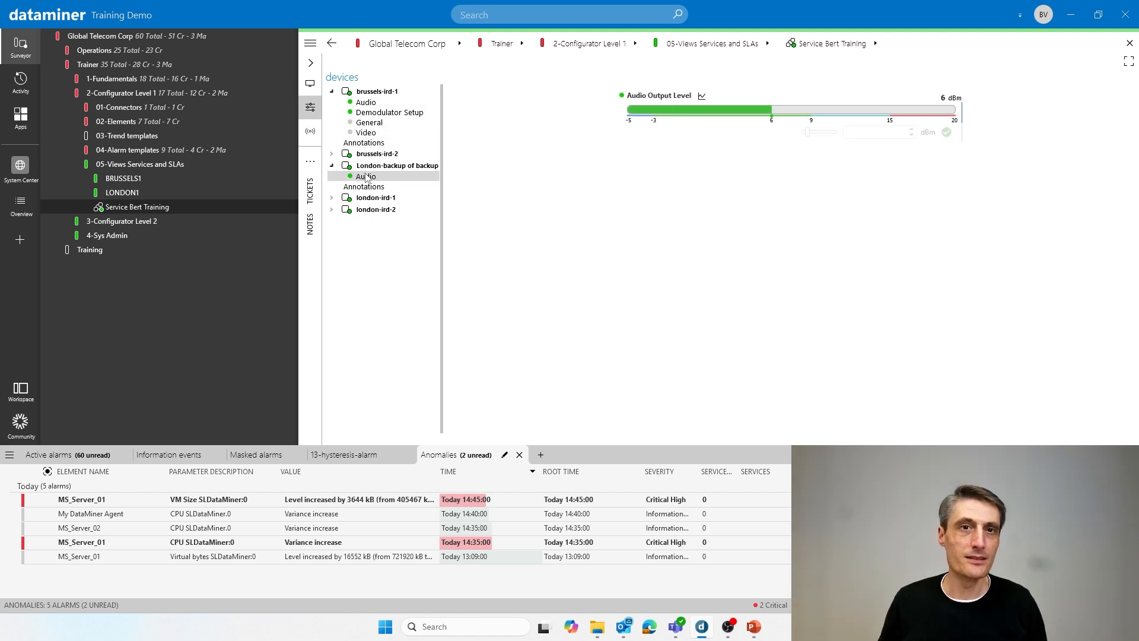
- Set the Audio Output Level of brussels-ird-1 to 18 dBm from within the new service
mouse_move(645, 118)
left_click(367, 102)
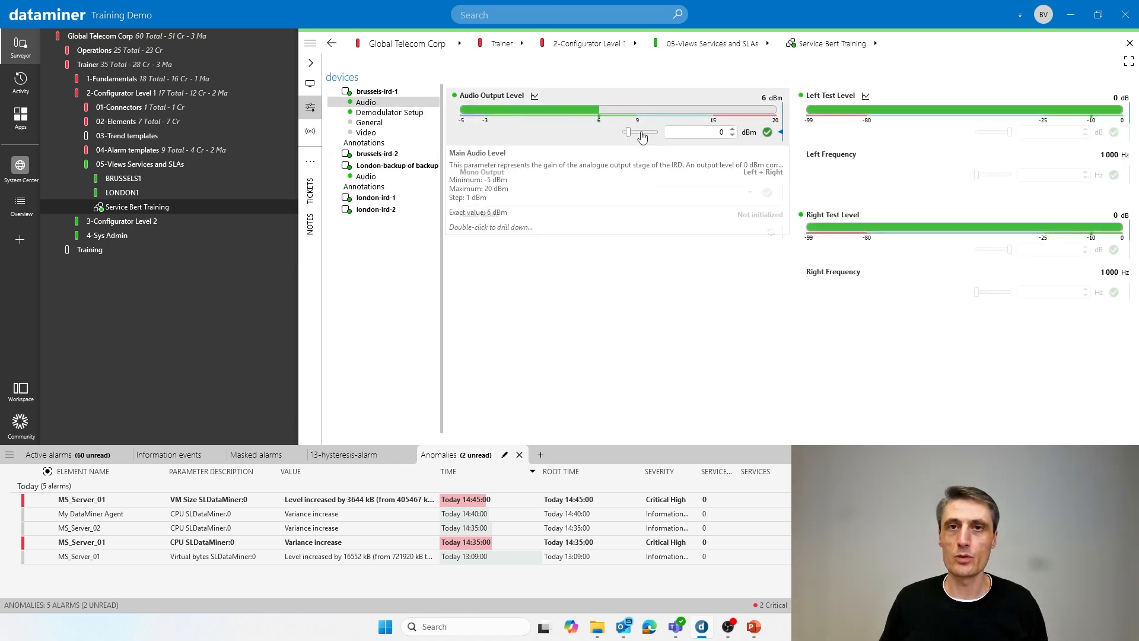
left_click(766, 132)
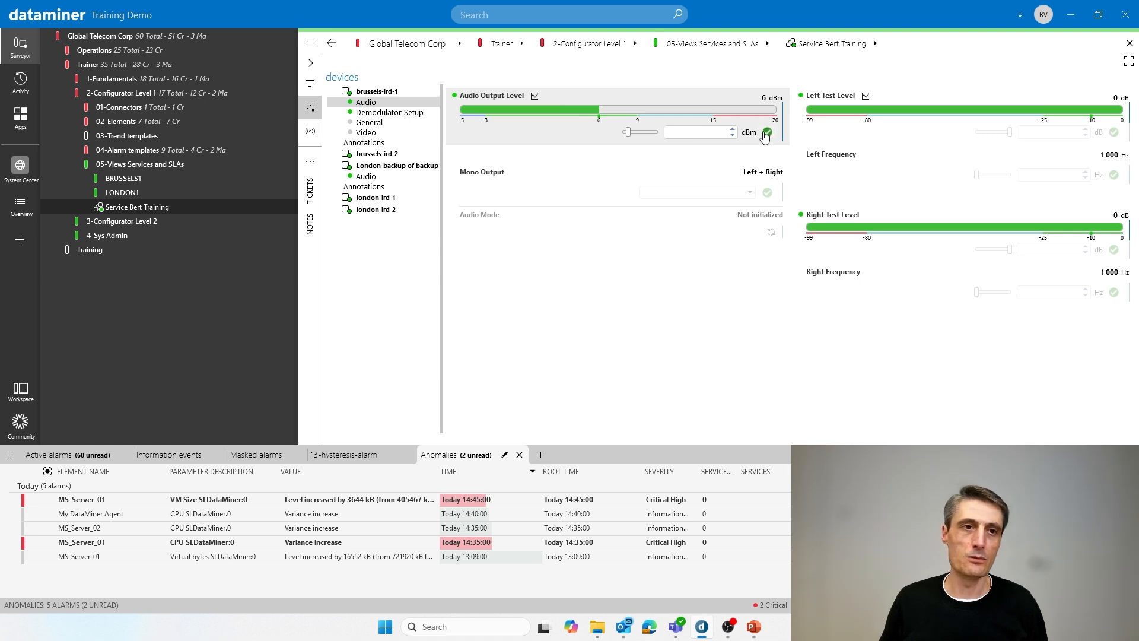
- Show the active alarms, select the brussels-ird-1 alarm, and move the service count and services columns directly after the ticket column
left_click(53, 457)
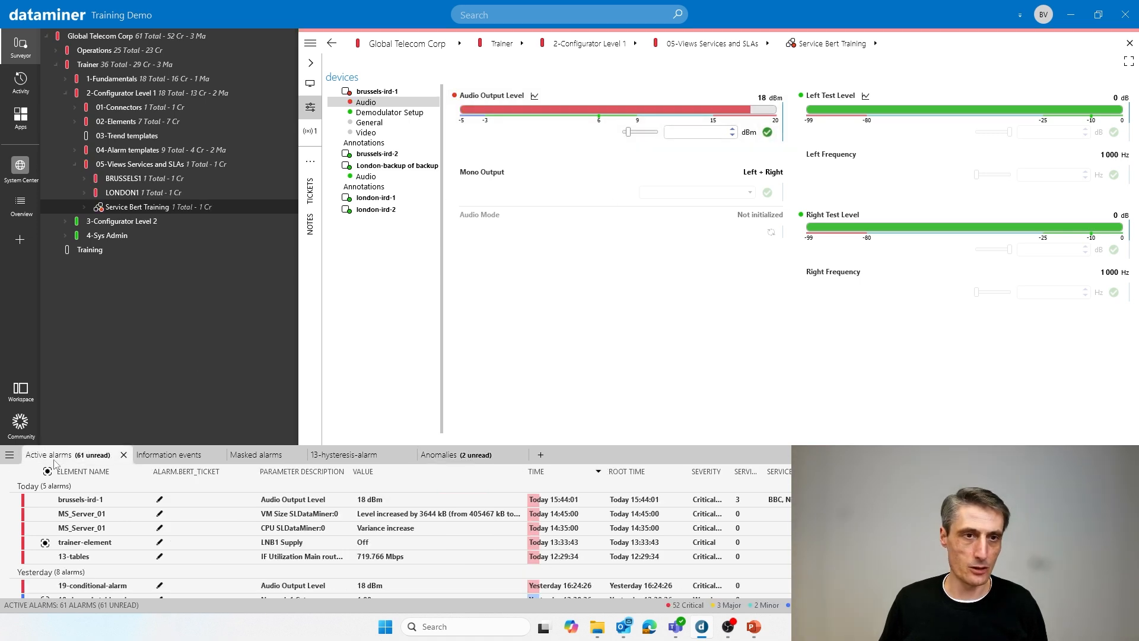
left_click(94, 506)
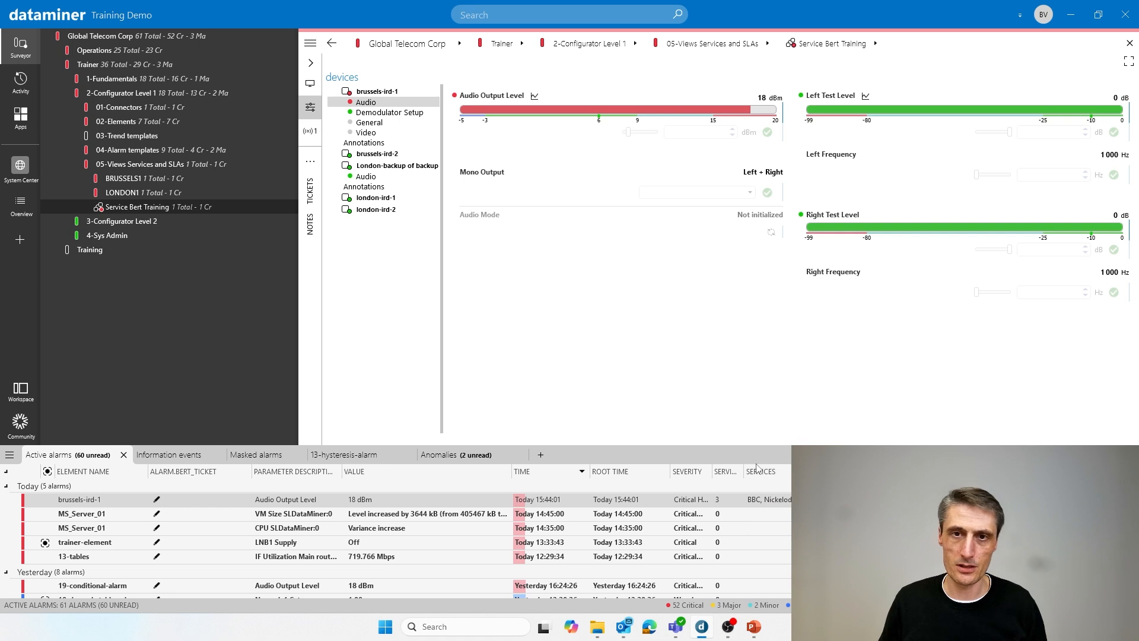
left_click_drag(769, 478, 256, 475)
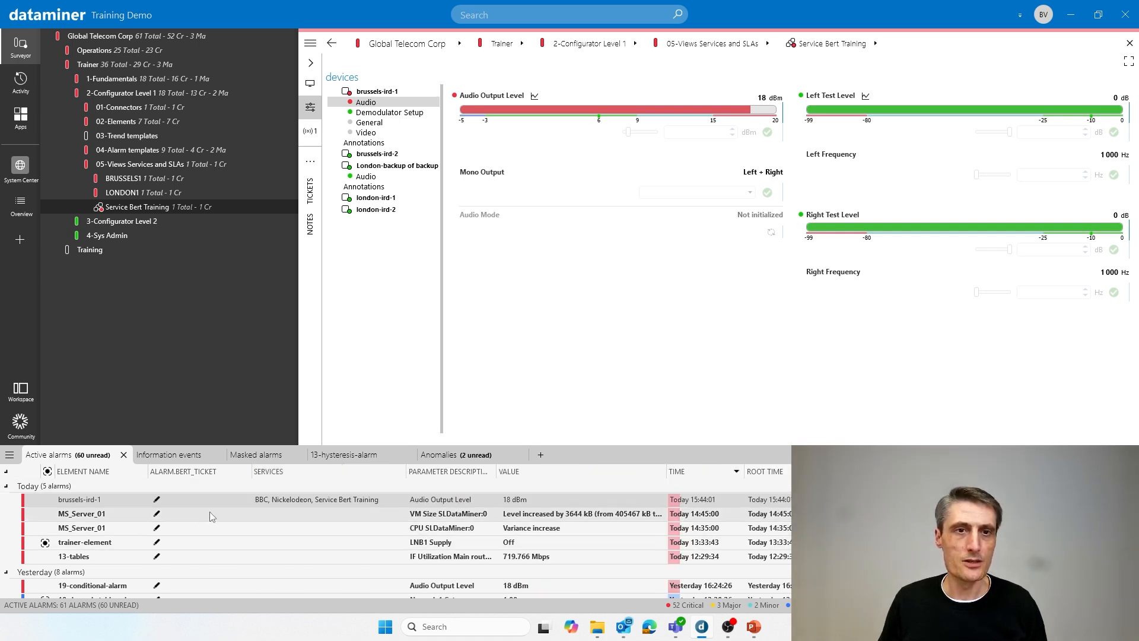
left_click_drag(831, 473, 264, 474)
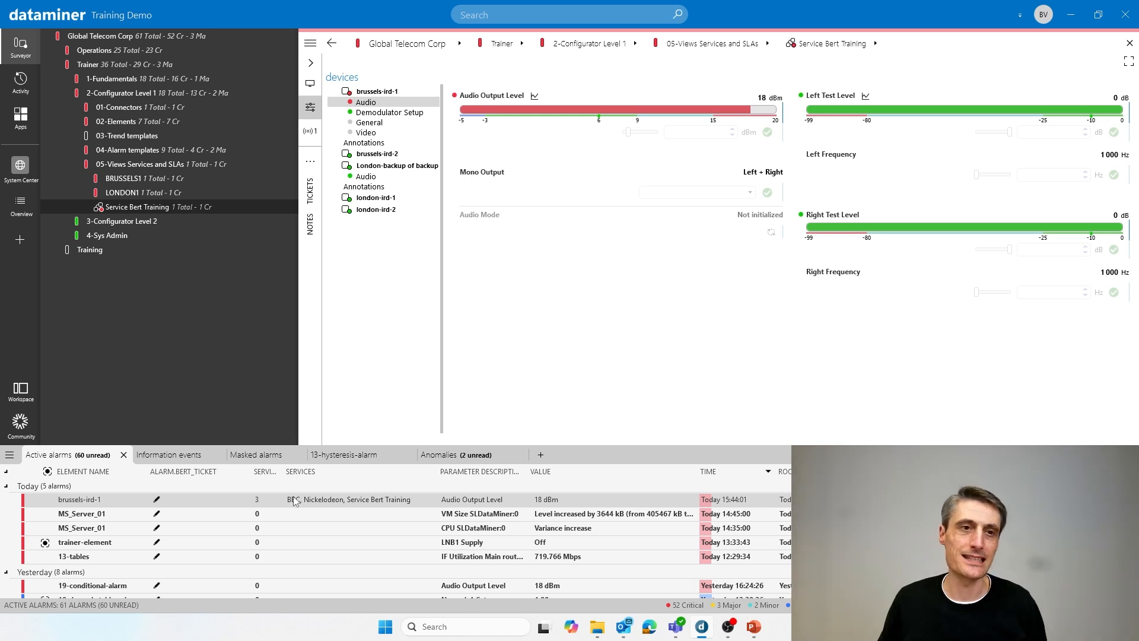
- Expand the new service in the tree and set the Audio Output Level of brussels-ird-1 to 6 dBm
left_click(84, 207)
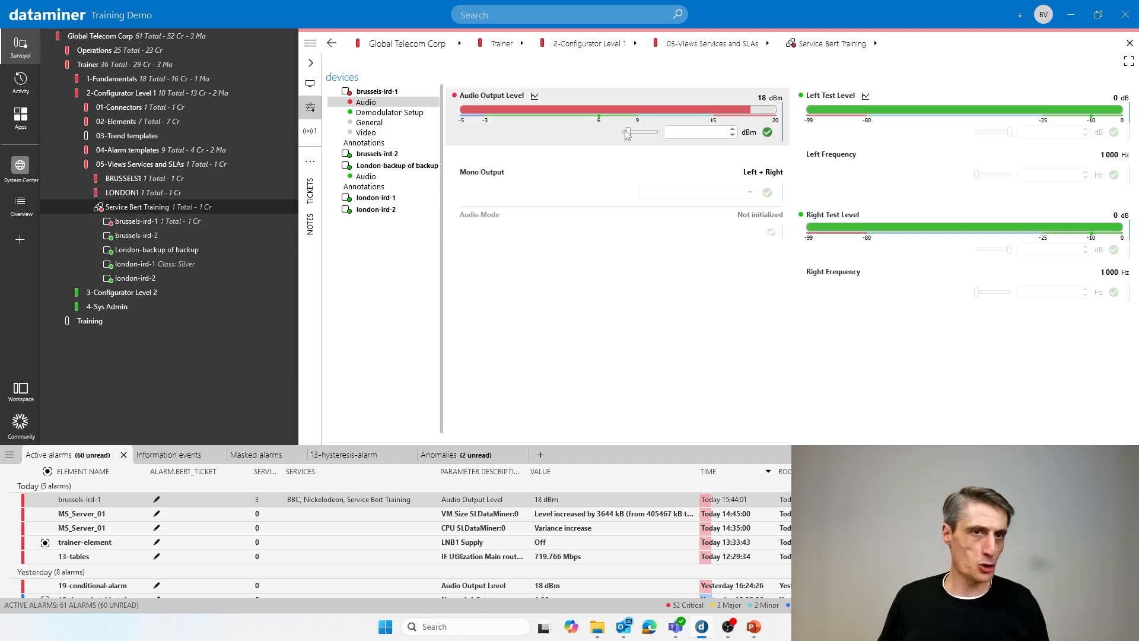
mouse_move(628, 138)
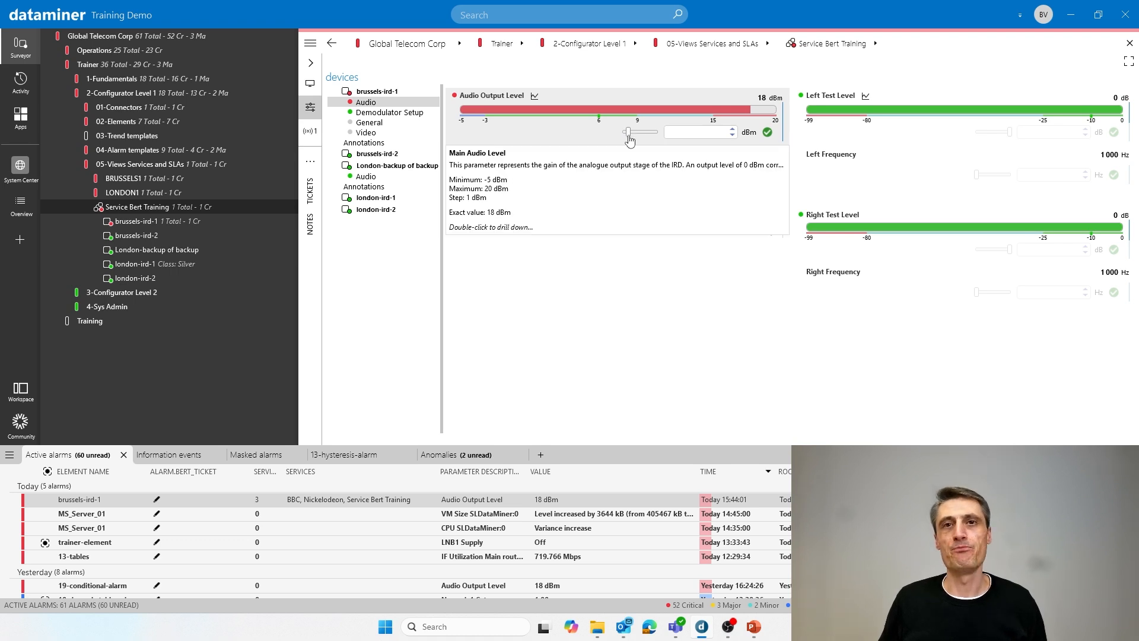
left_click_drag(628, 137, 638, 136)
left_click(769, 133)
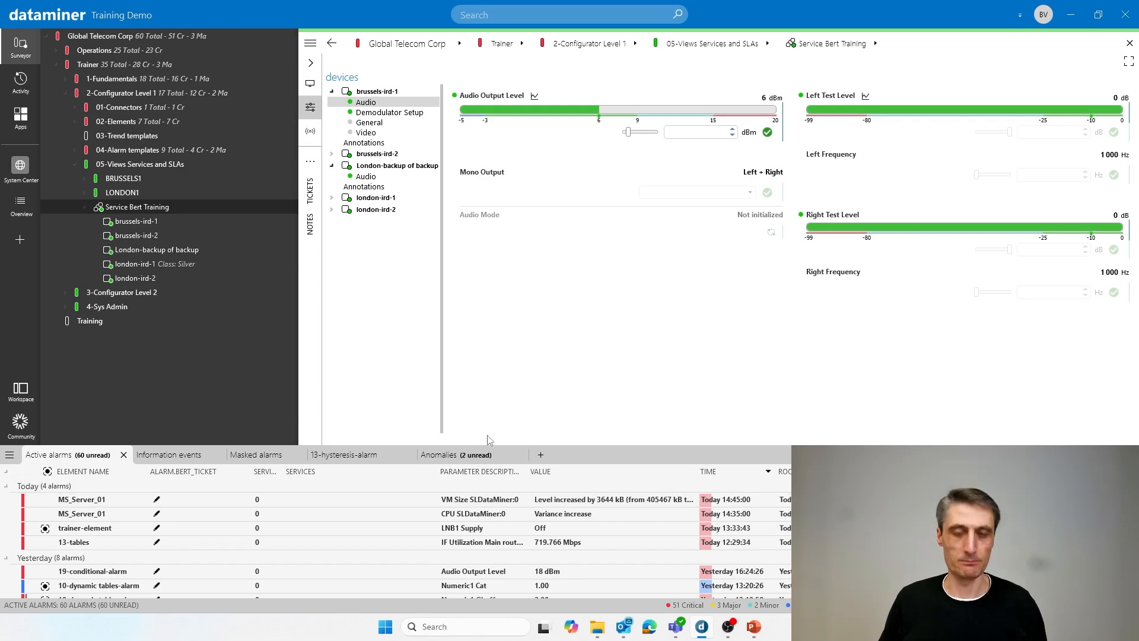
- Set the Audio Output Level of brussels-ird-1 to 18 dBm again, and collapse and re-expand the new service in the tree
key("alt+Tab")
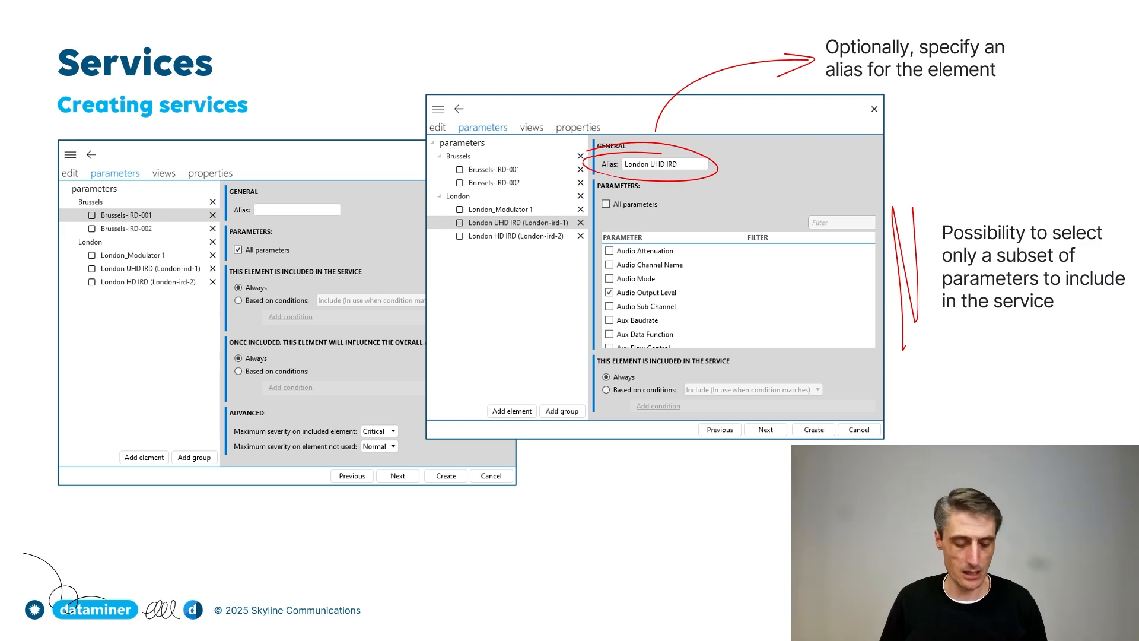
key("alt+Tab")
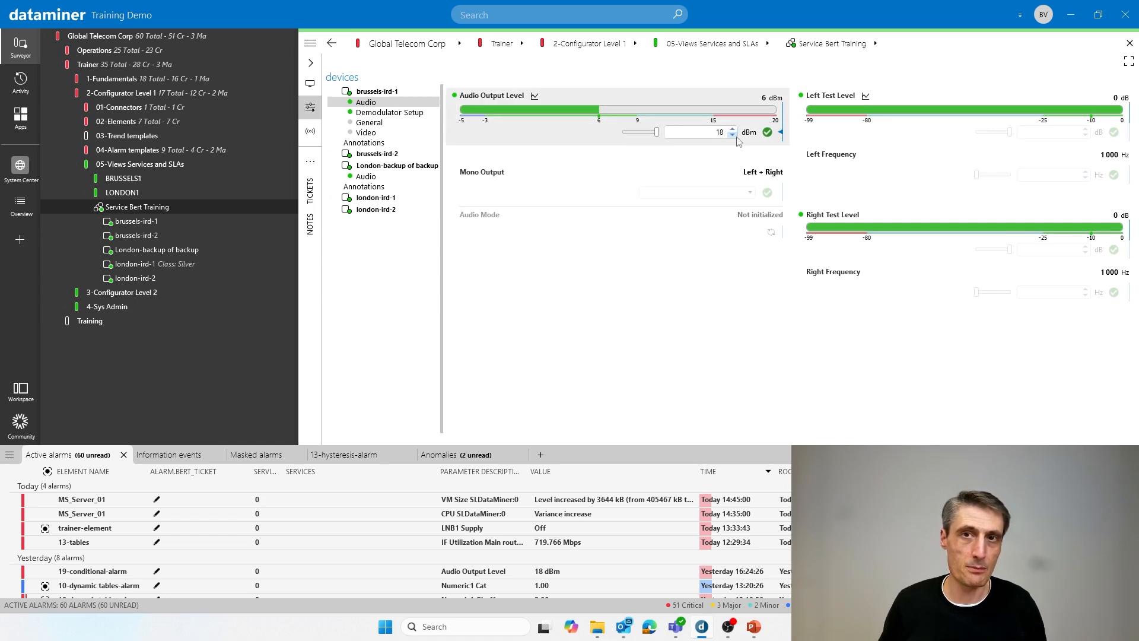
left_click(84, 206)
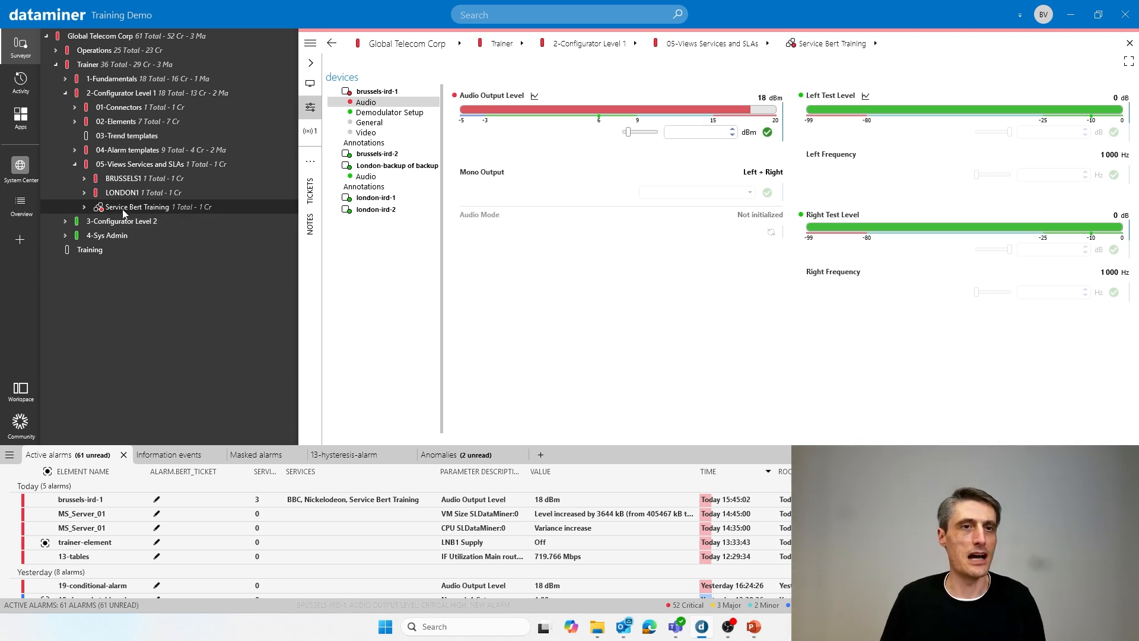
left_click(83, 208)
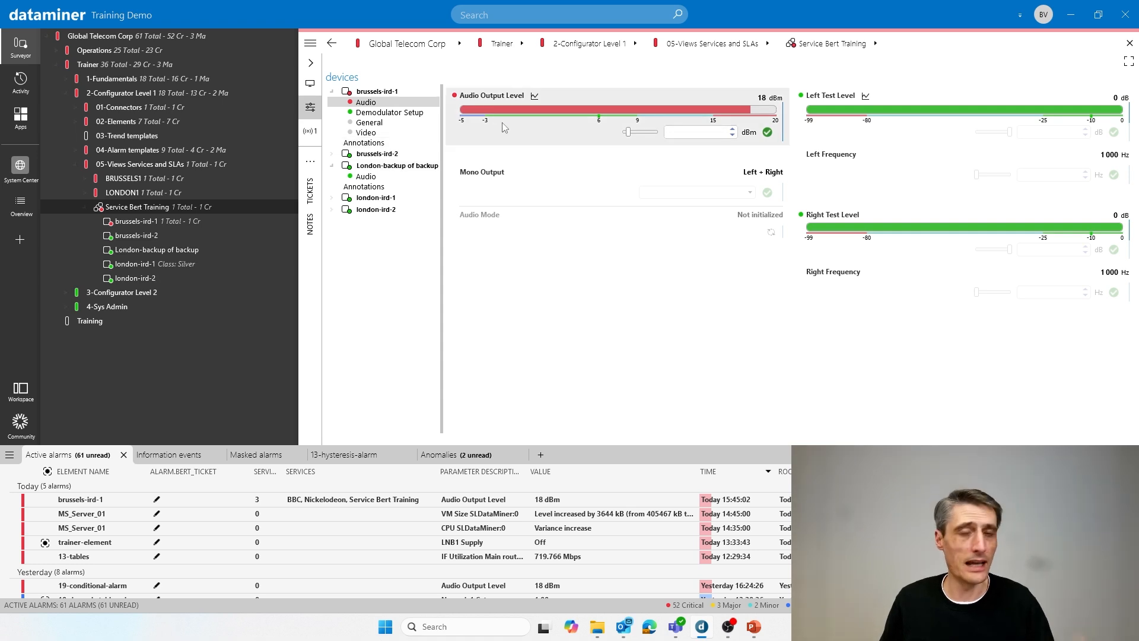
- Return the Audio Output Level of brussels-ird-1 to 6 dBm
mouse_move(631, 137)
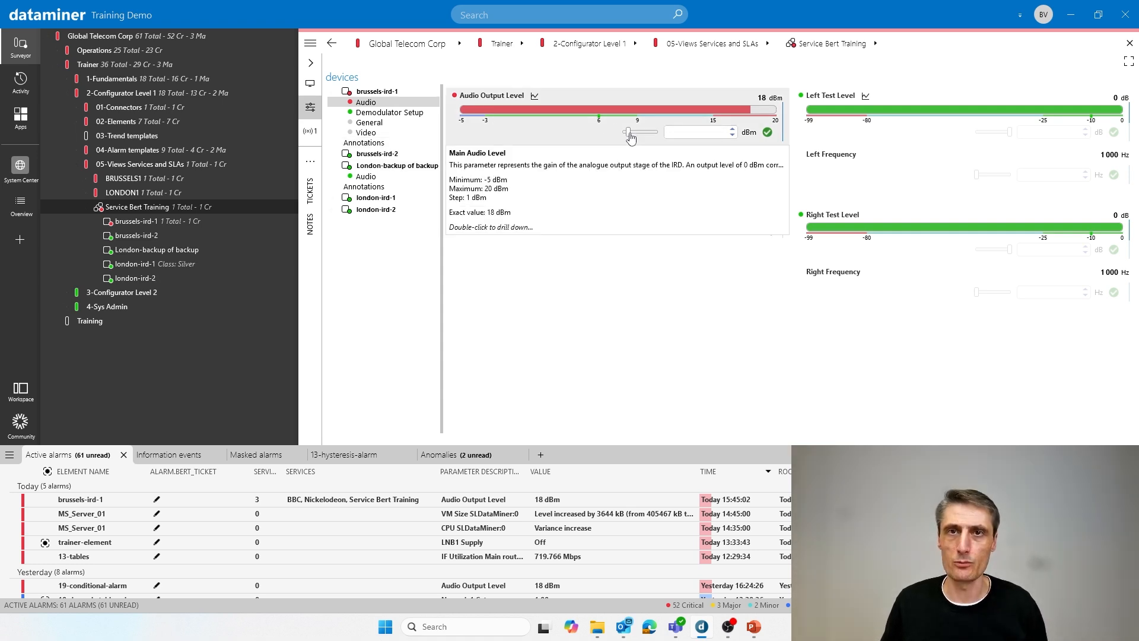
left_click_drag(629, 132, 643, 132)
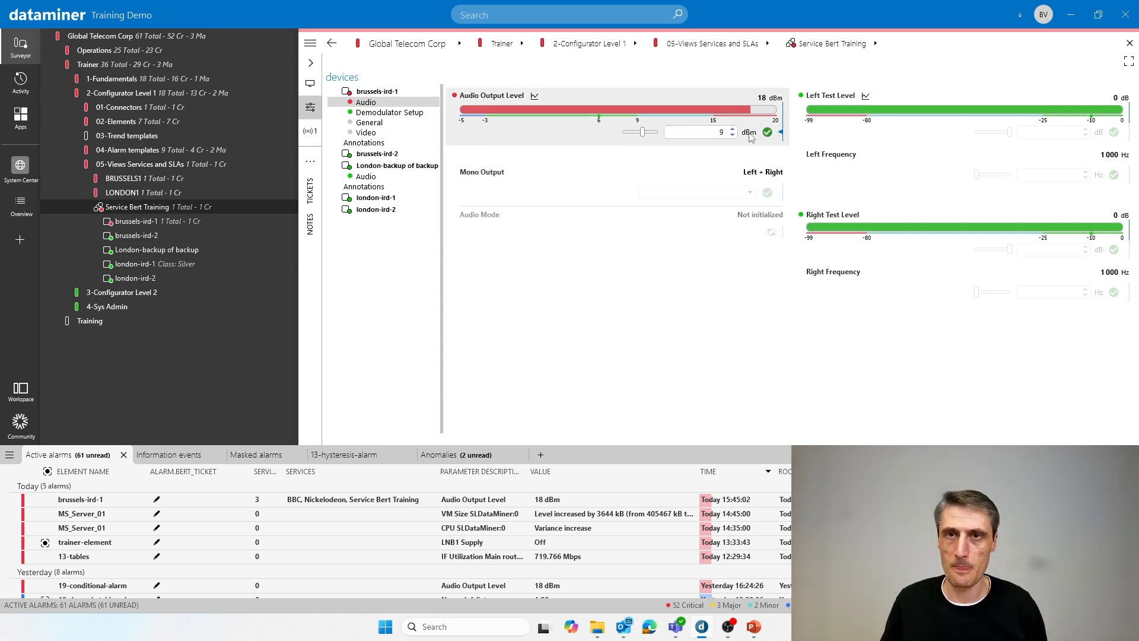
left_click(767, 131)
left_click(733, 134)
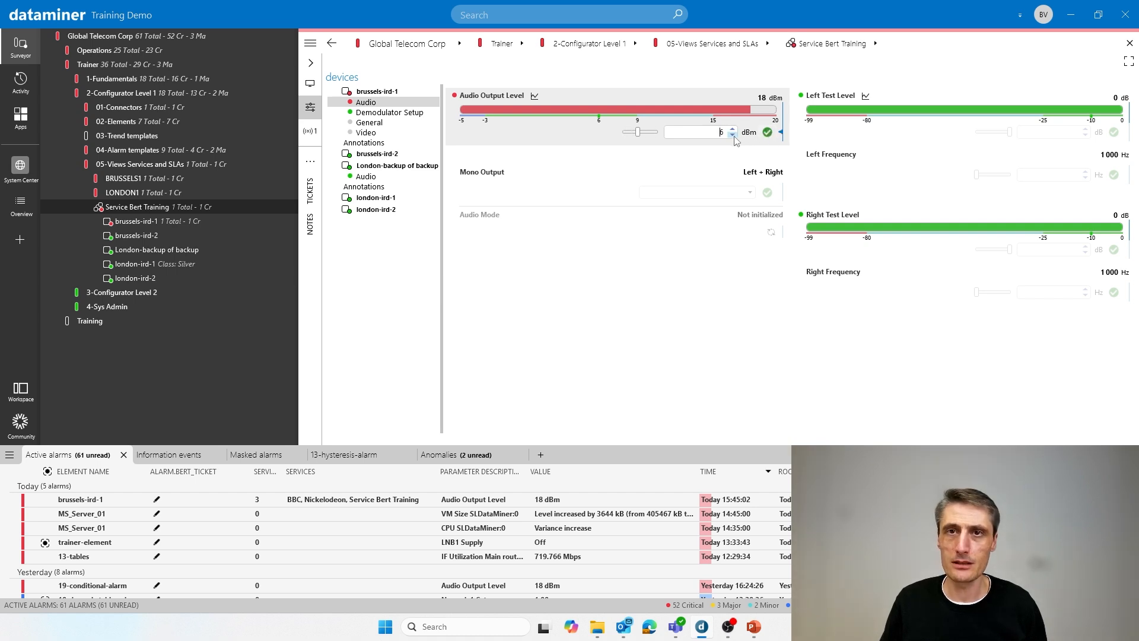
left_click(767, 131)
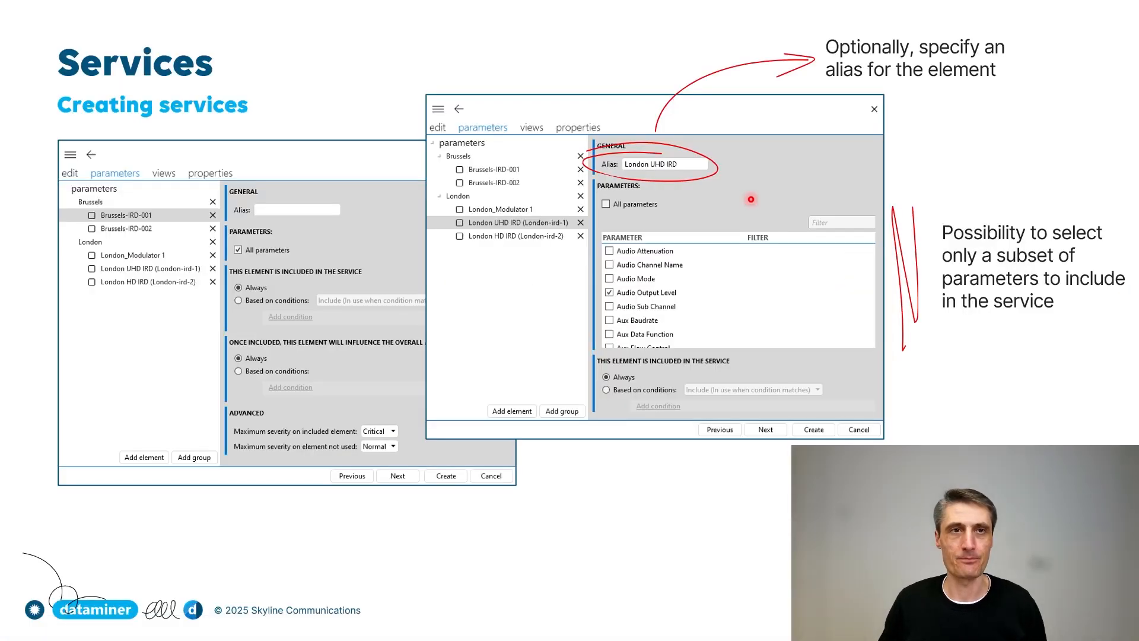
key("Right")
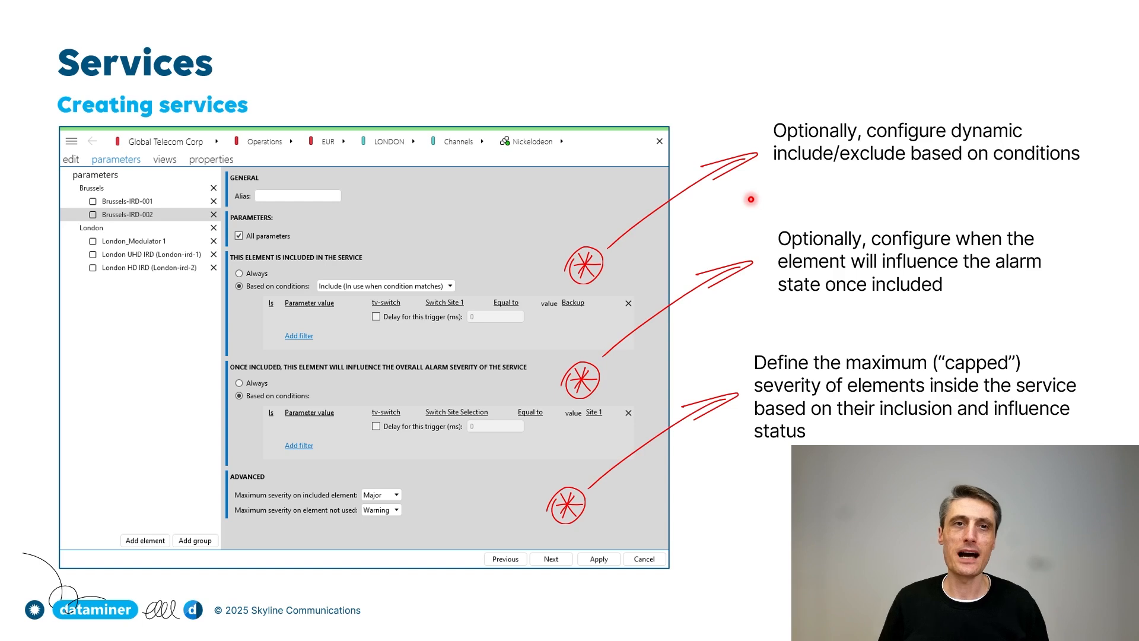
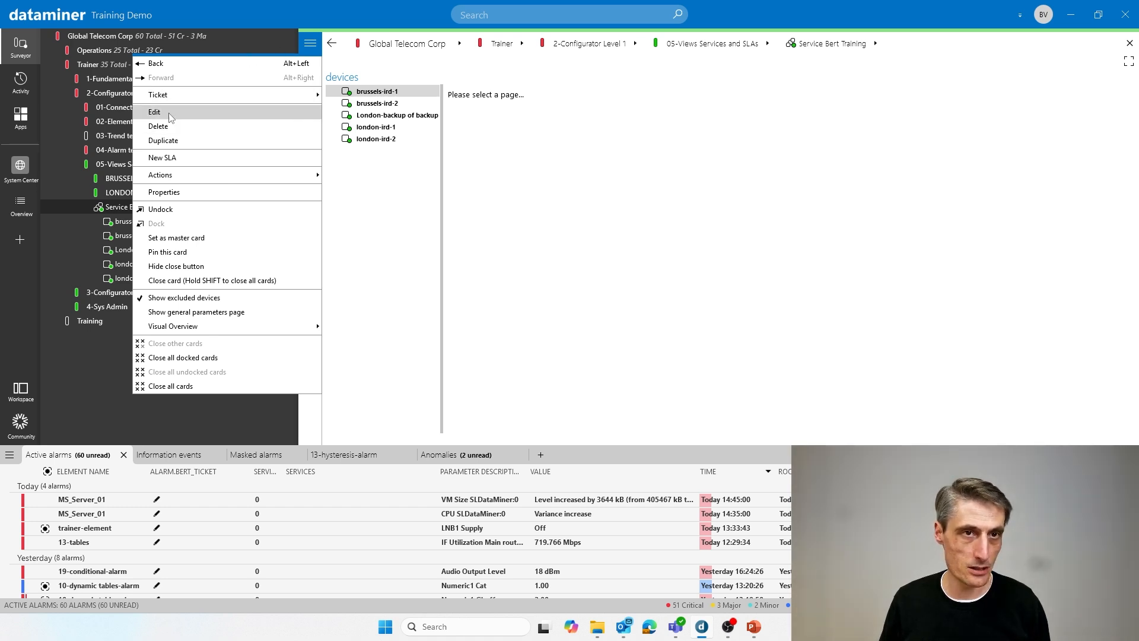
- Open the new service under 05-Views Services and SLAs for editing, look through its views and properties, and return to its parameters
left_click(509, 170)
right_click(149, 211)
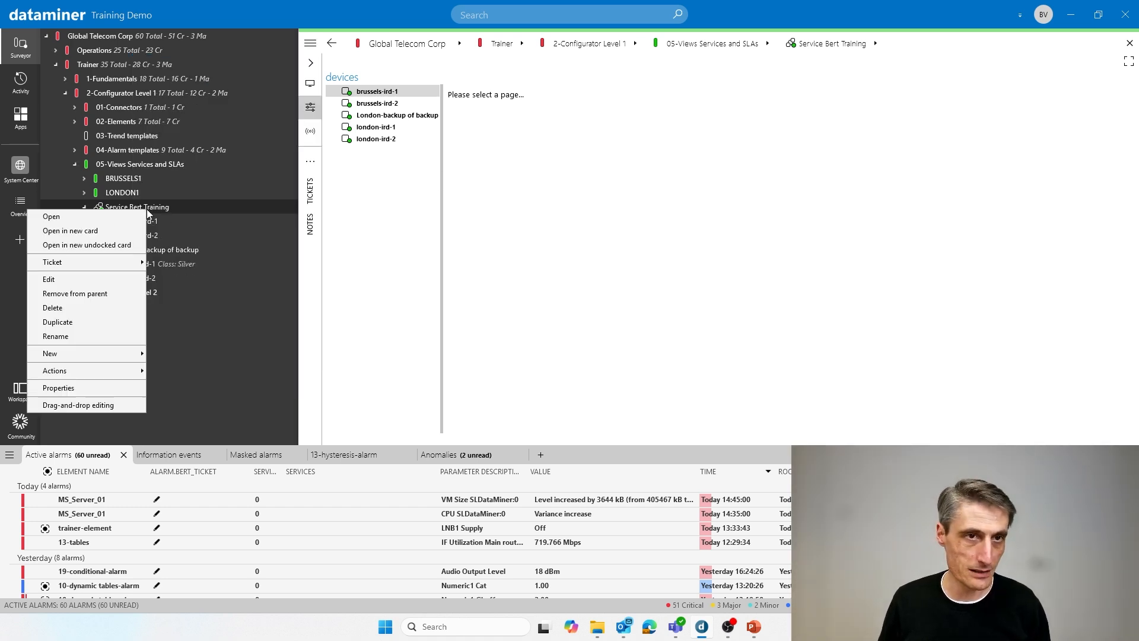
left_click(79, 278)
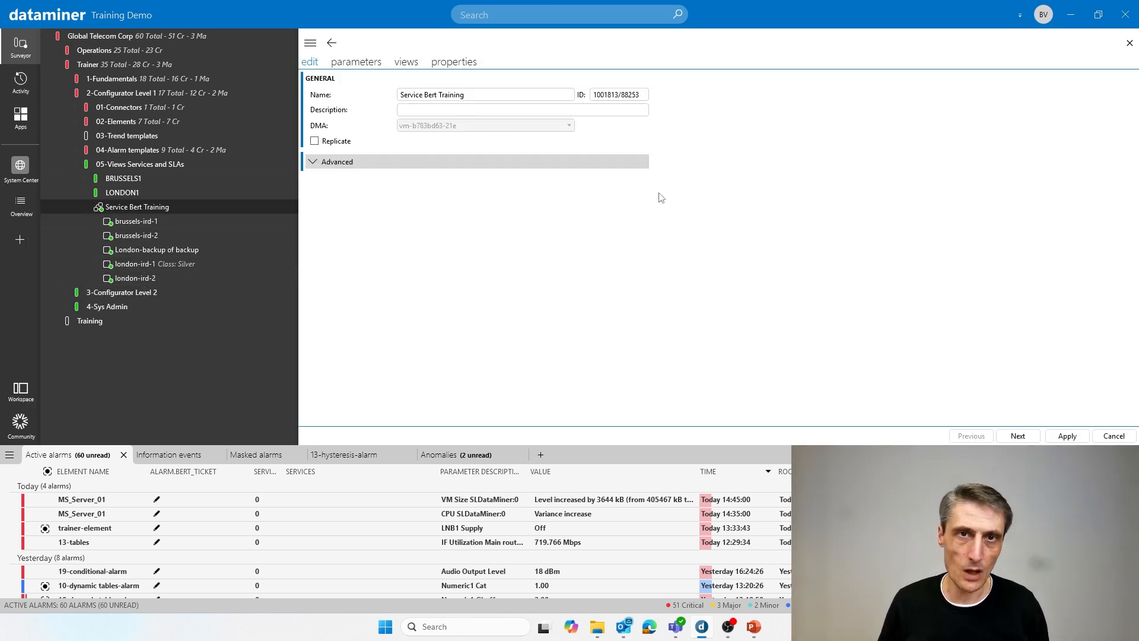
left_click(365, 63)
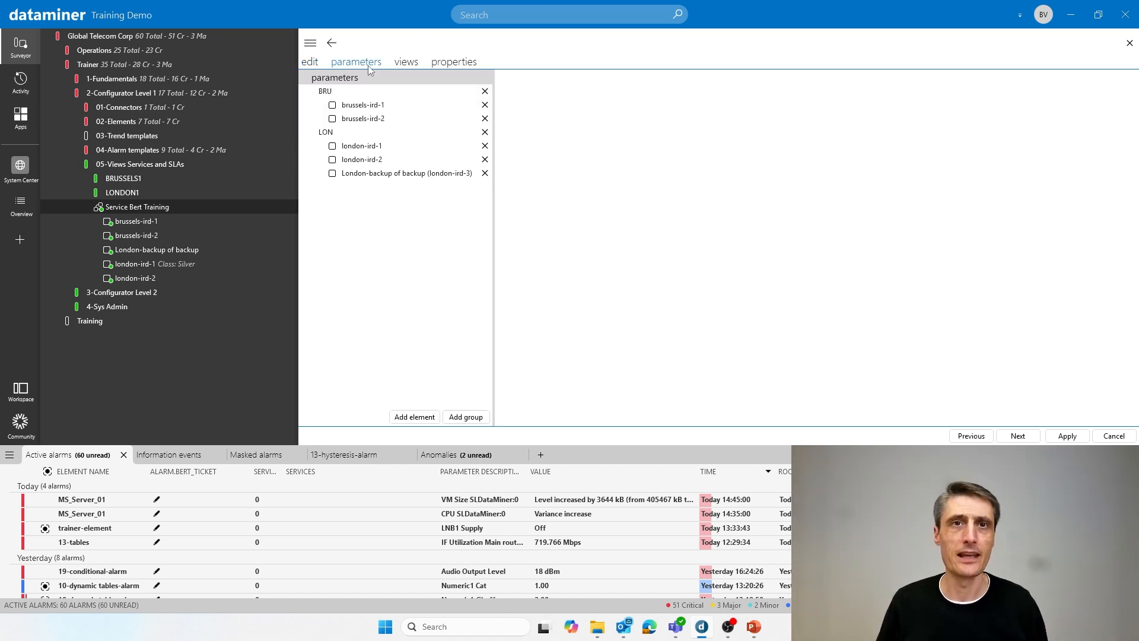
left_click(406, 63)
left_click(450, 64)
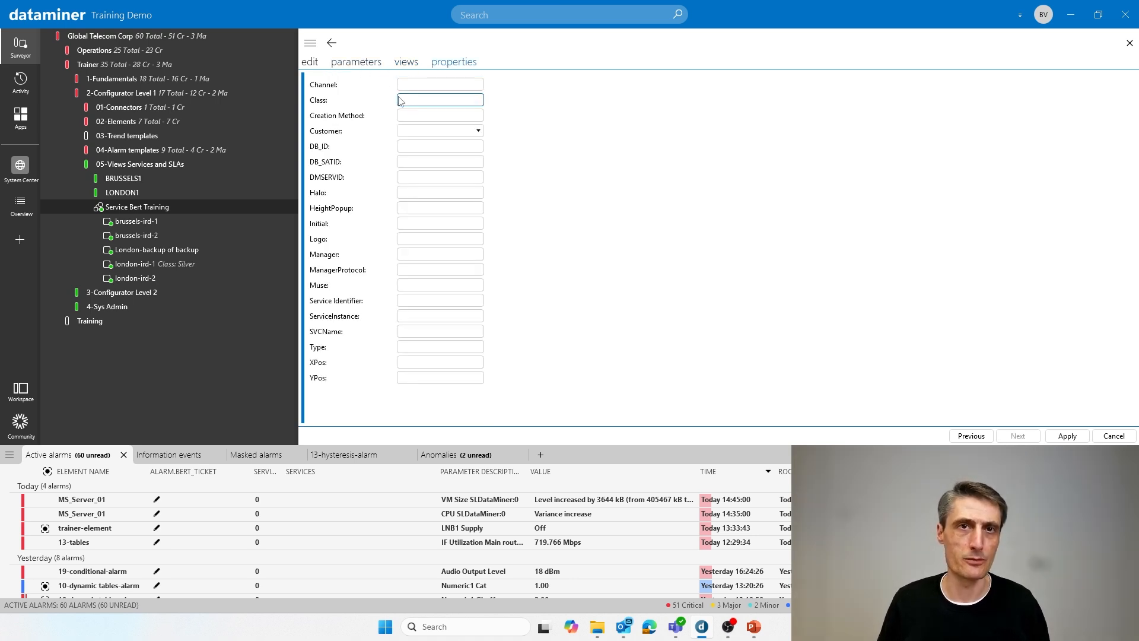
left_click(378, 64)
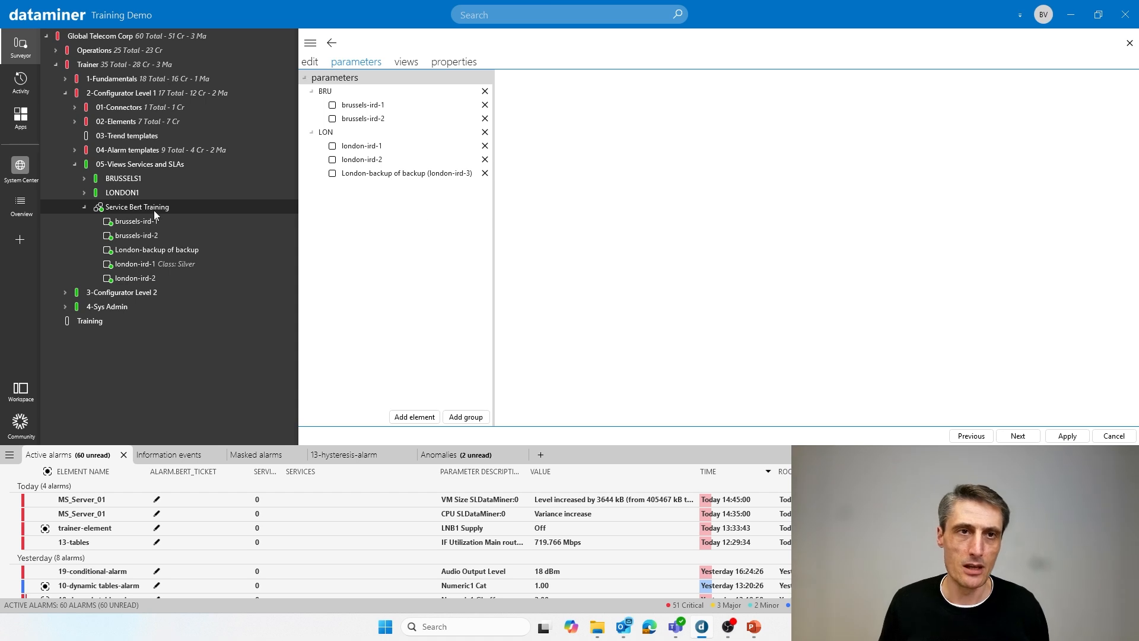
- Open the tv-switch element from the LONDON1 view in a new card and make that card narrower
left_click(83, 194)
right_click(125, 267)
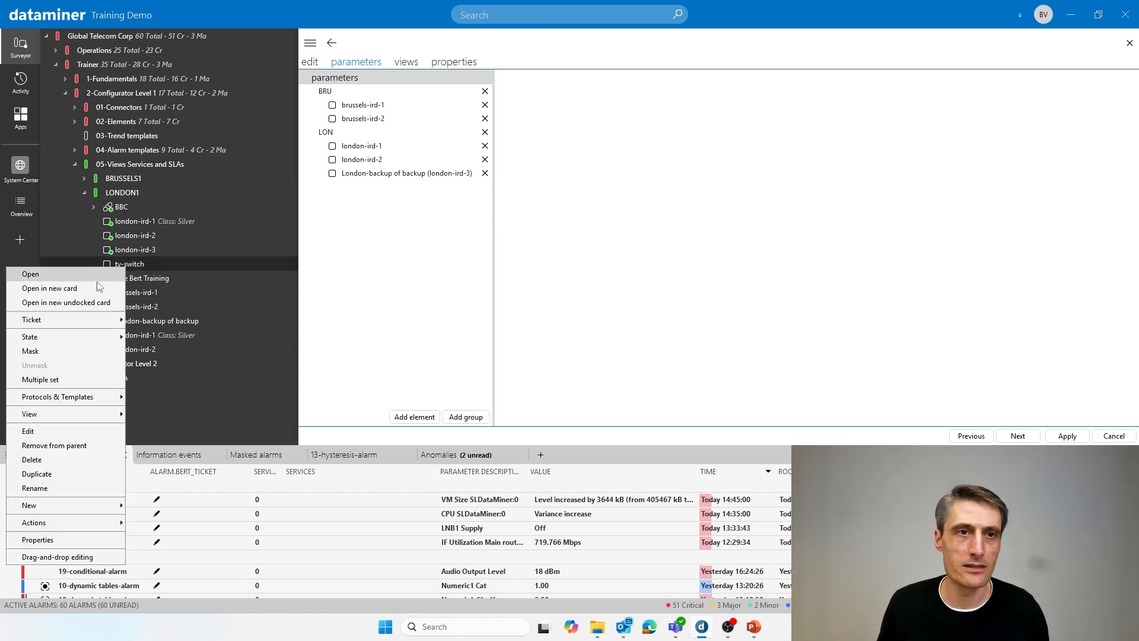
left_click(71, 287)
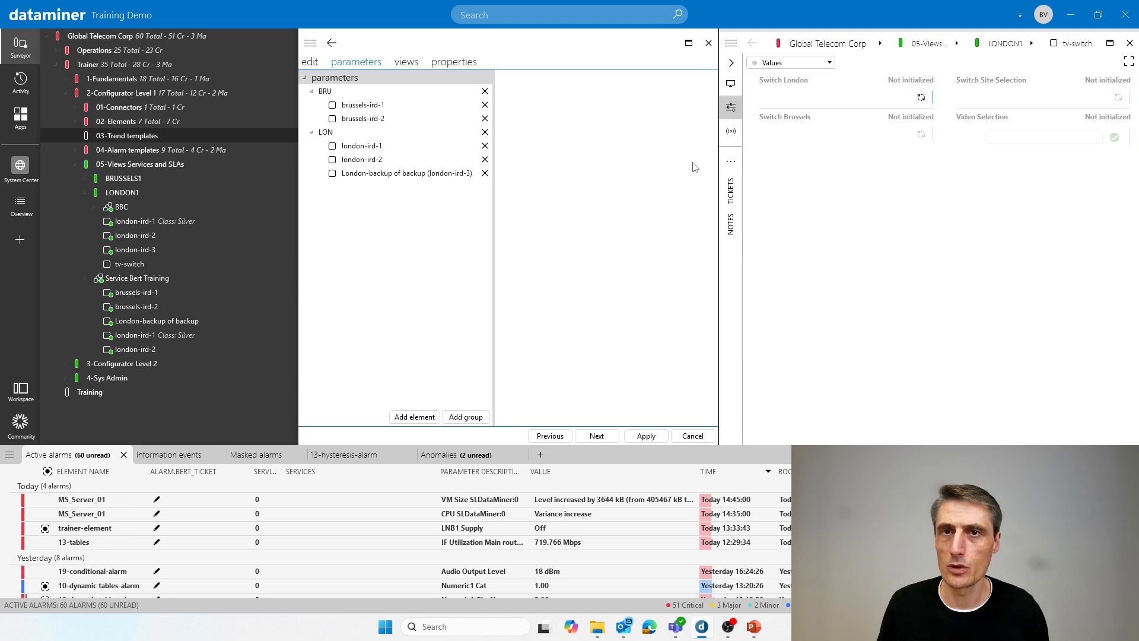
mouse_move(723, 210)
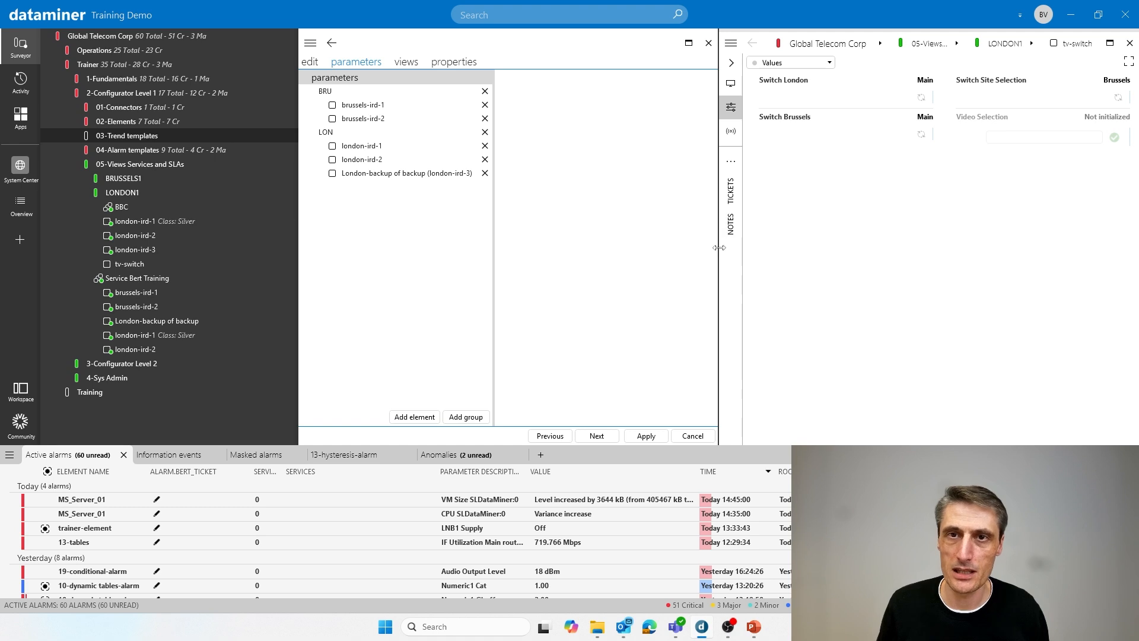
left_click_drag(719, 247, 943, 238)
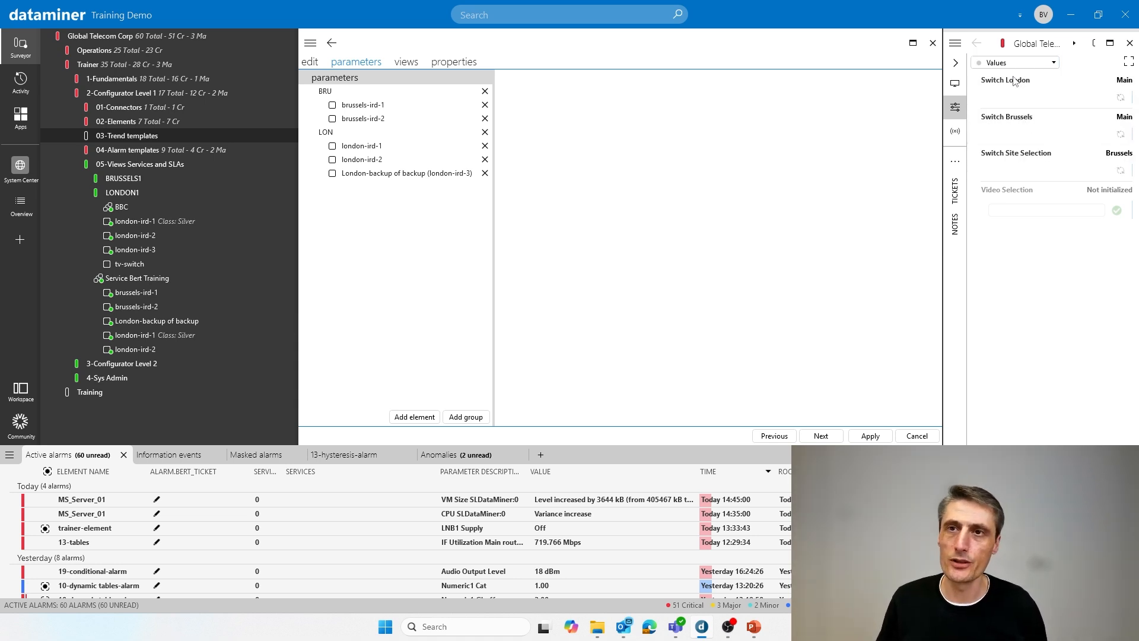
- Toggle Switch London on tv-switch and back, and change Switch Site Selection to London and back to Brussels
left_click(1120, 97)
left_click(1120, 99)
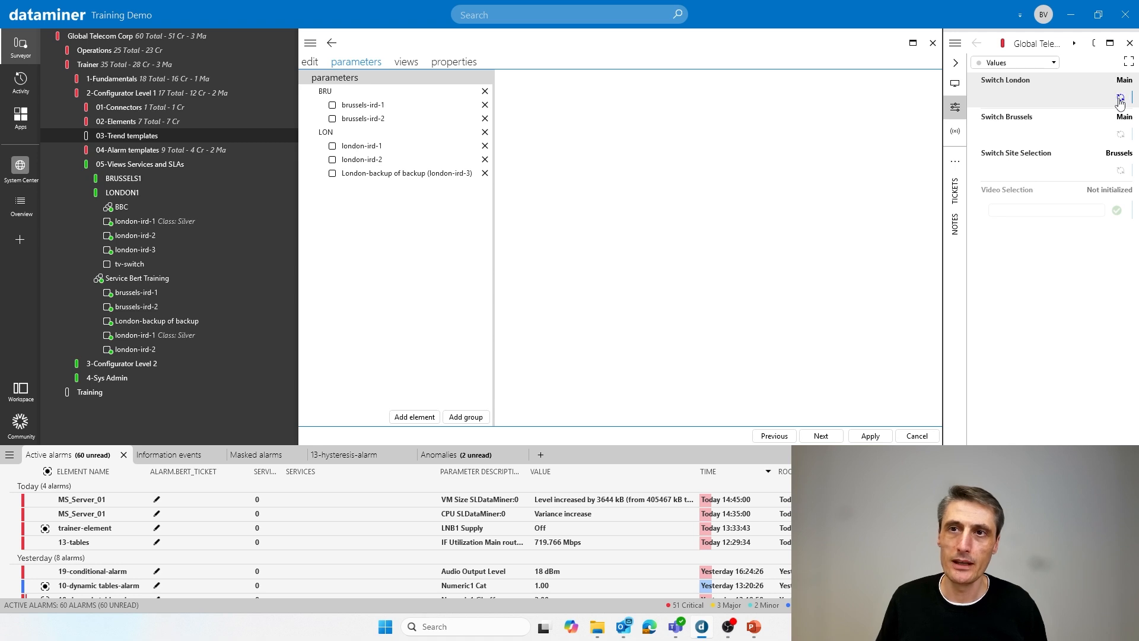
left_click(1120, 170)
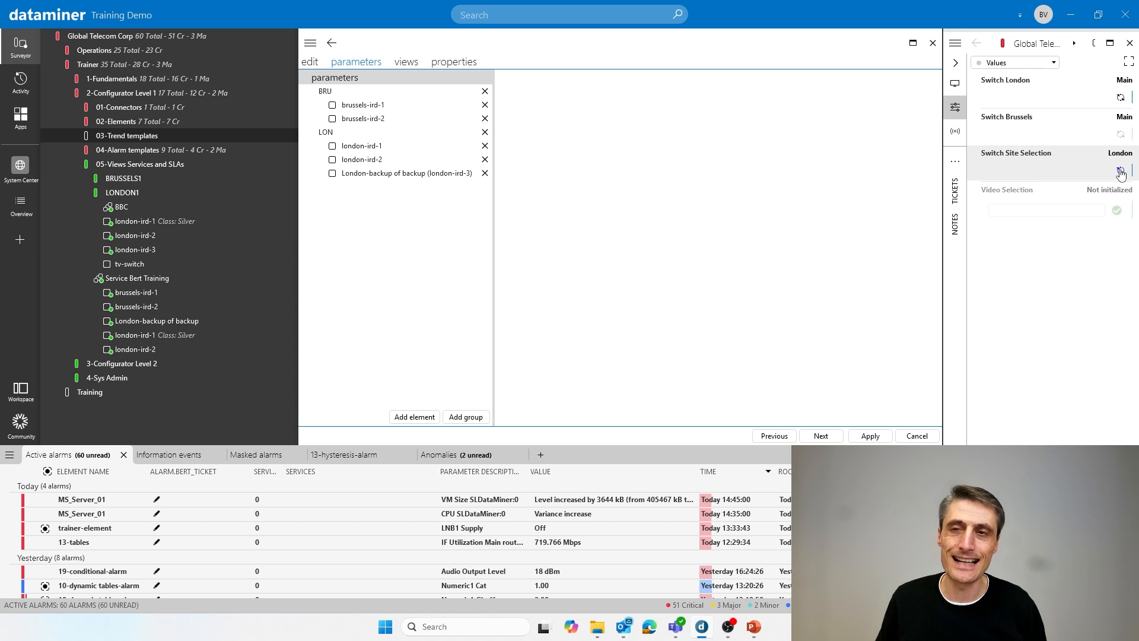
left_click(1120, 171)
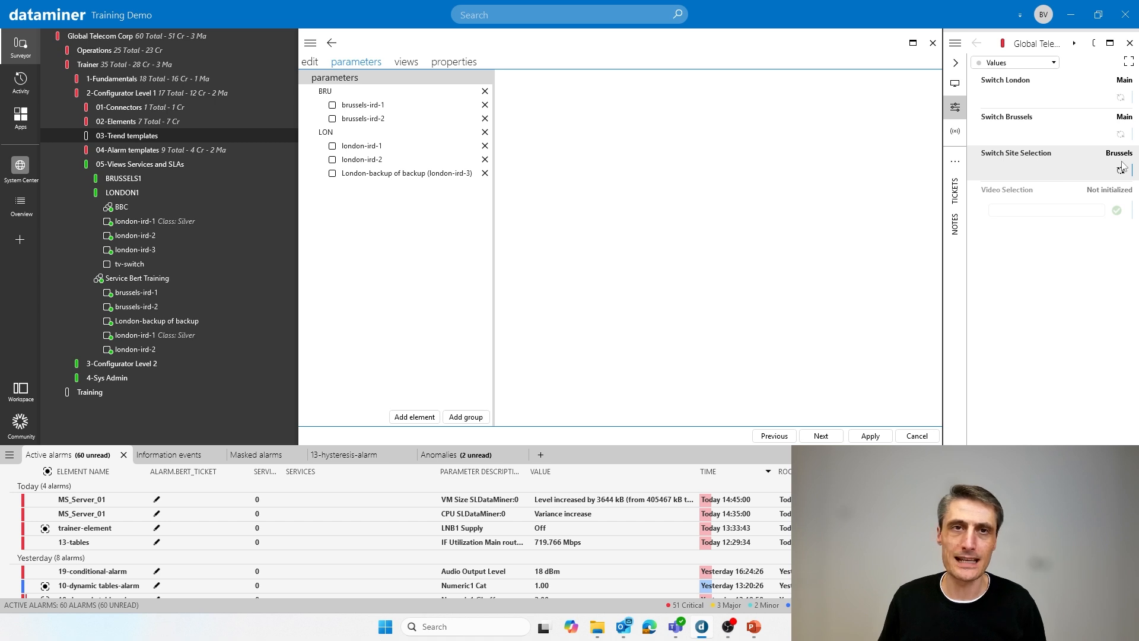
- Make the BRU group's inclusion in the service conditional, add a parameter value condition, and widen the editor to show it
left_click(340, 94)
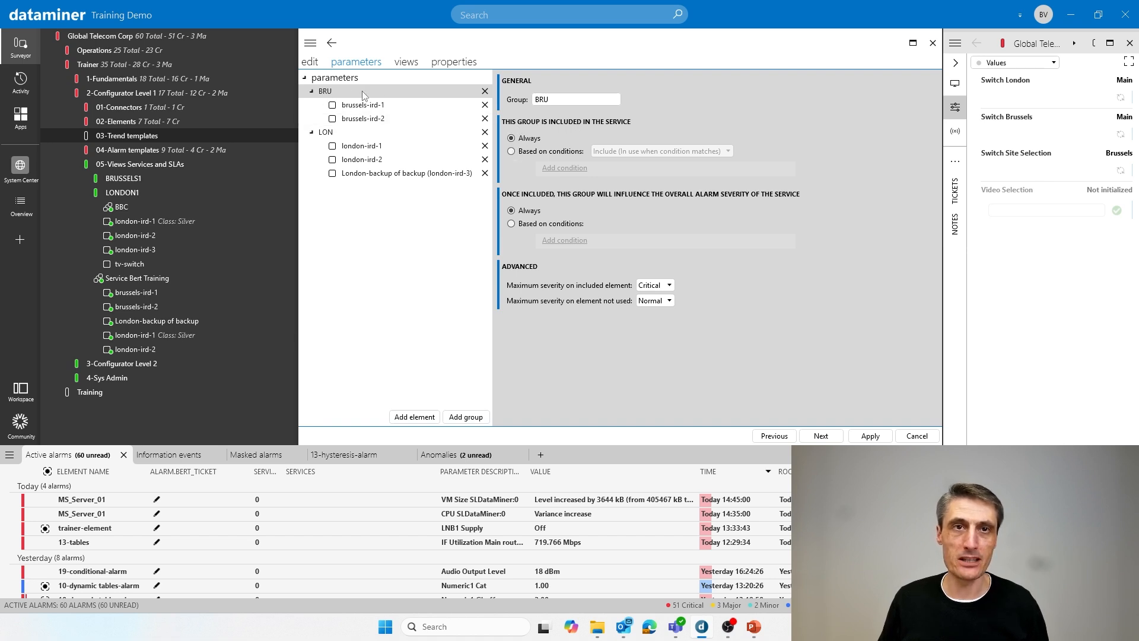
left_click(512, 152)
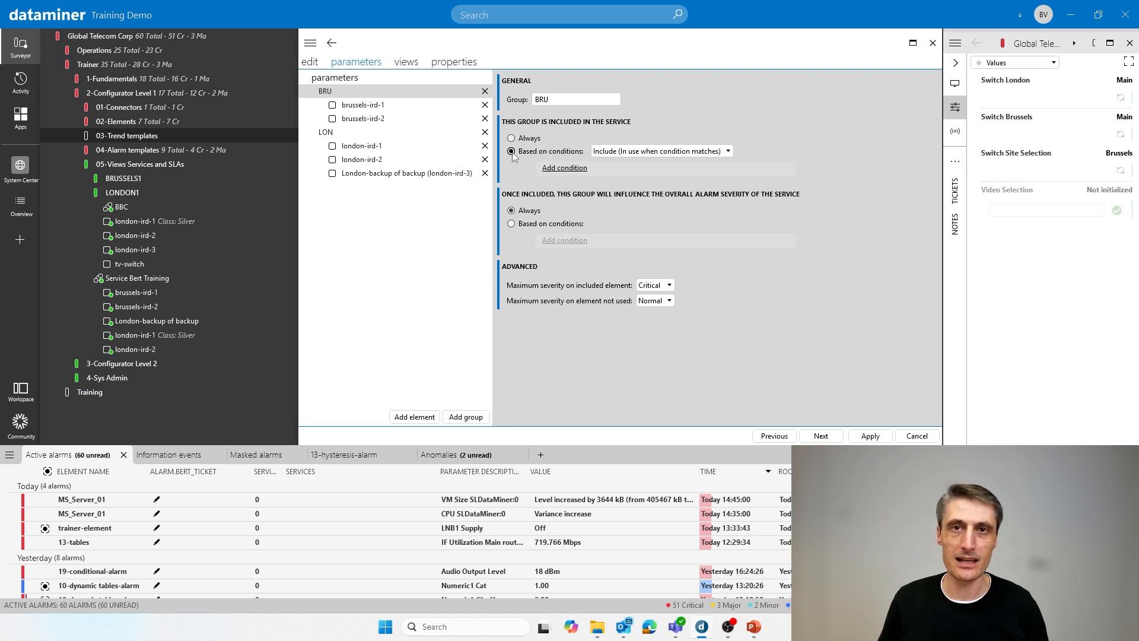
left_click(617, 152)
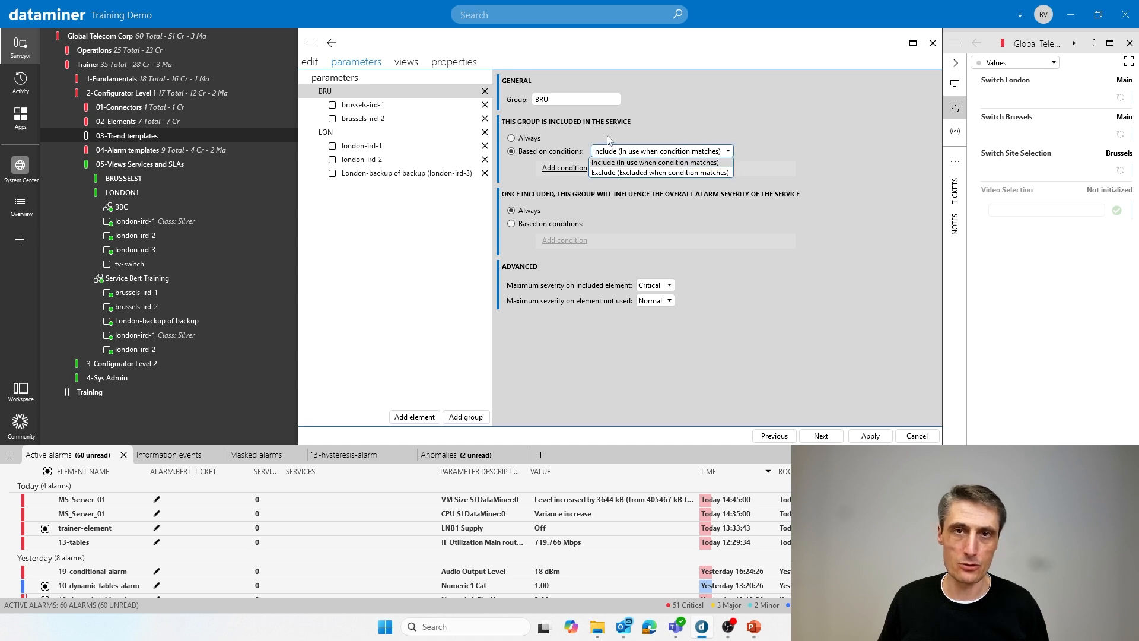
left_click(607, 135)
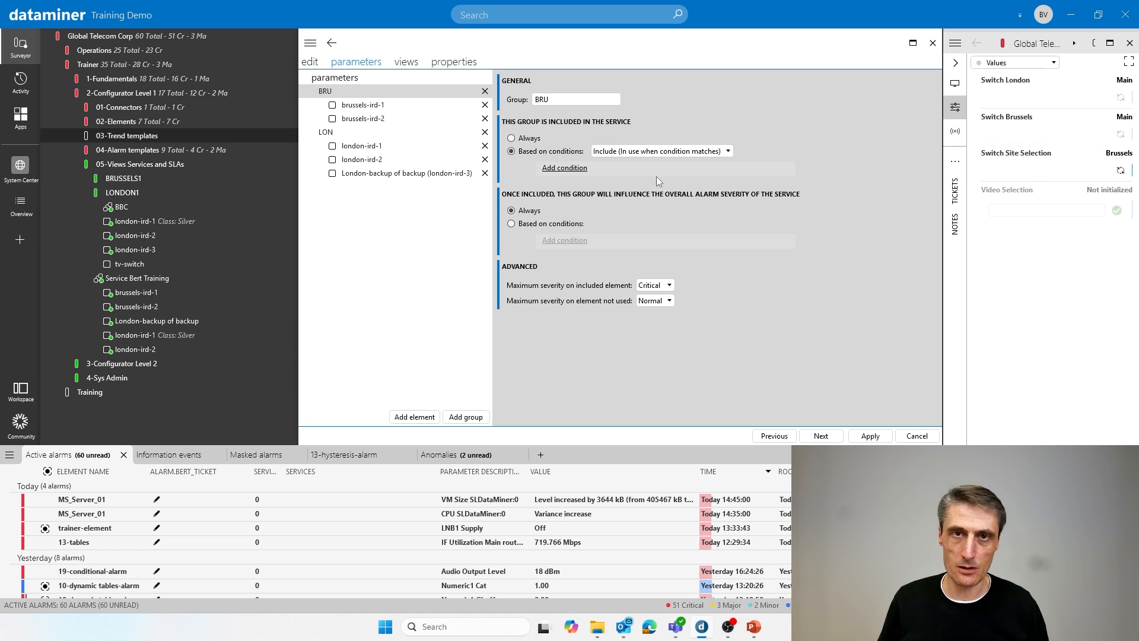
left_click(568, 169)
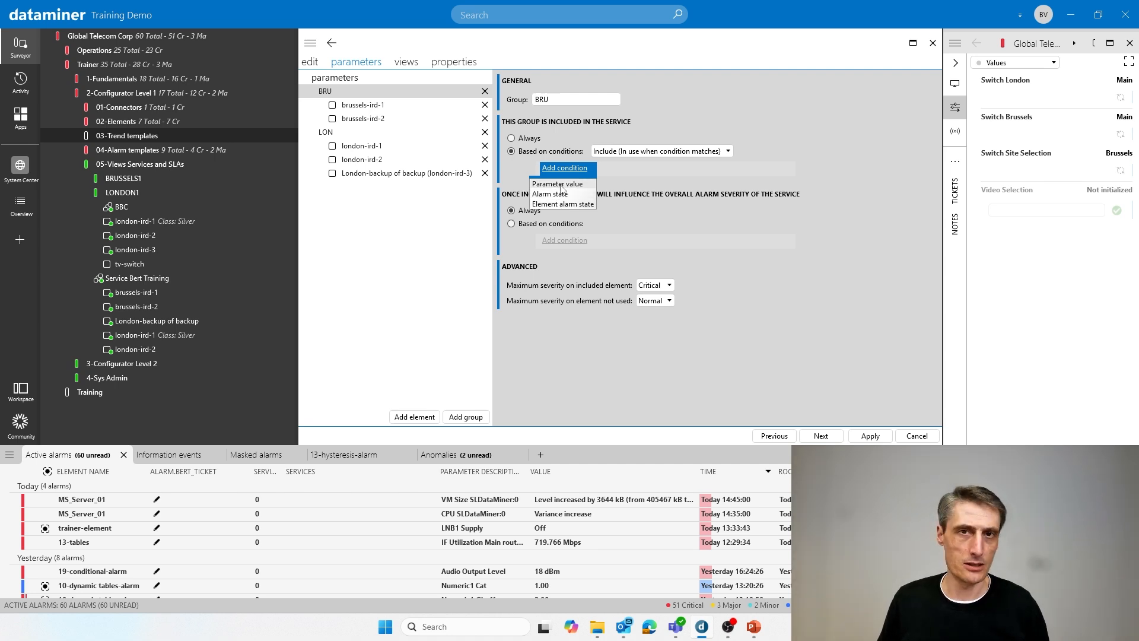
left_click(560, 184)
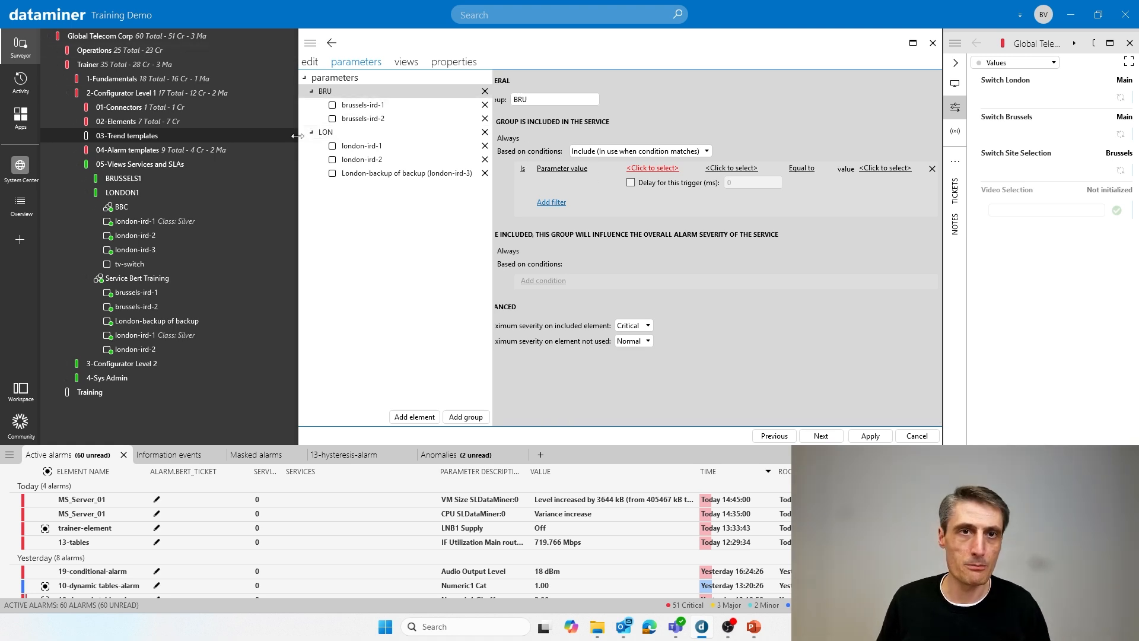
left_click_drag(299, 137, 226, 137)
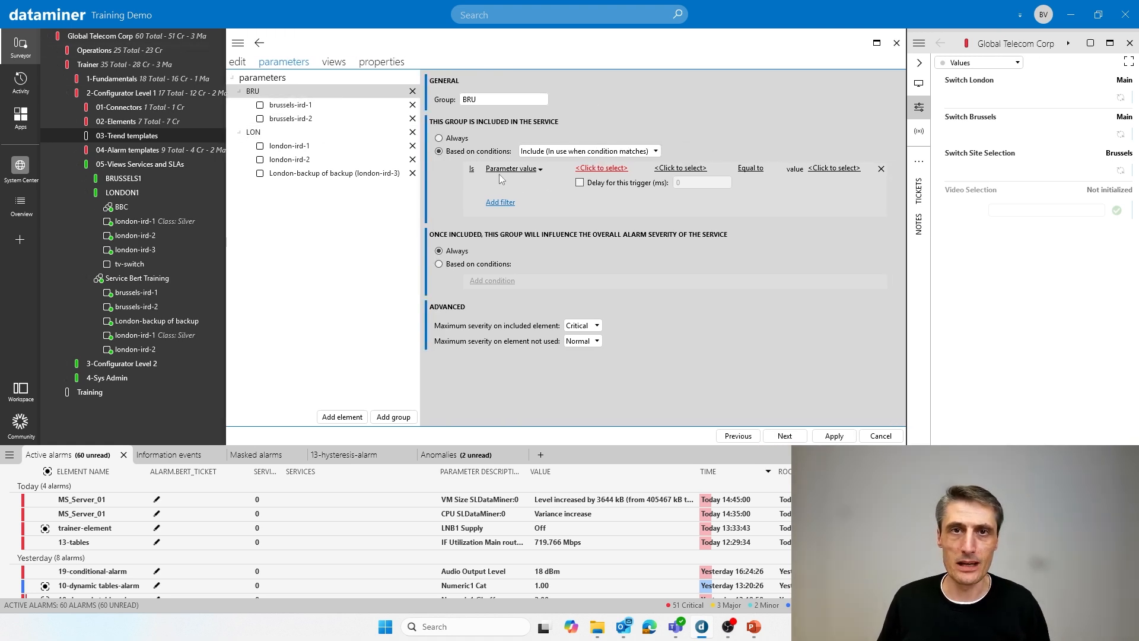
- Define the BRU group's inclusion condition as tv-switch Switch Site Selection equal to Brussels
left_click(596, 169)
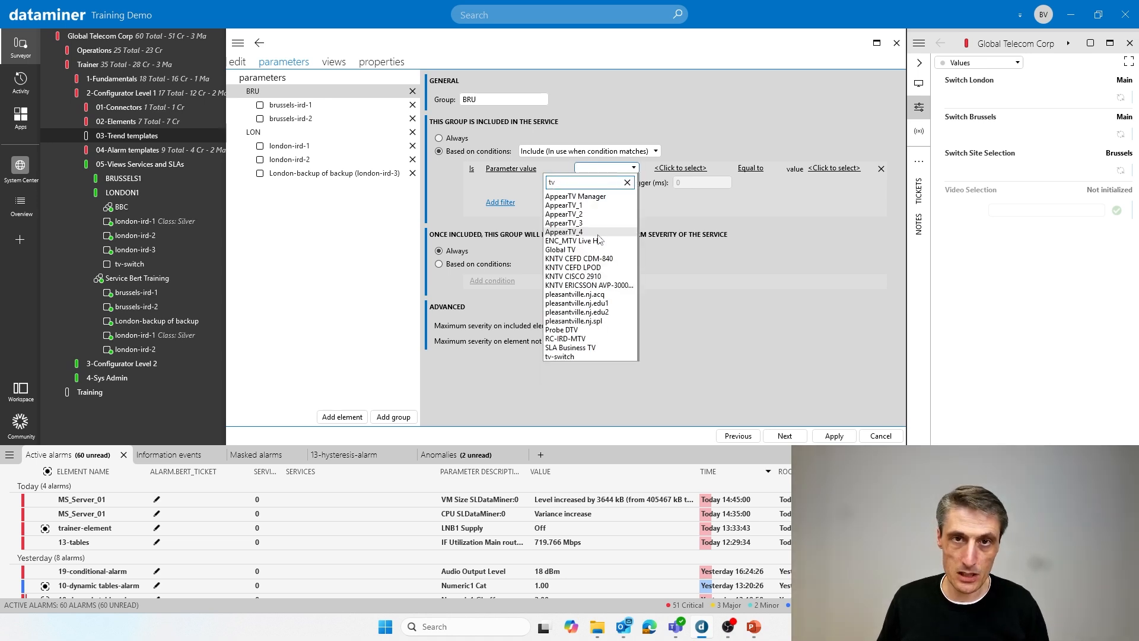
left_click(576, 356)
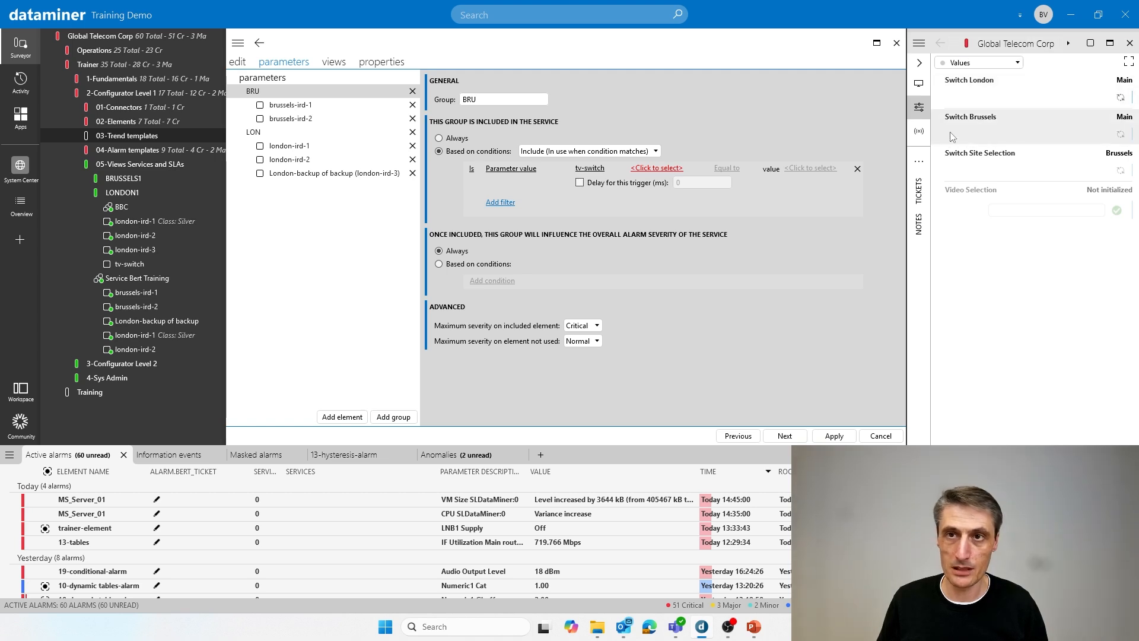
left_click(657, 169)
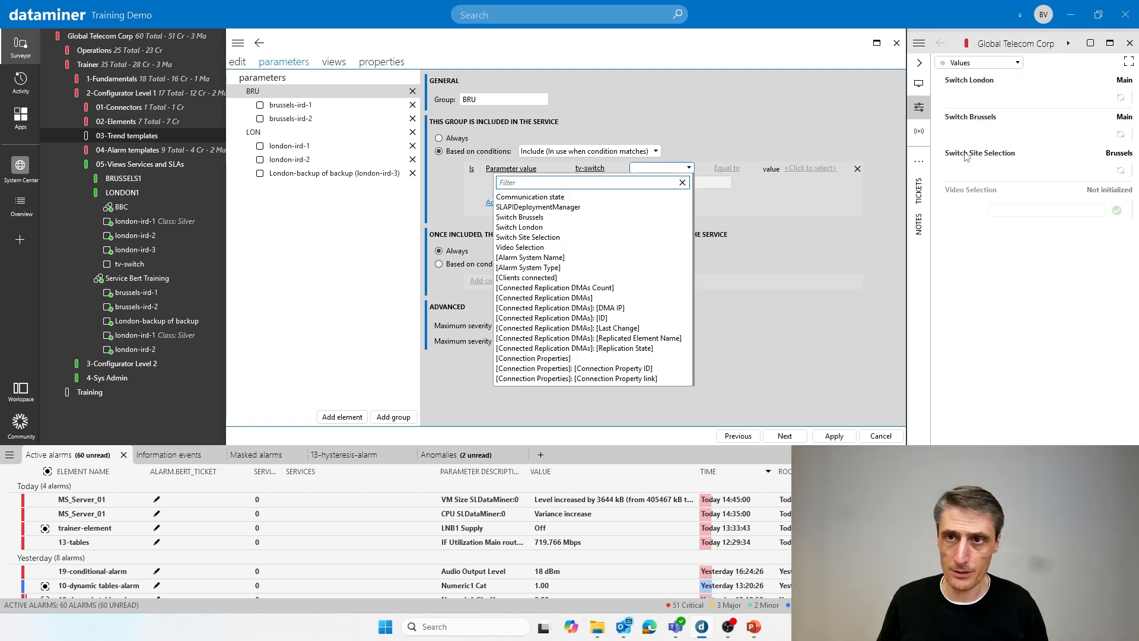
left_click(583, 238)
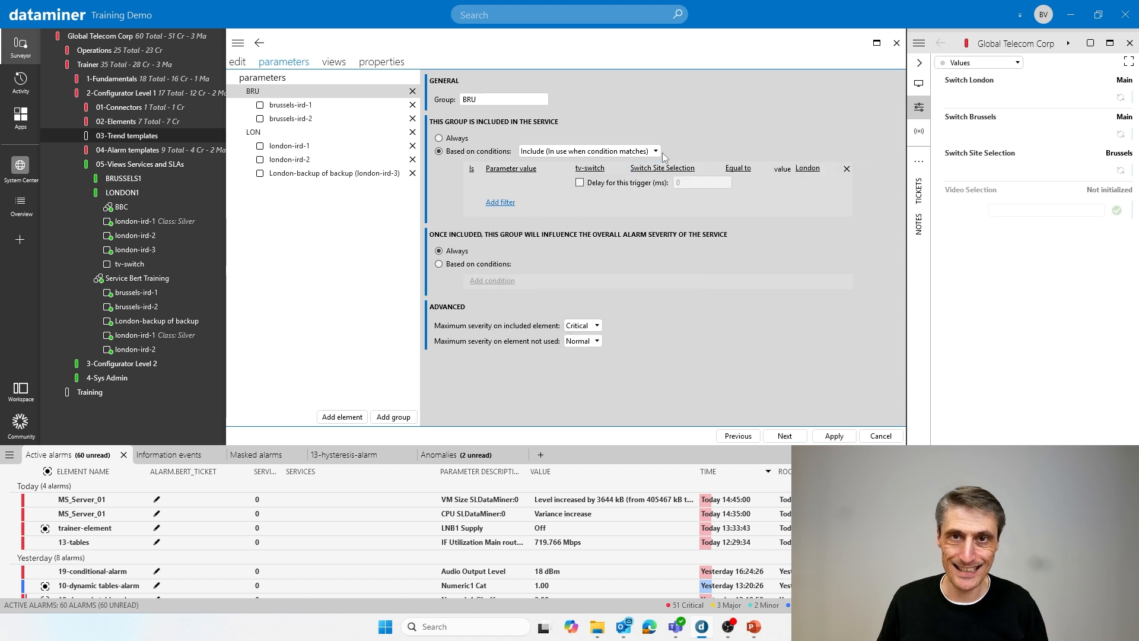
left_click(808, 169)
left_click(807, 207)
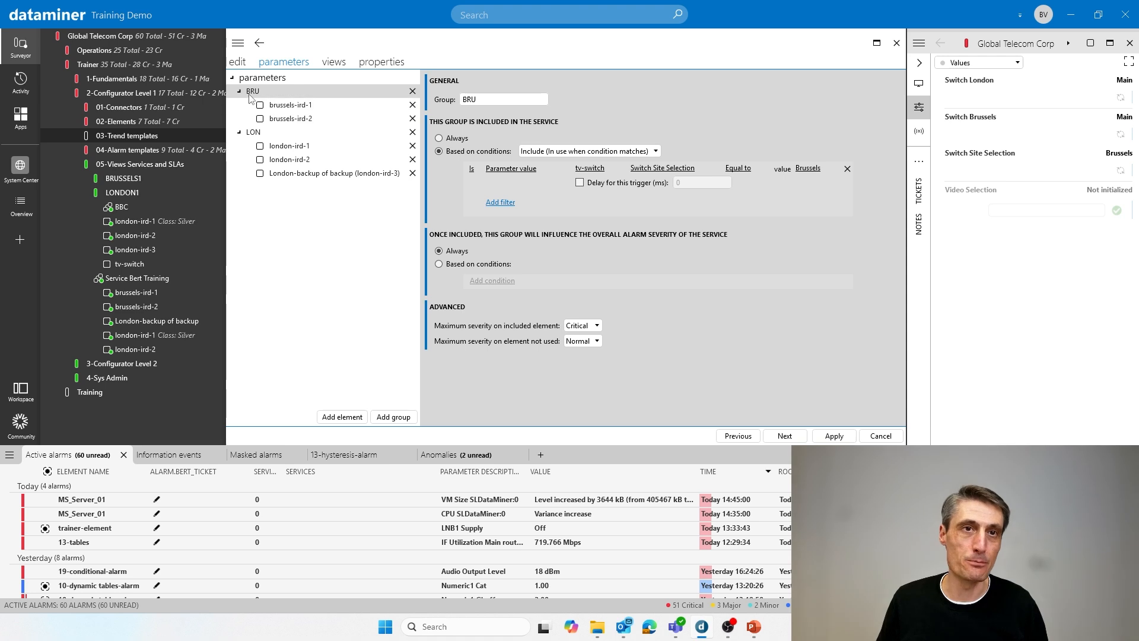
- Include the LON group in the service only when the tv-switch Switch Site Selection parameter value equals London
left_click(257, 135)
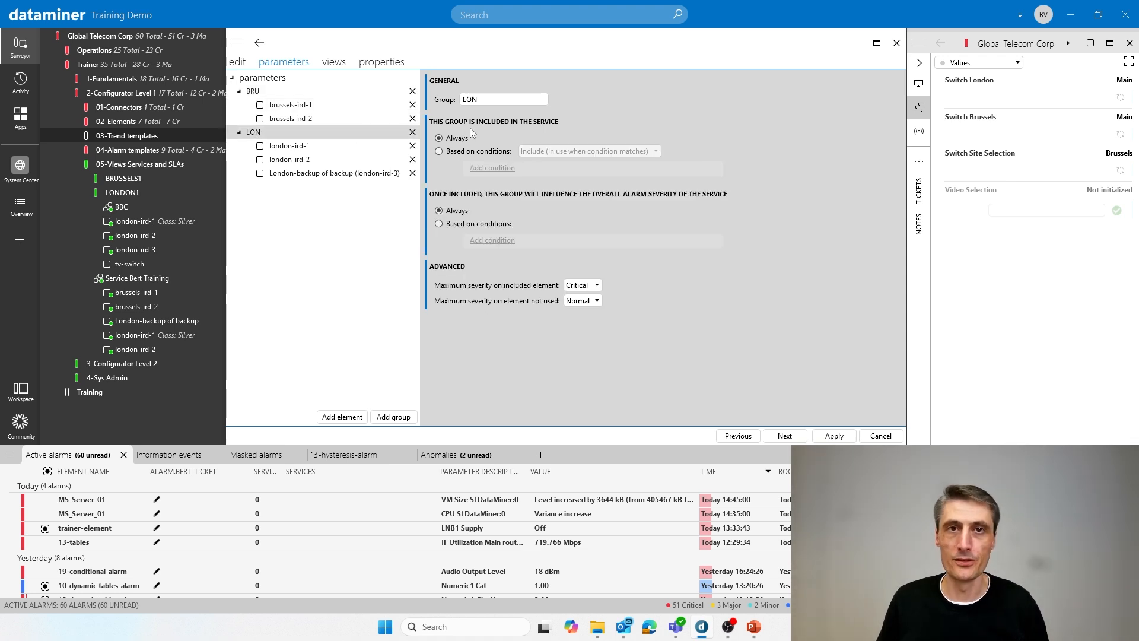
left_click(442, 153)
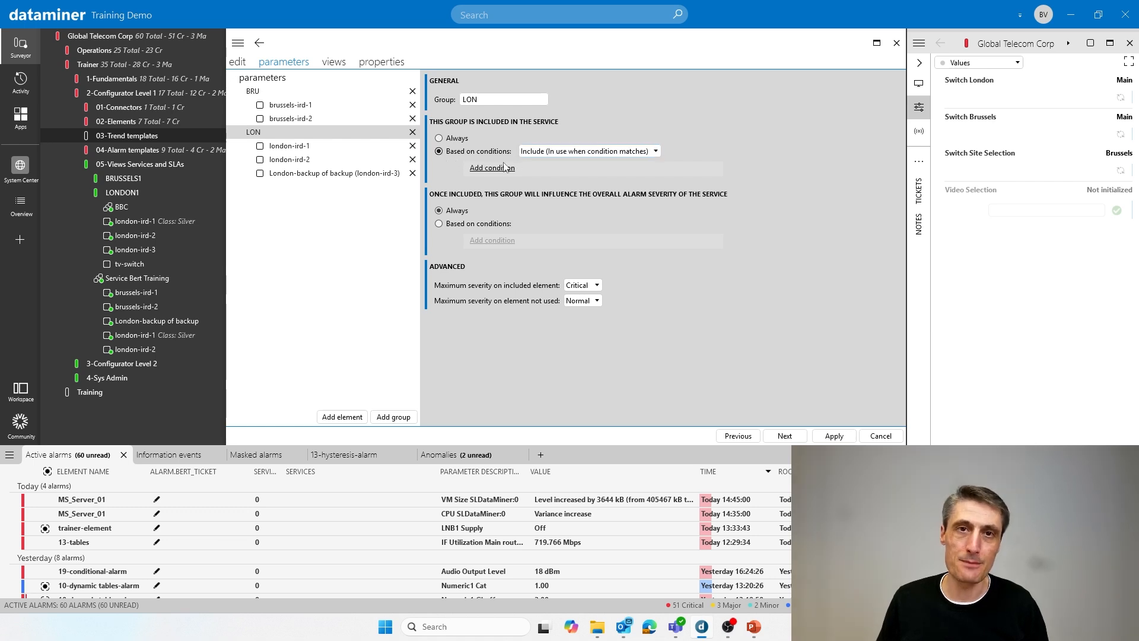
left_click(491, 169)
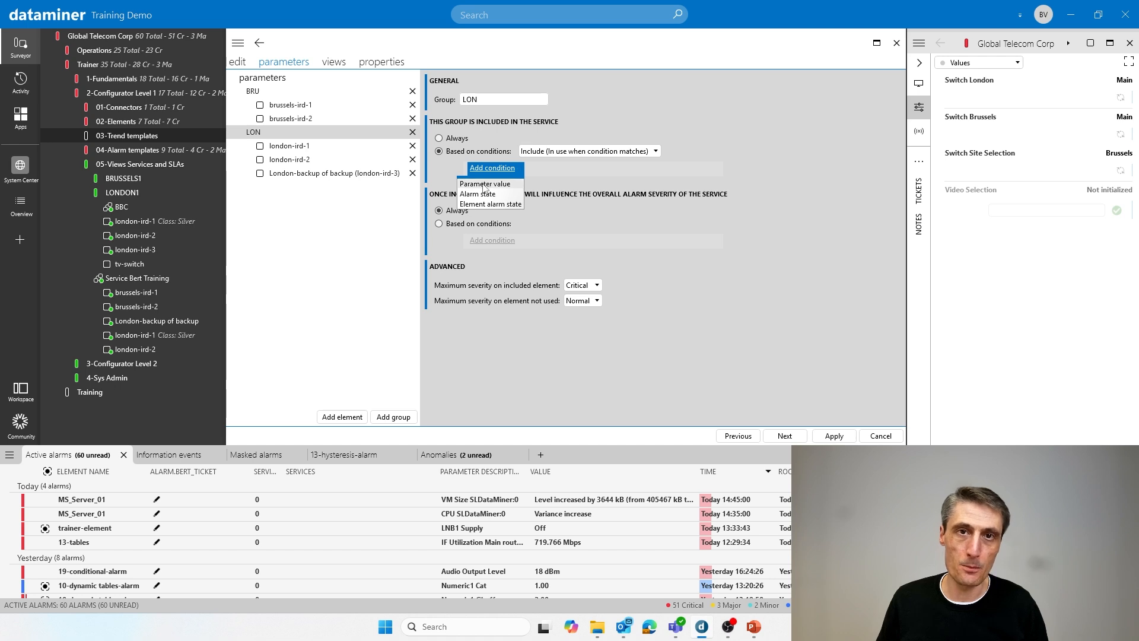
left_click(483, 183)
left_click(597, 170)
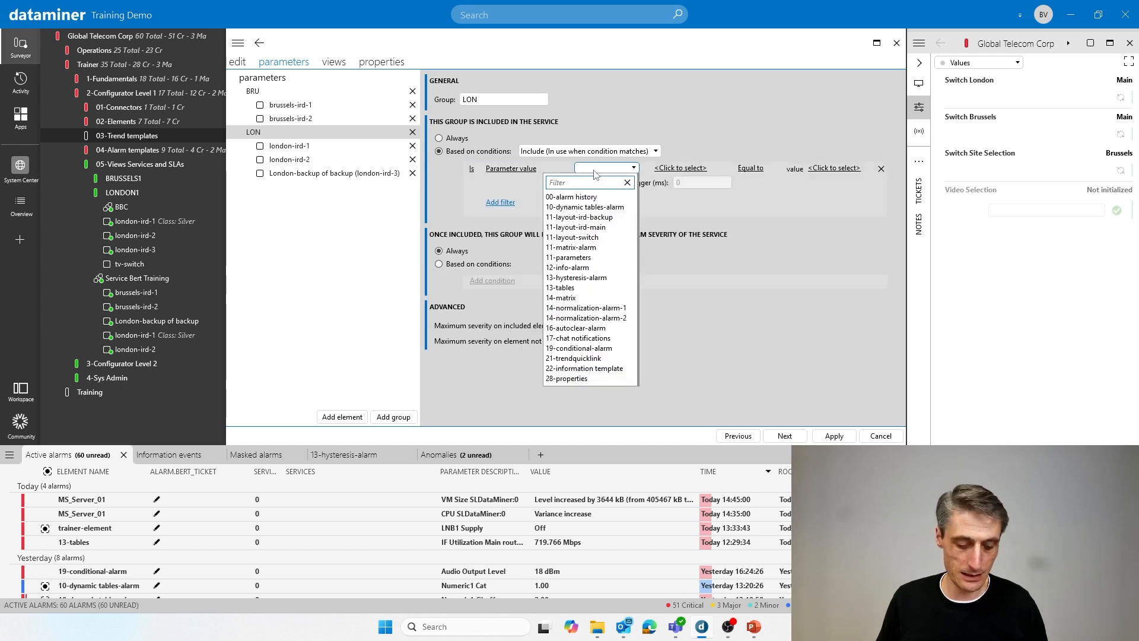
type("tv")
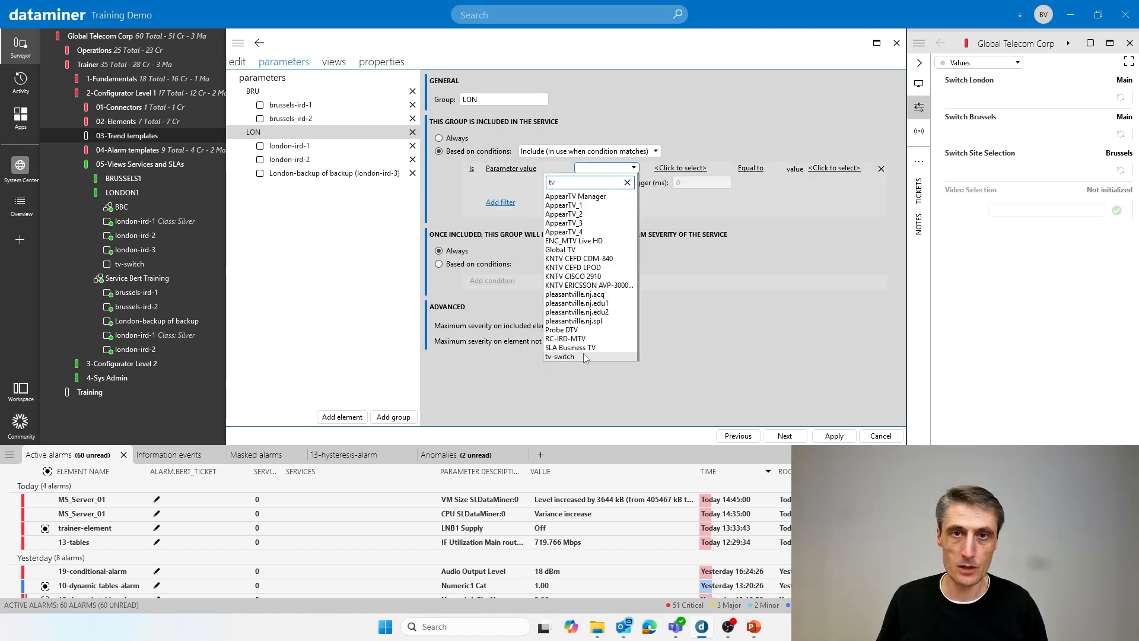
left_click(579, 354)
left_click(659, 169)
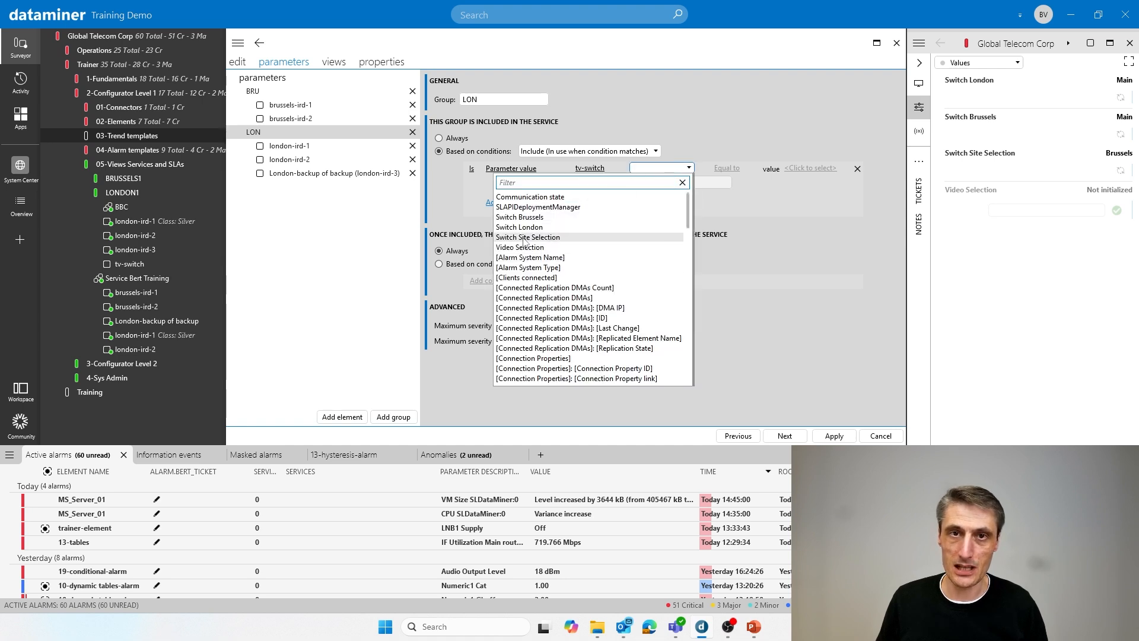
left_click(527, 238)
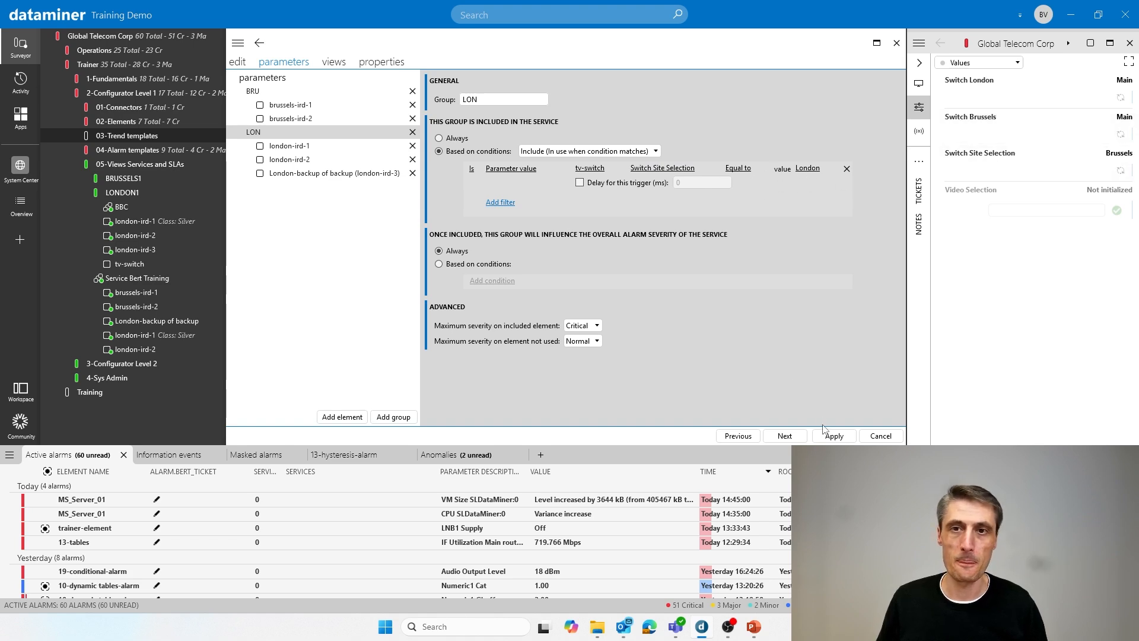
- Recheck the BRU and LON group conditions before applying the service changes, and collapse LONDON1 in the tree
left_click(254, 95)
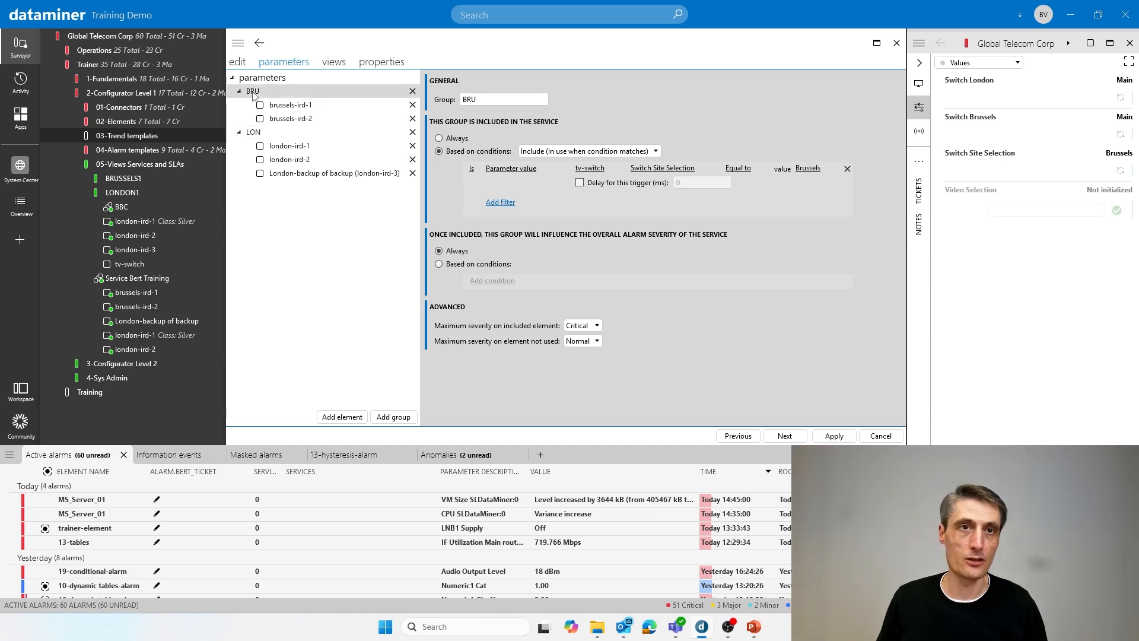
left_click(260, 134)
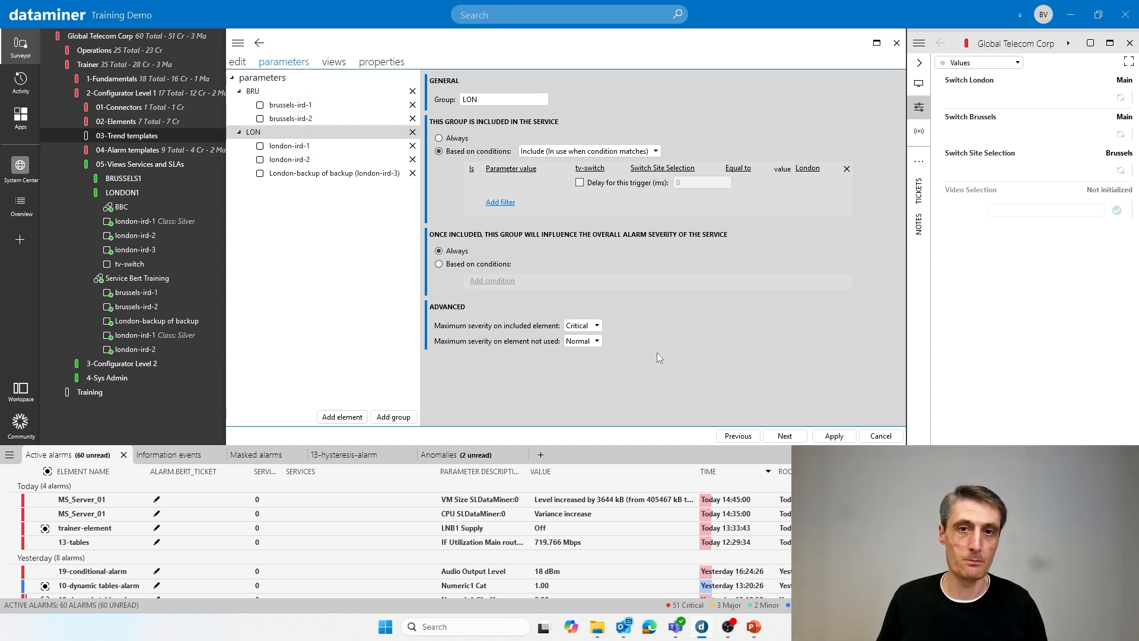
left_click(825, 433)
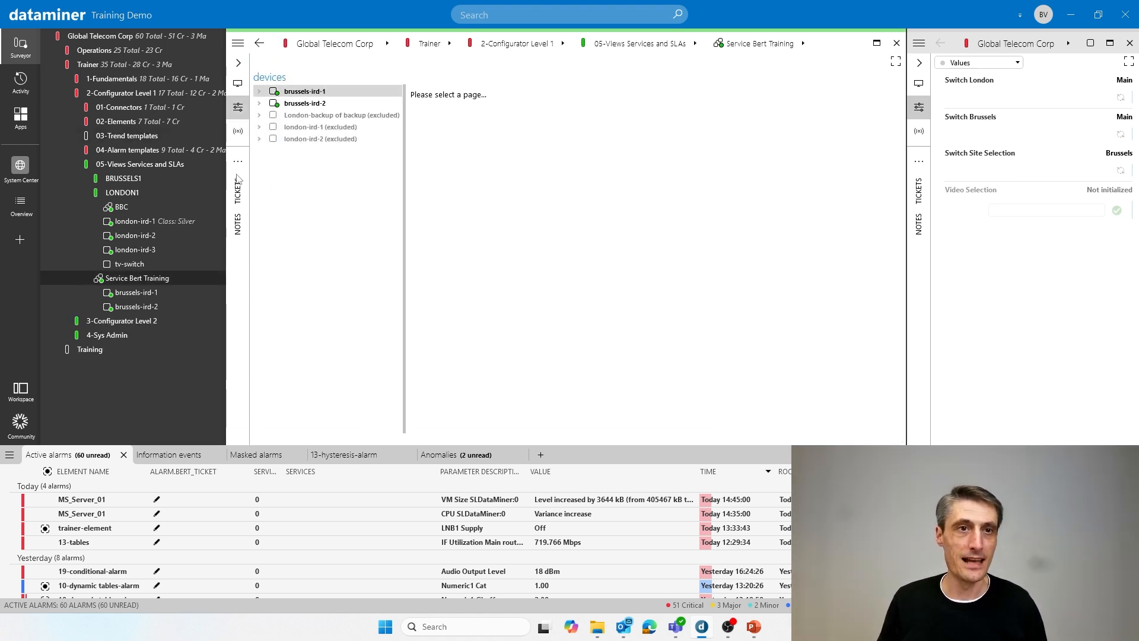
left_click(84, 193)
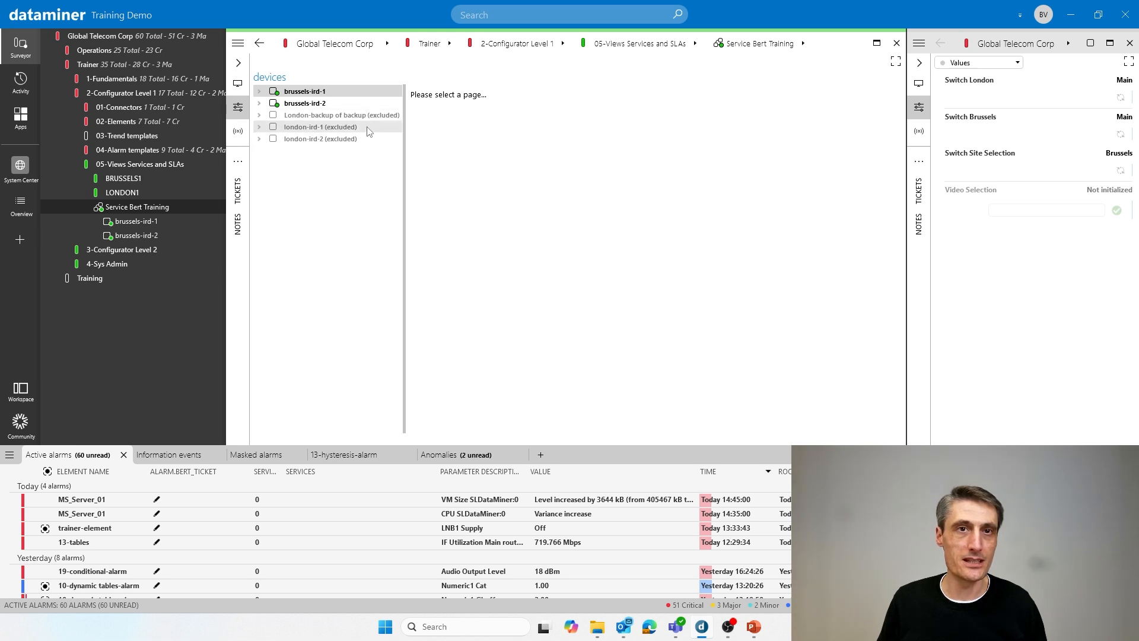
- Switch the tv-switch Site Selection back and forth between London and Brussels to check the service's included devices, ending on Brussels
left_click(1122, 171)
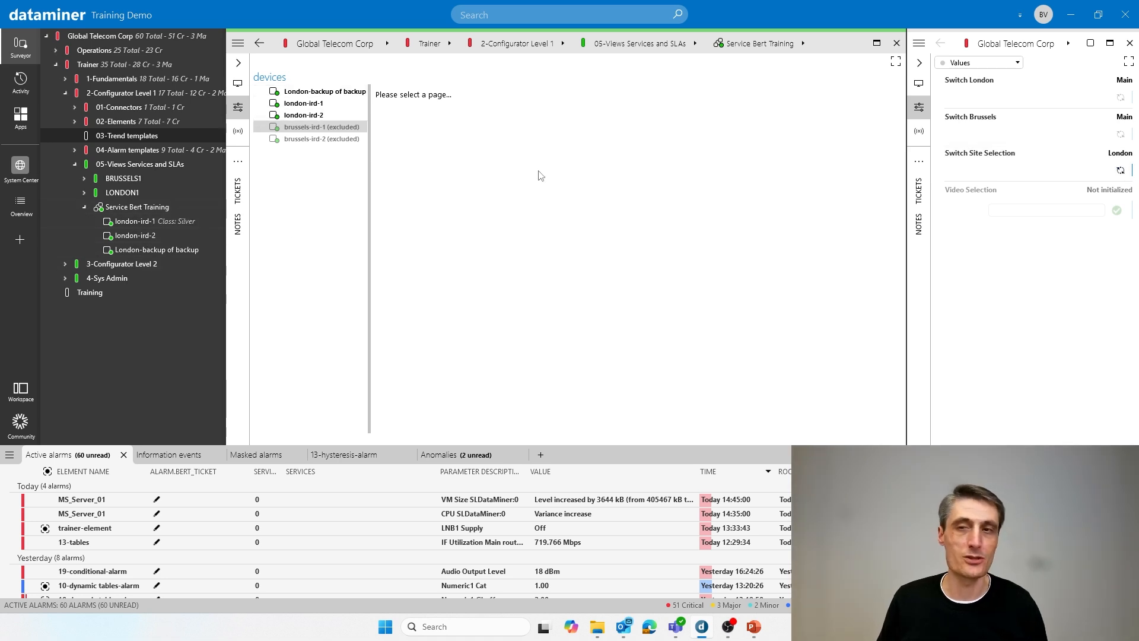
left_click(1121, 170)
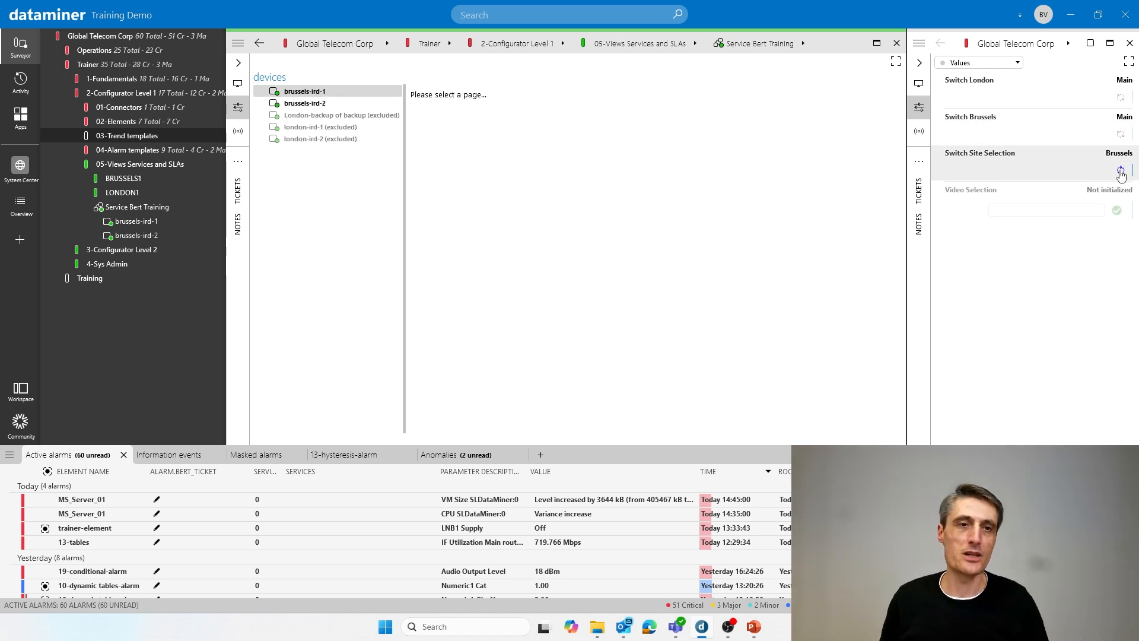
left_click(1121, 171)
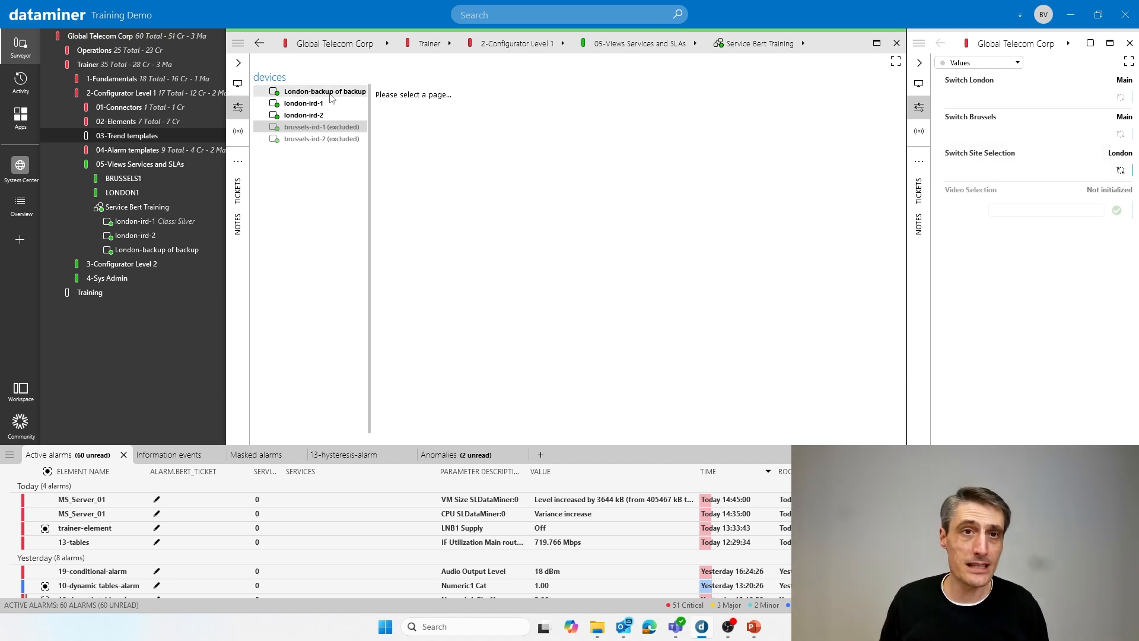
left_click(1121, 172)
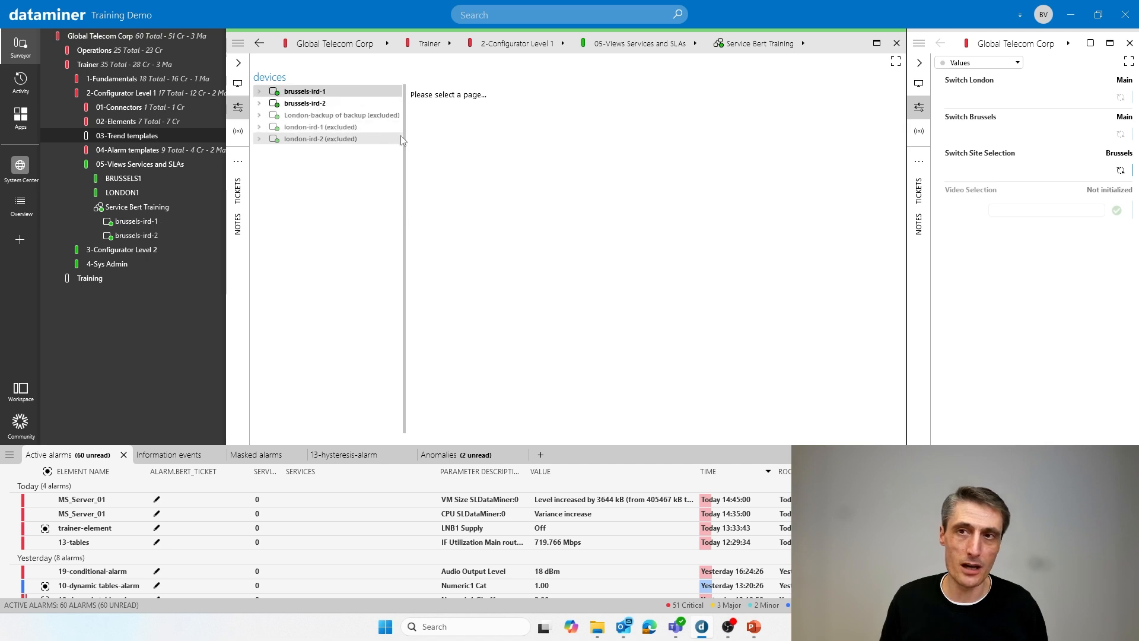
- Set the Audio Output Level of brussels-ird-1 to 15 dBm within the service and select its entry among the active alarms
left_click(259, 91)
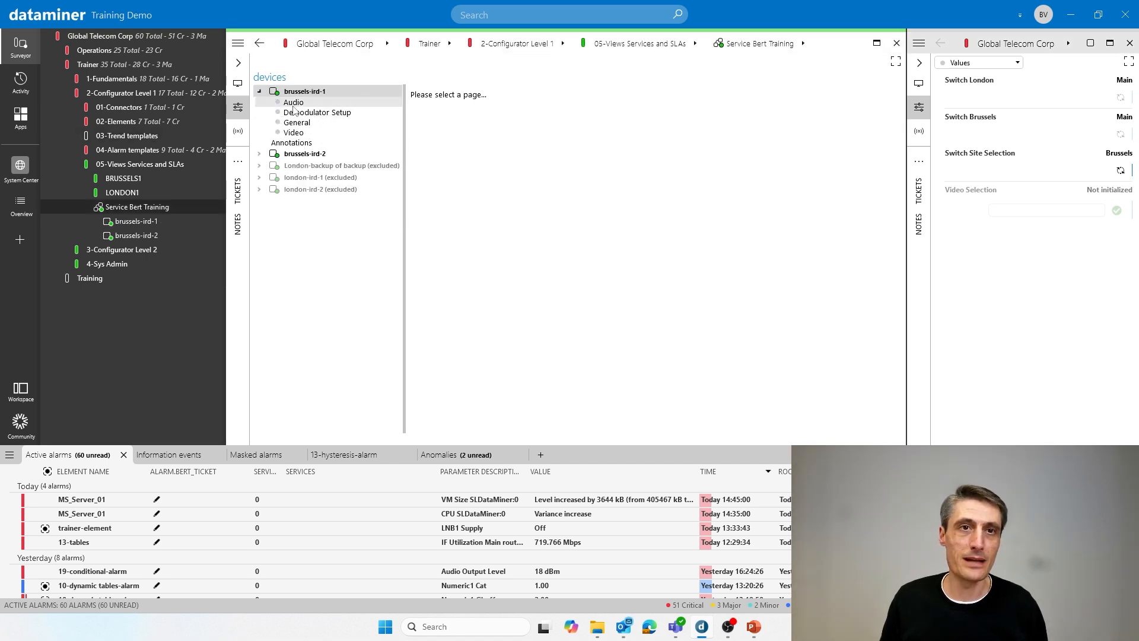
left_click(294, 103)
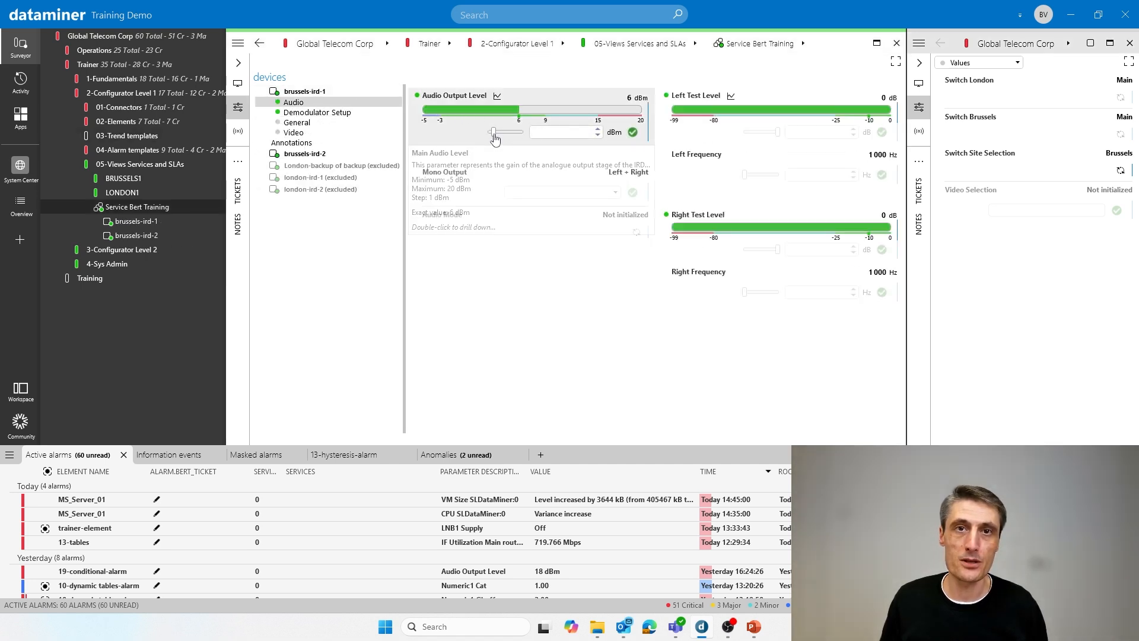
left_click_drag(494, 134, 518, 135)
left_click(633, 132)
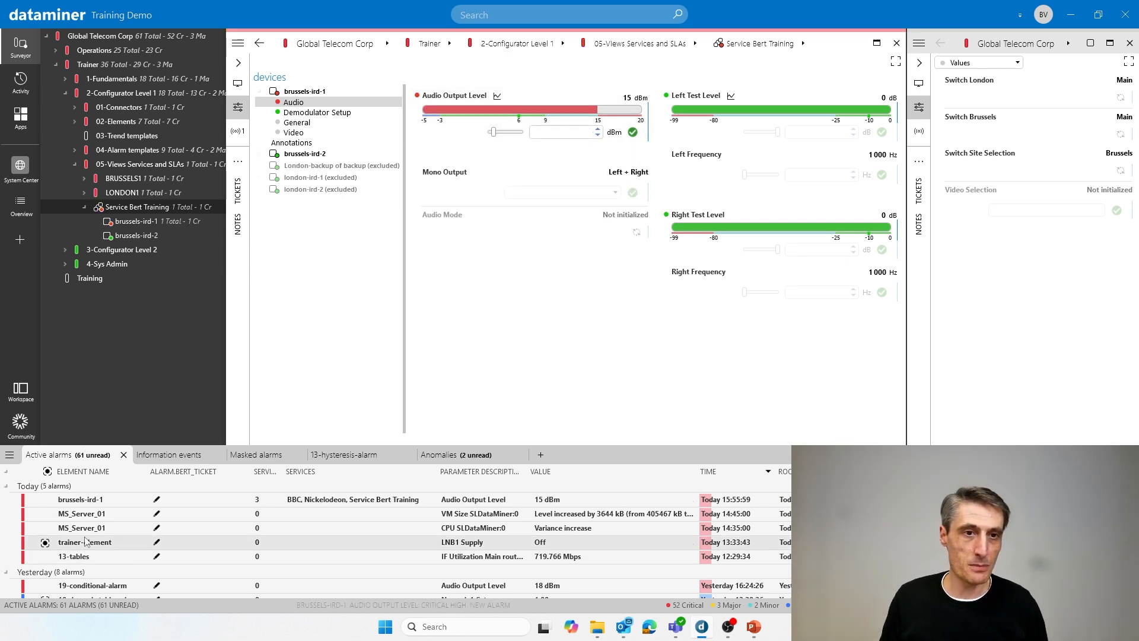
left_click(396, 502)
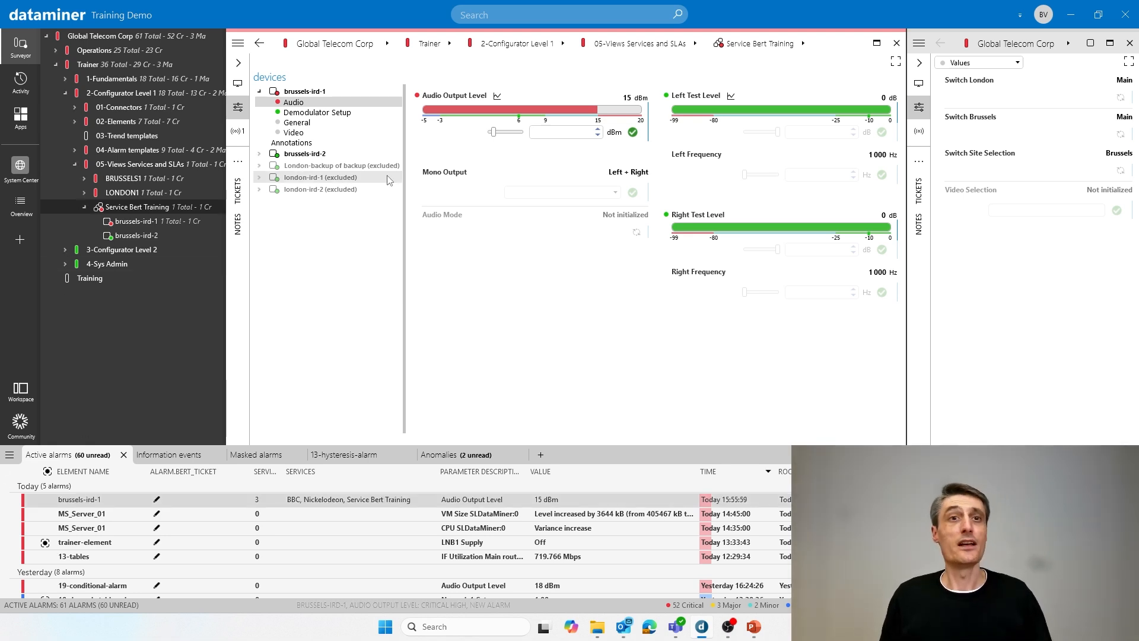
left_click(259, 92)
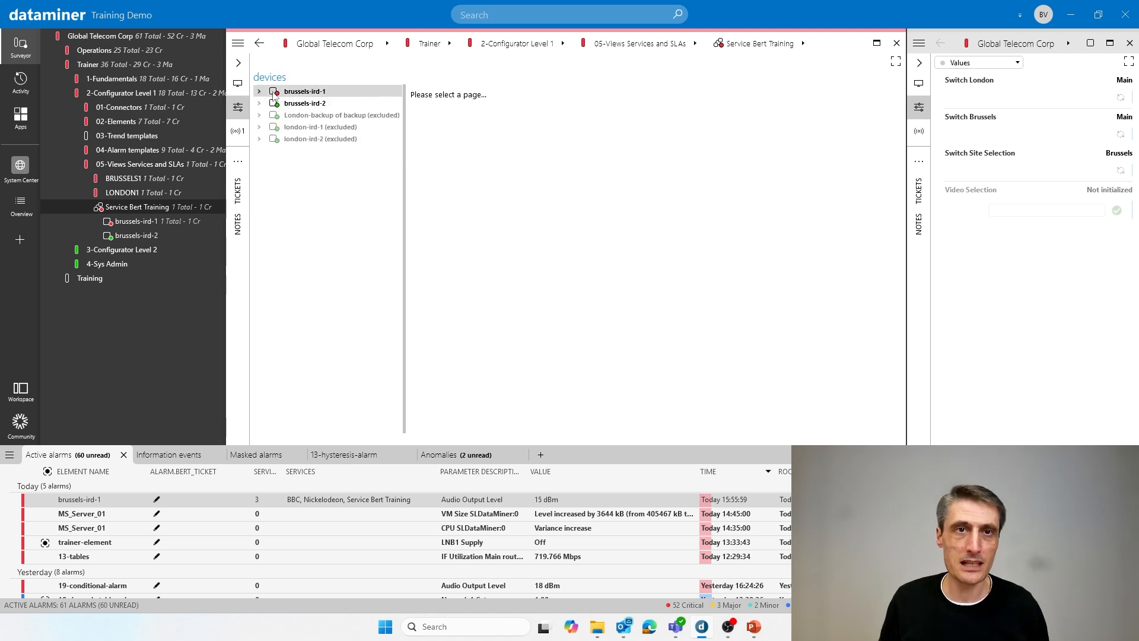
- Switch the site selection to London and open the Audio page of the excluded brussels-ird-1
left_click(1121, 171)
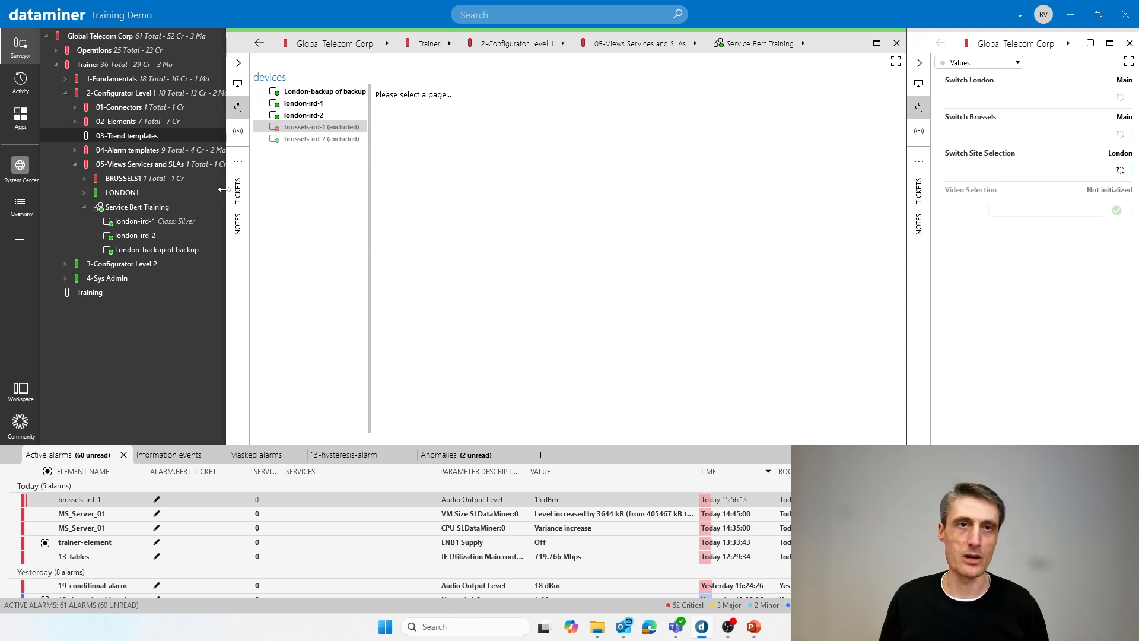
left_click(260, 127)
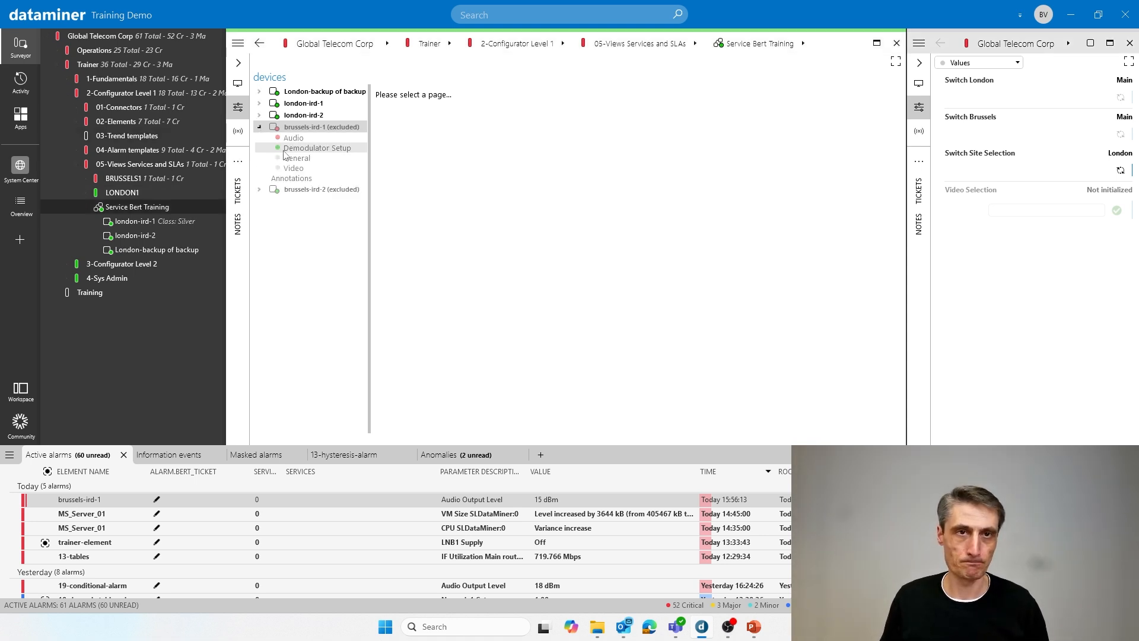
left_click(293, 138)
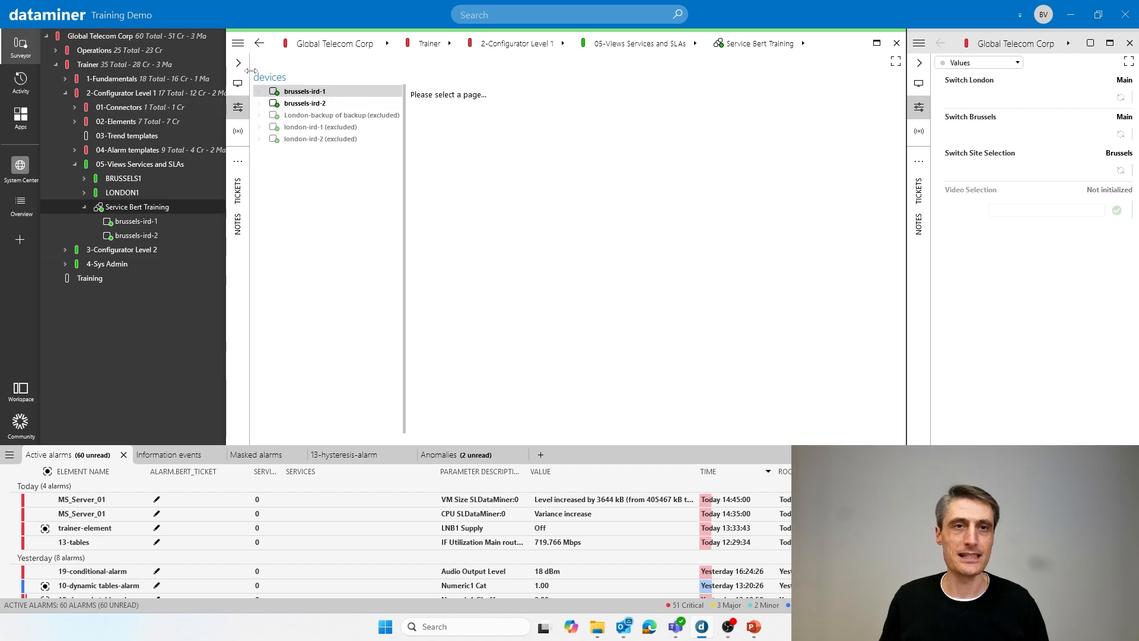
- Open the Service Bert Training service for editing and show the BRU group's settings among its parameters
left_click(238, 46)
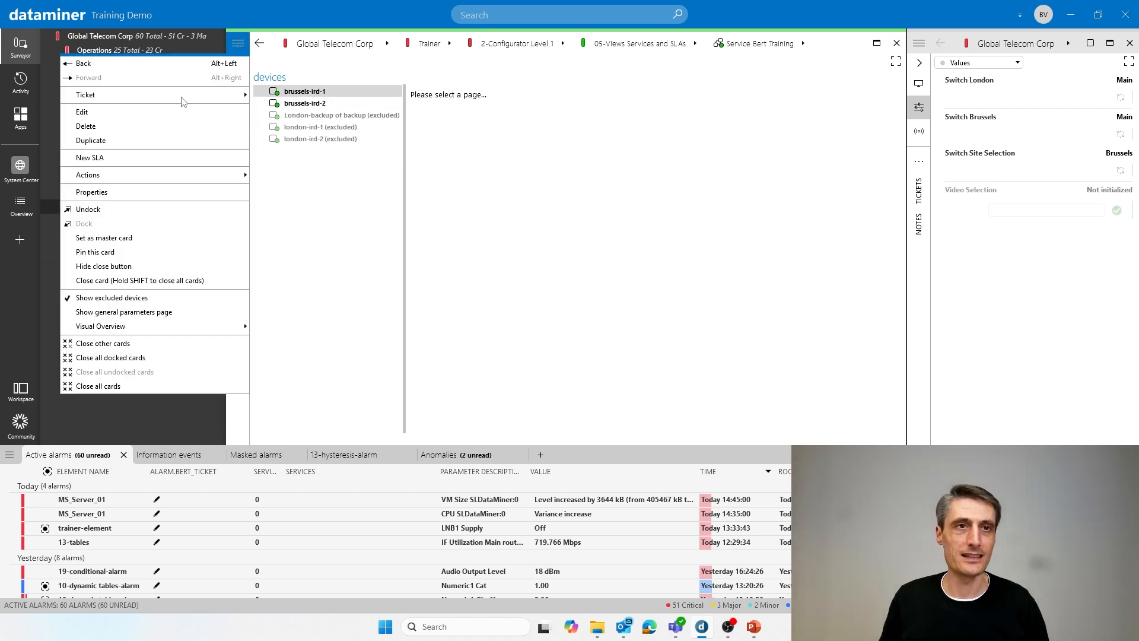
left_click(150, 117)
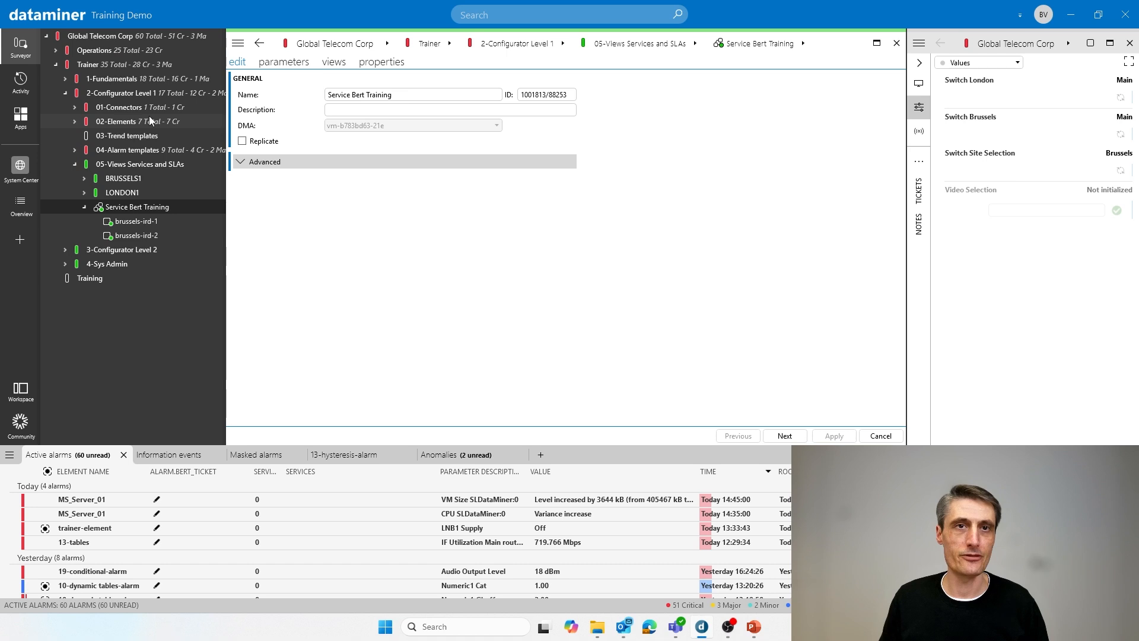
left_click(276, 64)
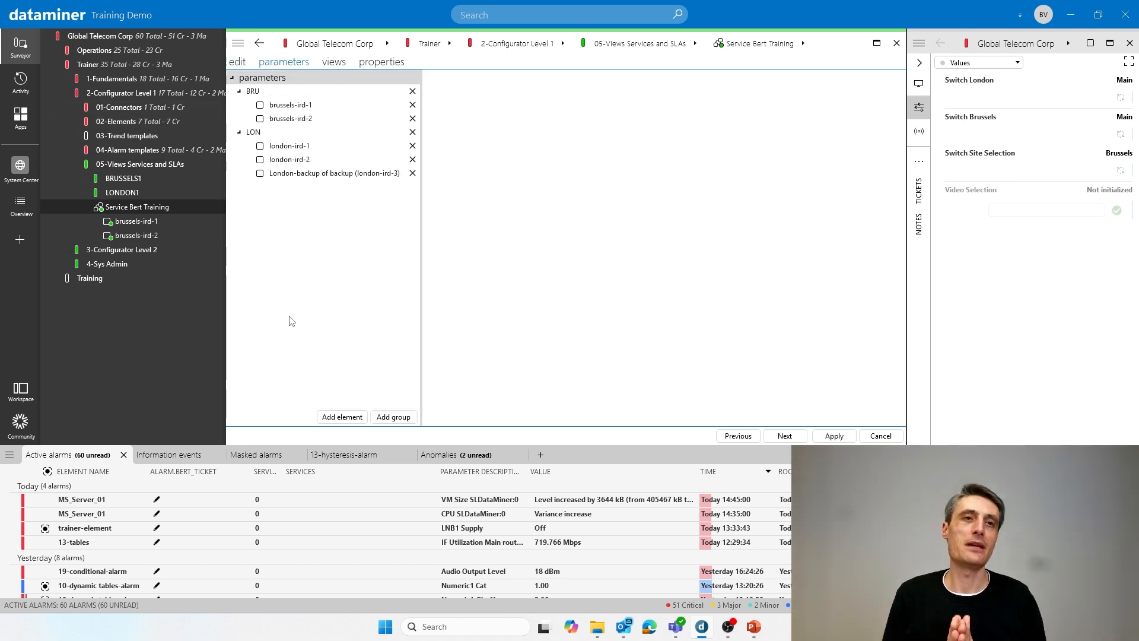
left_click(263, 92)
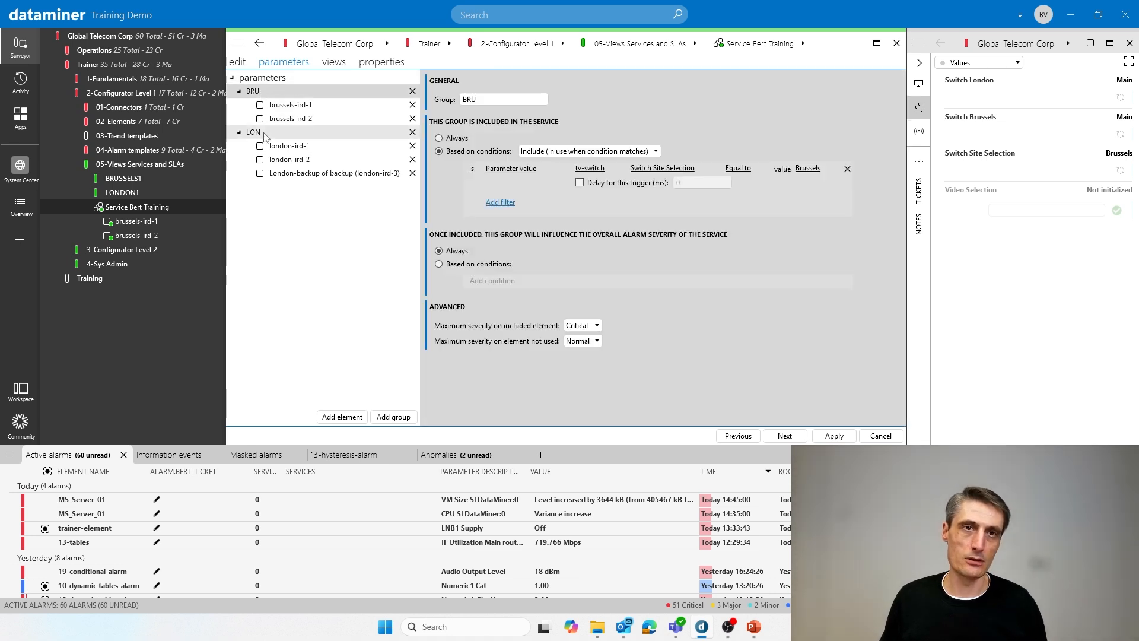
- Let brussels-ird-1 influence the service's alarm severity only when the tv-switch Switch Brussels parameter value equals Main
left_click(292, 107)
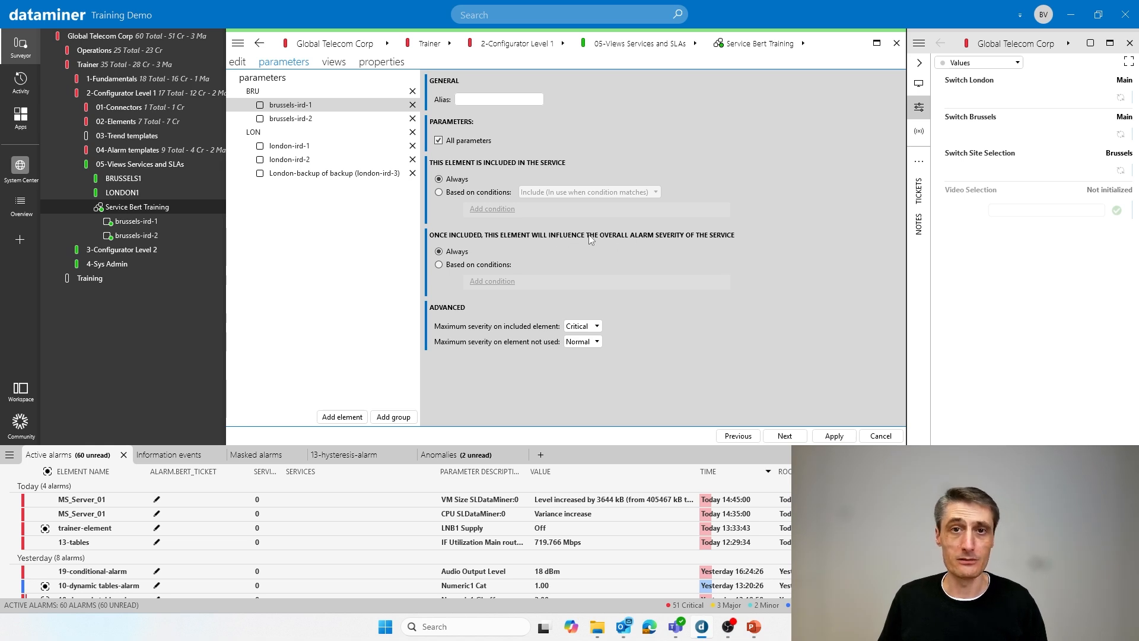
left_click(439, 265)
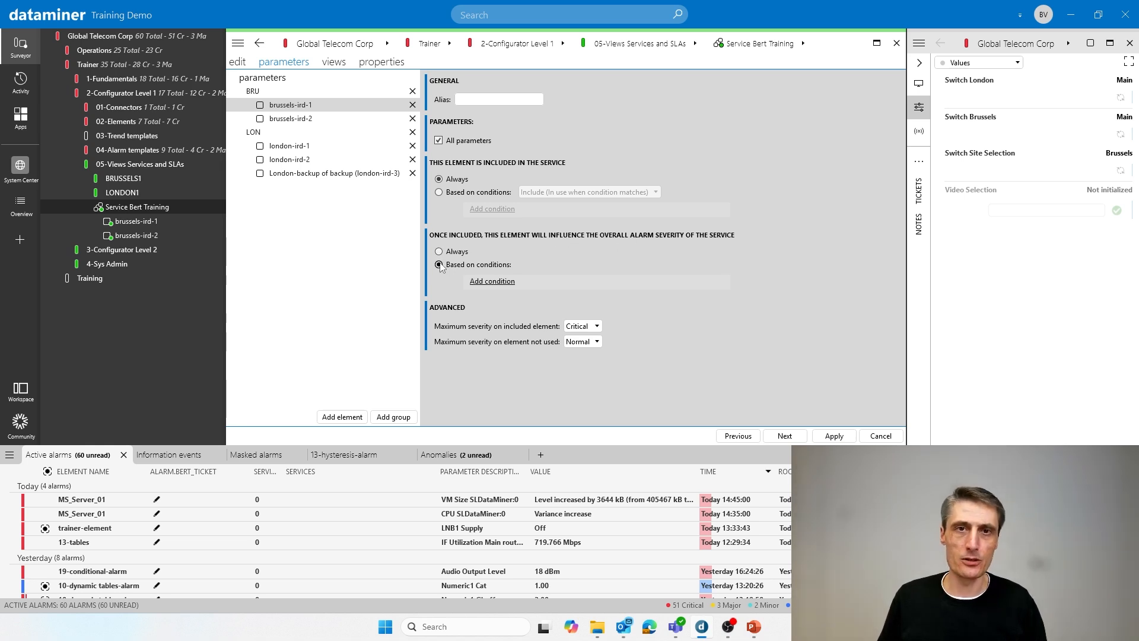
left_click(507, 283)
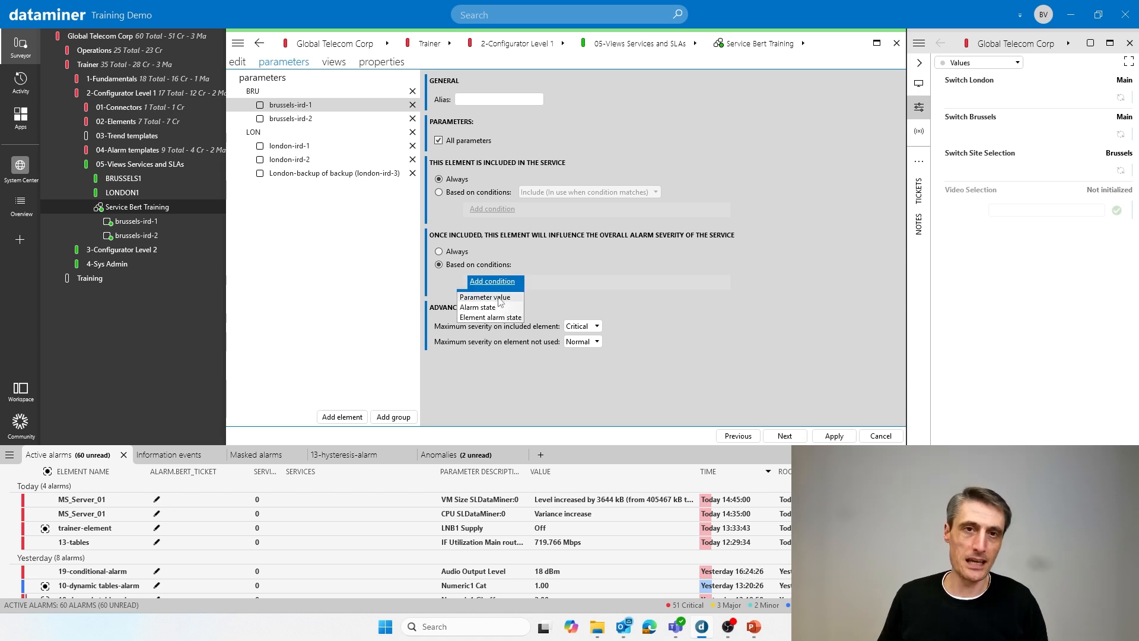
left_click(499, 298)
left_click(593, 283)
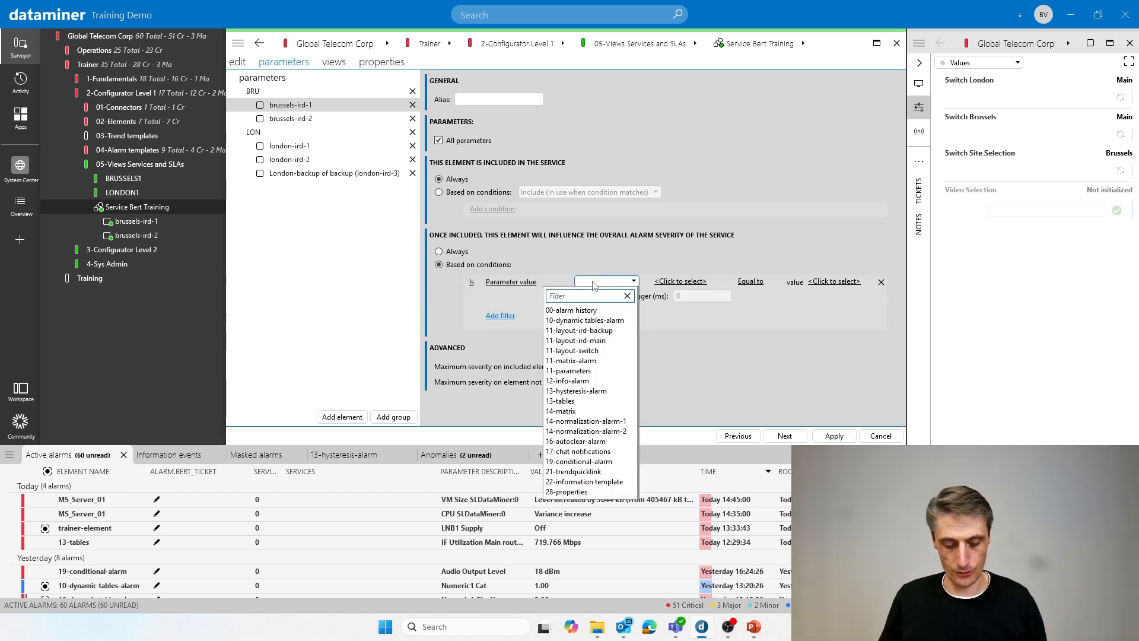
type("tv")
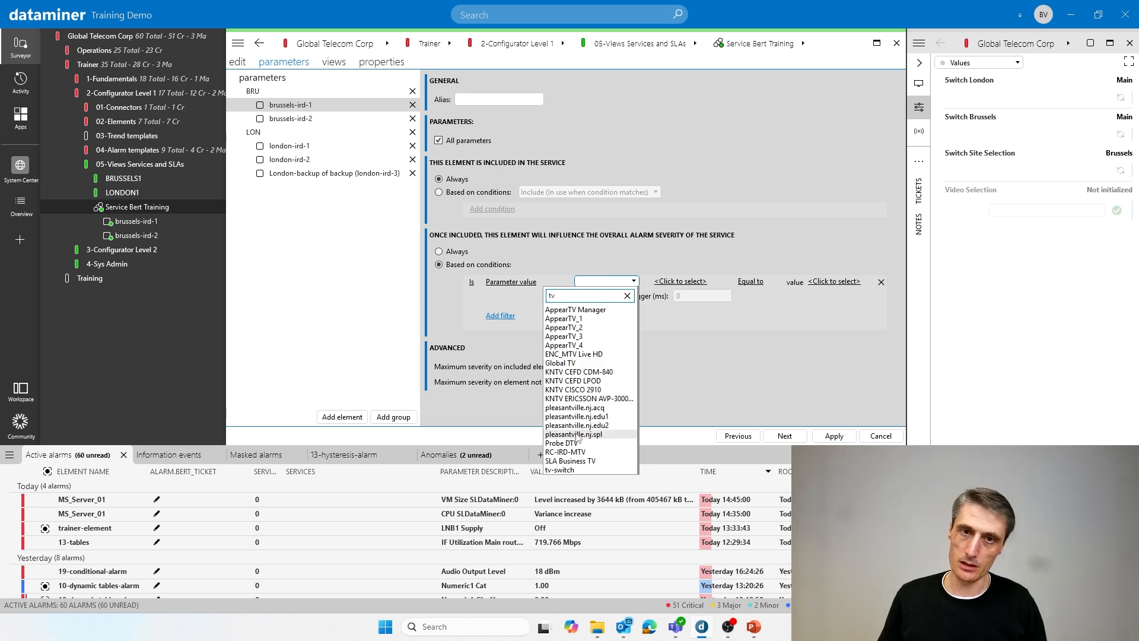
left_click(561, 469)
left_click(659, 282)
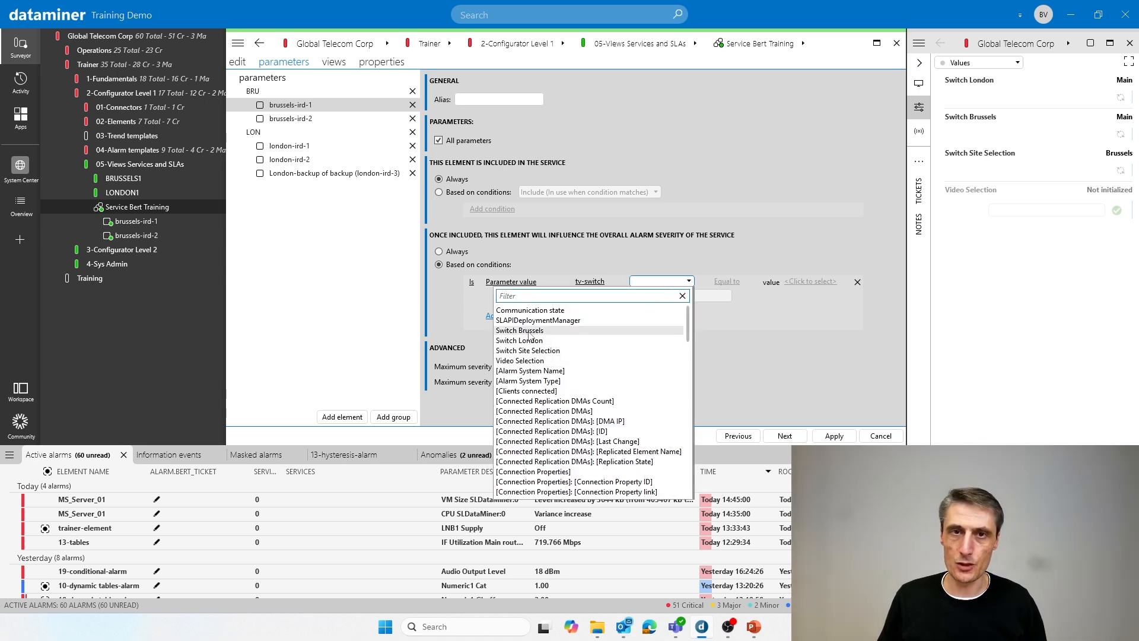
left_click(529, 333)
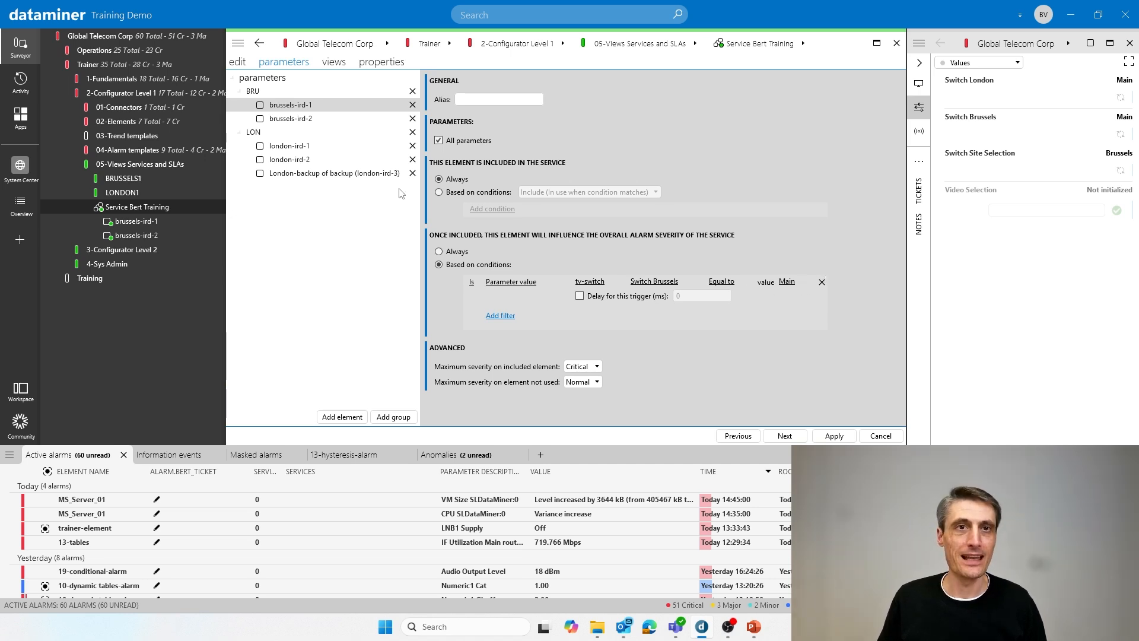
- Let brussels-ird-2 influence the service's alarm severity only when the tv-switch Switch Brussels parameter value equals Backup
left_click(304, 120)
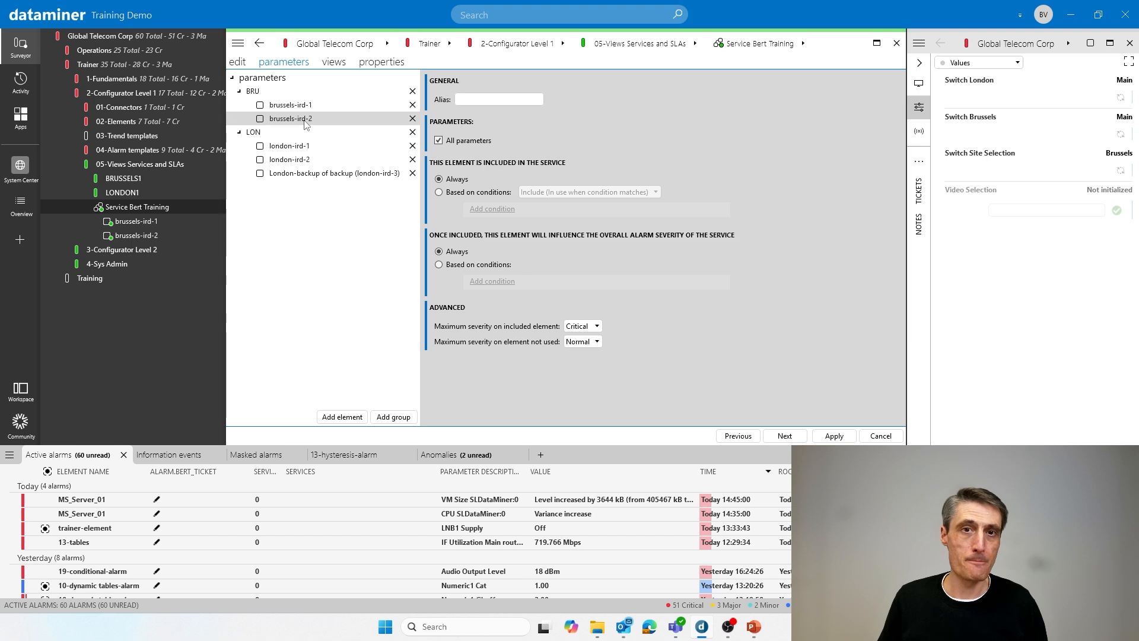
left_click(477, 265)
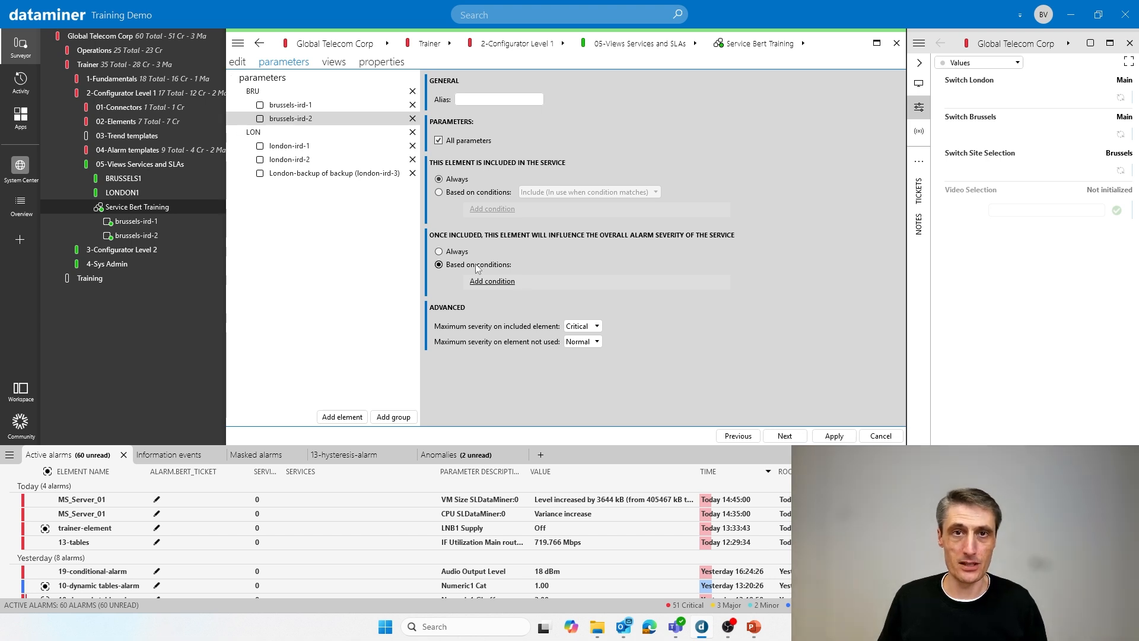
left_click(486, 282)
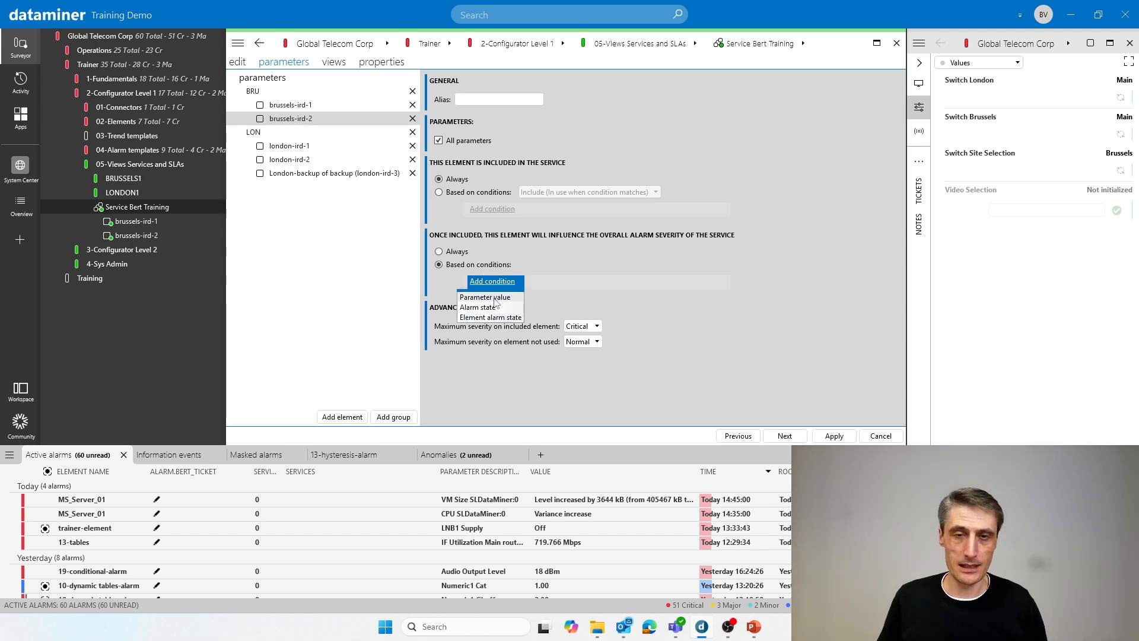
left_click(497, 297)
left_click(591, 284)
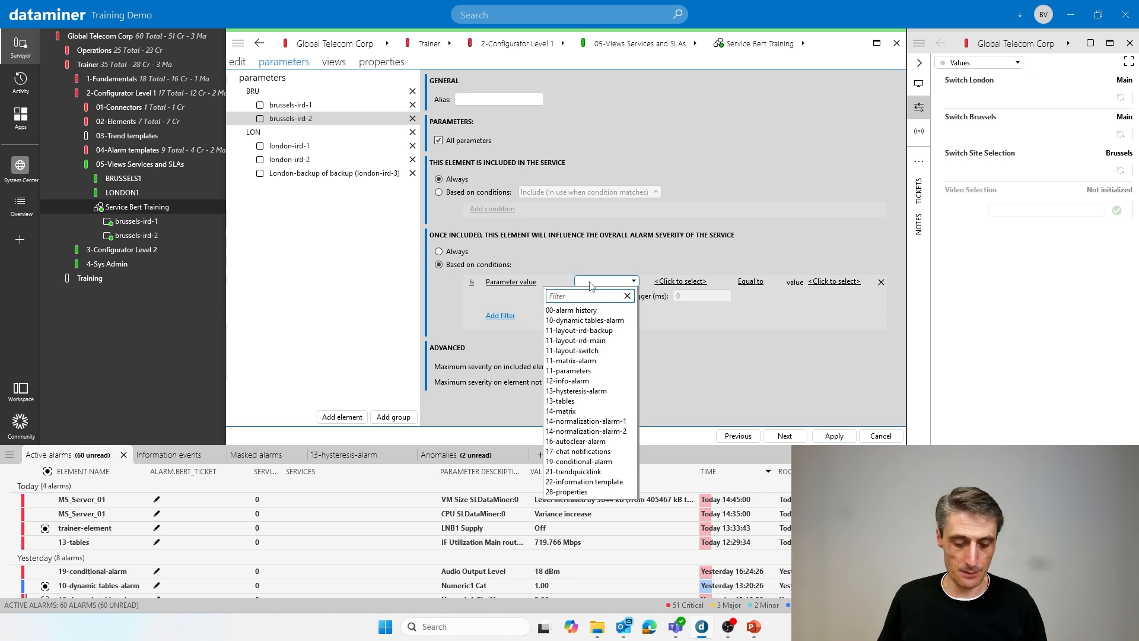
type("tv")
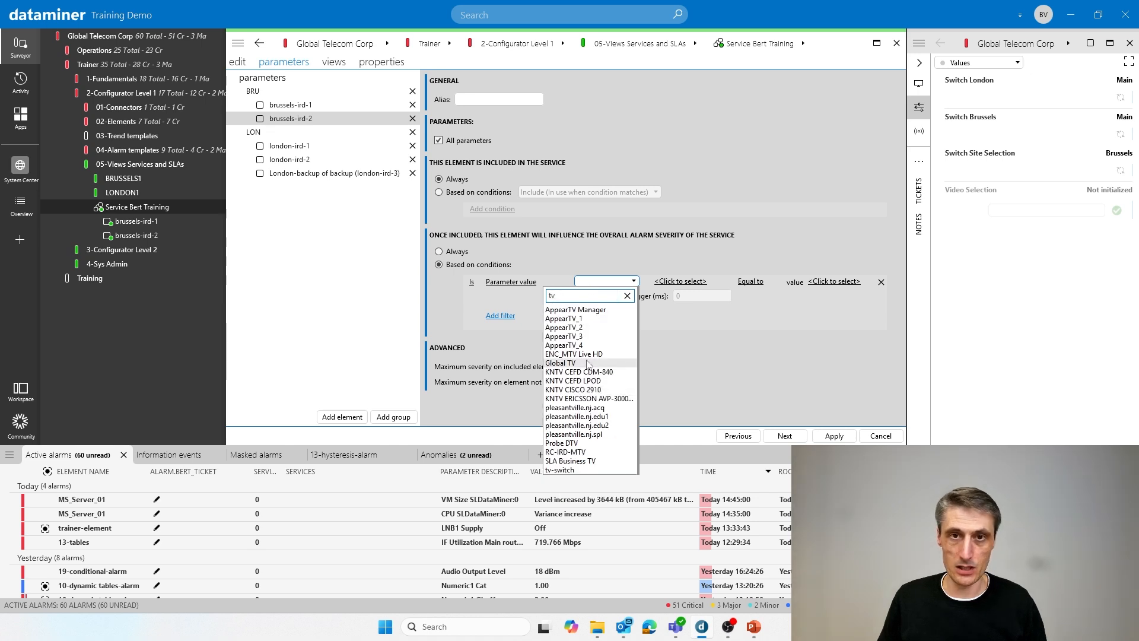
left_click(561, 470)
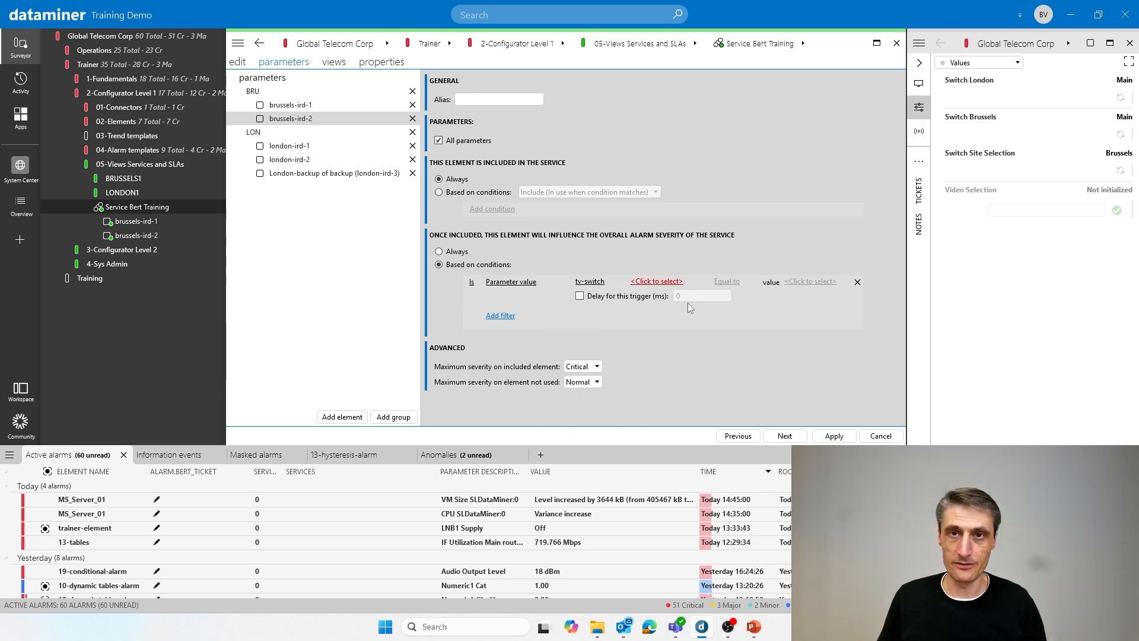
left_click(664, 283)
left_click(536, 333)
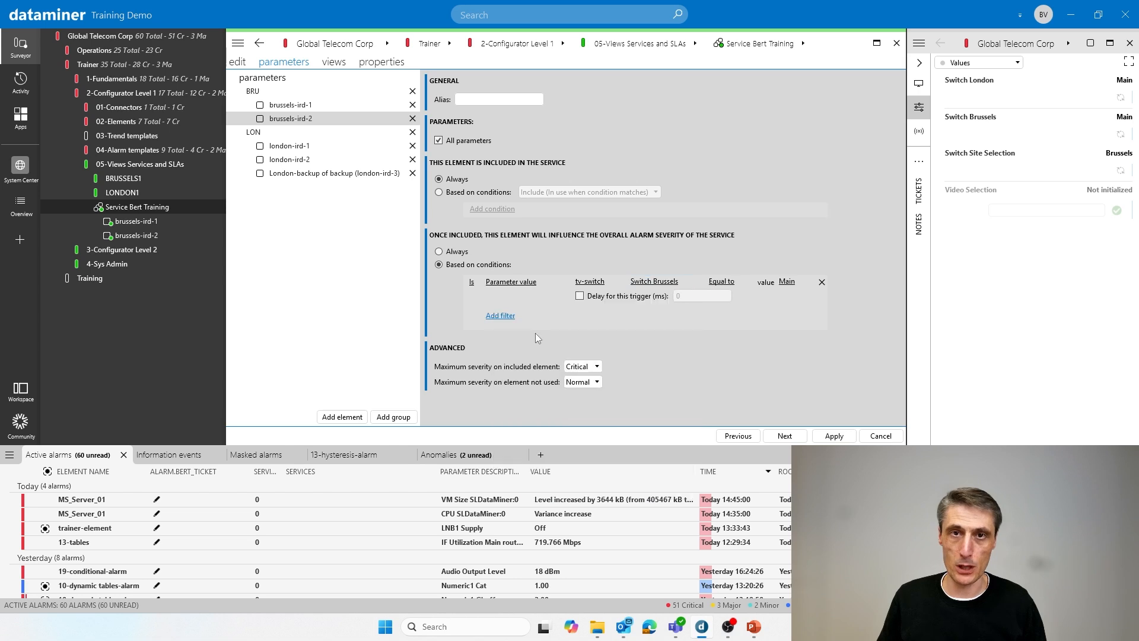
left_click(791, 284)
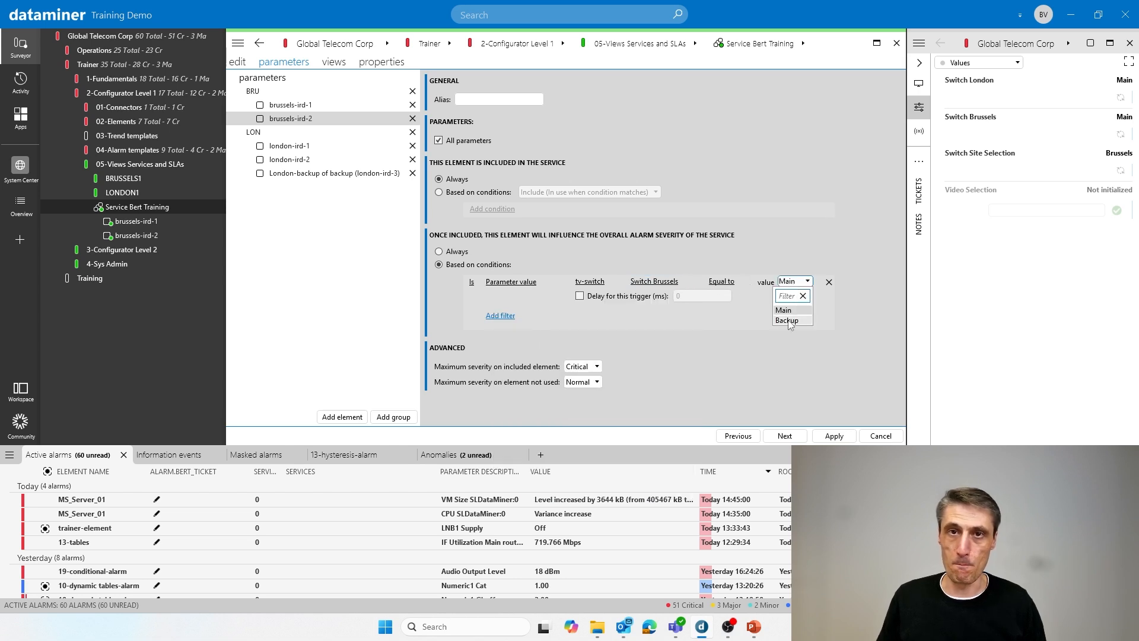
left_click(788, 321)
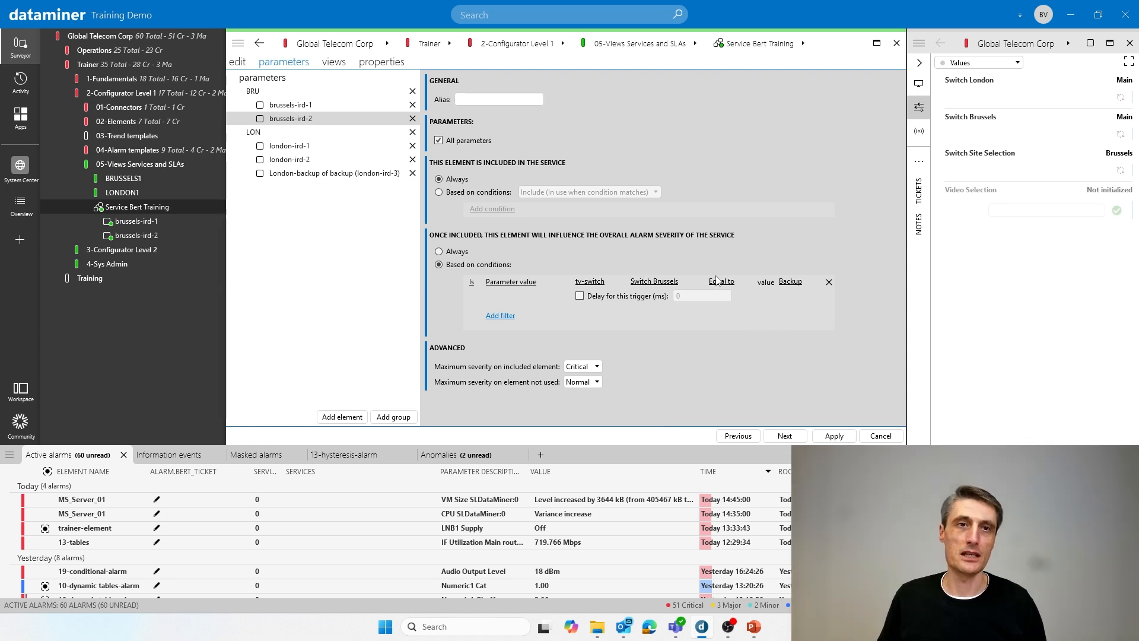
- Recheck the severity conditions of brussels-ird-1 and brussels-ird-2, and apply the service changes
left_click(291, 107)
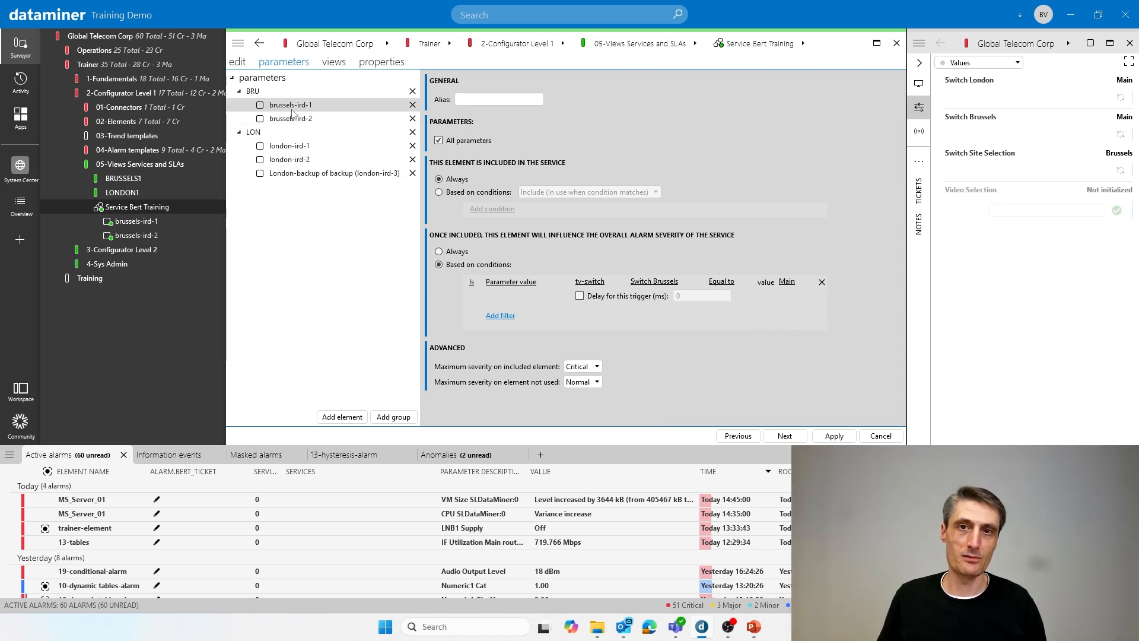
left_click(308, 121)
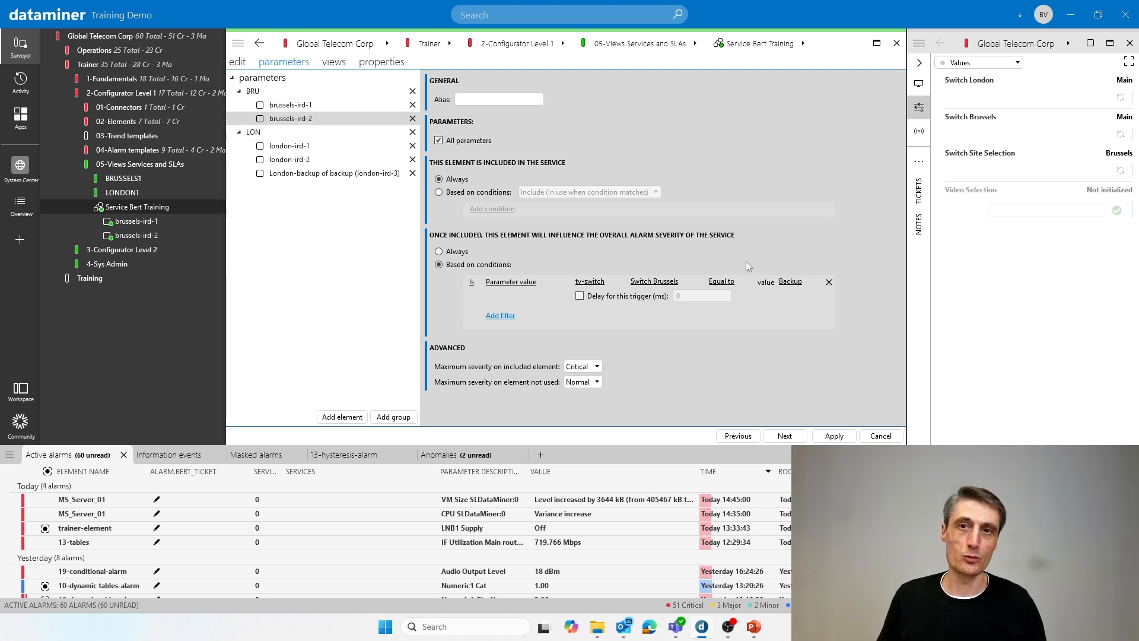
left_click(835, 436)
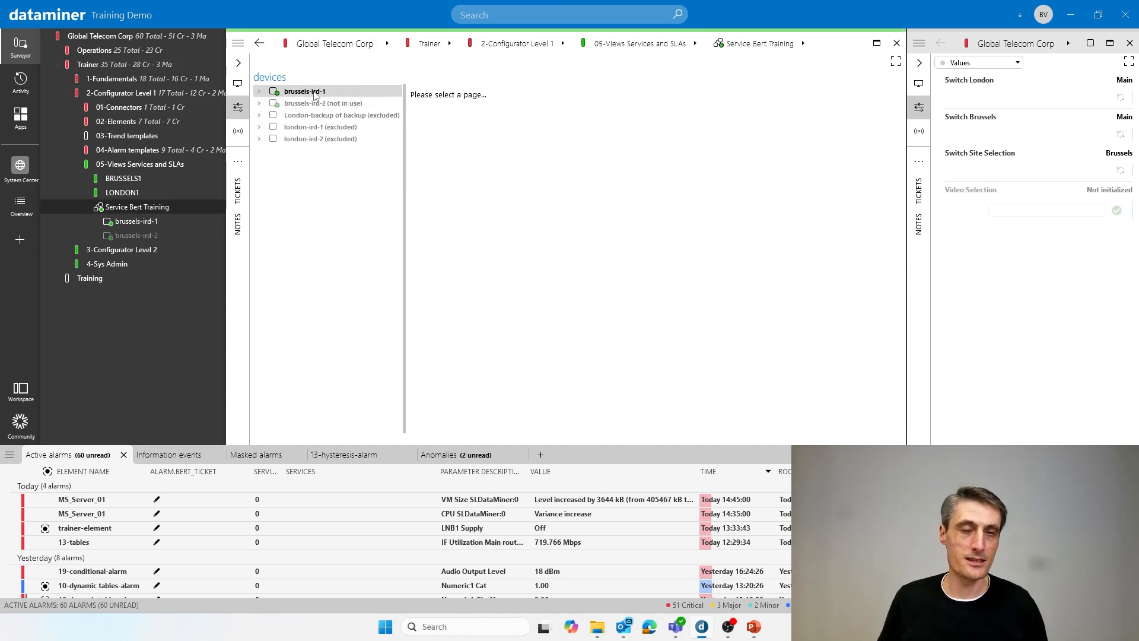
- Raise the Audio Output Level of brussels-ird-1 to 18 dBm on its Audio page in the service
left_click(260, 92)
left_click(260, 92)
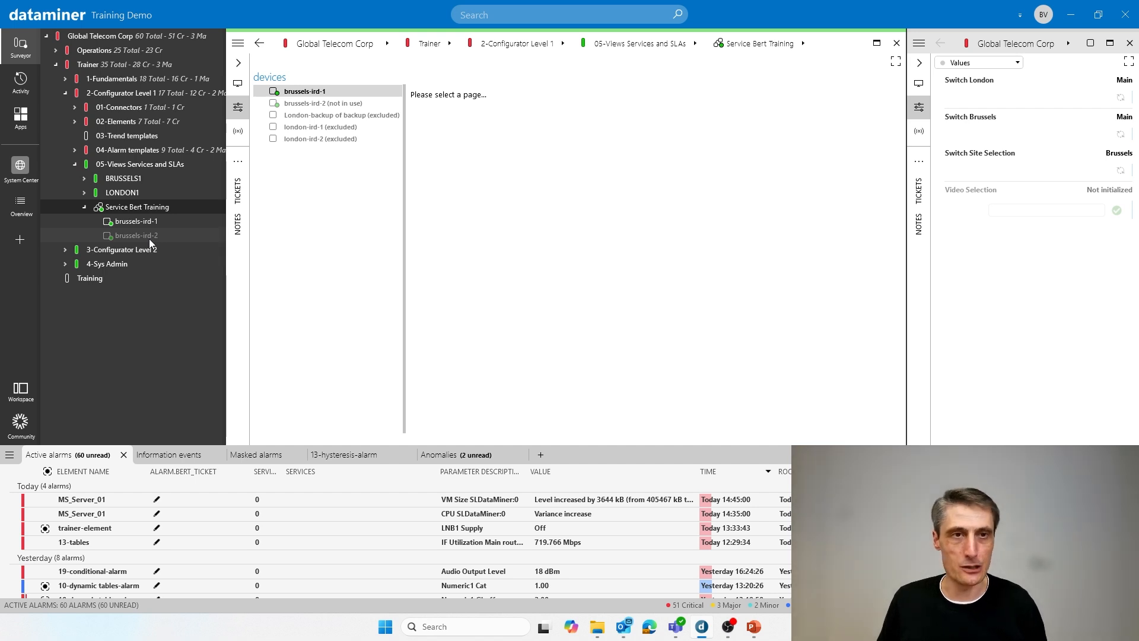
left_click(260, 91)
left_click(293, 102)
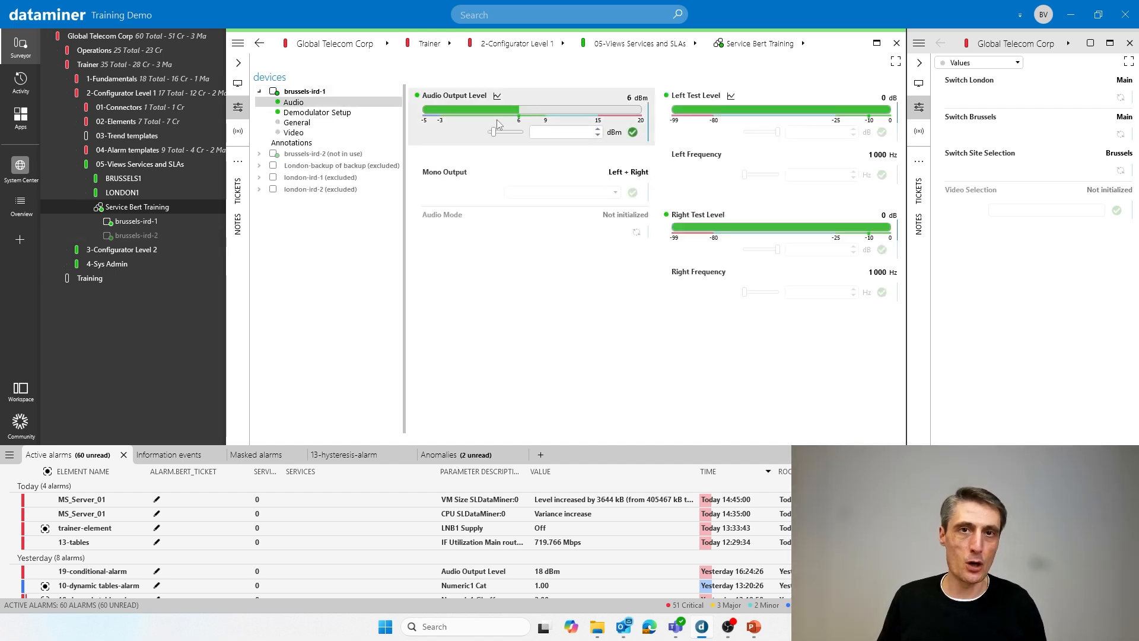
left_click_drag(493, 132, 522, 132)
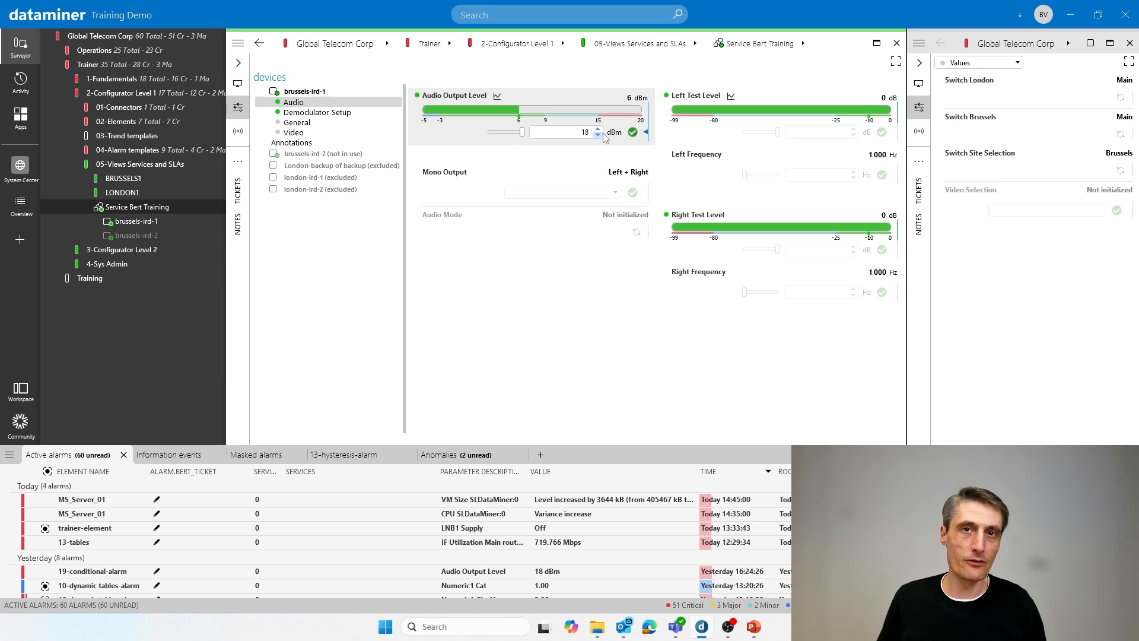
left_click(633, 132)
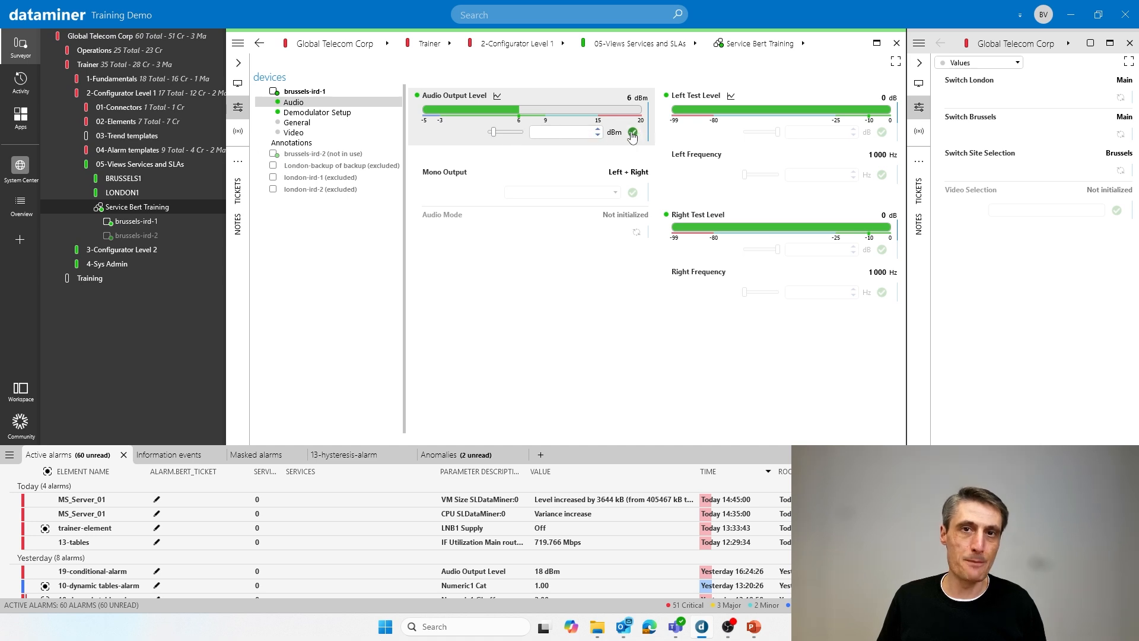
- Check the brussels-ird-1 alarm, return its Audio Output Level to 6 dBm and collapse the device
left_click(571, 131)
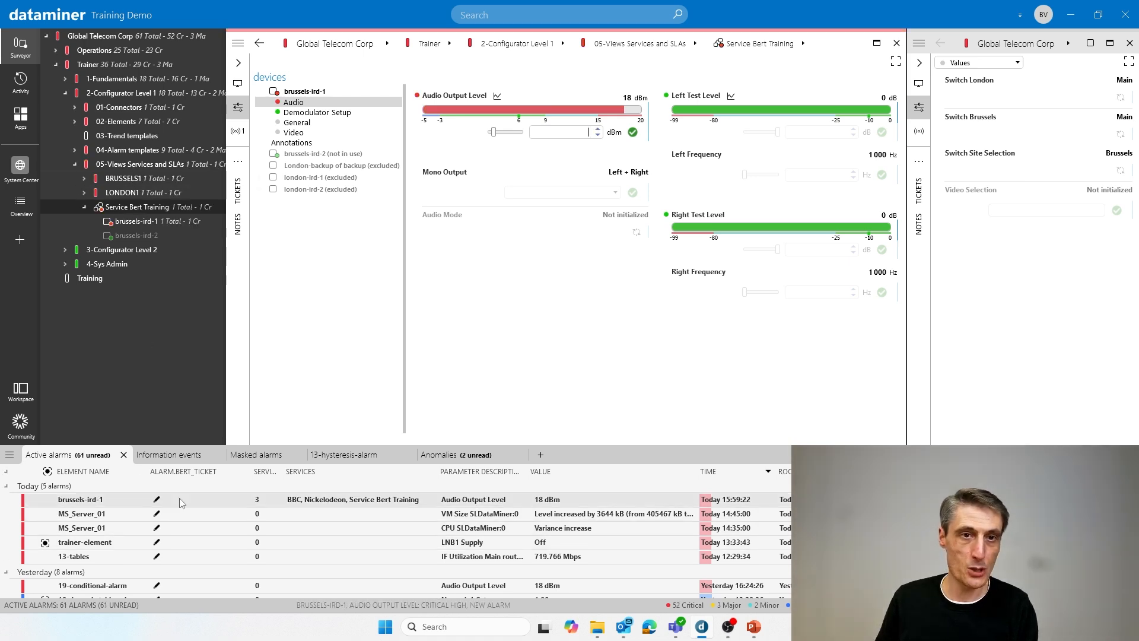
left_click(151, 504)
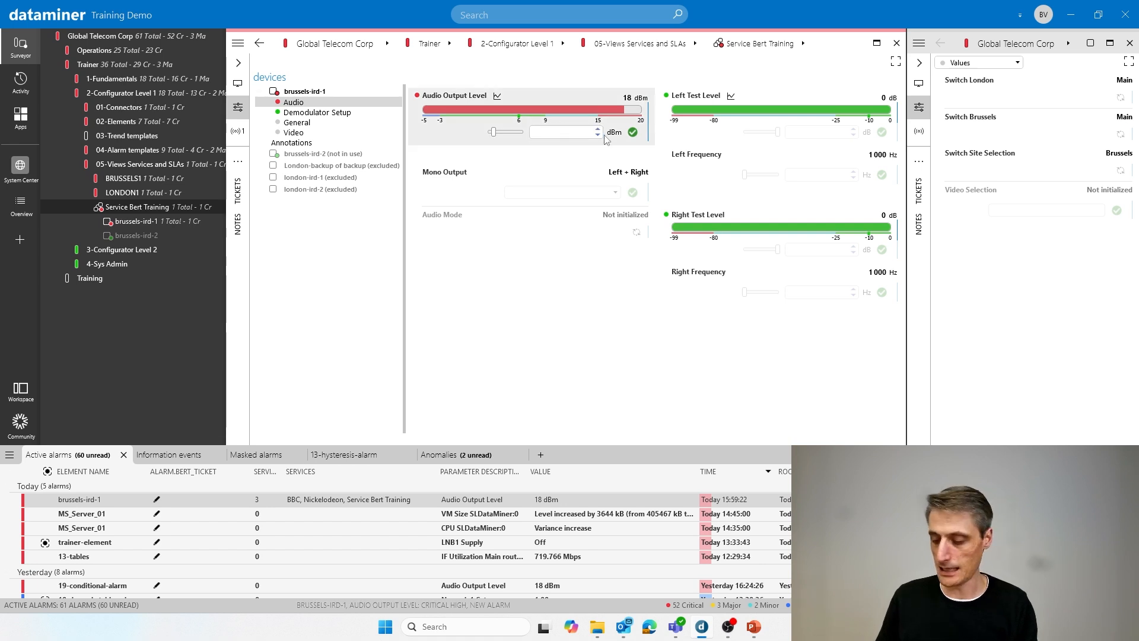
left_click(633, 133)
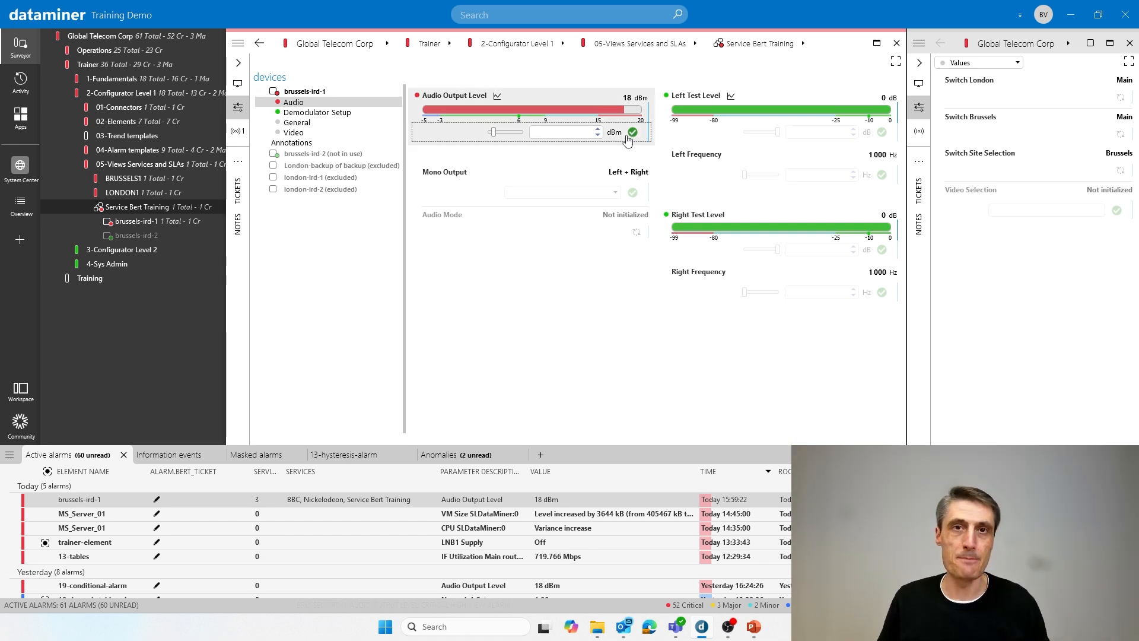
left_click(259, 91)
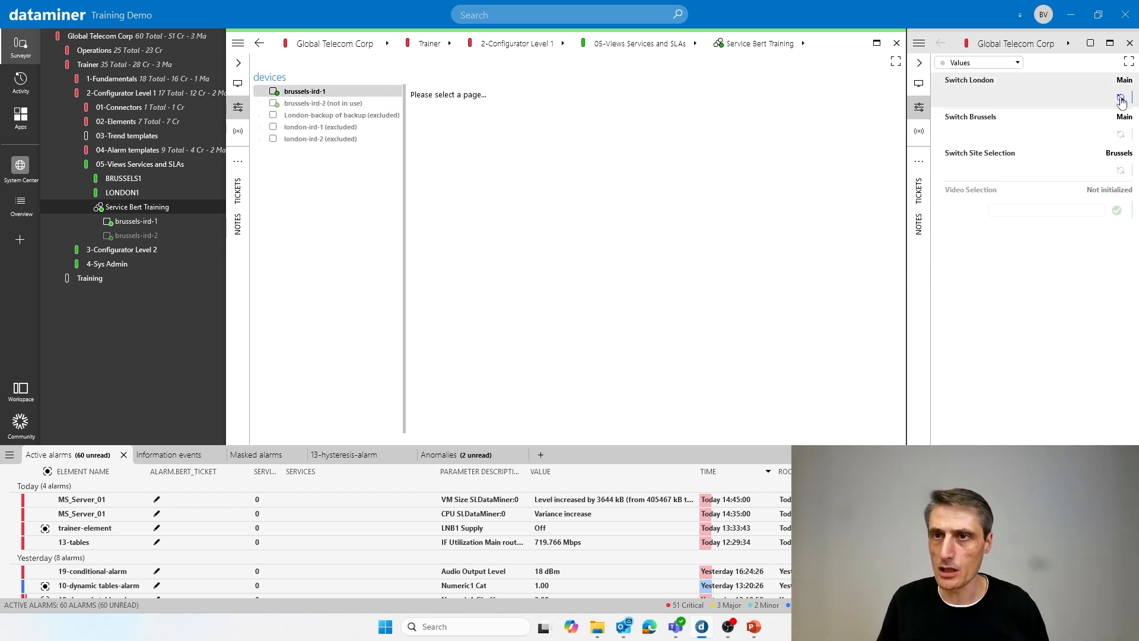
- Raise the Audio Output Level of brussels-ird-2 to 15 dBm on its Audio page in the service
left_click(1121, 134)
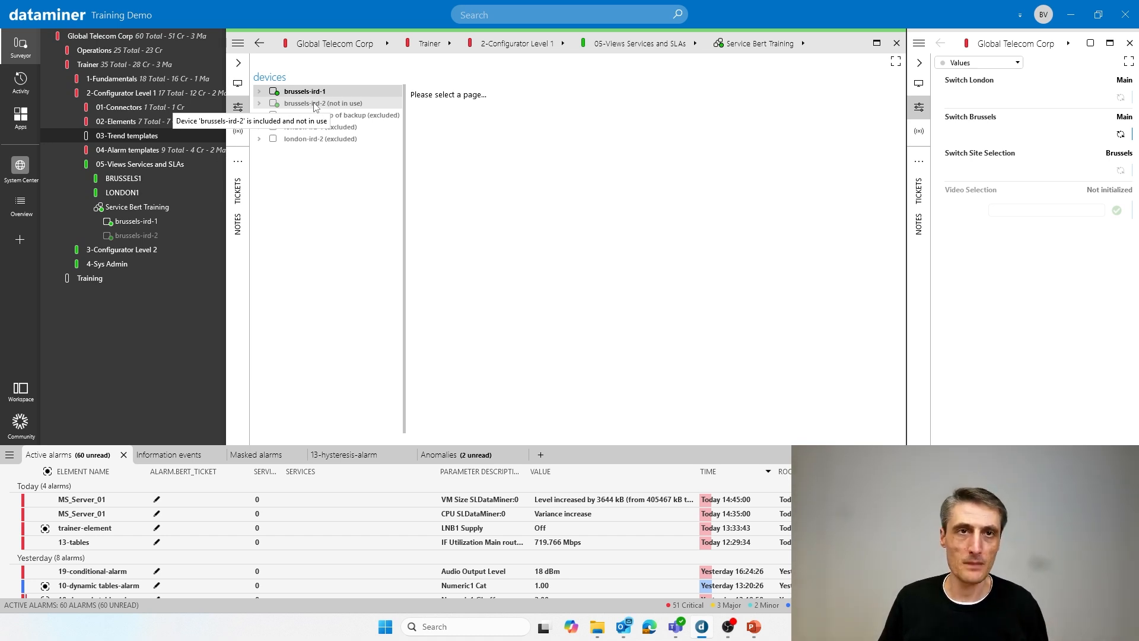
left_click(259, 104)
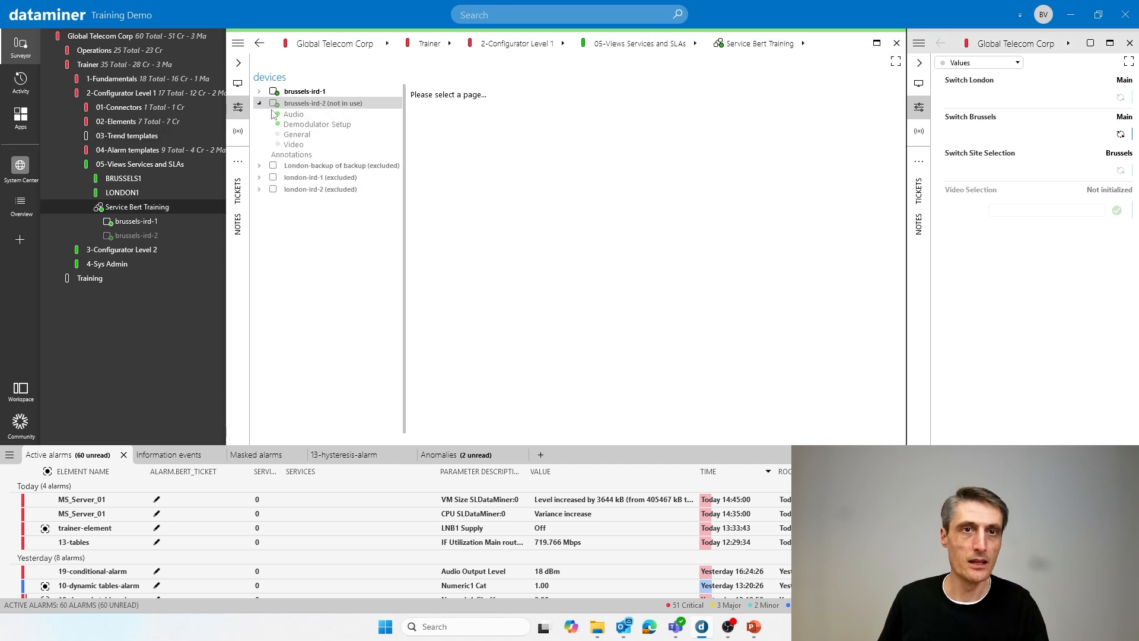
left_click(284, 114)
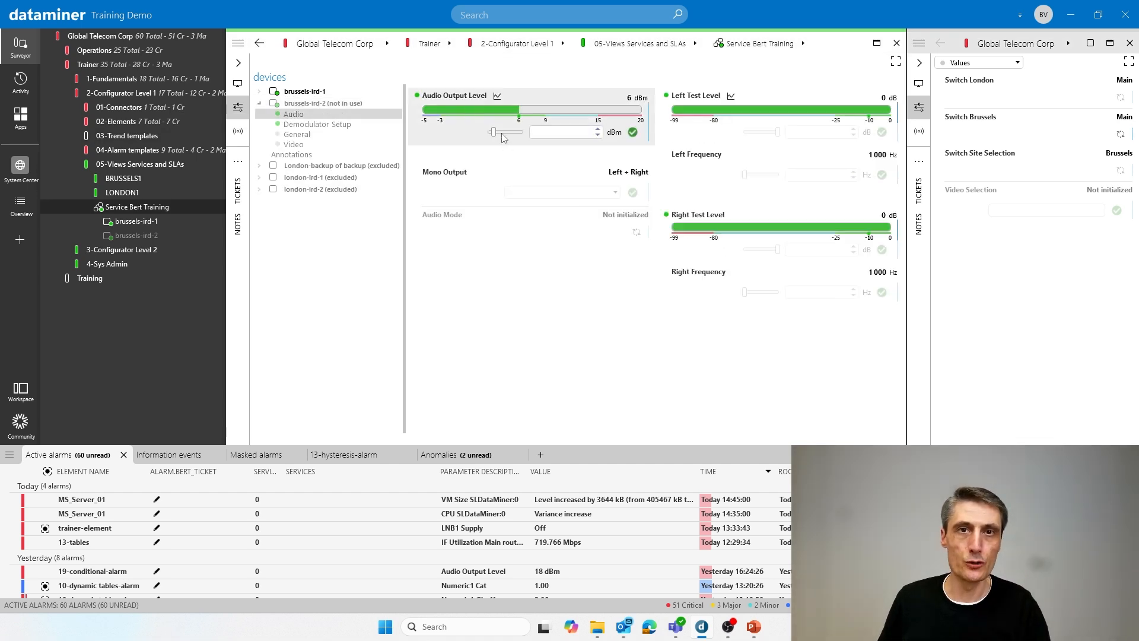
left_click_drag(493, 133, 519, 138)
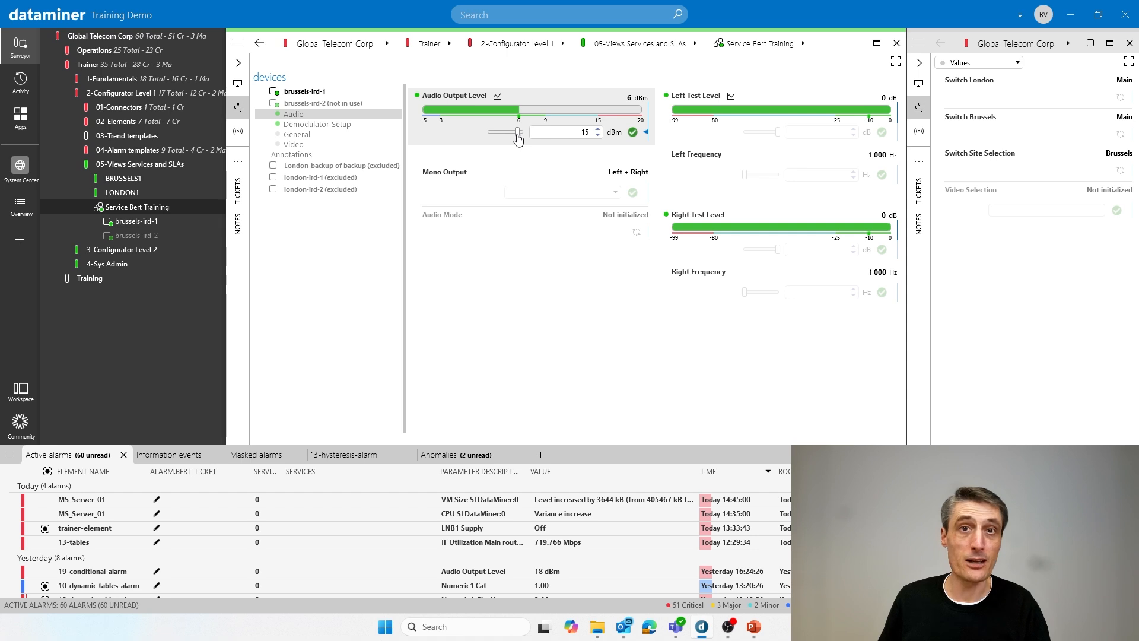
left_click(632, 132)
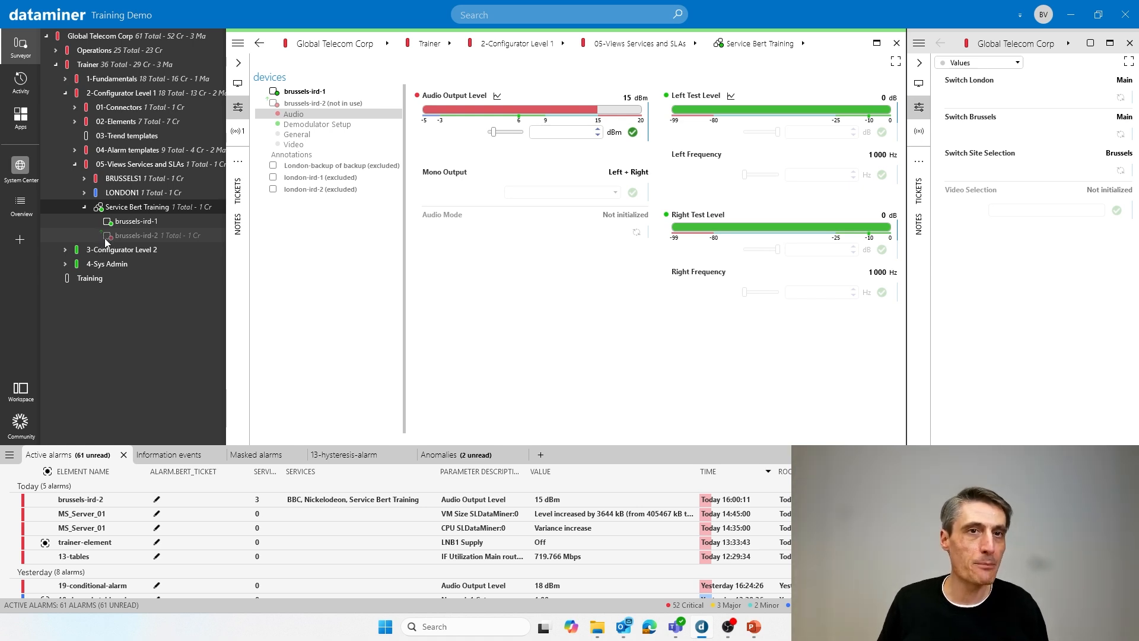
- Edit the service parameters and set the maximum severity on element not used to Warning for brussels-ird-2
left_click(238, 42)
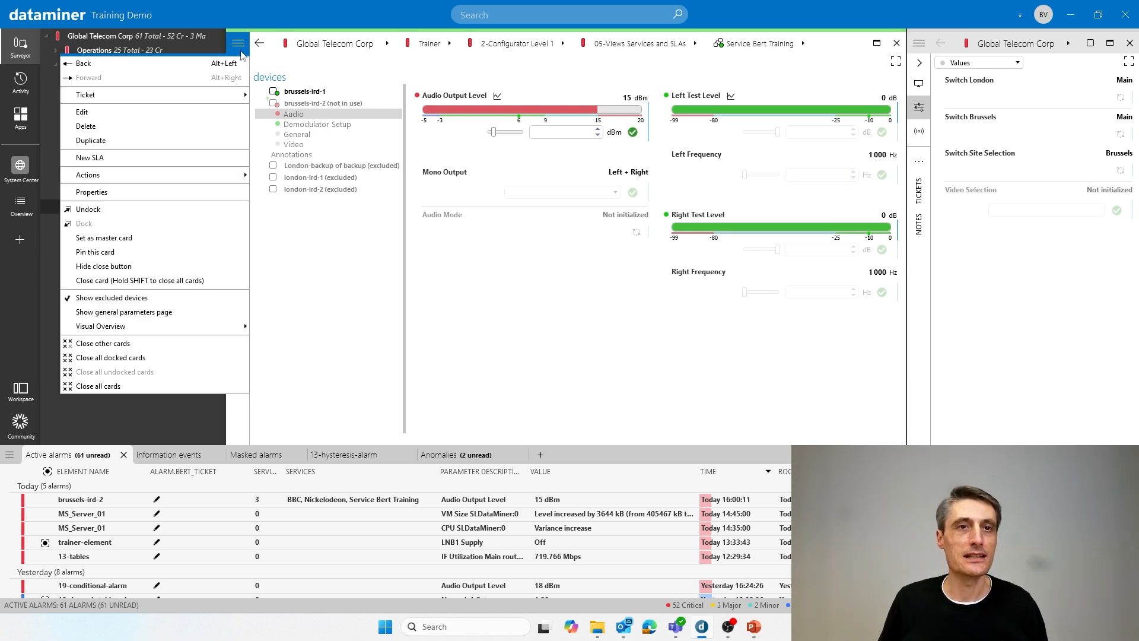
left_click(184, 114)
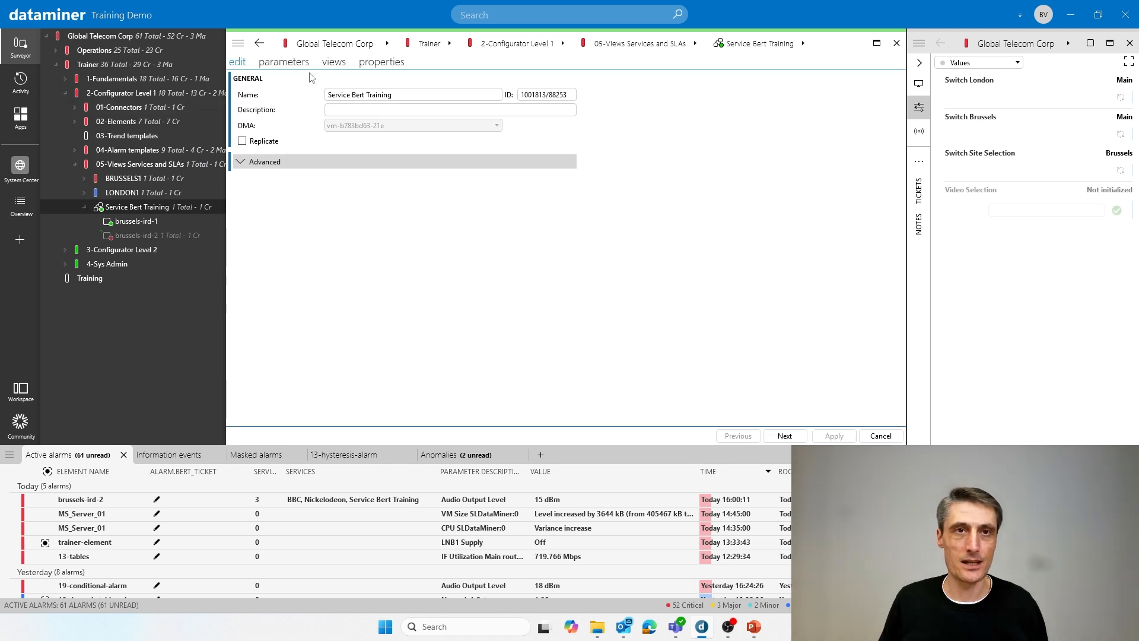
left_click(296, 63)
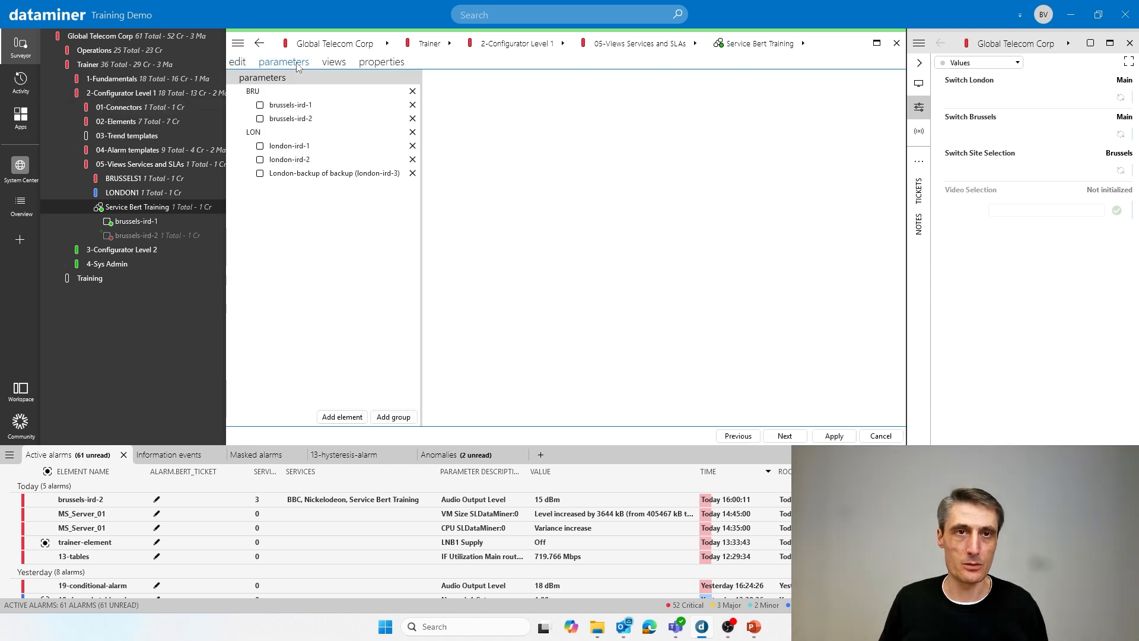
left_click(301, 110)
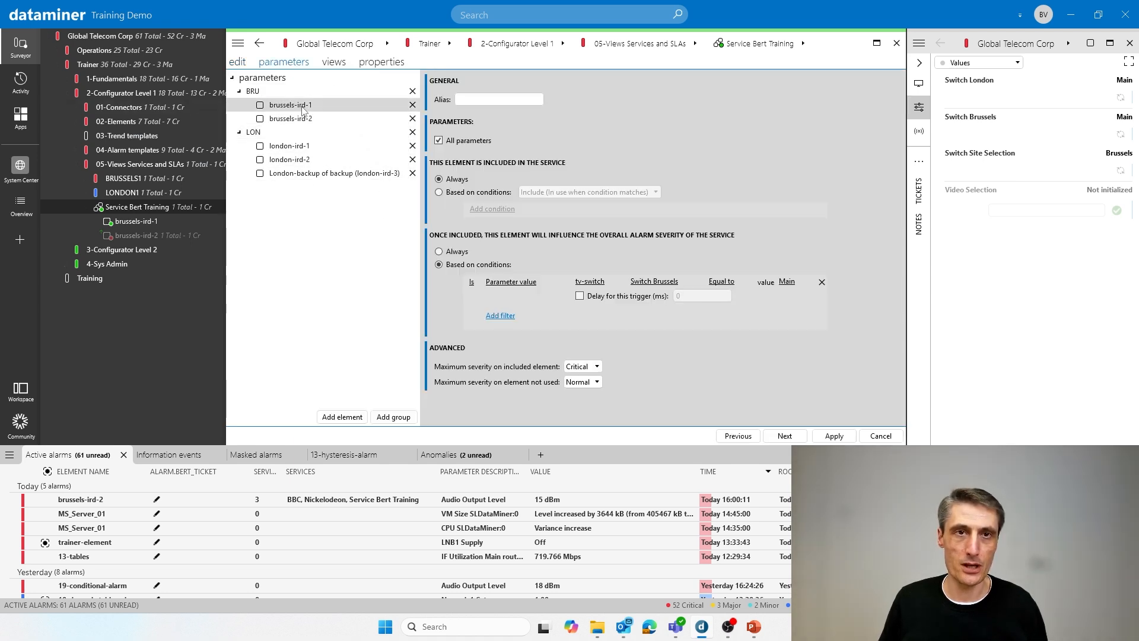
left_click(297, 120)
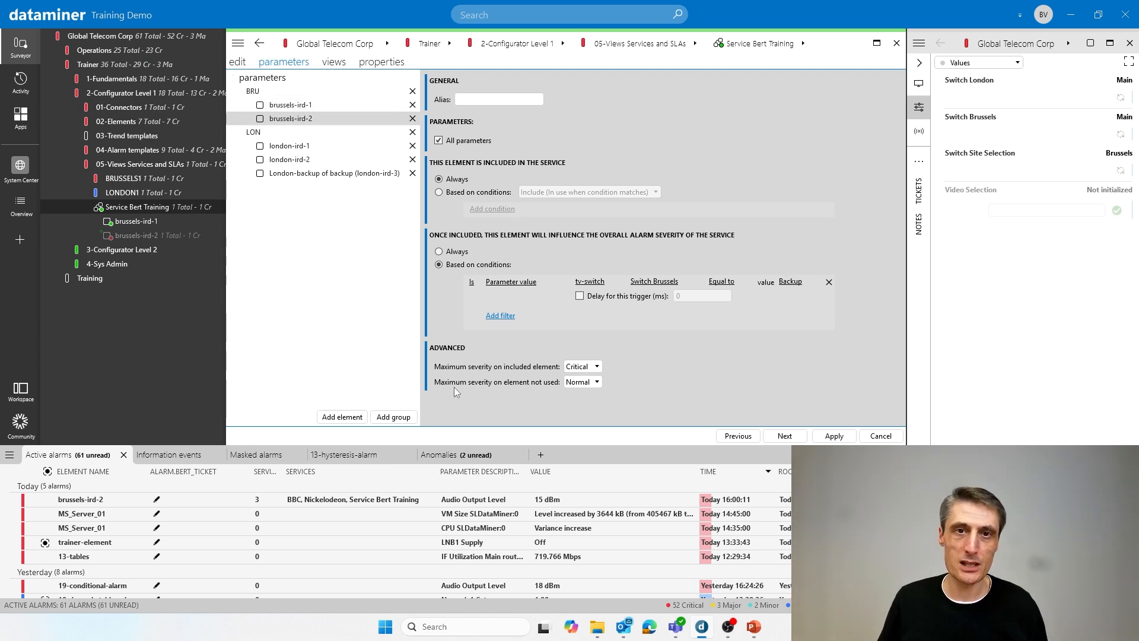
left_click(581, 383)
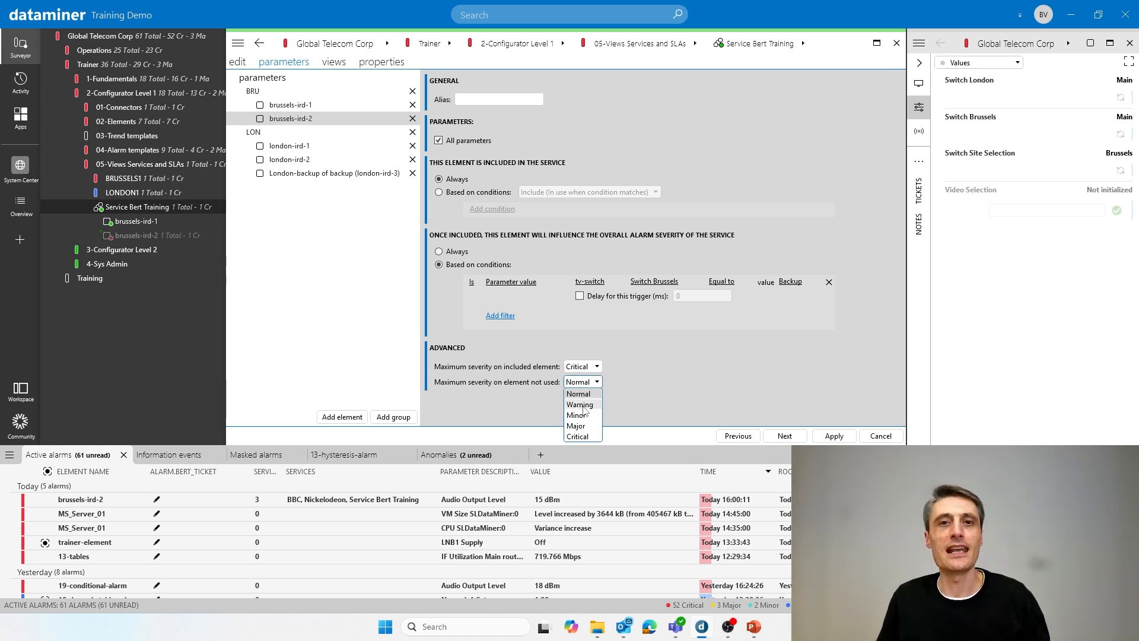
left_click(585, 404)
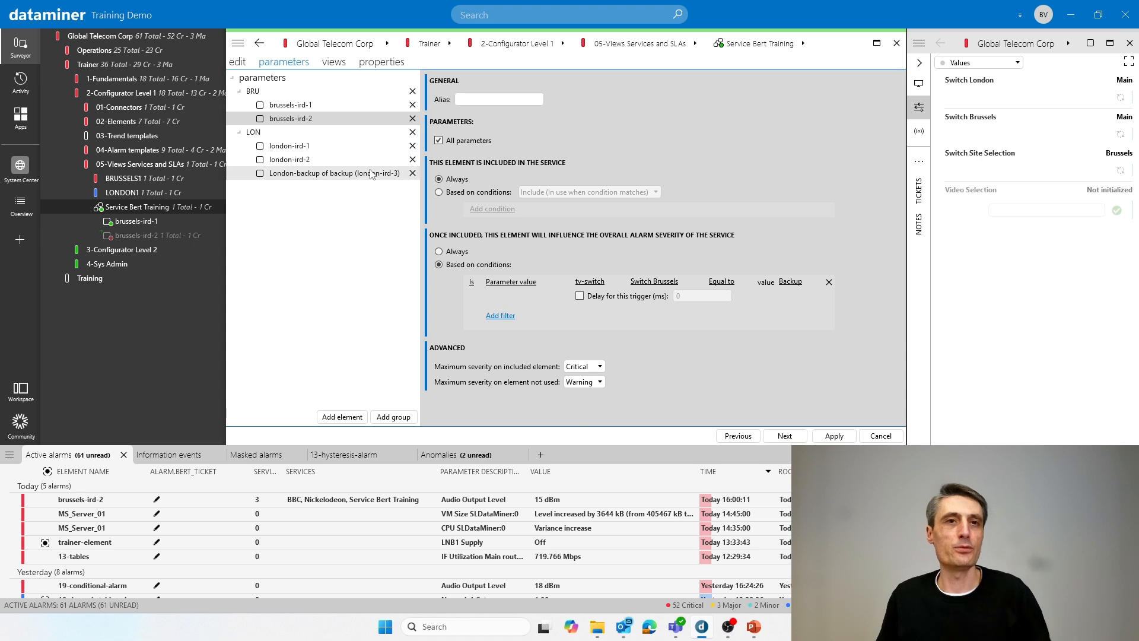
- Set the maximum severity on element not used to Warning for brussels-ird-1 and apply the service changes
left_click(290, 105)
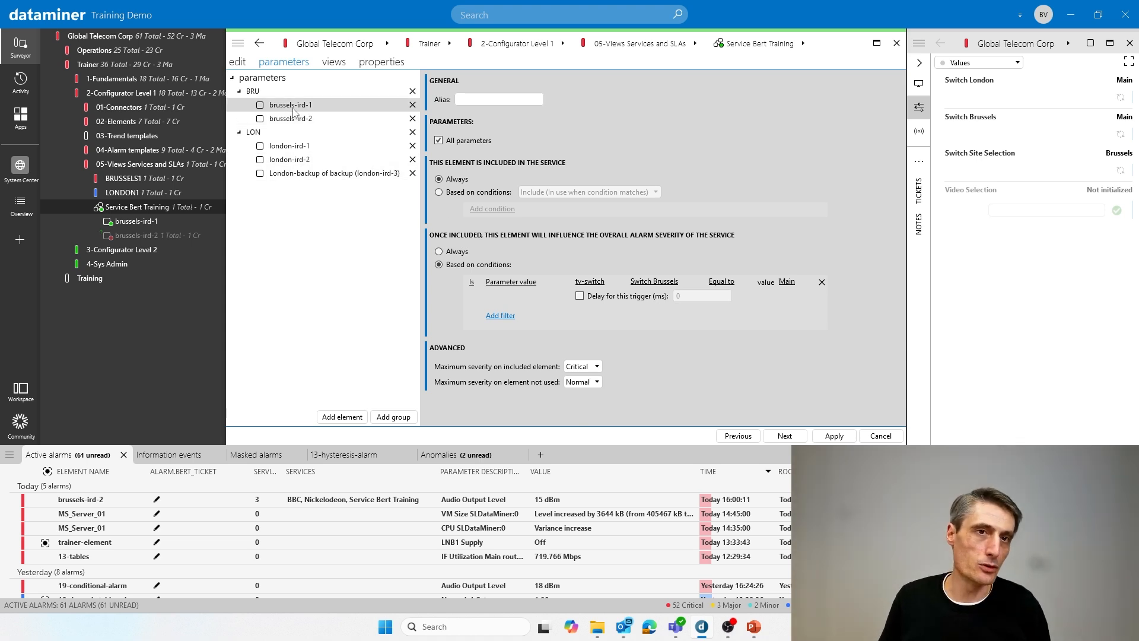
left_click(591, 383)
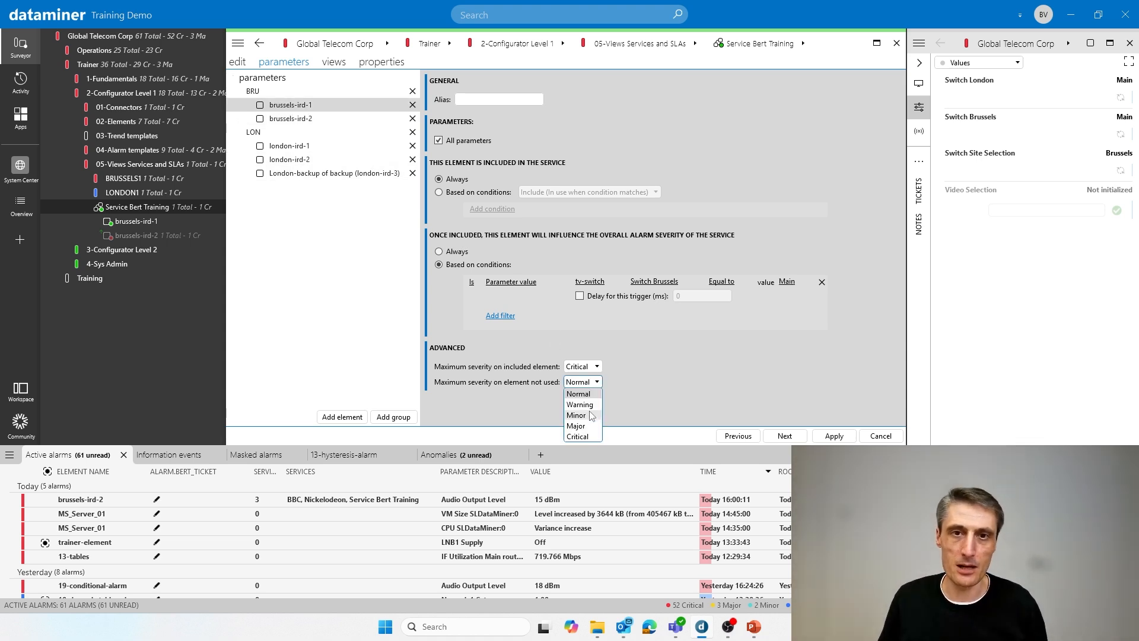
left_click(590, 407)
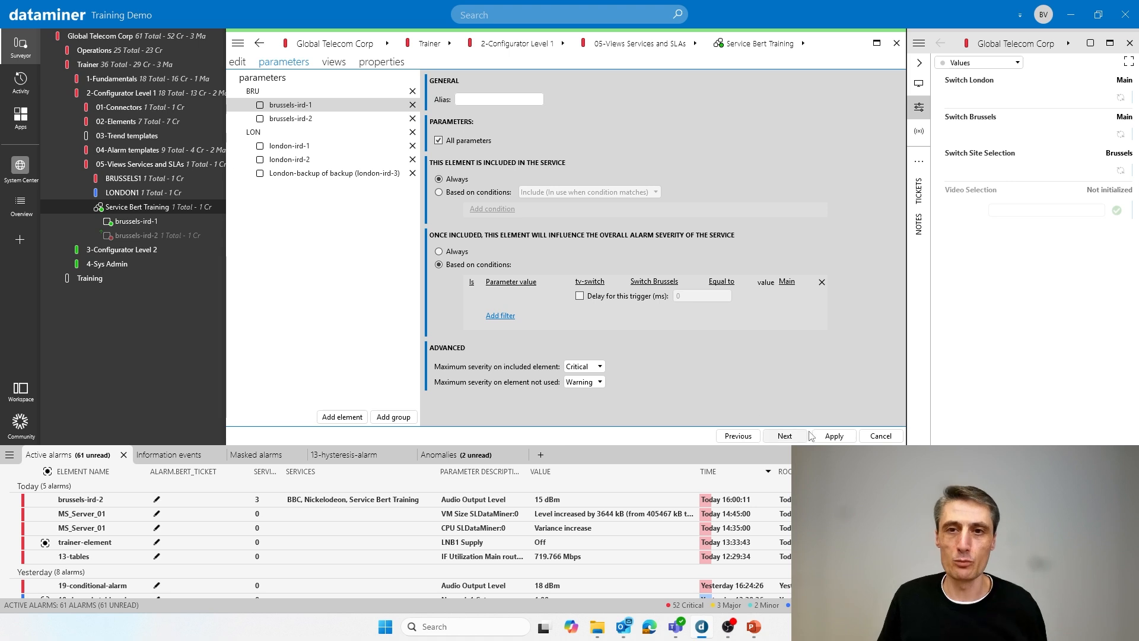
left_click(834, 436)
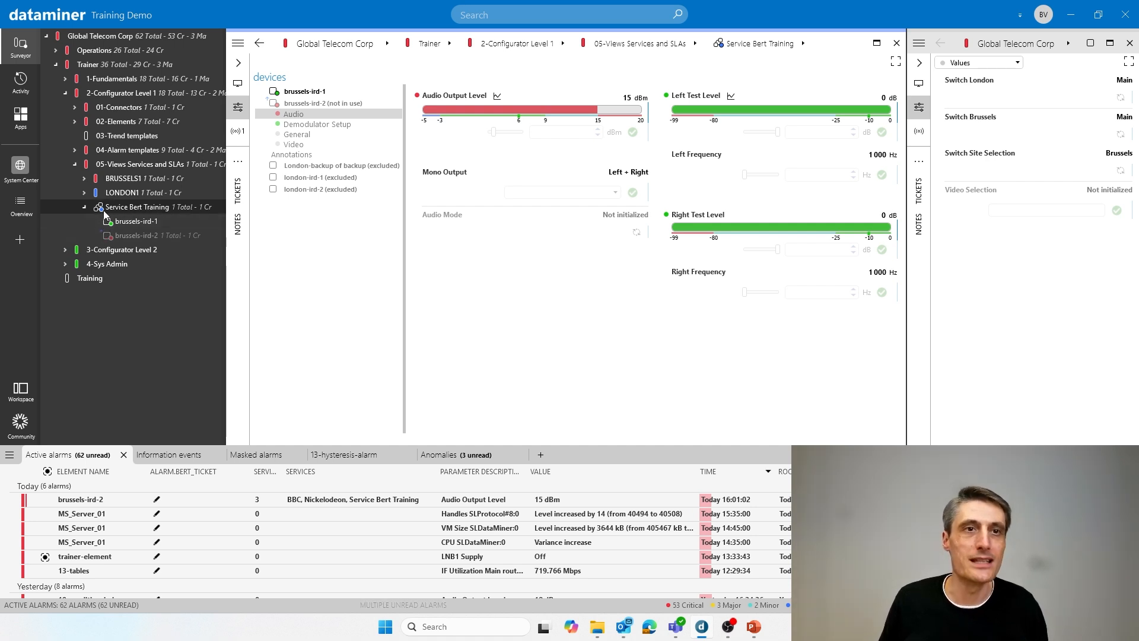
left_click(258, 104)
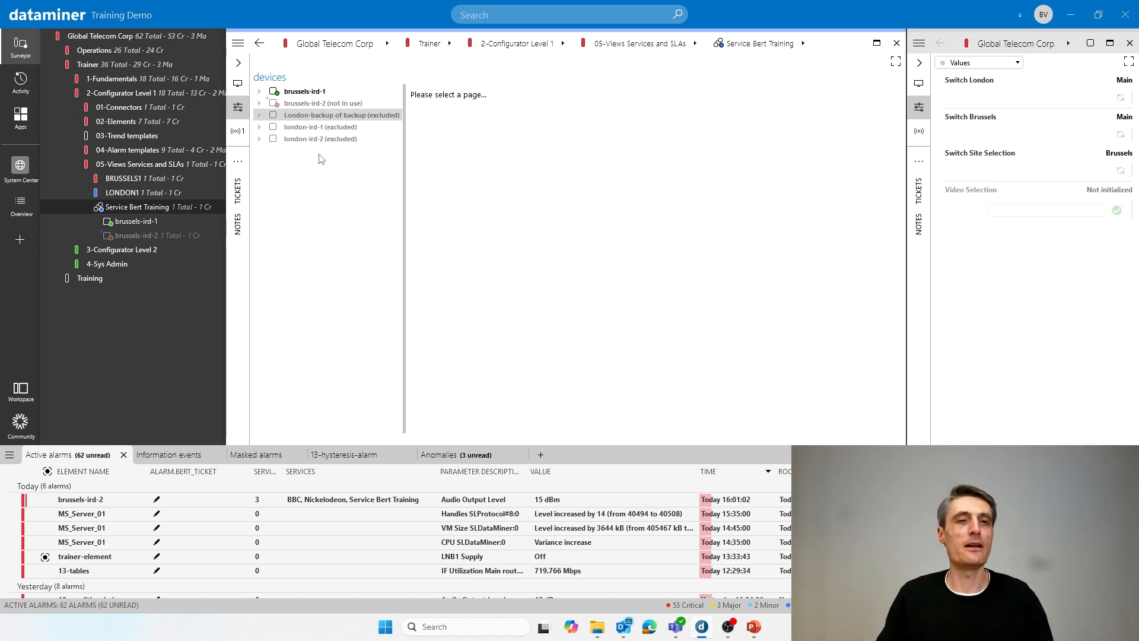
- Edit the service again, set brussels-ird-1's maximum severity on included element to Major, and apply
left_click(238, 45)
left_click(115, 108)
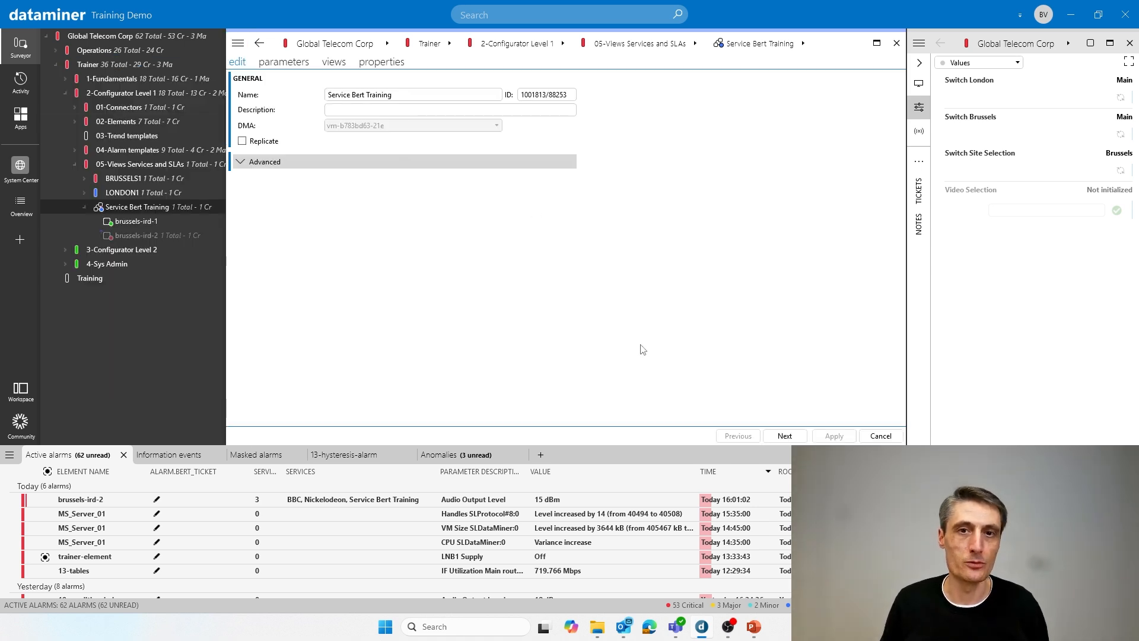
left_click(294, 65)
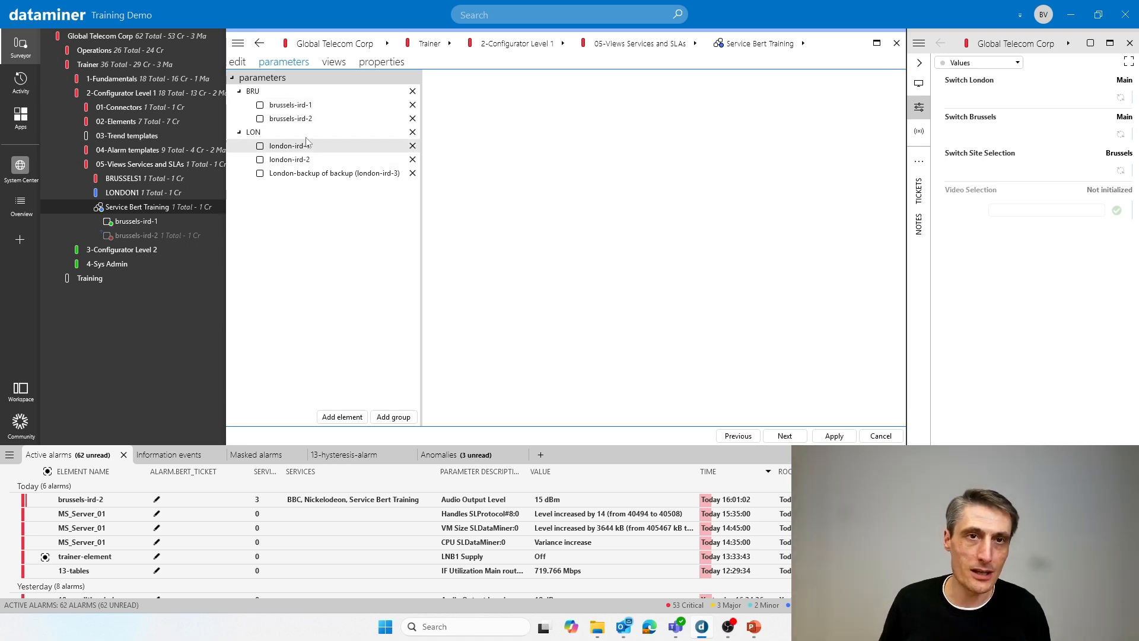
left_click(296, 106)
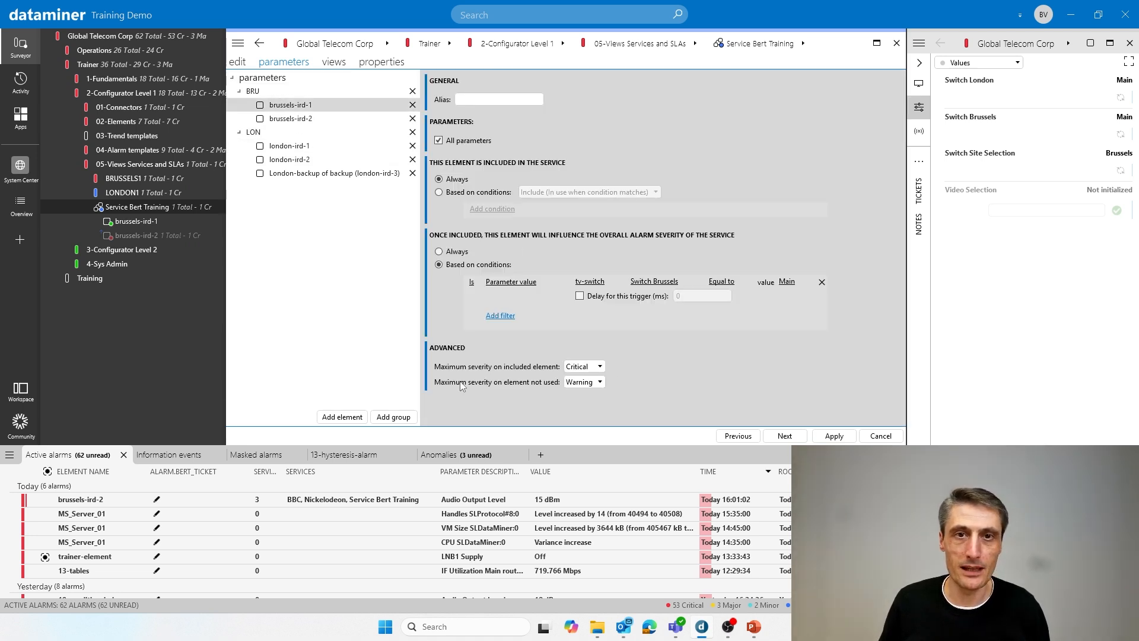
left_click(595, 368)
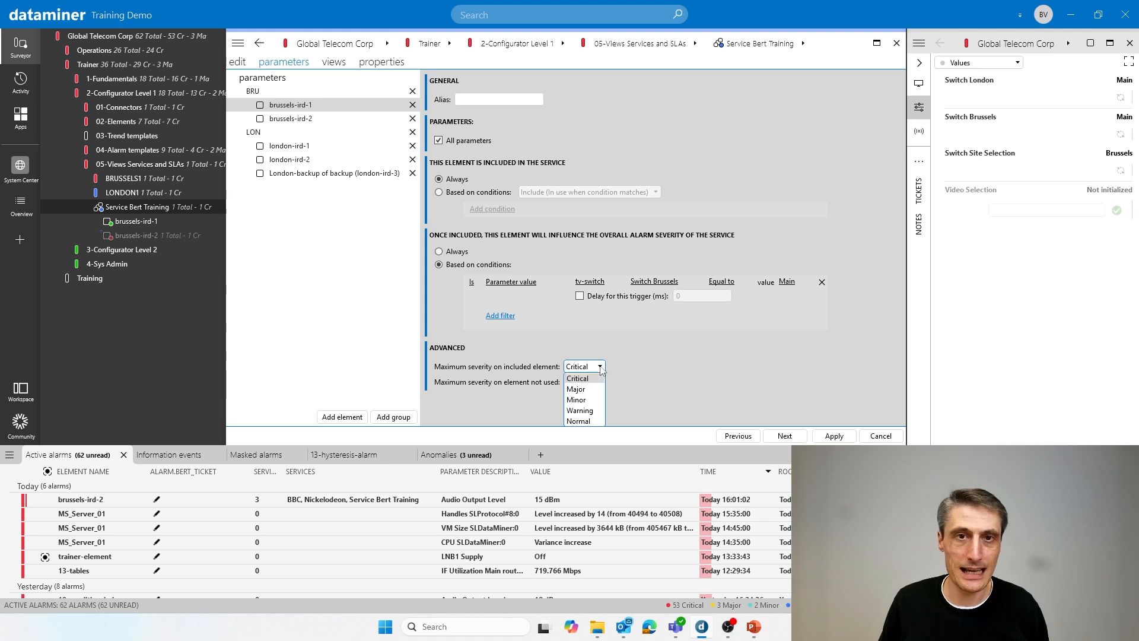
left_click(578, 385)
left_click(835, 436)
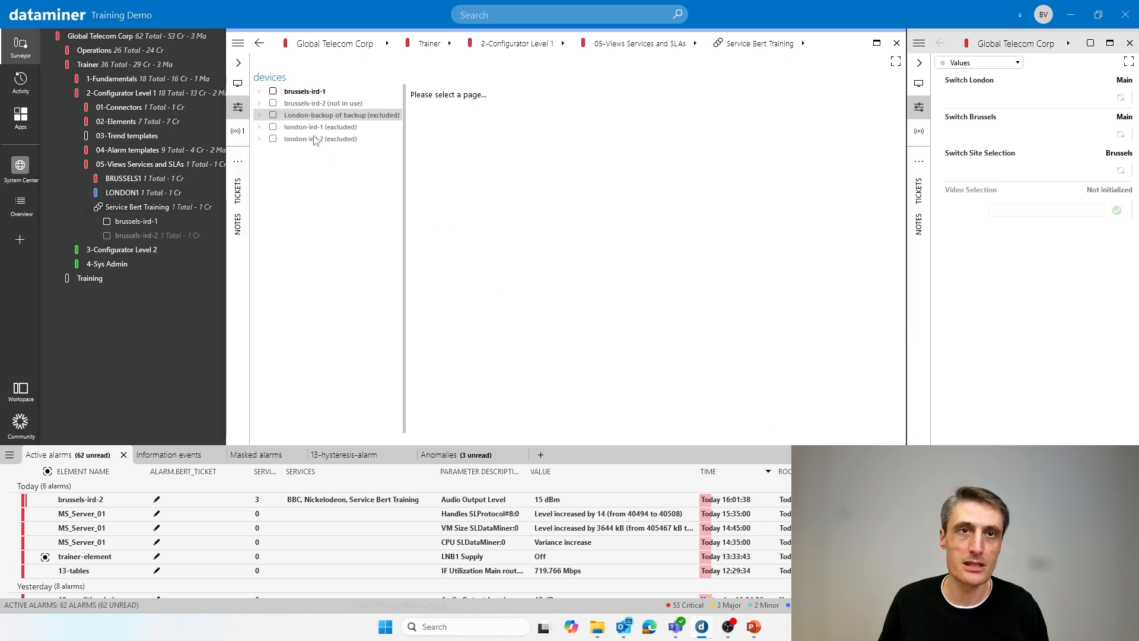
- Set the Audio Output Level of brussels-ird-1 to 18 dBm to test the service's capped severity
left_click(261, 93)
left_click(294, 102)
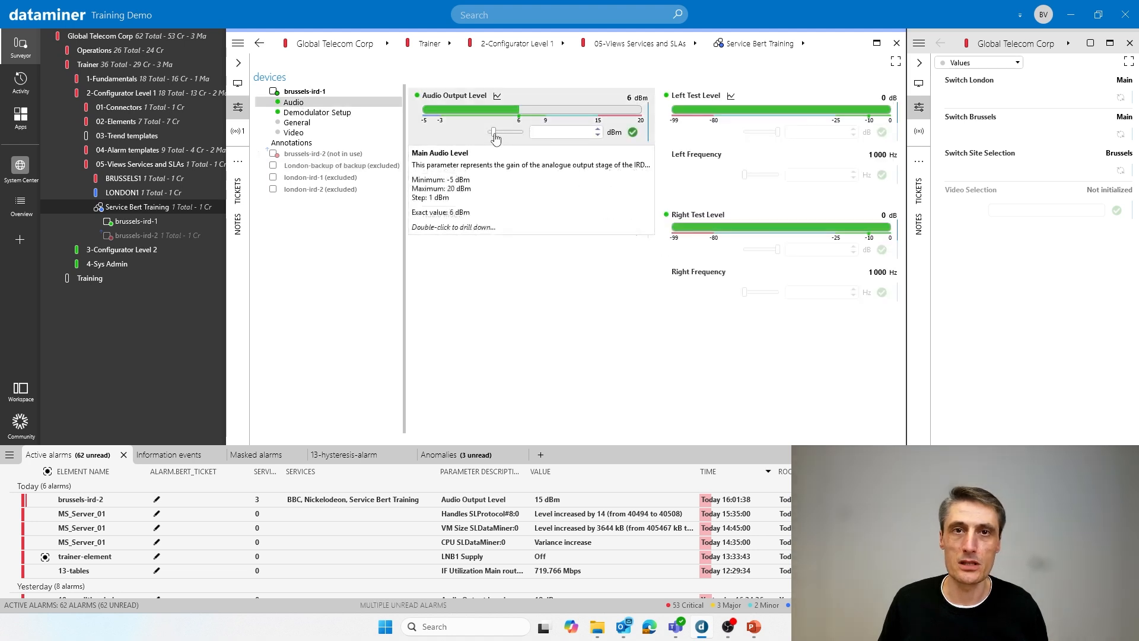
left_click_drag(493, 132, 530, 134)
left_click(632, 133)
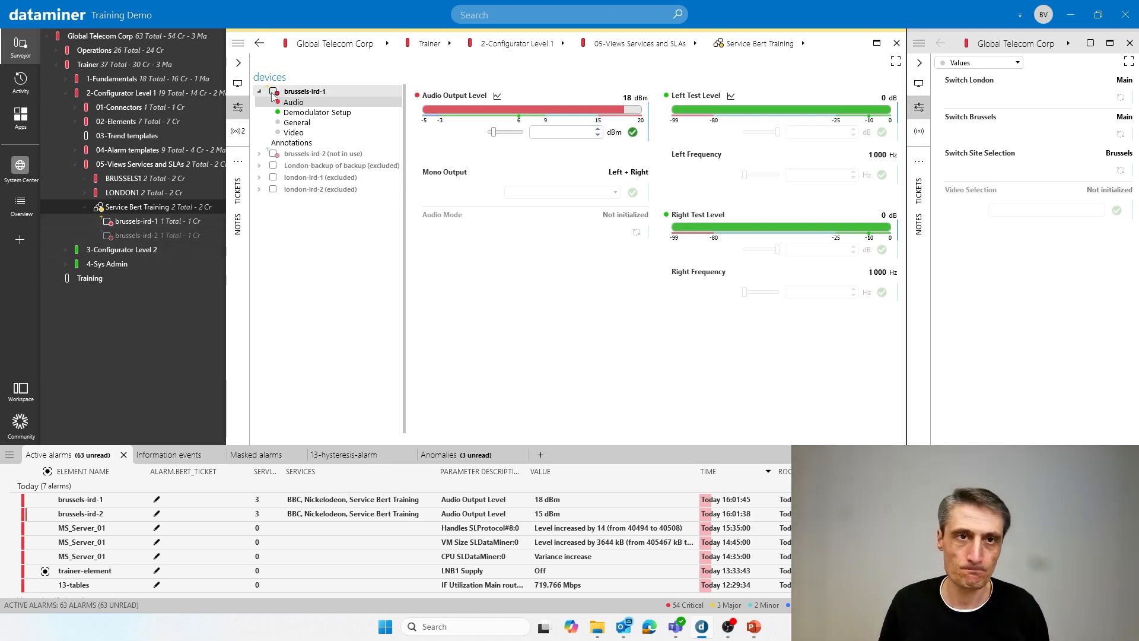
- Edit the service, set brussels-ird-1's maximum severity on included element to Critical, review the other elements' settings, and apply
left_click(238, 43)
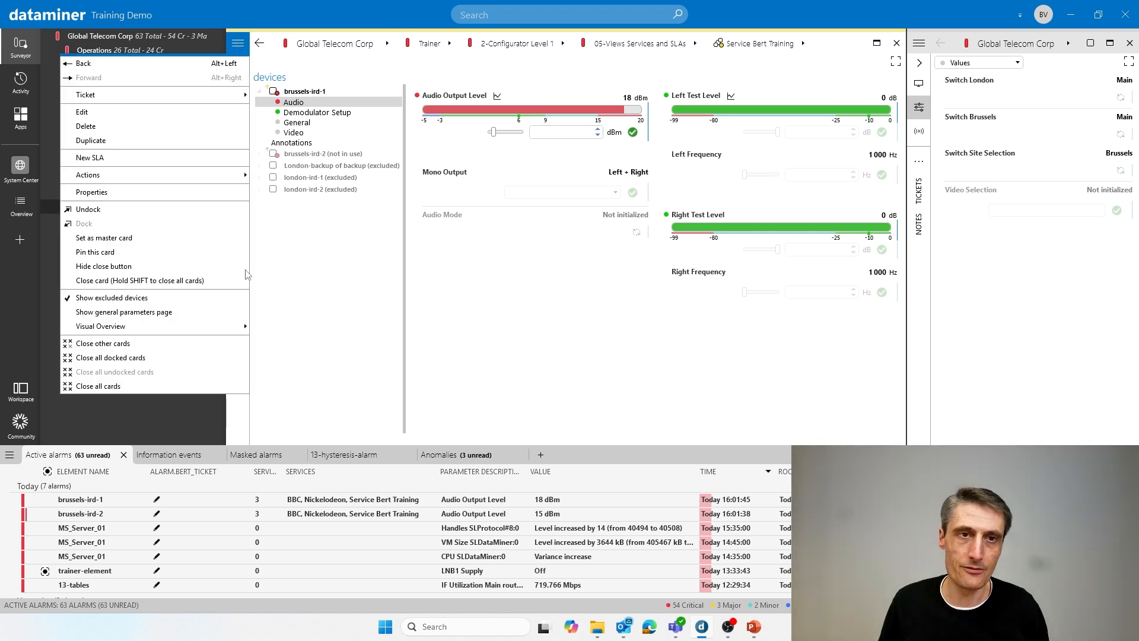
left_click(83, 111)
left_click(285, 63)
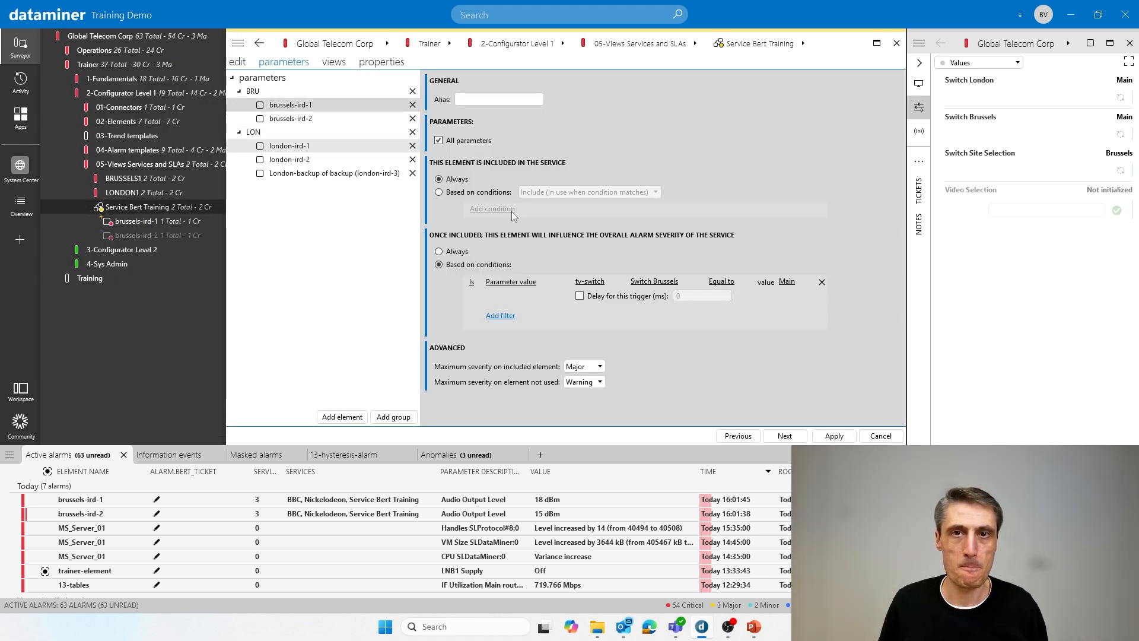
left_click(587, 367)
left_click(362, 119)
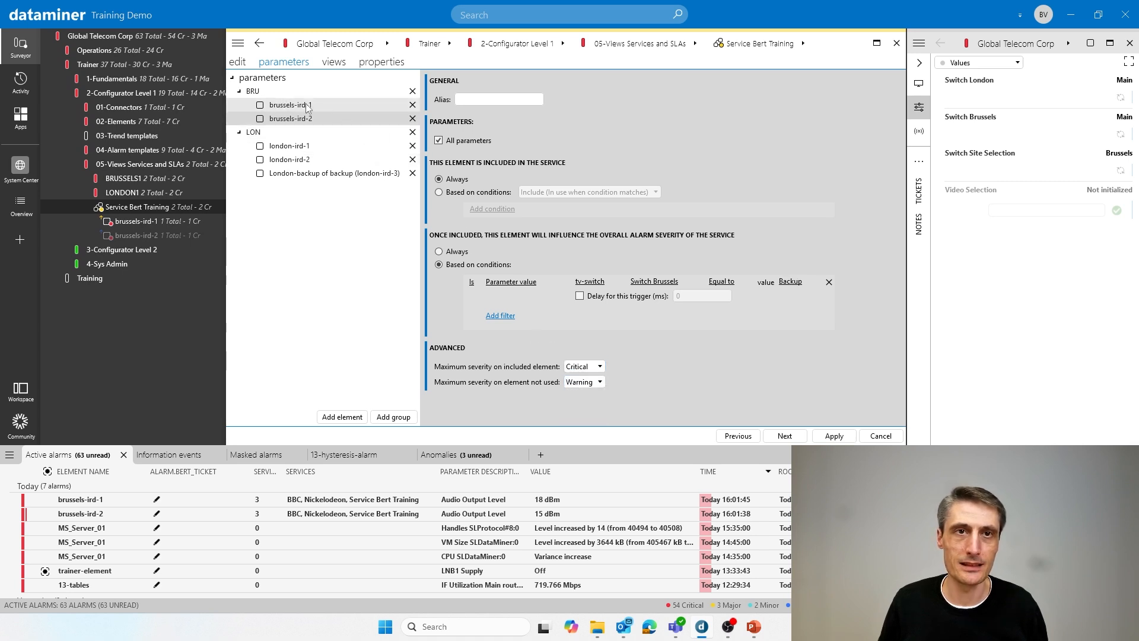
left_click(325, 112)
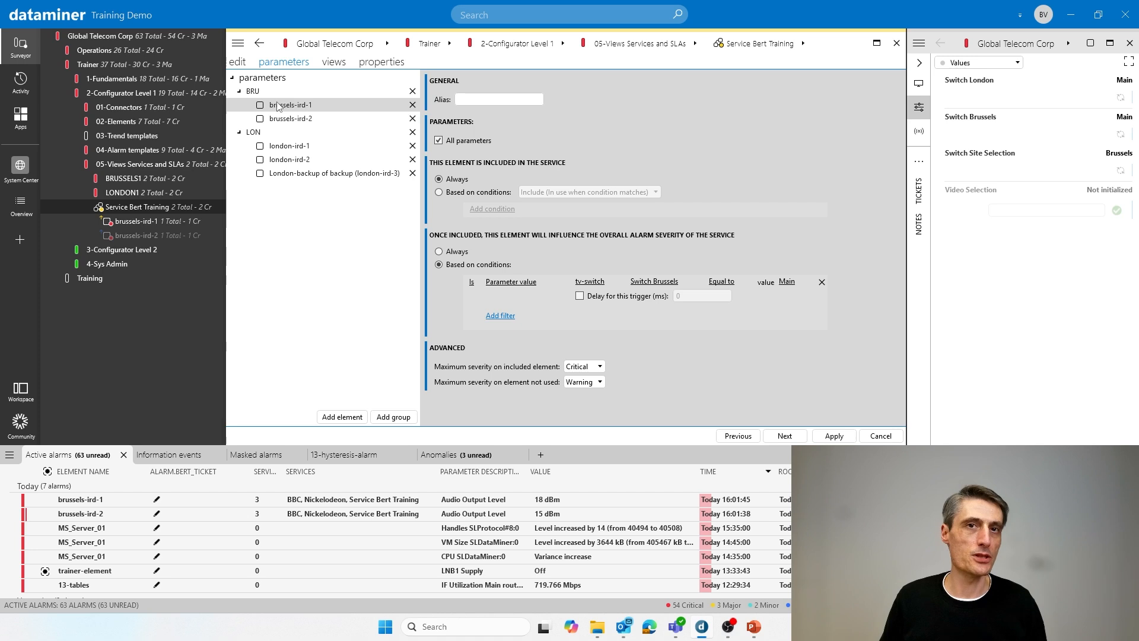
left_click(290, 148)
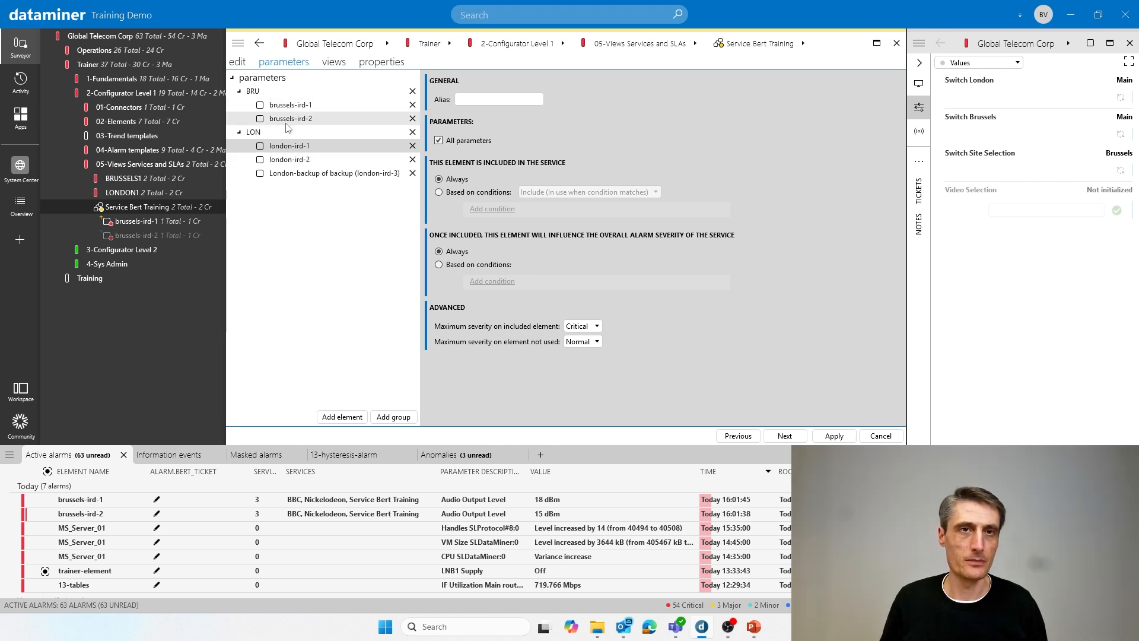
left_click(306, 119)
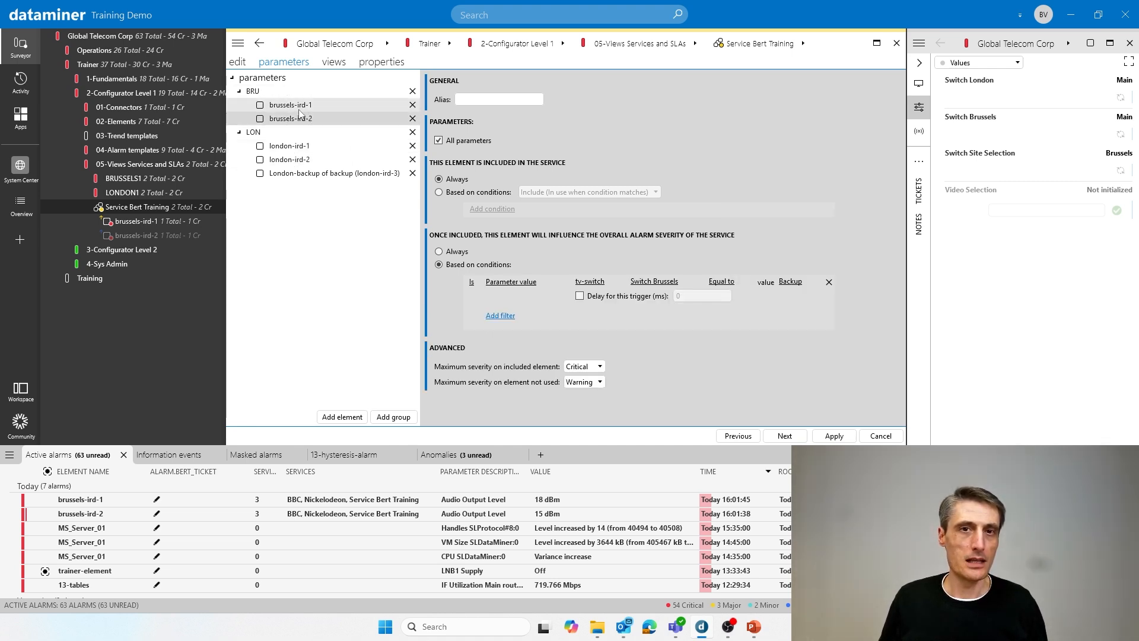
left_click(299, 110)
left_click(835, 436)
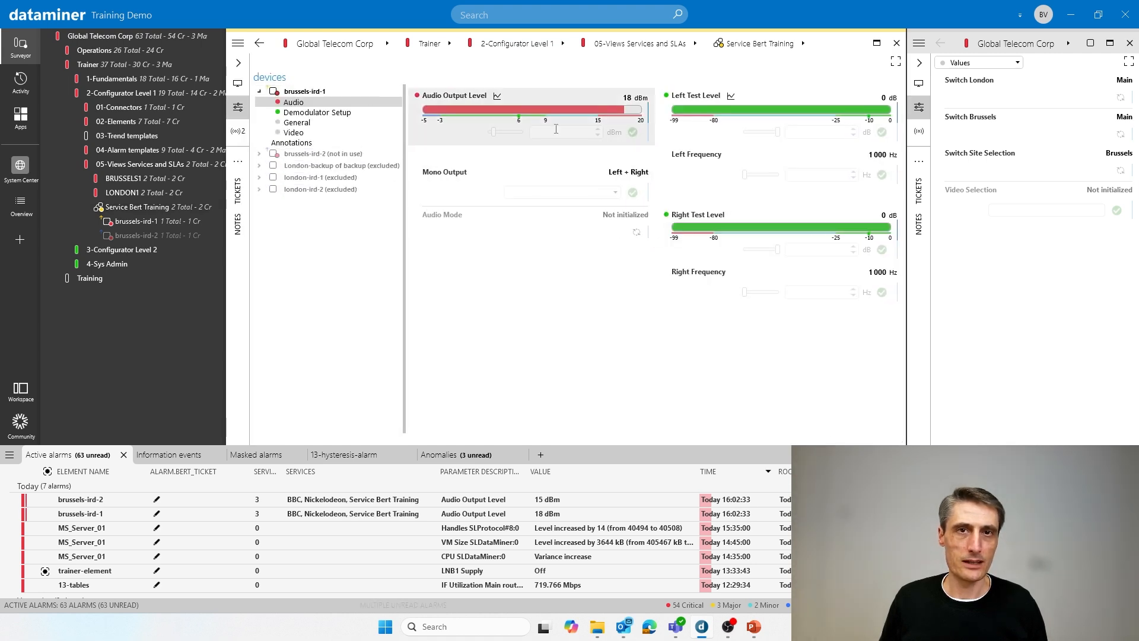
- Set the Audio Output Level of both brussels-ird-1 and brussels-ird-2 to 6 dBm
type("6")
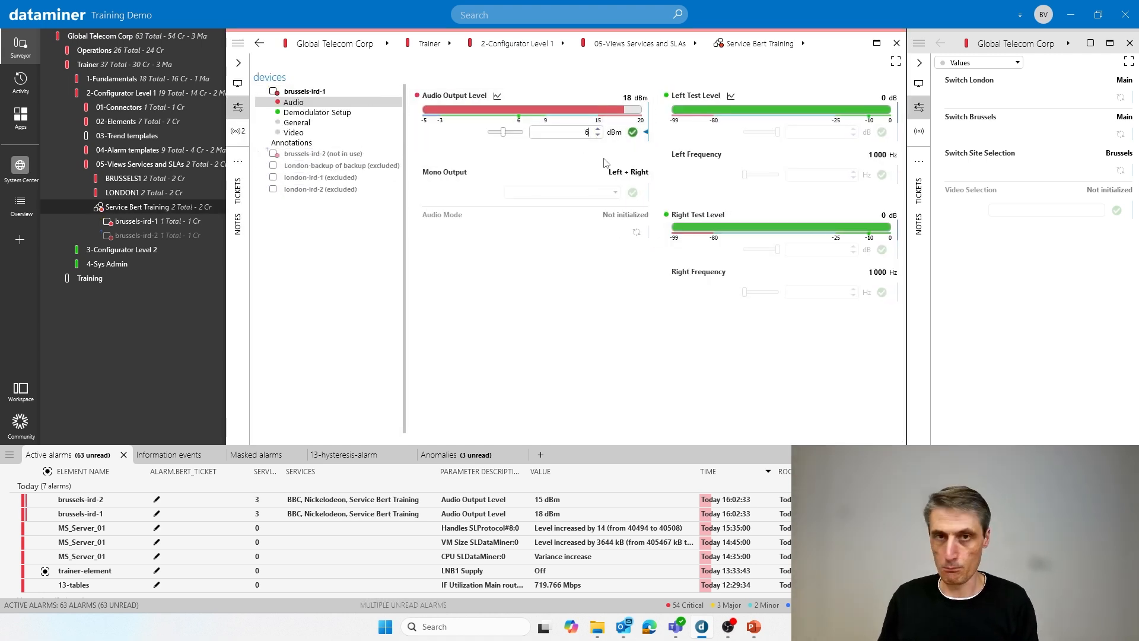
key("Return")
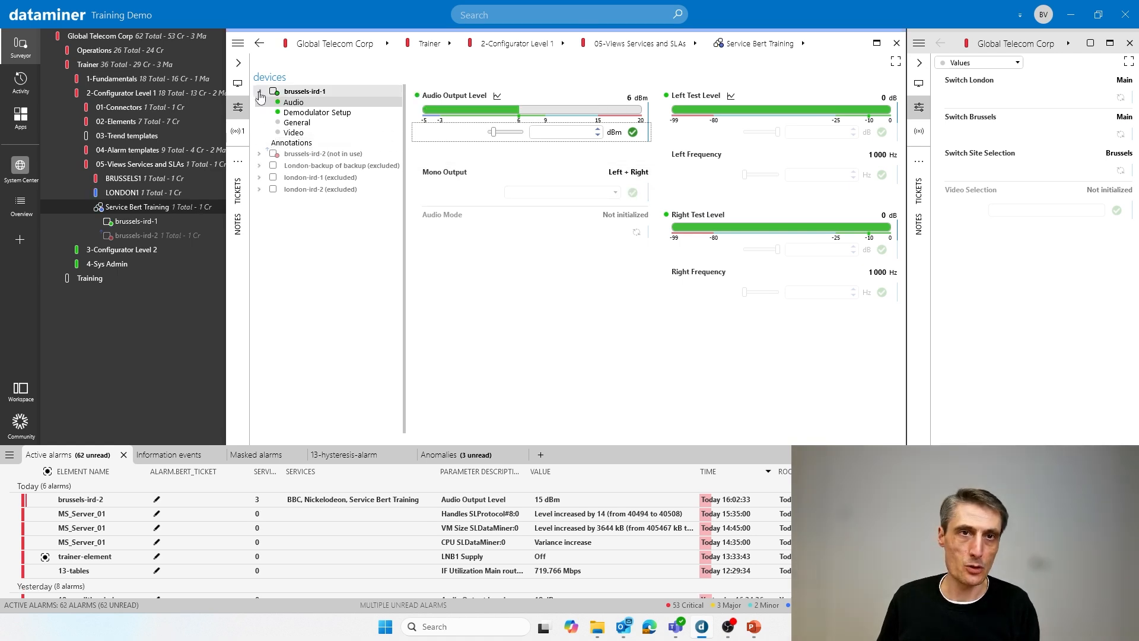
left_click(260, 91)
left_click(259, 103)
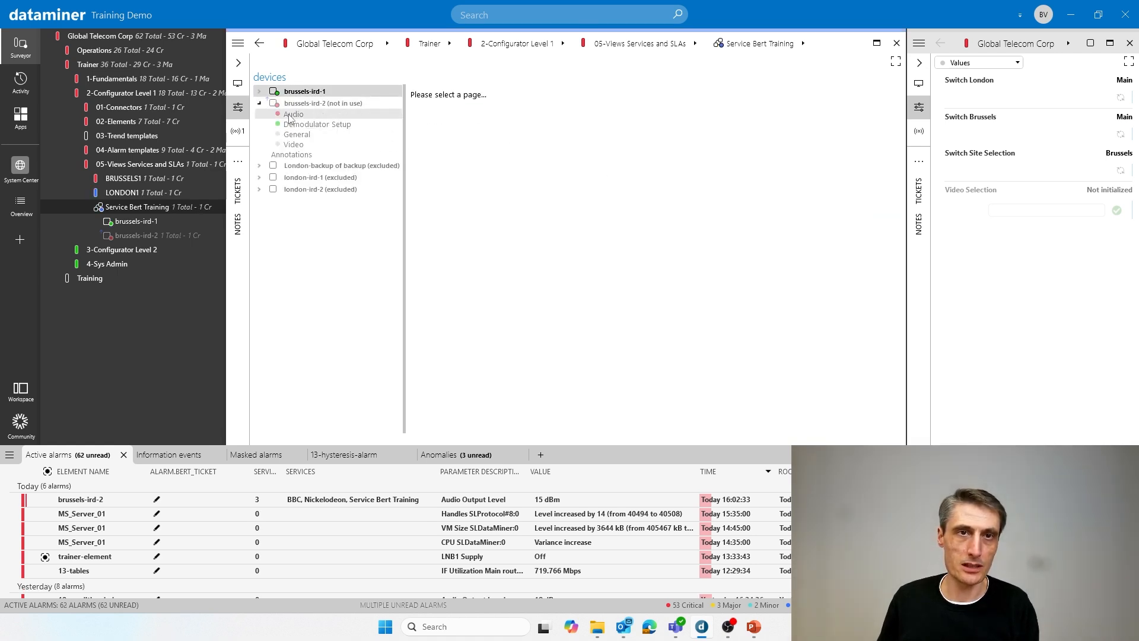
left_click(293, 114)
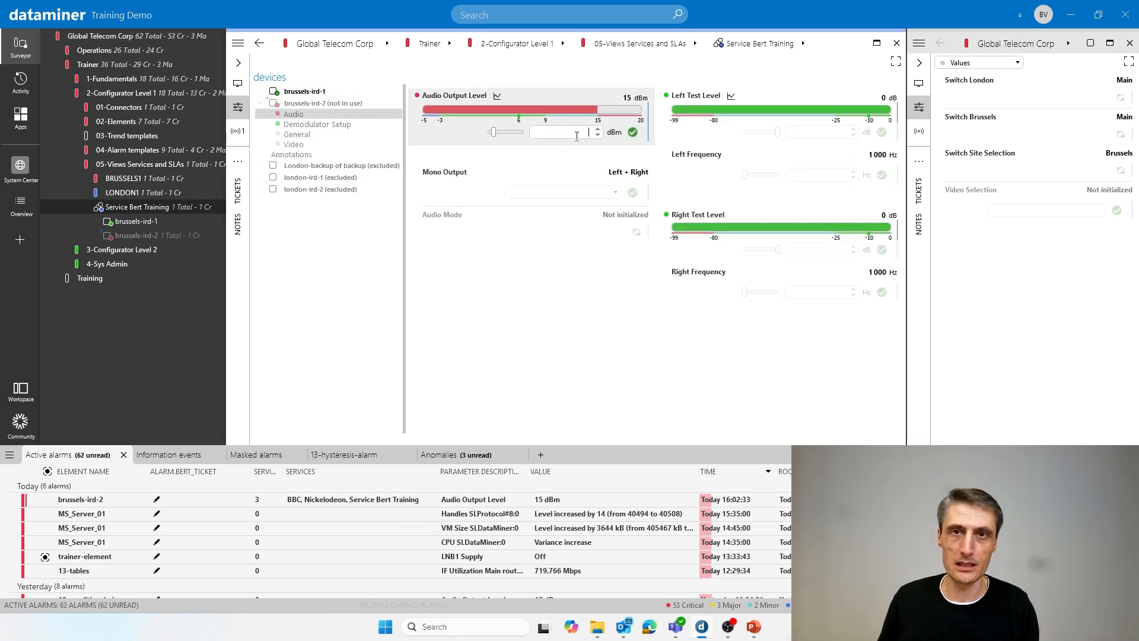
type("6")
key("Return")
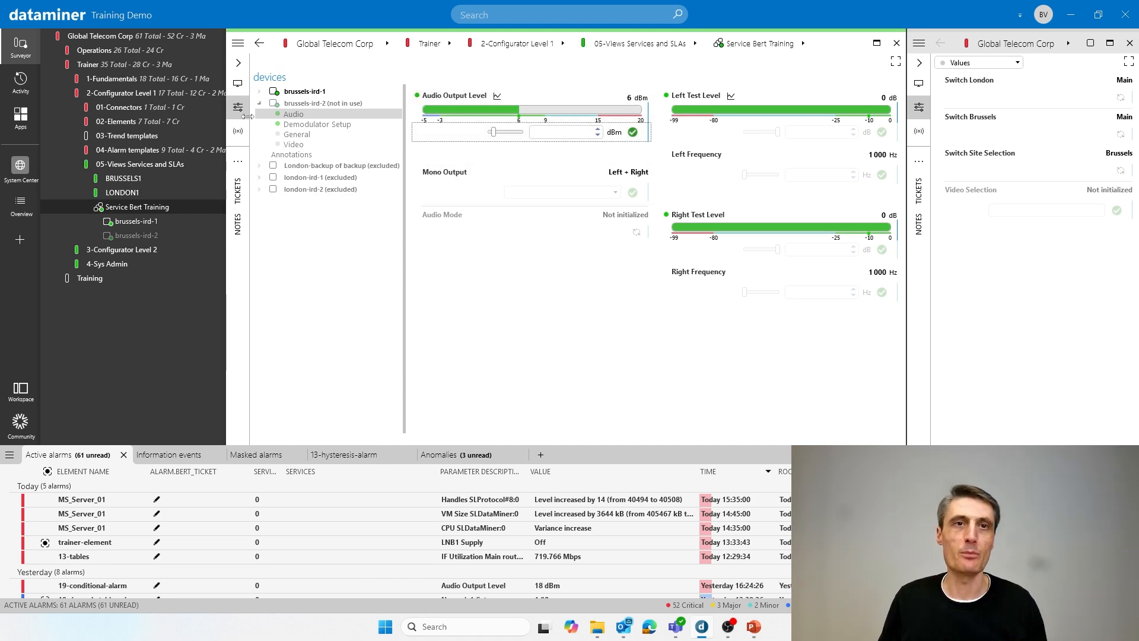
- Set brussels-ird-1's Audio Output Level to 15 dBm to test its effect on the service severity
left_click(260, 103)
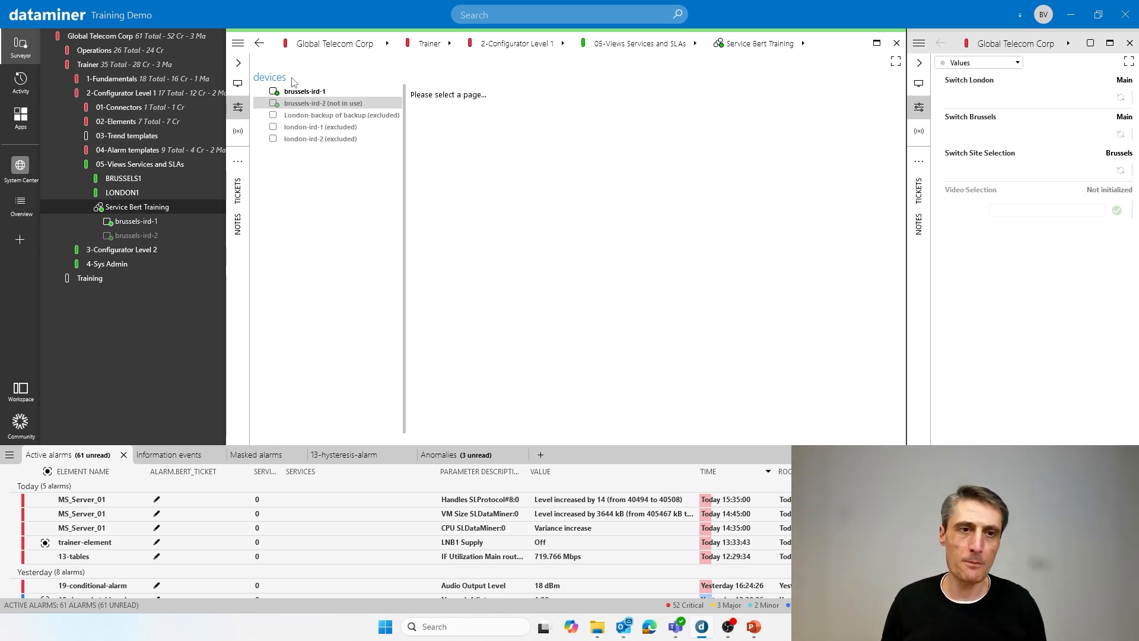
left_click(259, 91)
left_click(315, 104)
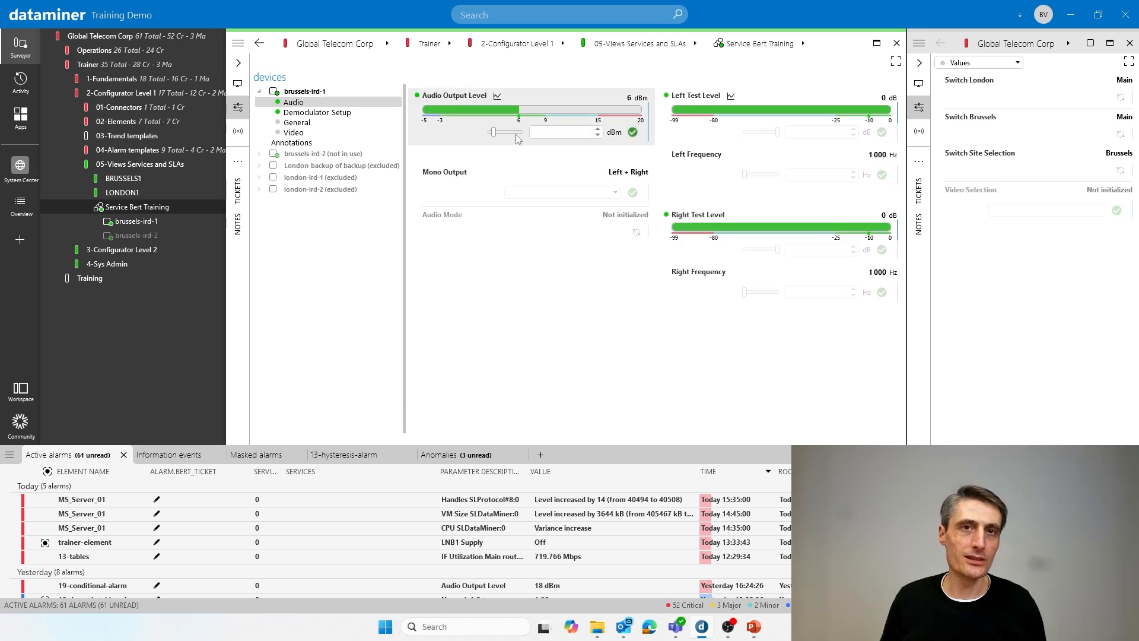
left_click(633, 132)
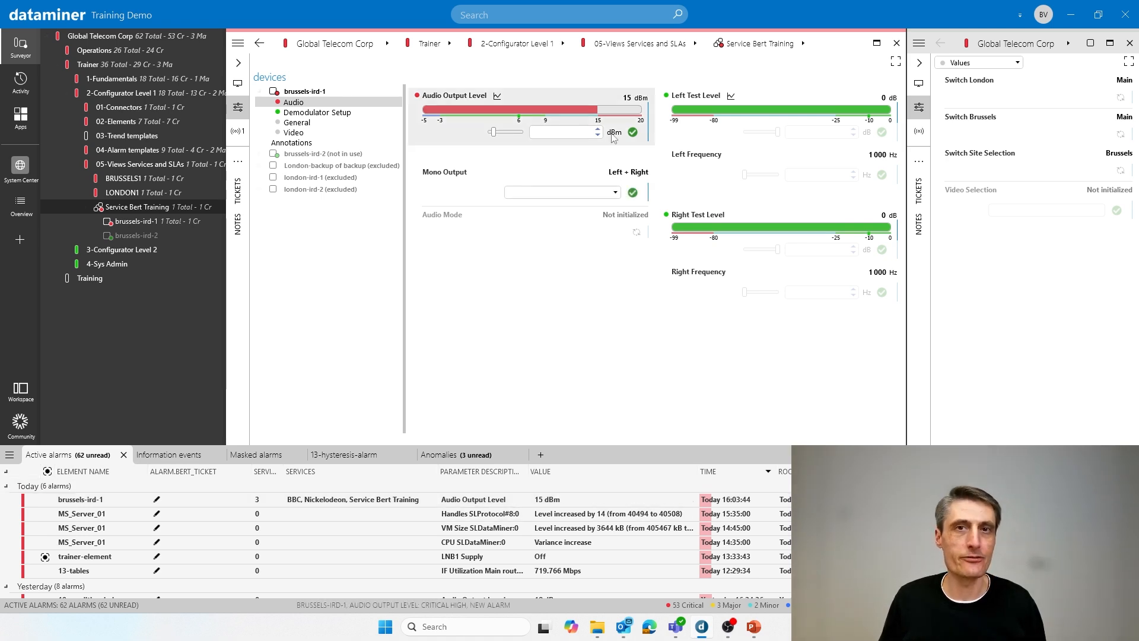
- Set the Audio Output Level of brussels-ird-1 back to 6 dBm and collapse its parameter pages
left_click_drag(493, 132, 518, 136)
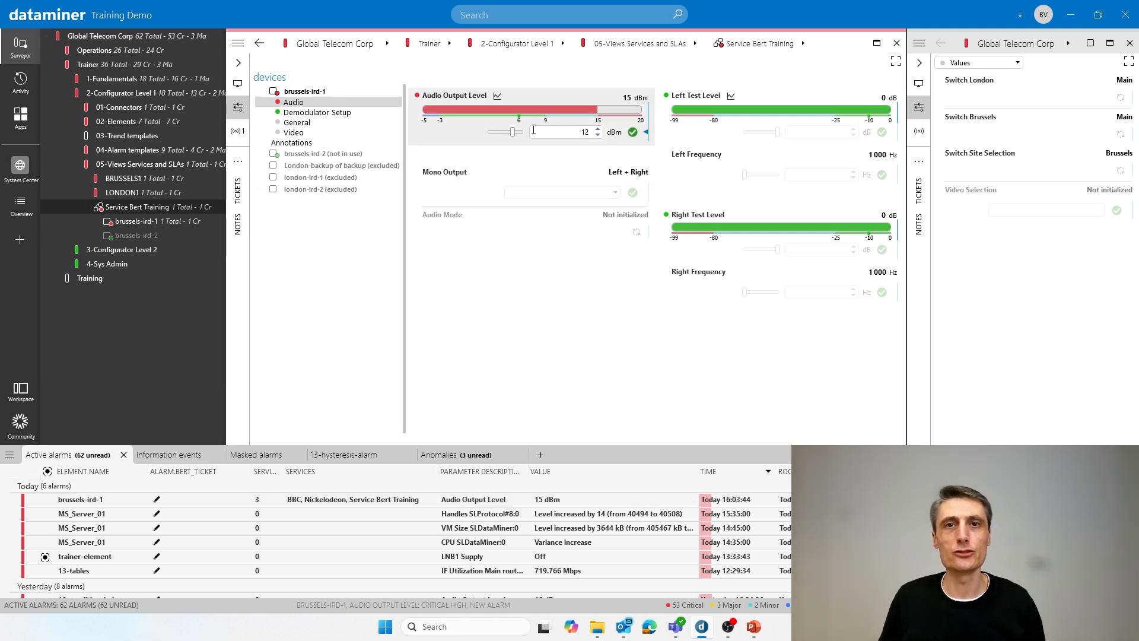
left_click(598, 136)
left_click(598, 135)
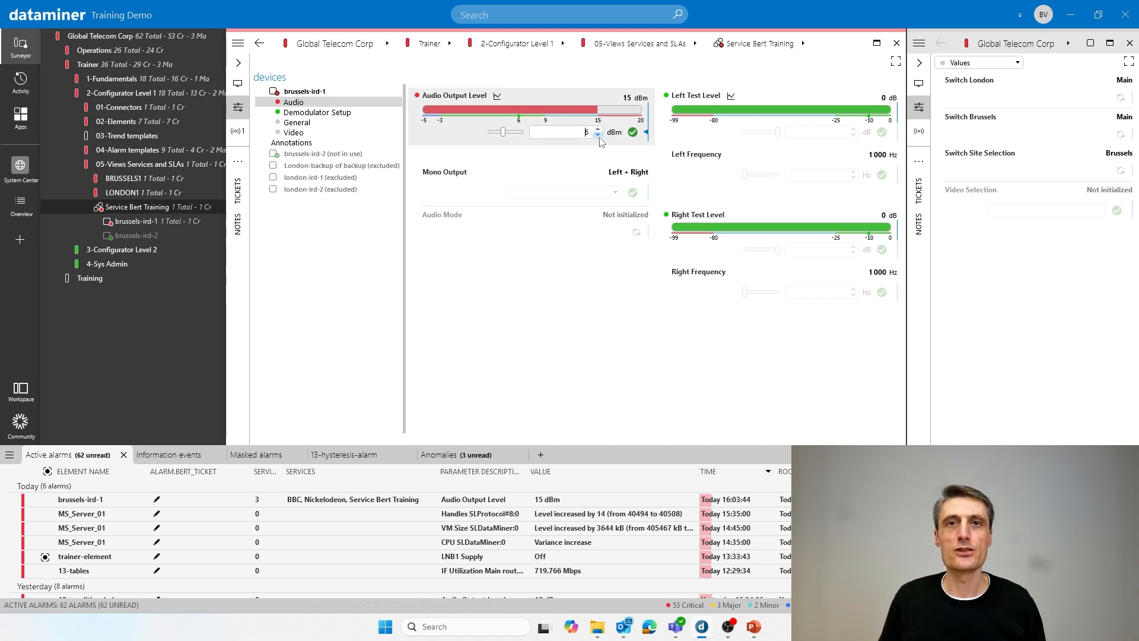
left_click(633, 133)
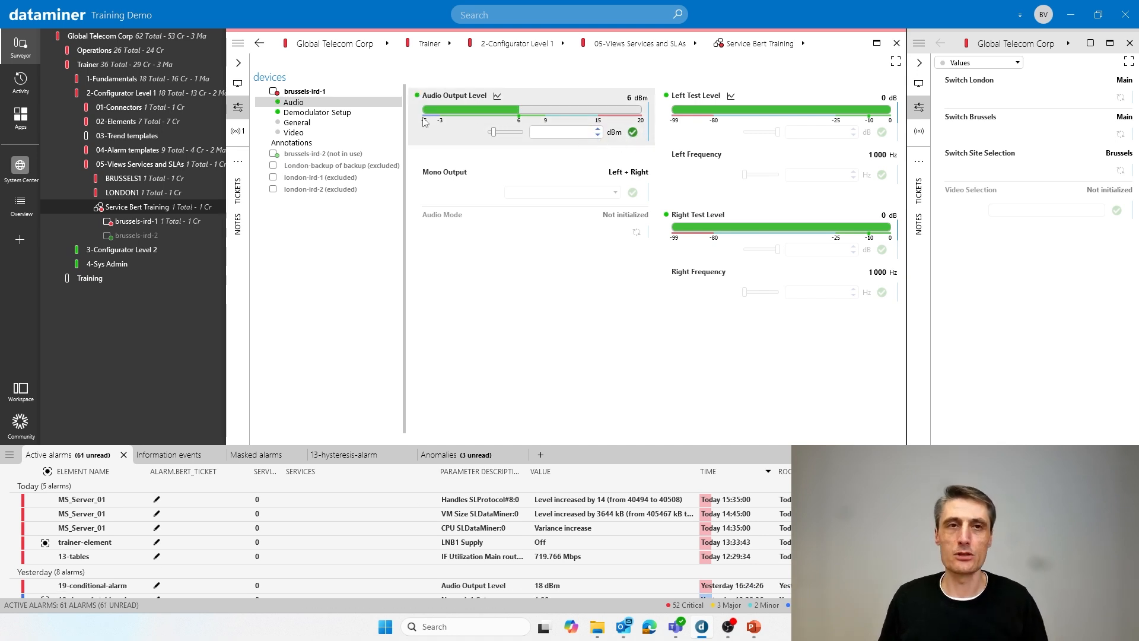
left_click(260, 92)
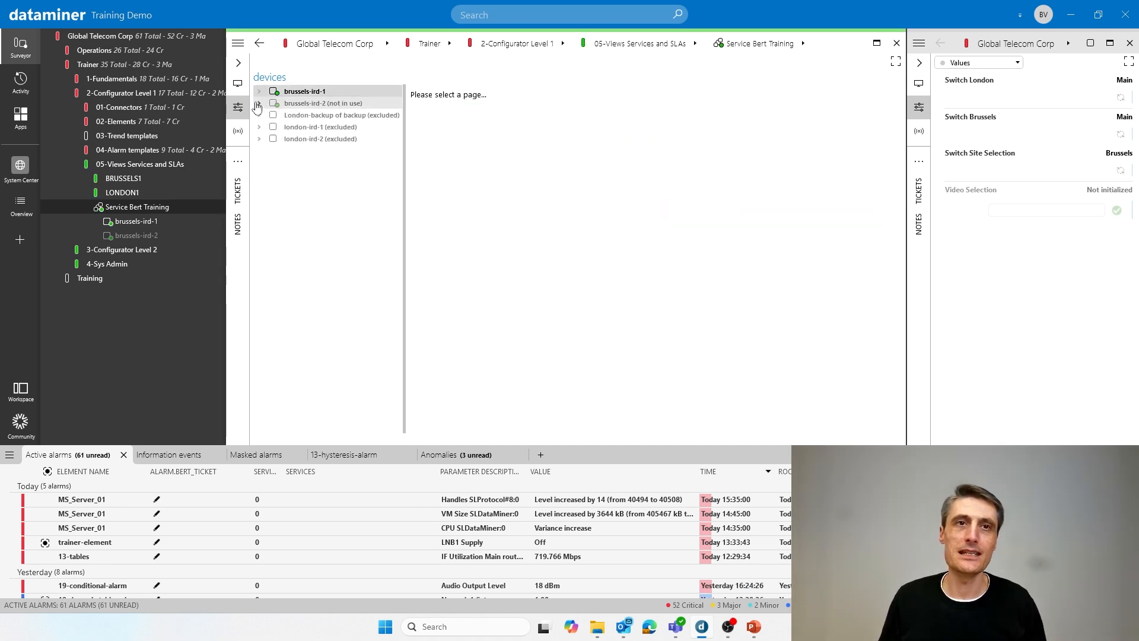
- Edit the service and assign the Skyline Service Definition Basic protocol in its advanced settings
left_click(238, 44)
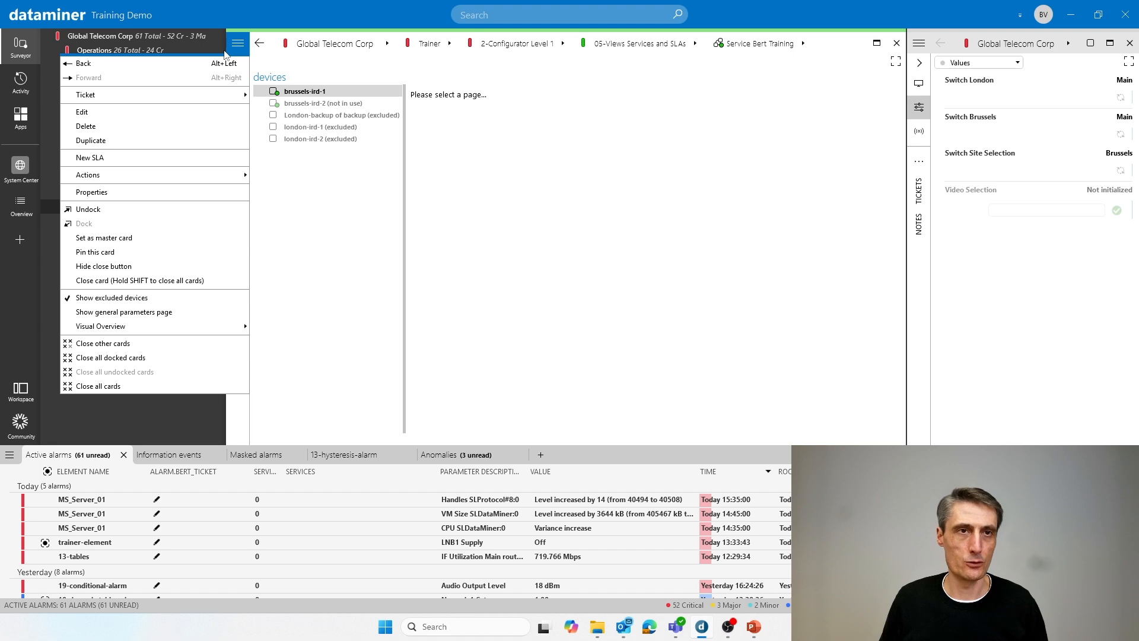
left_click(157, 111)
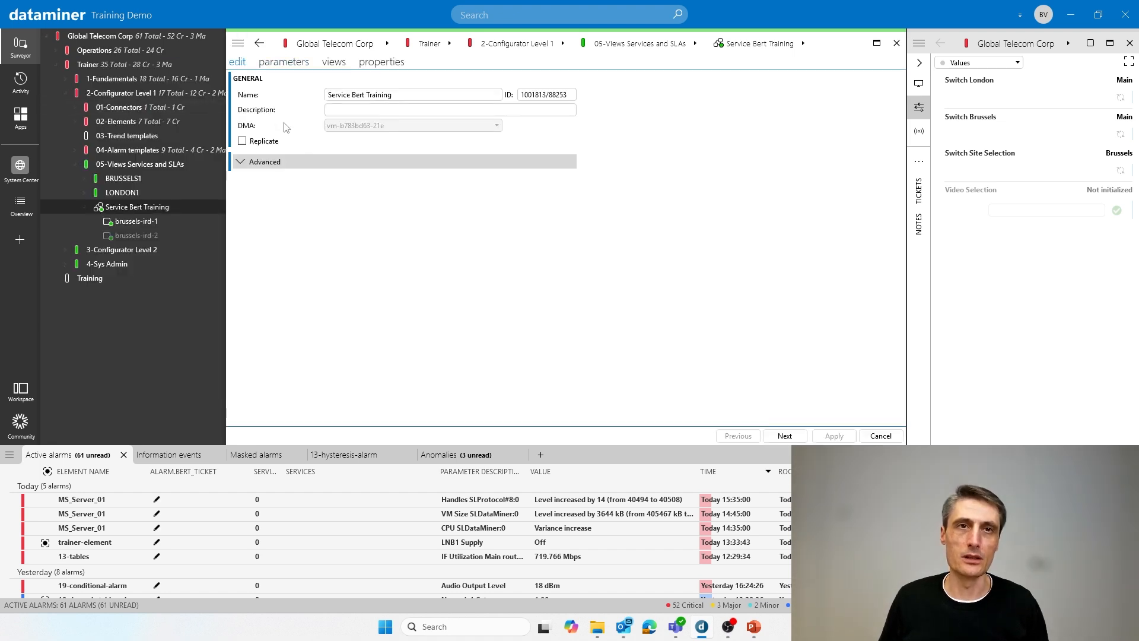
left_click(266, 163)
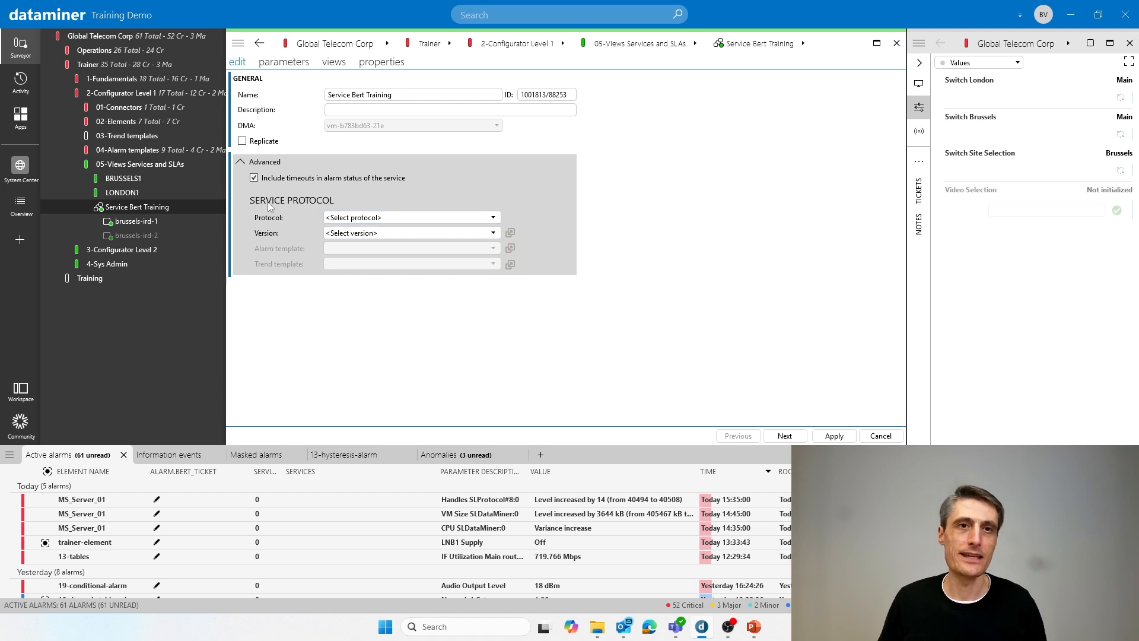
left_click(350, 219)
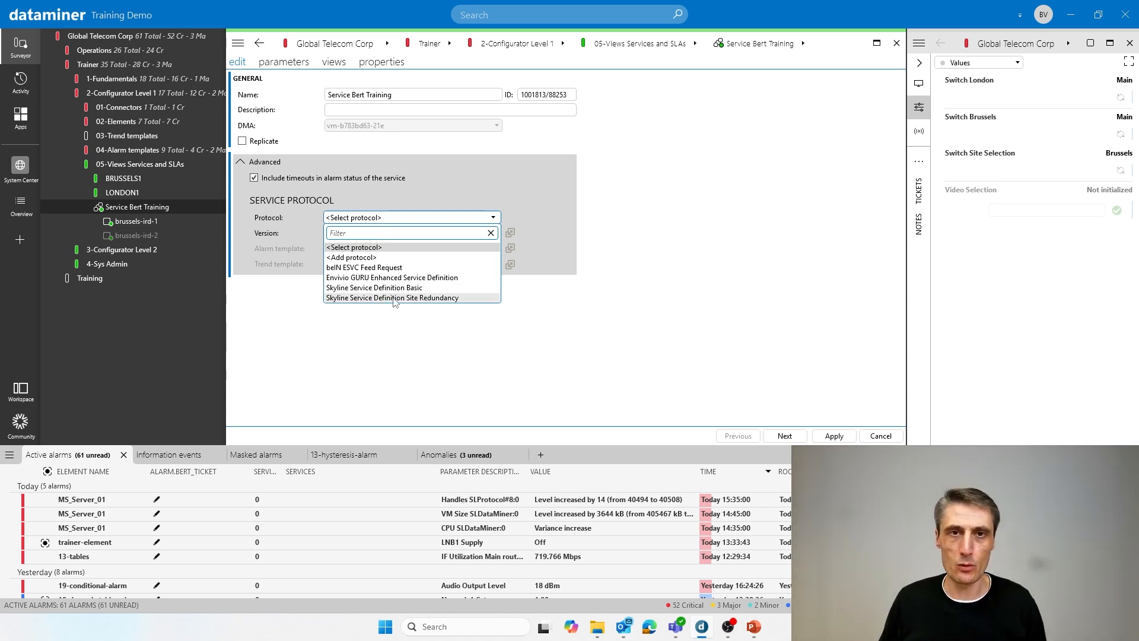
left_click(349, 288)
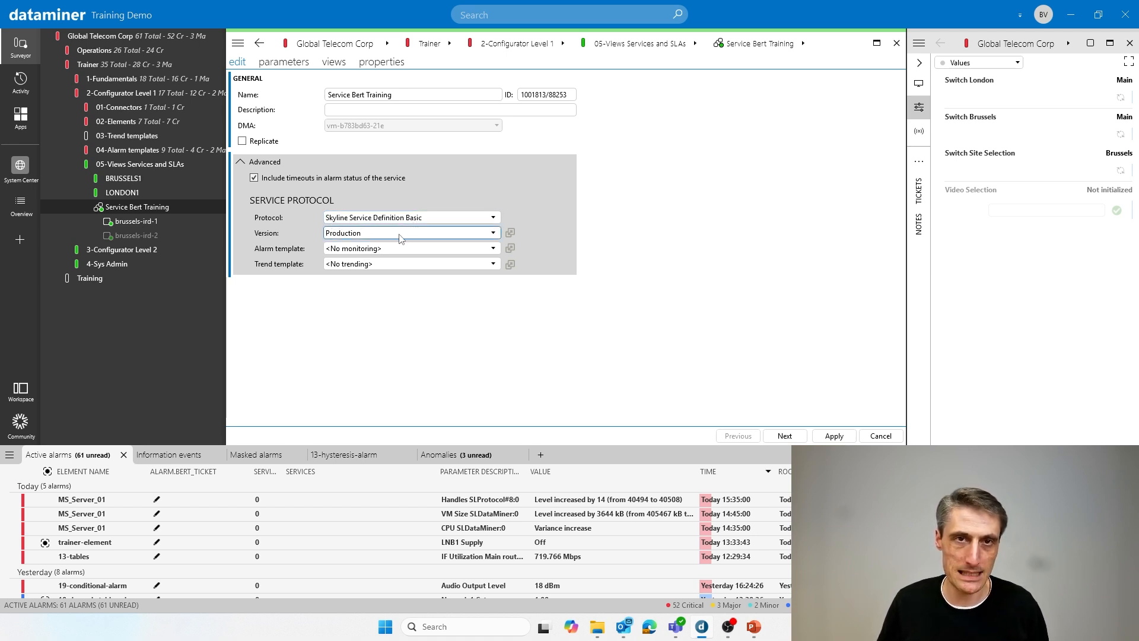
- Set the service protocol's alarm template and trend template to Standard and apply the changes
left_click(368, 251)
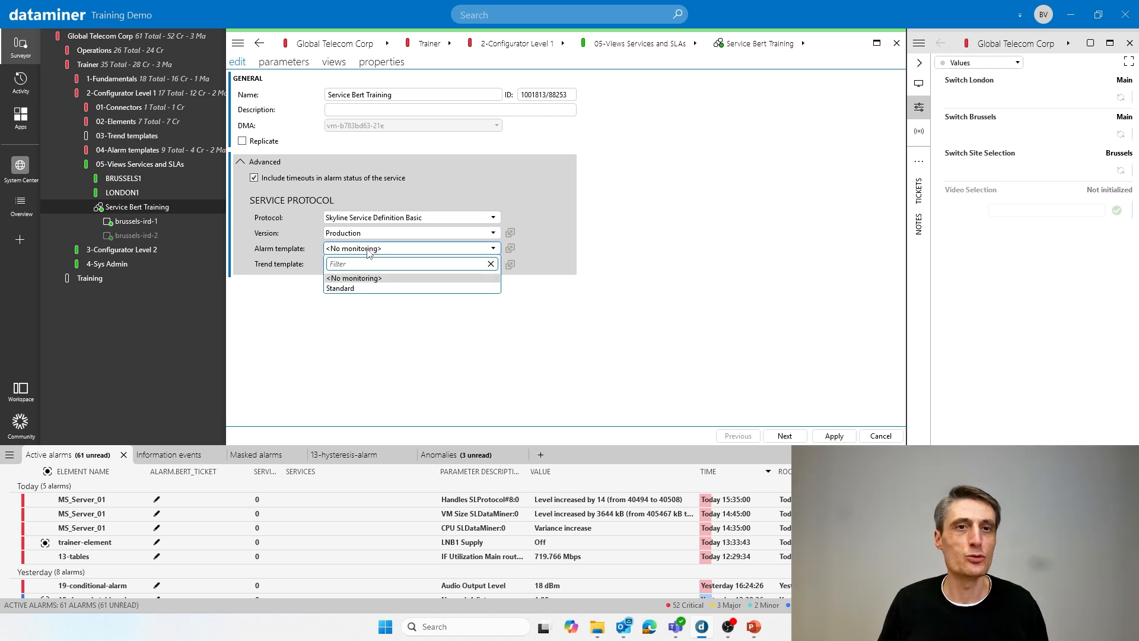
left_click(342, 289)
left_click(356, 265)
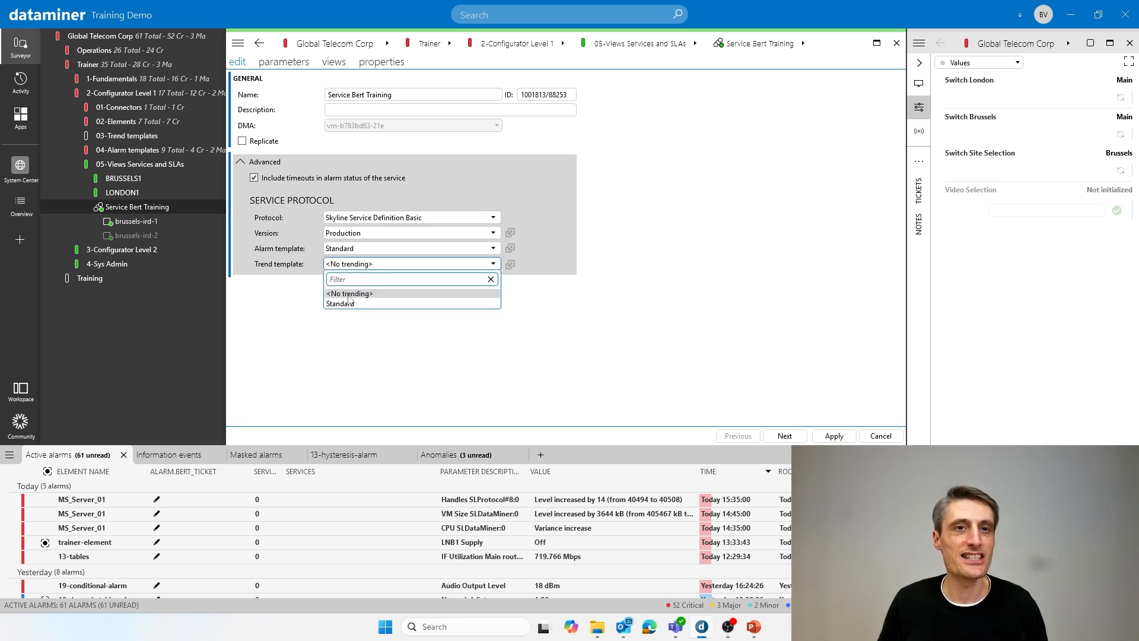
left_click(349, 304)
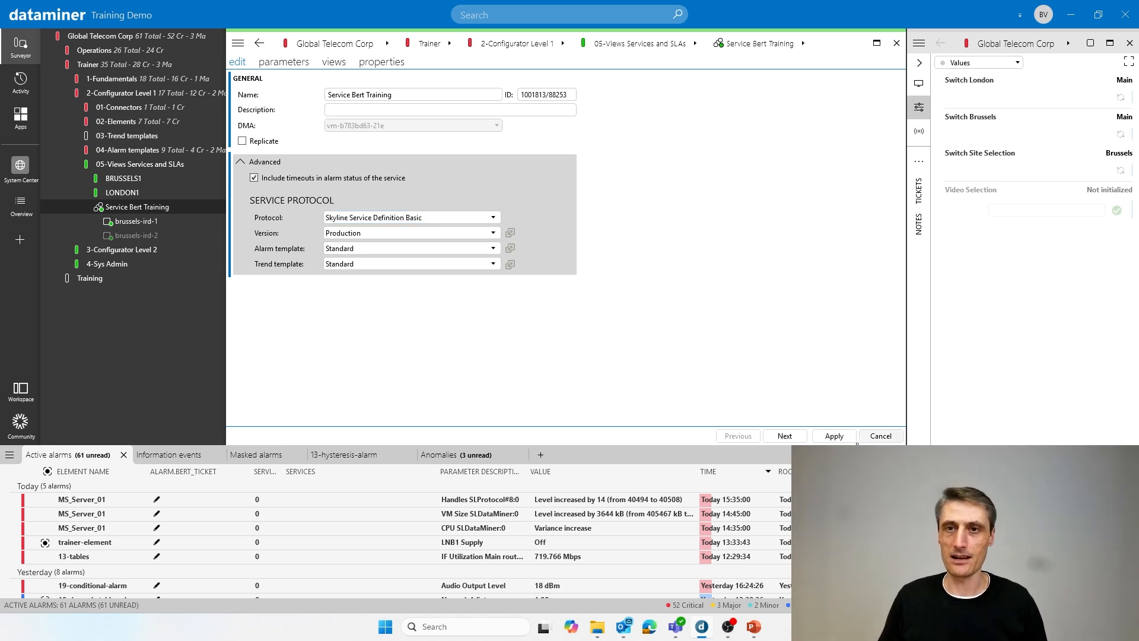
left_click(834, 436)
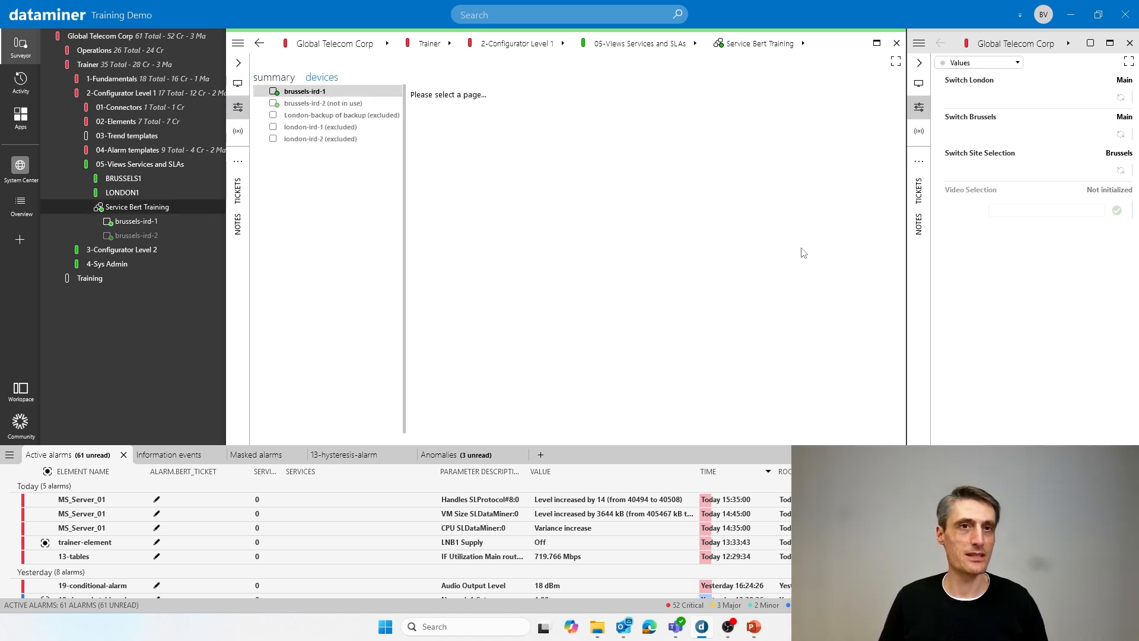
- Examine the service's summary data for the element statuses, overall service severity and general parameters
left_click(291, 83)
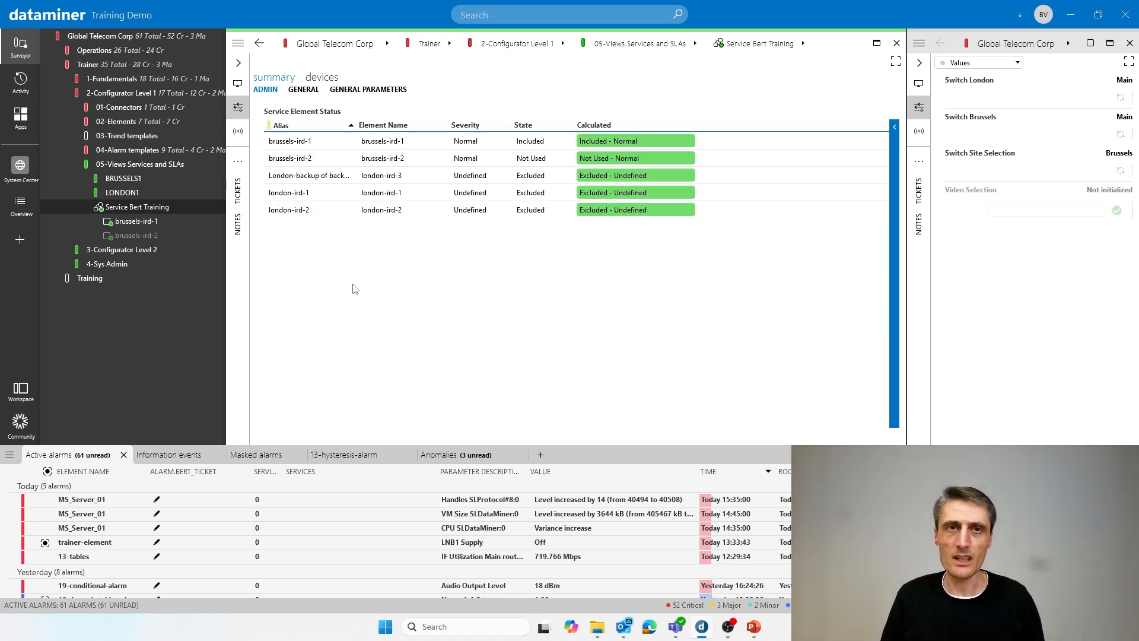
left_click(304, 90)
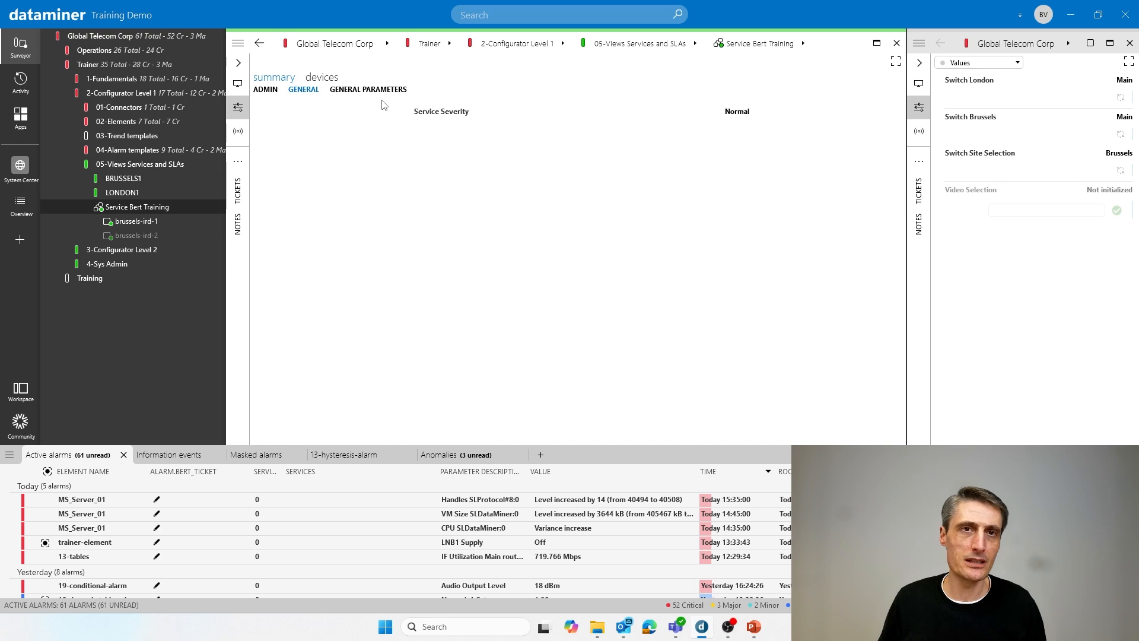
left_click(368, 89)
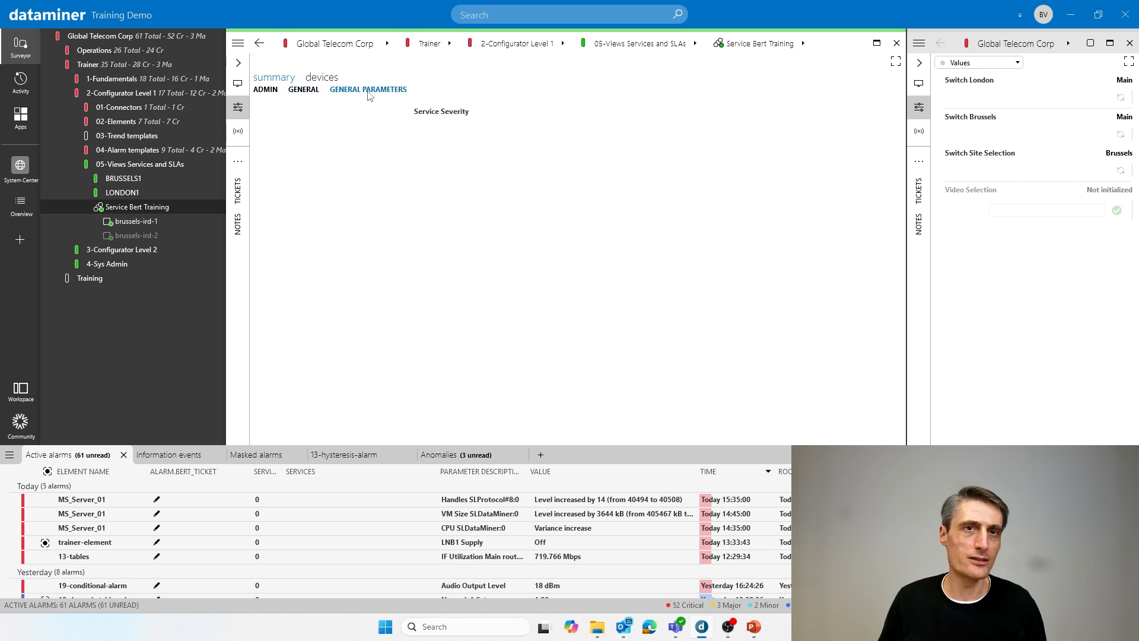
left_click(309, 92)
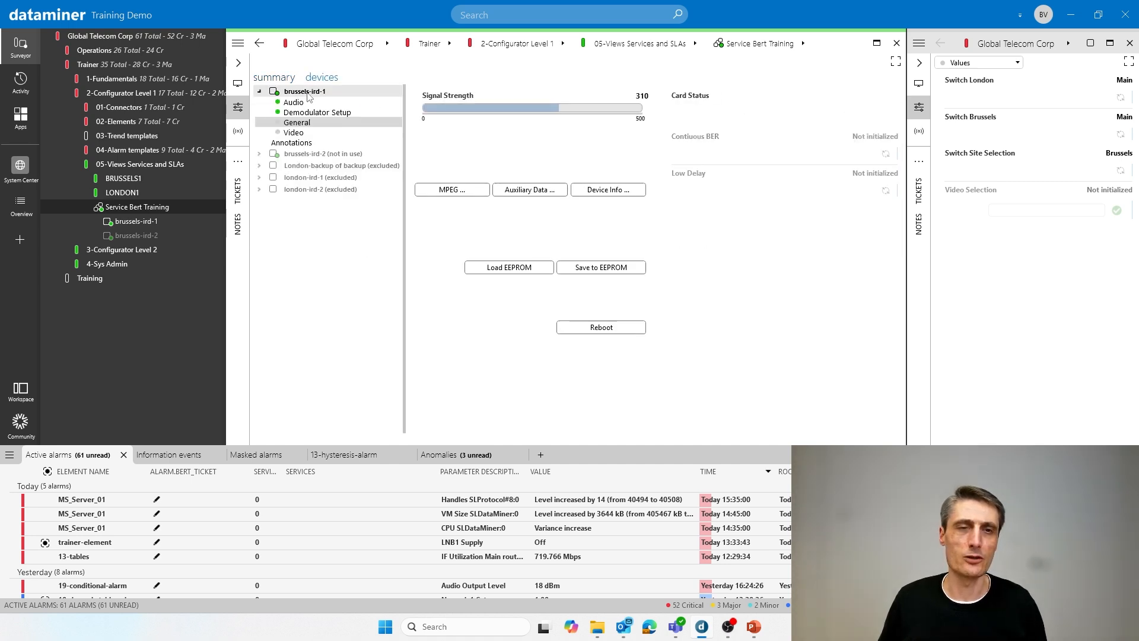
left_click(294, 82)
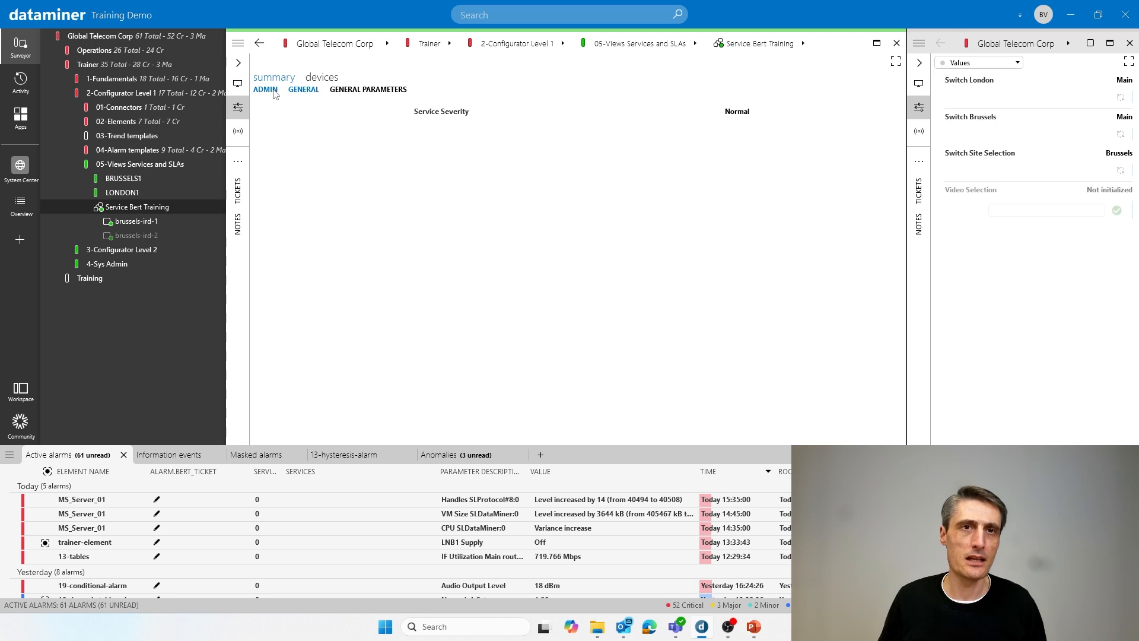
left_click(275, 91)
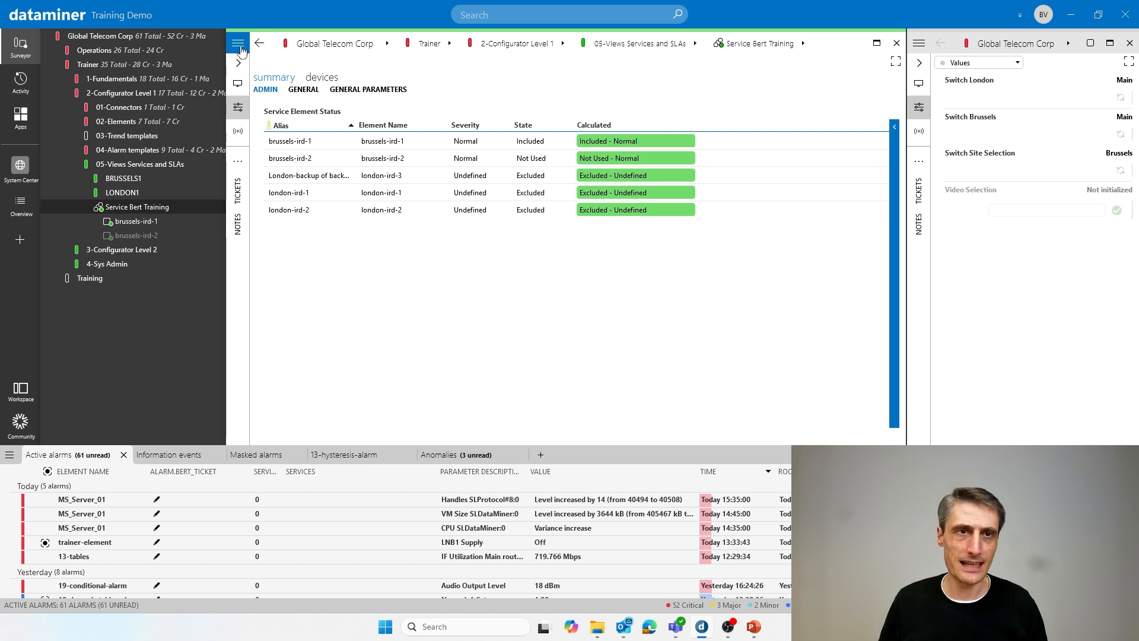
- Examine the service's Standard alarm template, including the critical-high values of Service Element Status: Calculated, and close the template
right_click(141, 209)
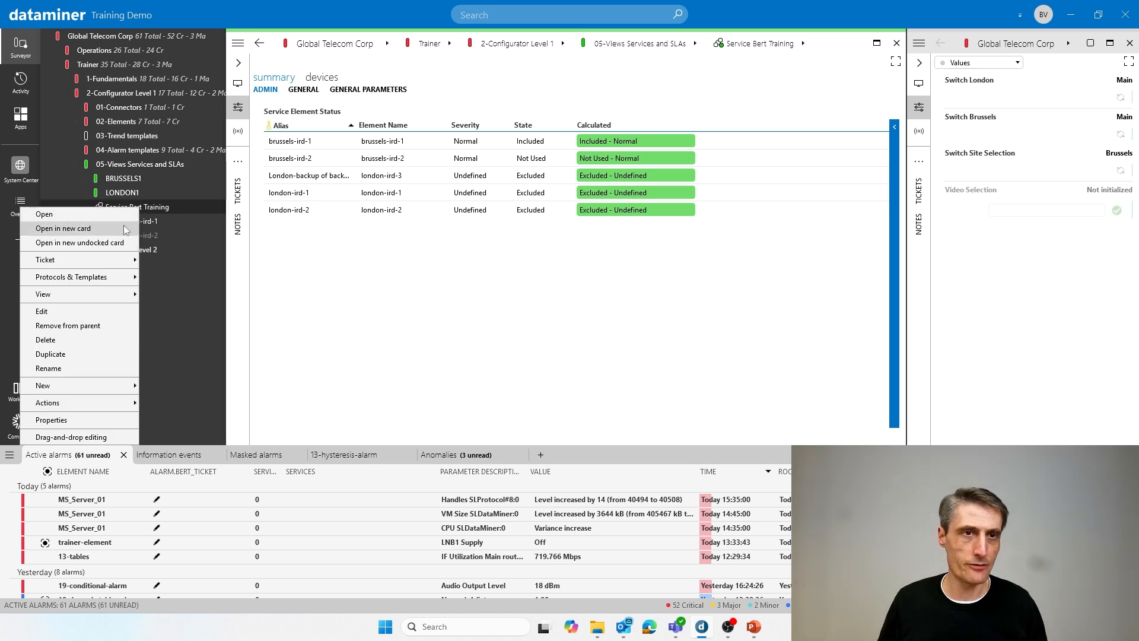
mouse_move(82, 280)
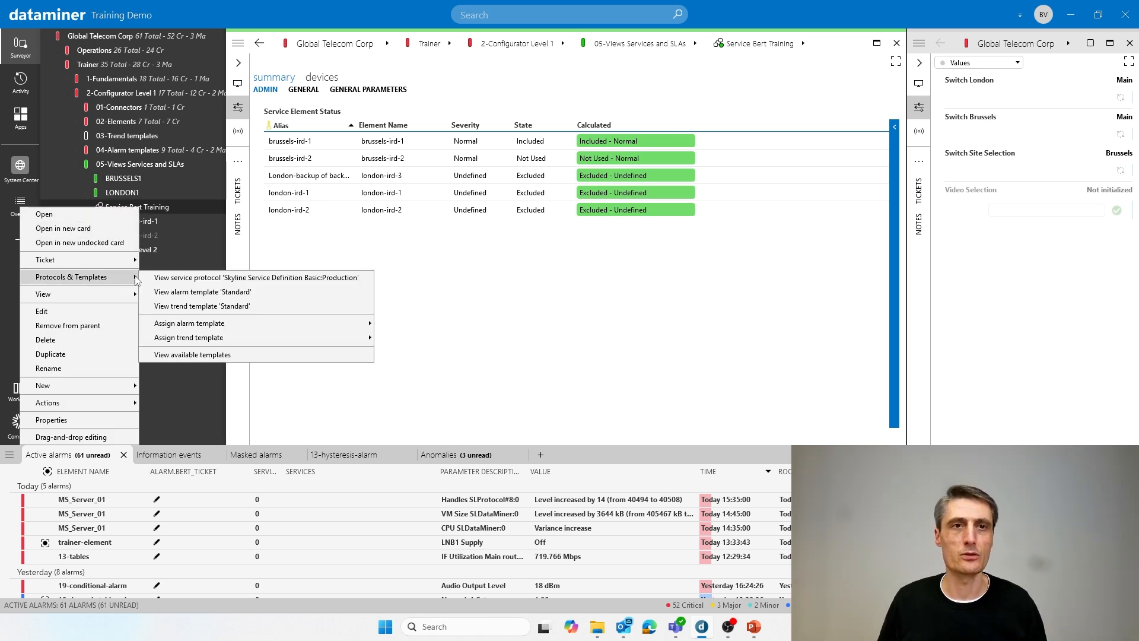
left_click(213, 292)
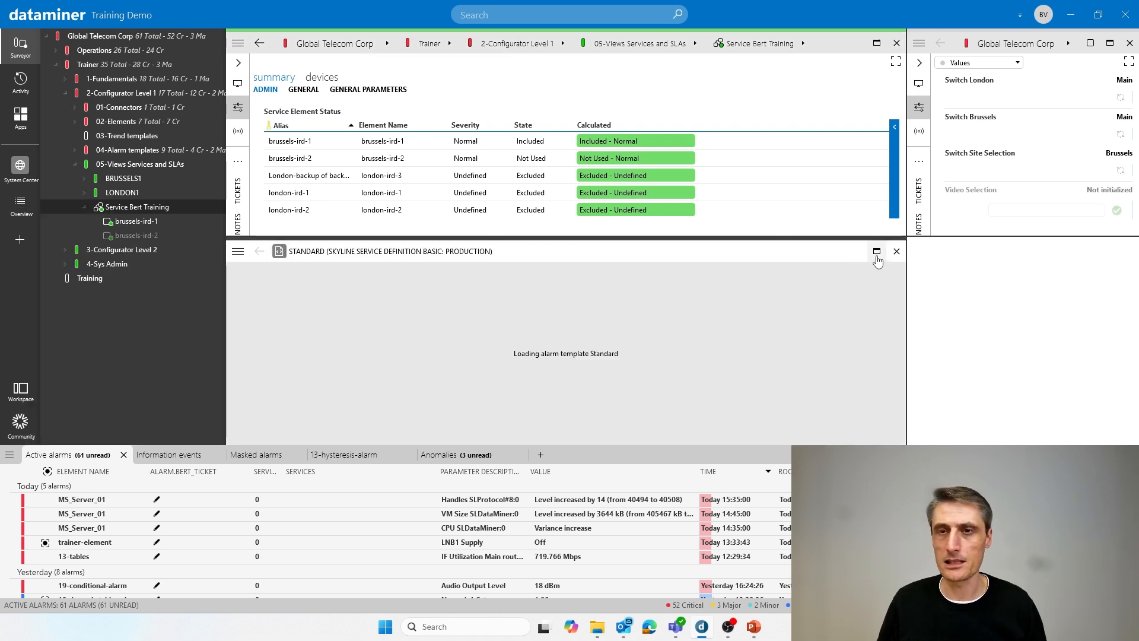
left_click(877, 252)
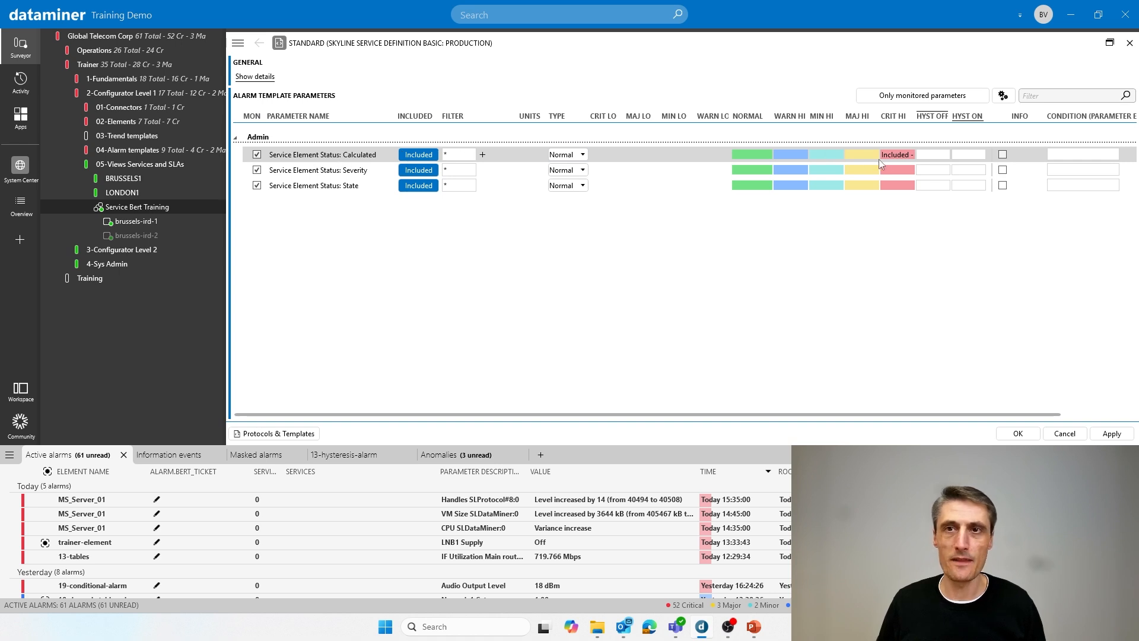
left_click(894, 155)
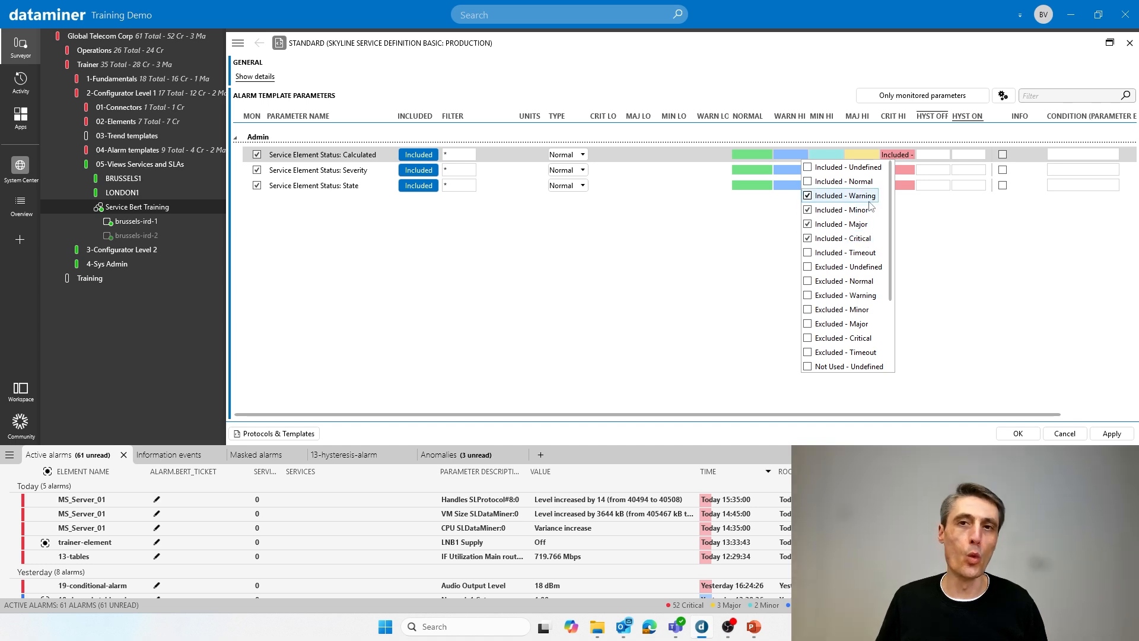
left_click(603, 298)
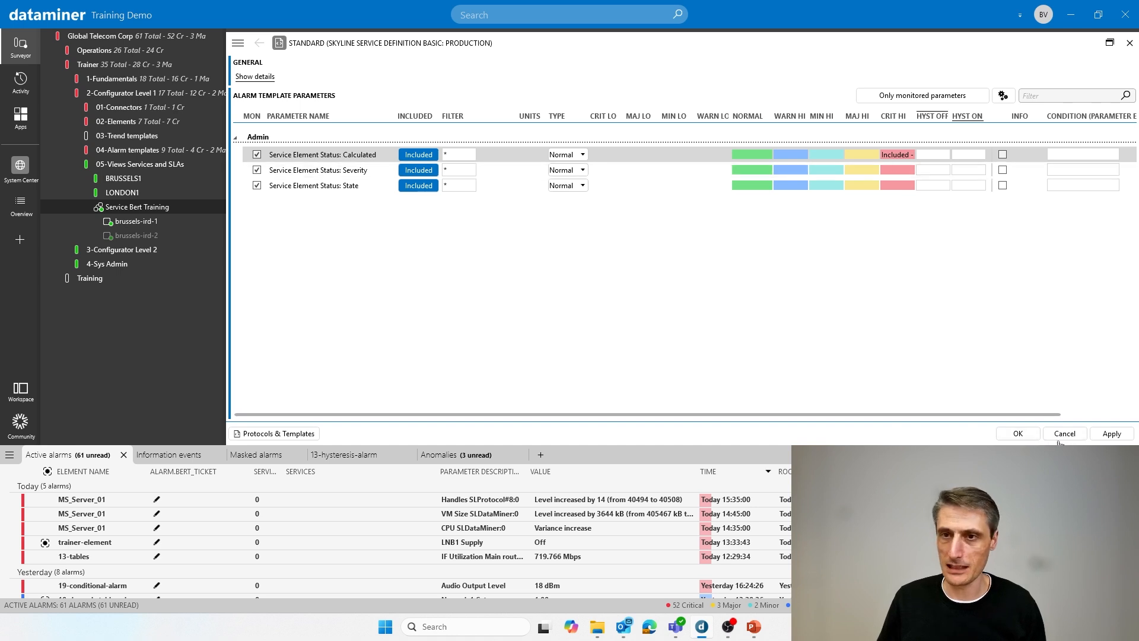
left_click(1129, 44)
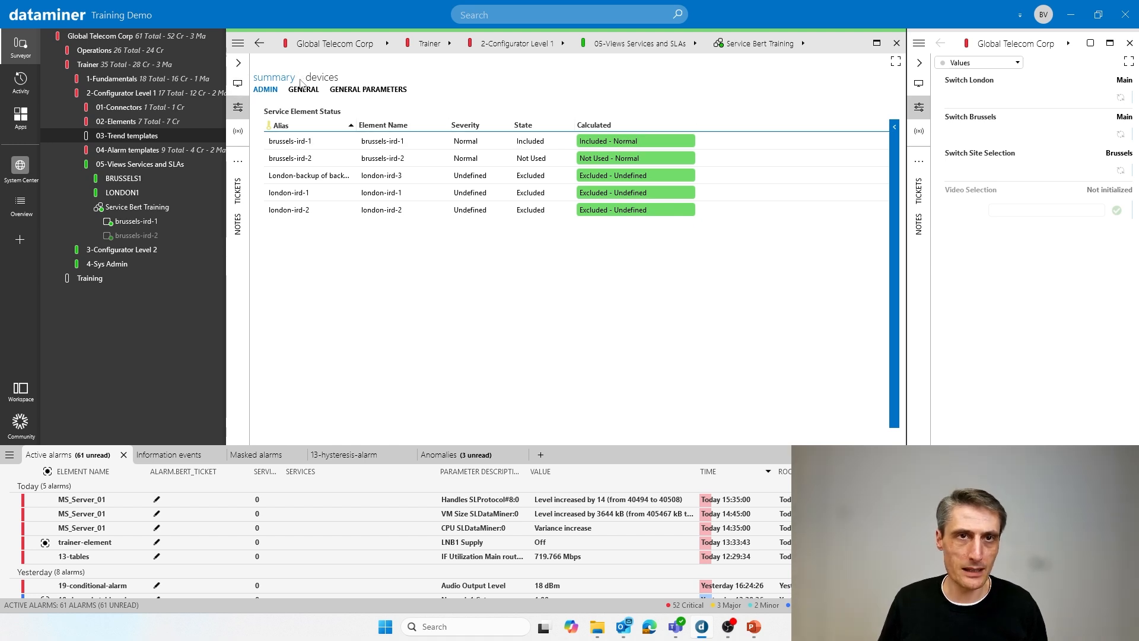
- Set the Audio Output Level of brussels-ird-1 to 9 dBm through the service's device pages
left_click(320, 78)
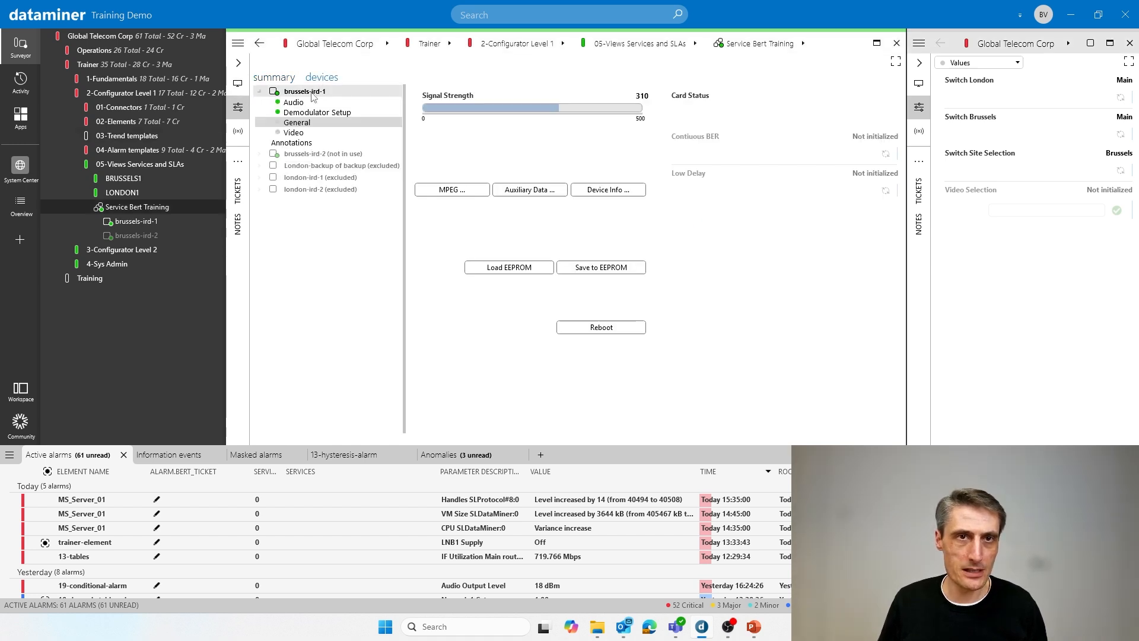
left_click(297, 103)
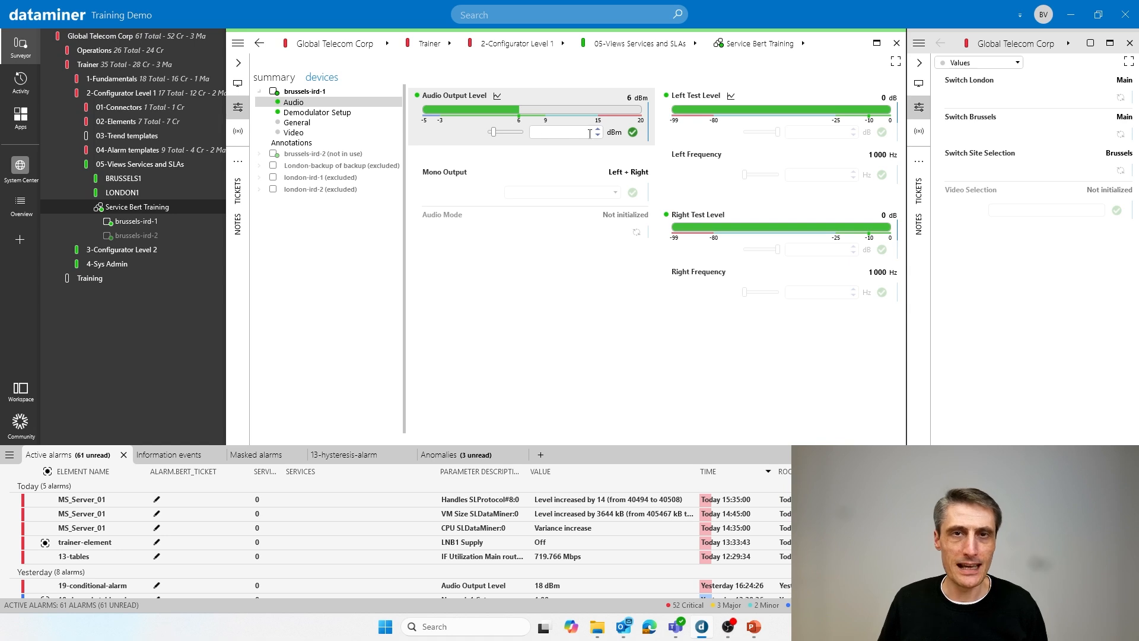
left_click(601, 130)
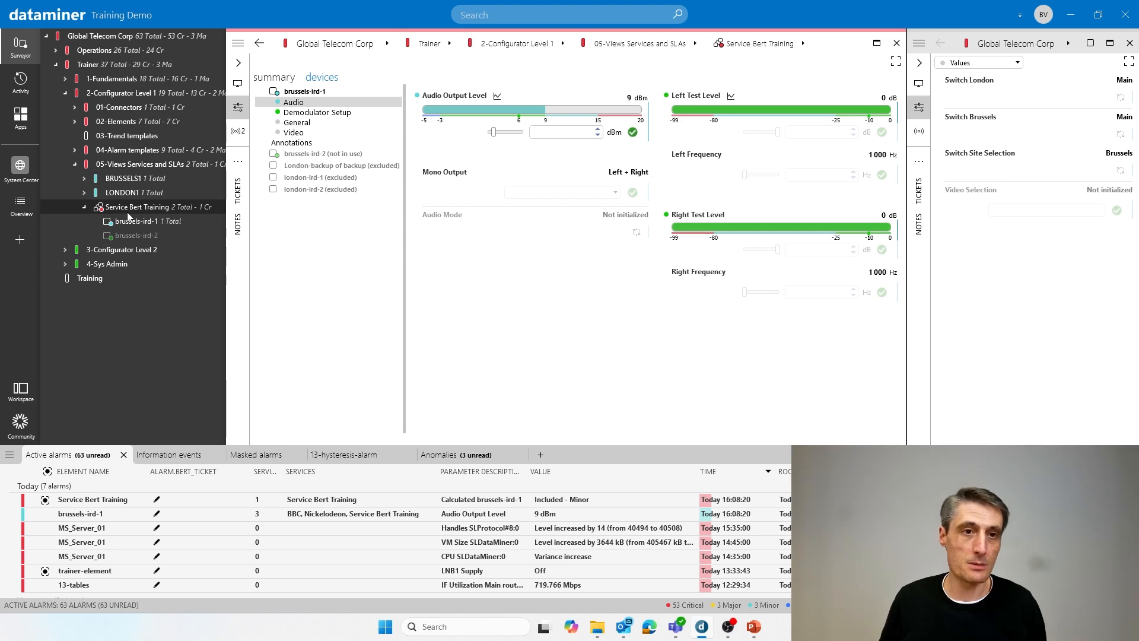
- Check the newest brussels-ird-1 and service alarms and the service's element status summary, and switch to the PowerPoint presentation
left_click(71, 517)
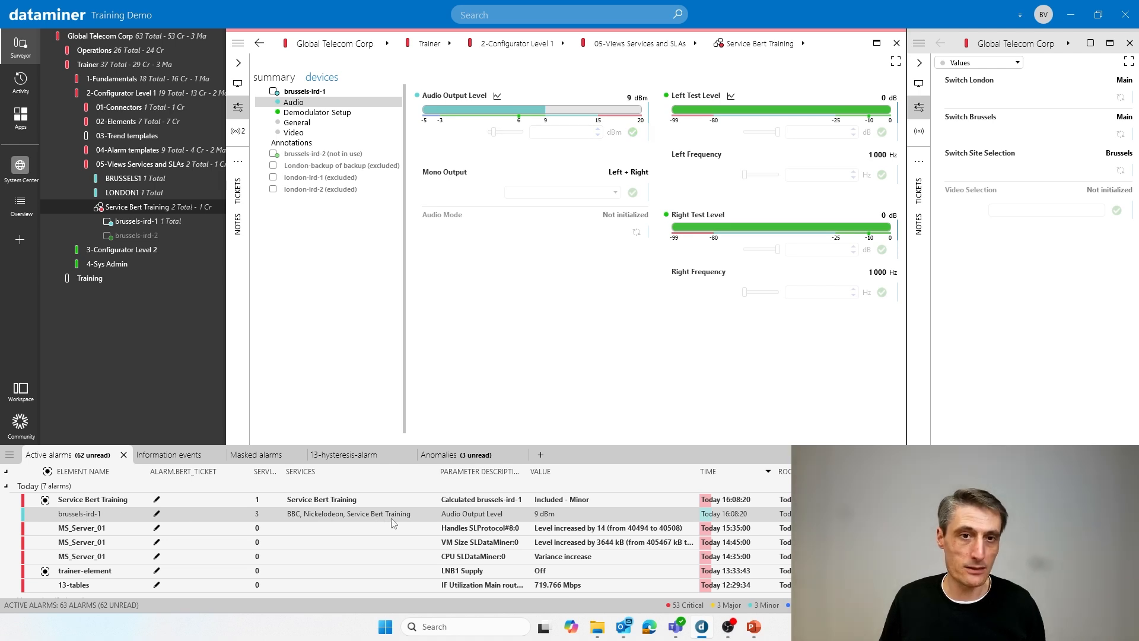
left_click(99, 501)
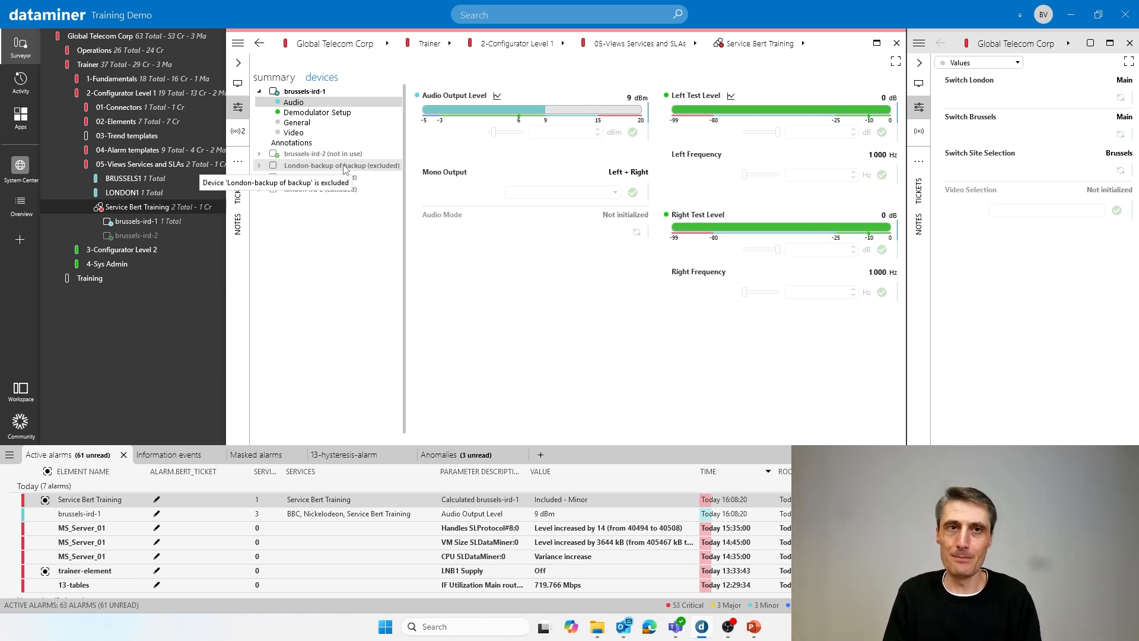
left_click(287, 79)
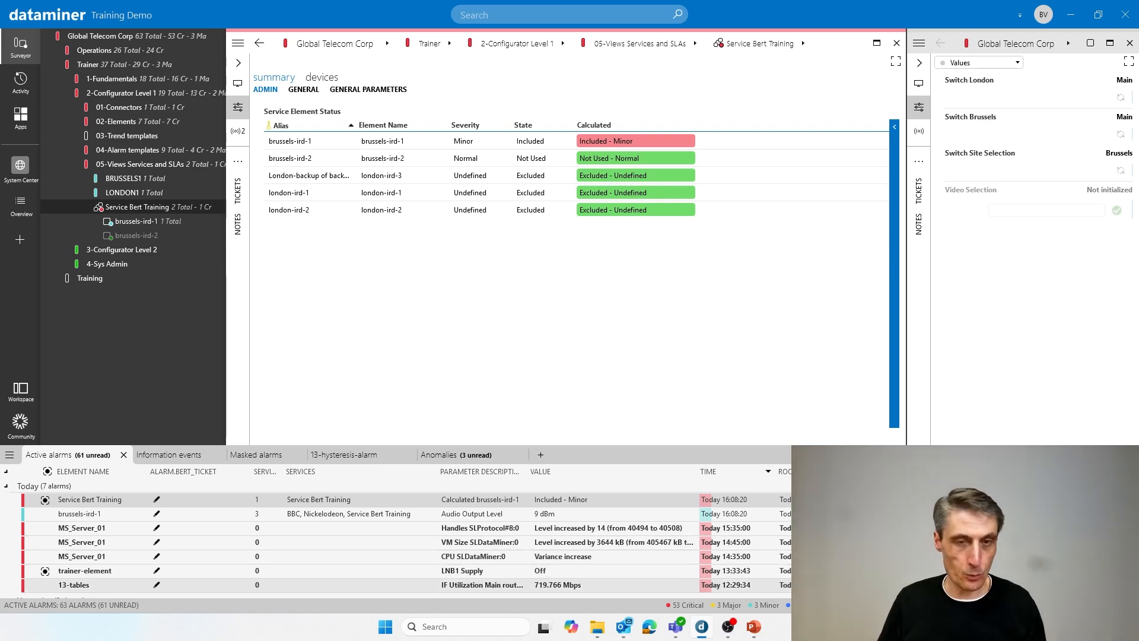
key("alt+Tab")
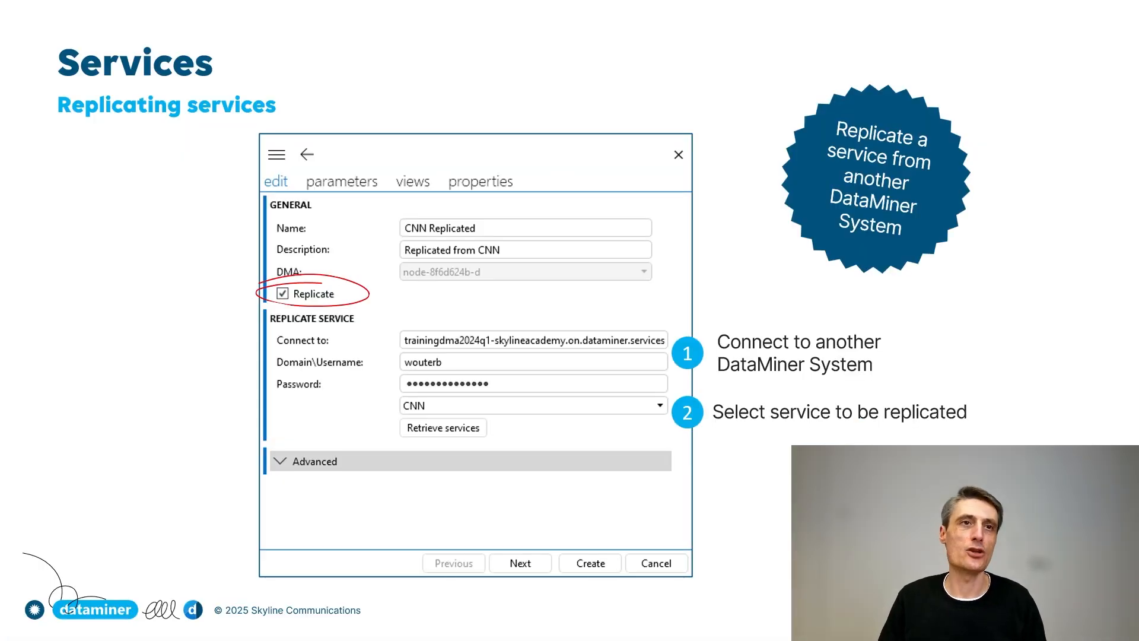
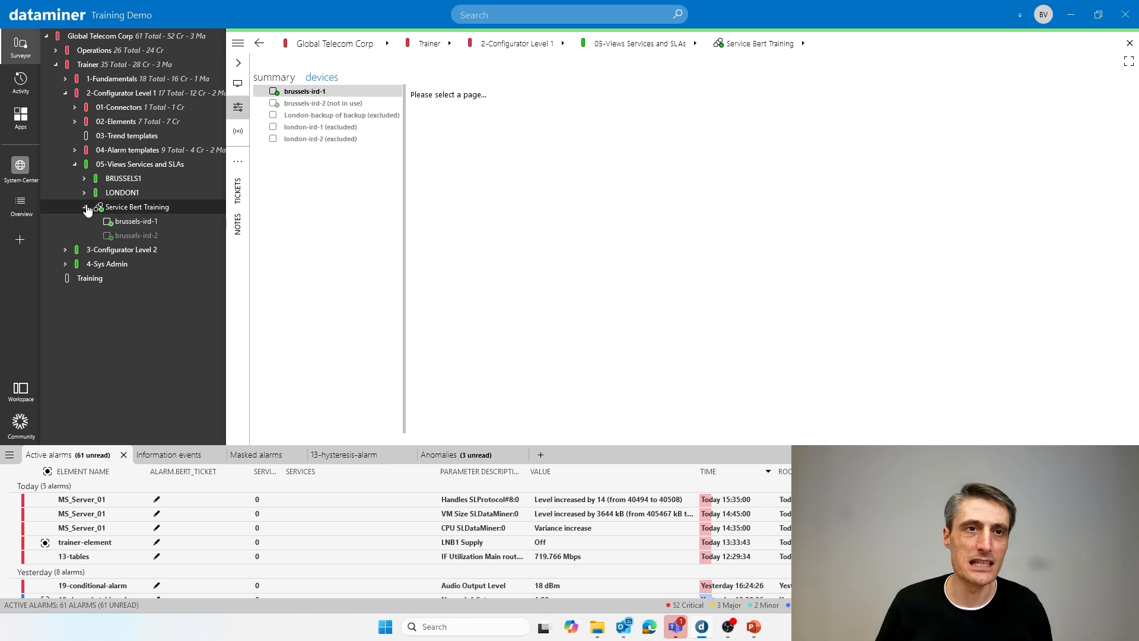
- Start a new SLA in the 05-Views Services and SLAs view and name it after the training service with the suffix SLA
left_click(84, 207)
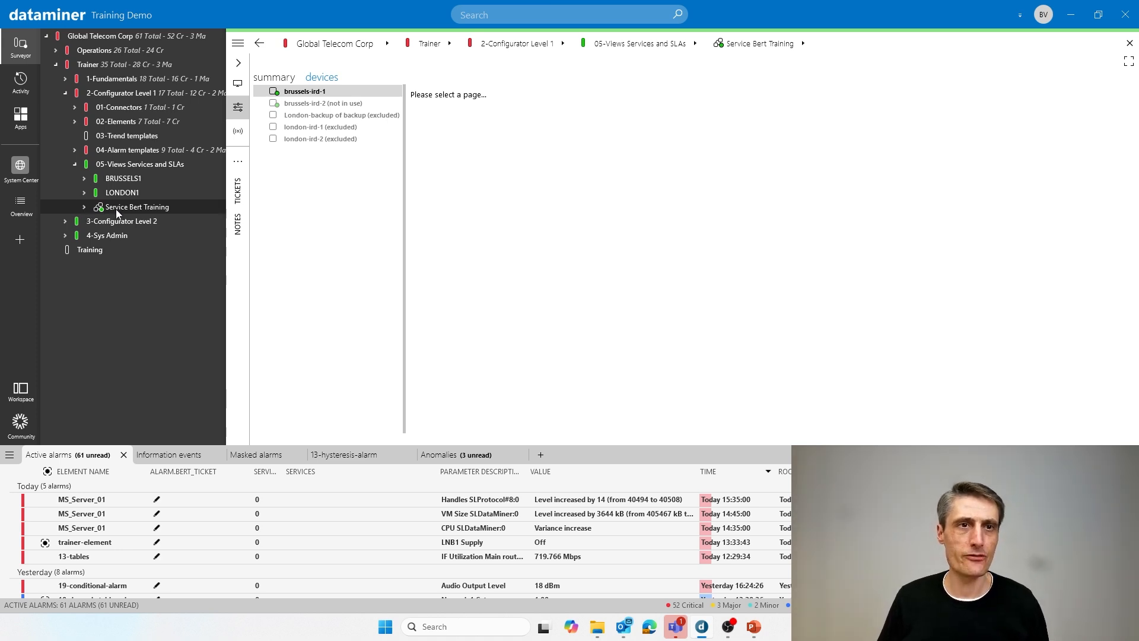
right_click(136, 166)
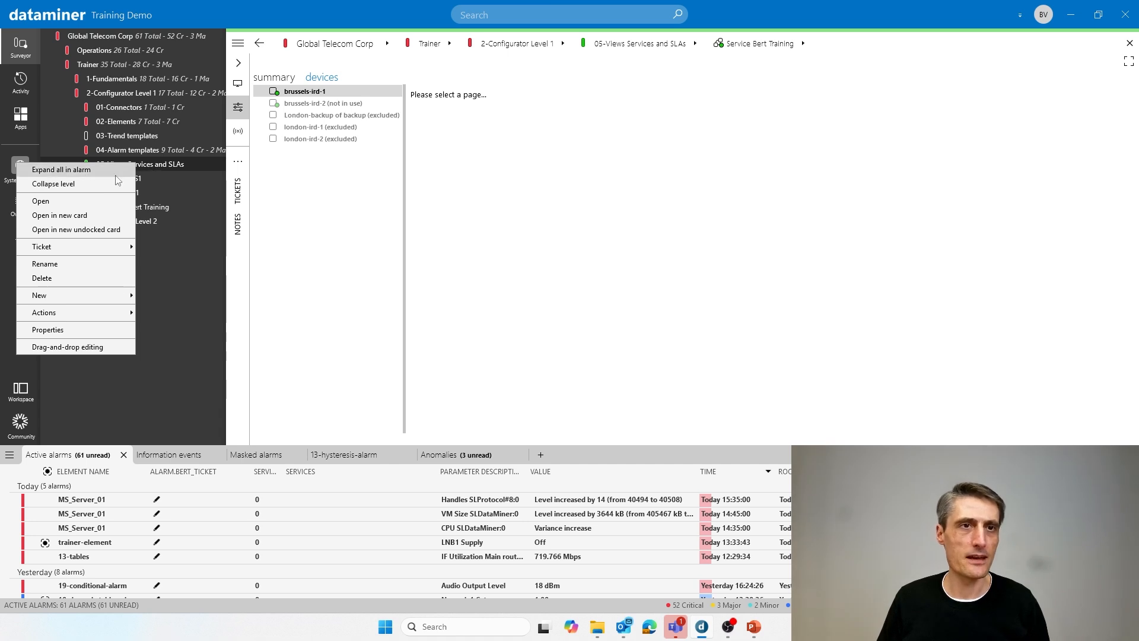
mouse_move(74, 296)
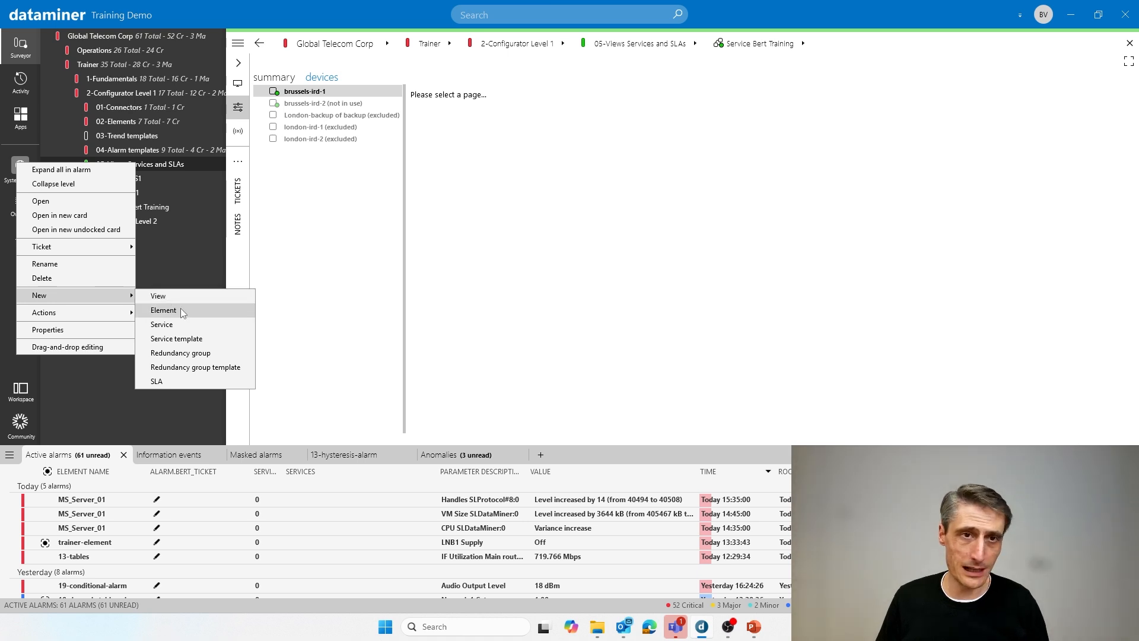
left_click(157, 381)
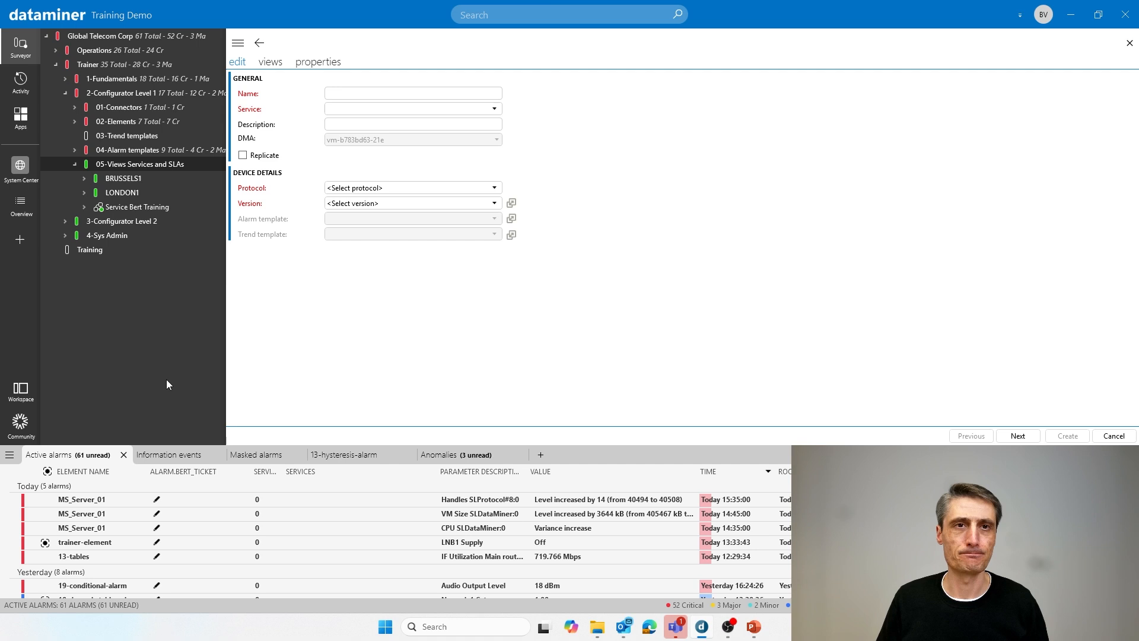
left_click(406, 92)
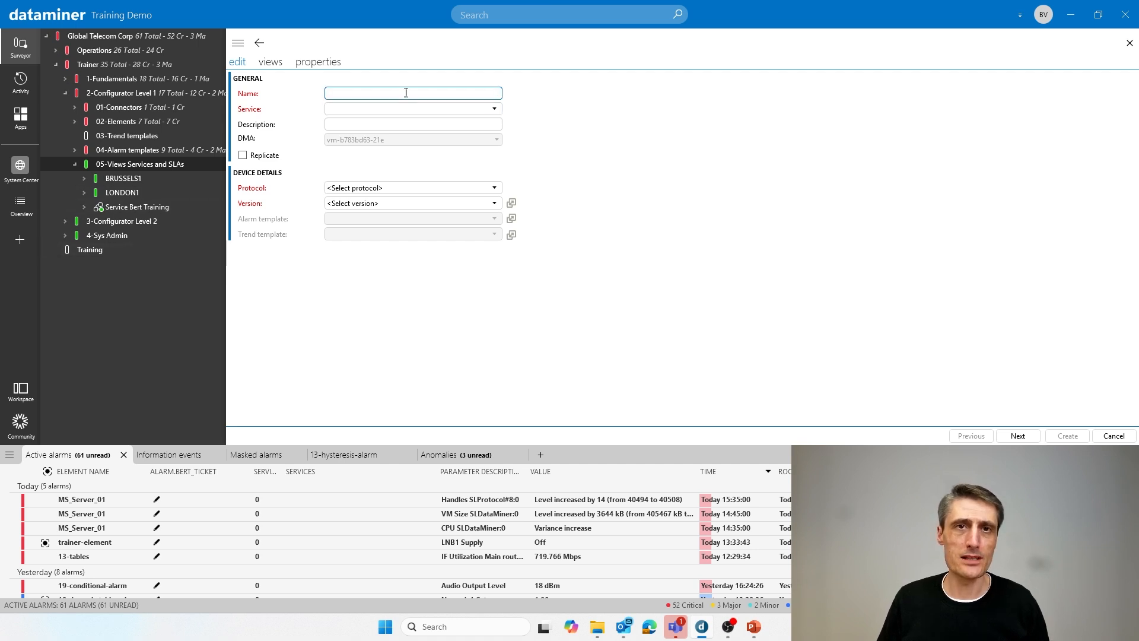
type("S")
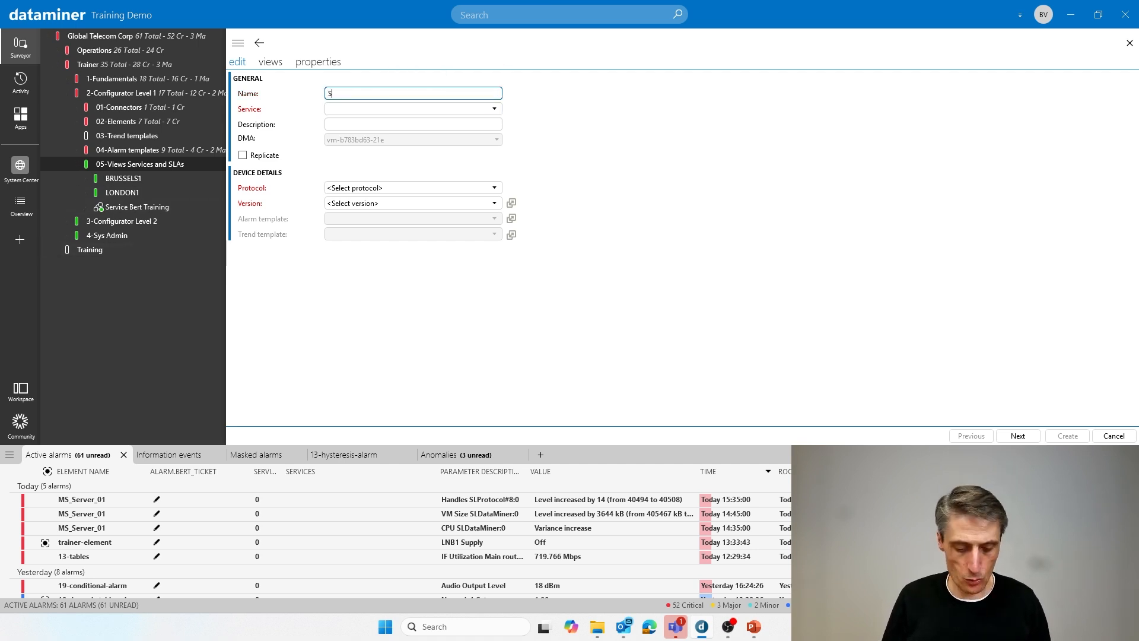
type("ervice B")
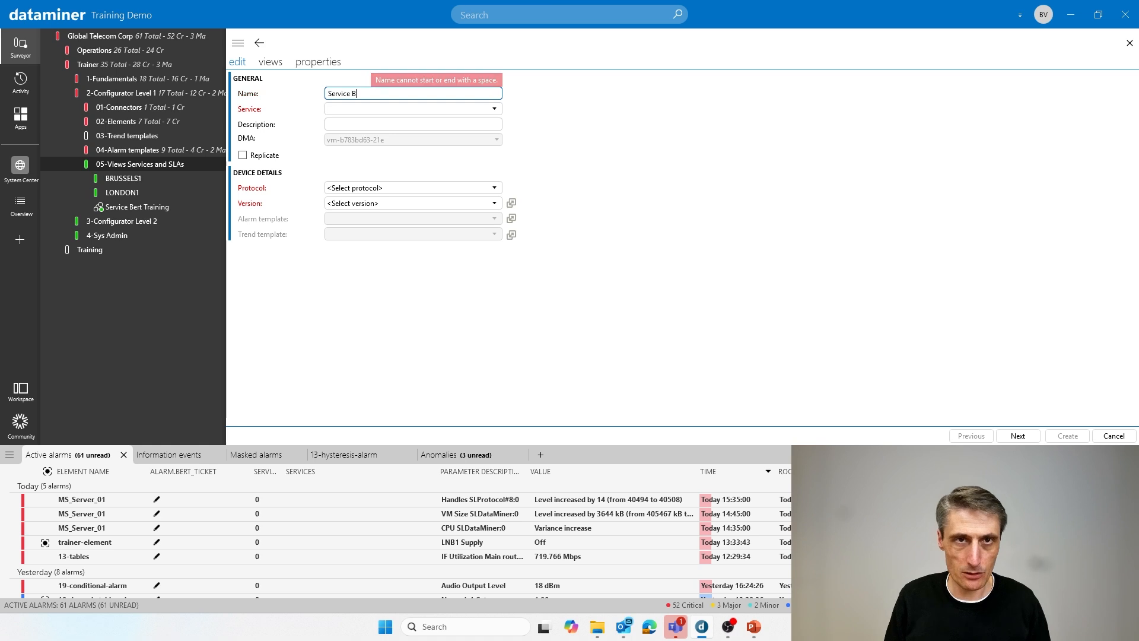
type("ert TRa")
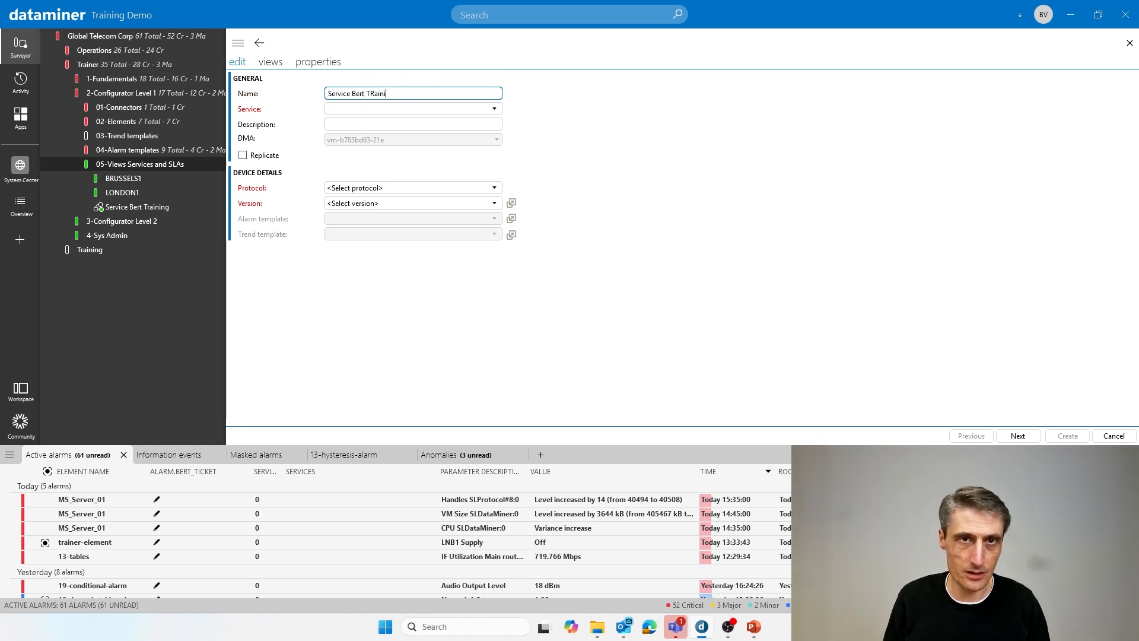
type("in")
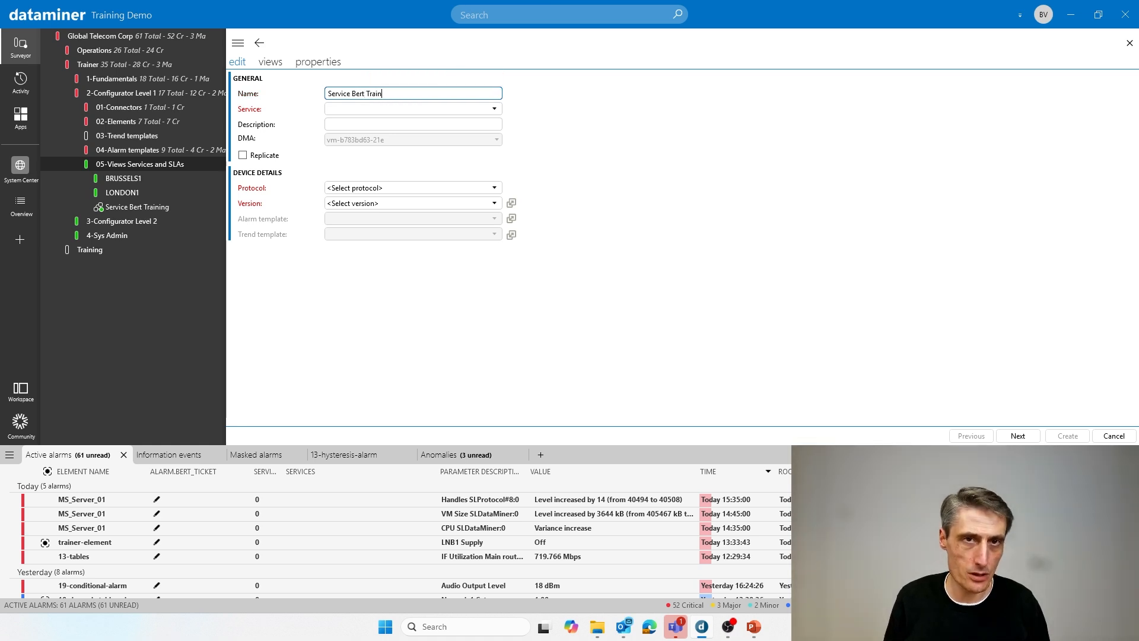
type("ing SLA")
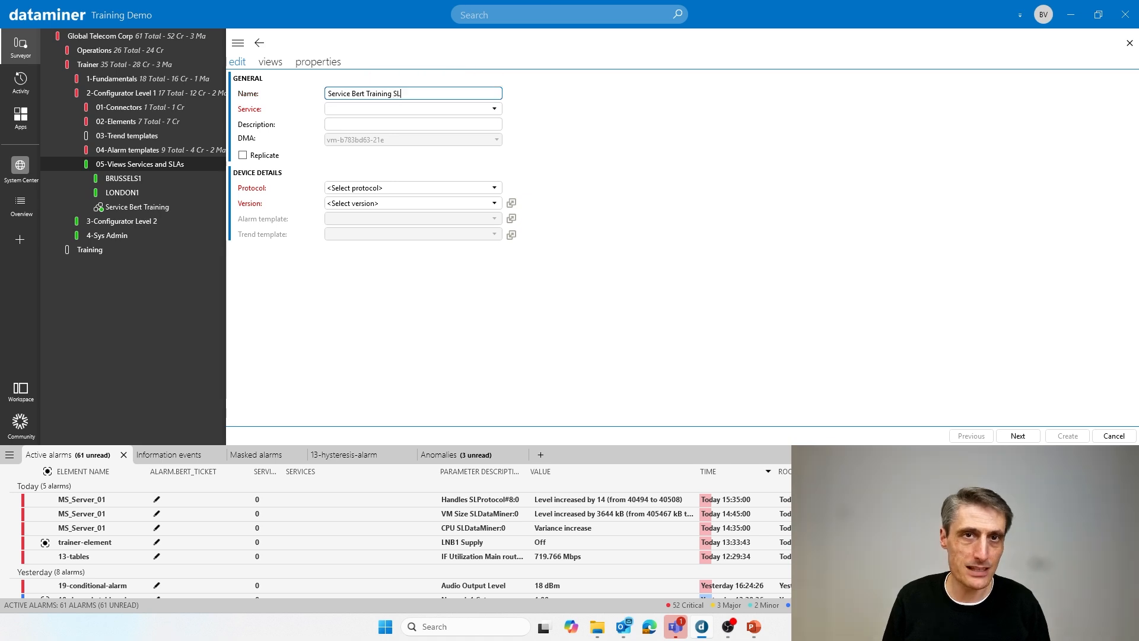
- Filter the service list by the trainer's first name and assign the training service to the new SLA
left_click(385, 111)
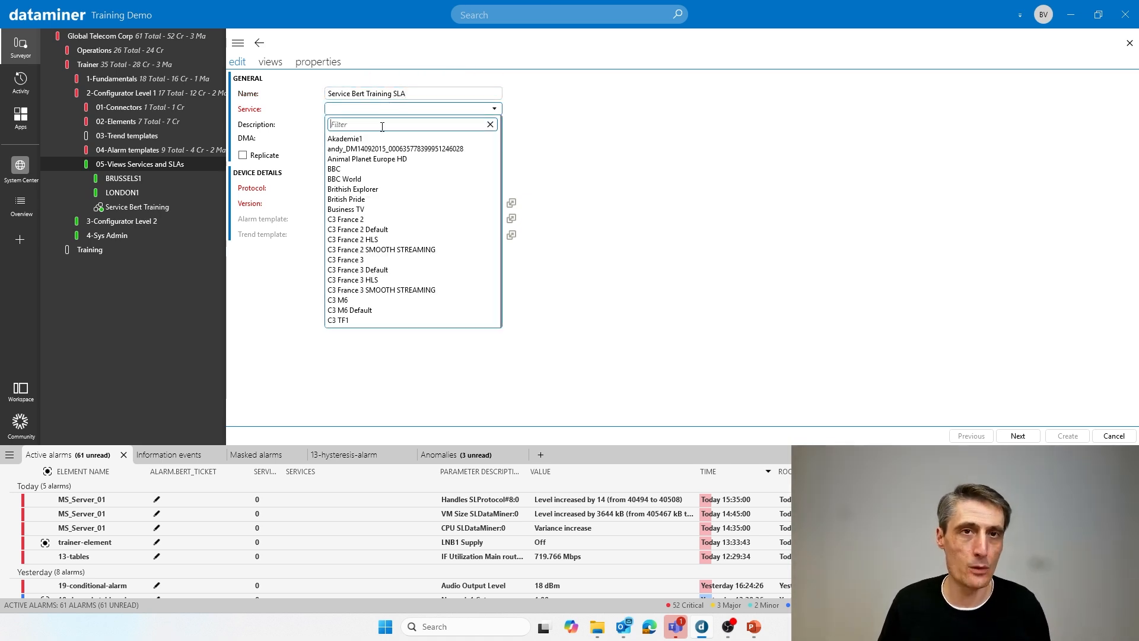
type("bert")
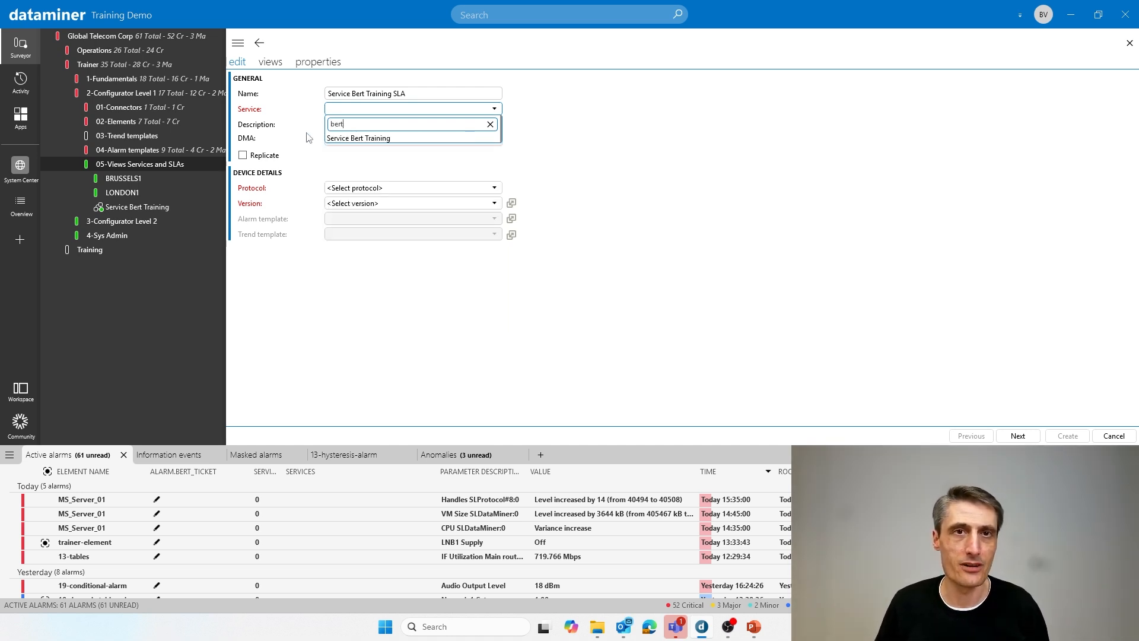
left_click(346, 139)
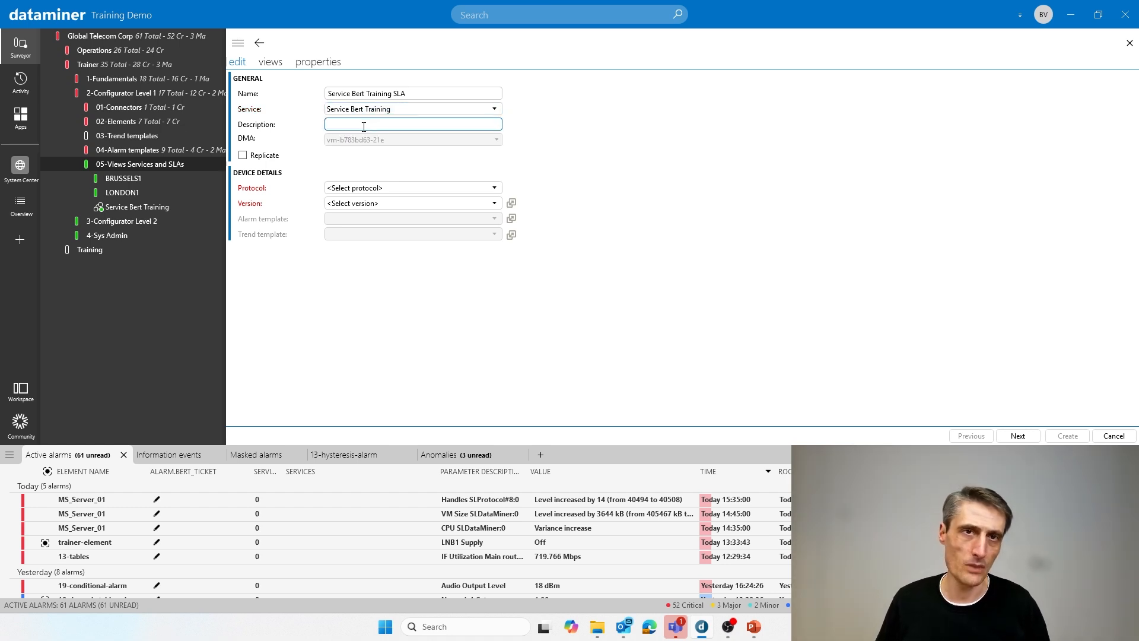
left_click(378, 92)
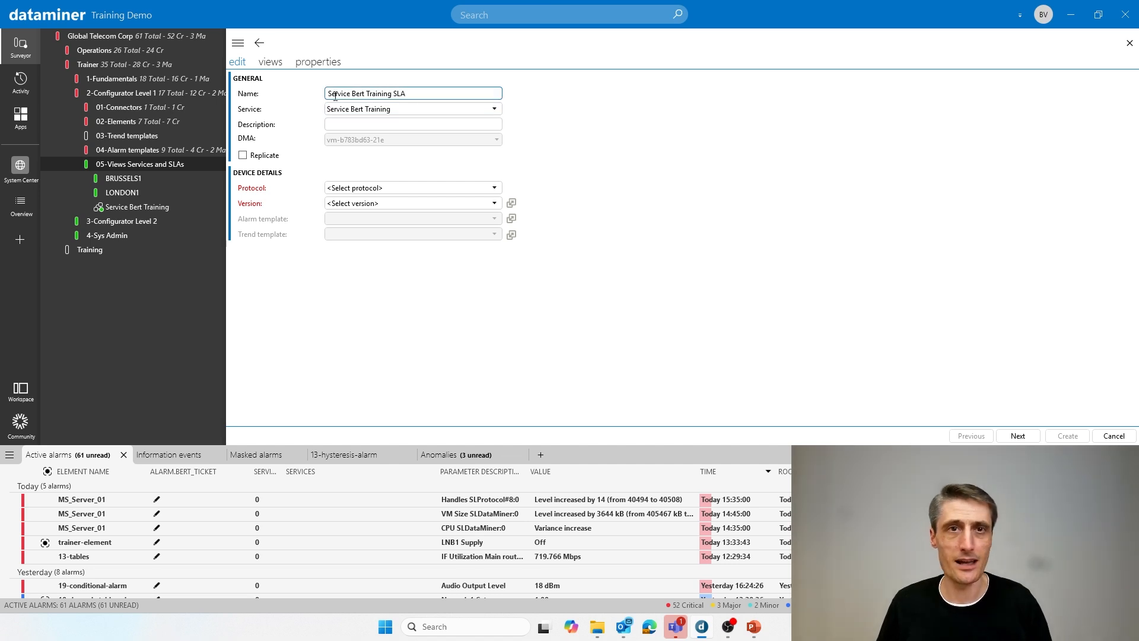
key("Tab")
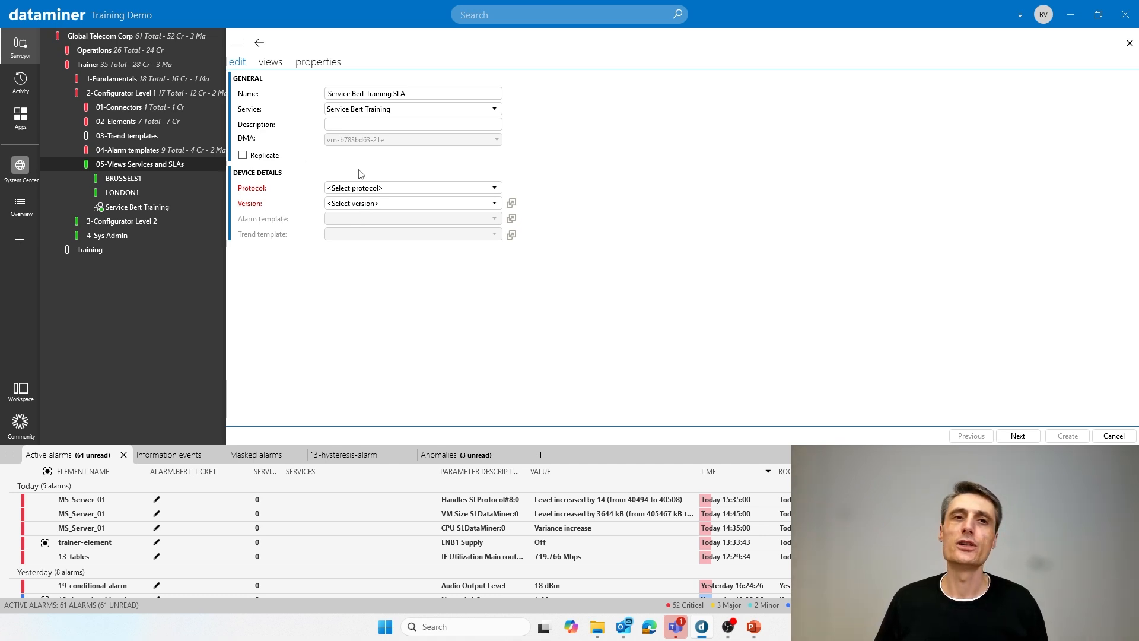
- Assign the Skyline SLA Definition Basic protocol, the Standard alarm template and the NewTemplate trend template to the SLA
left_click(396, 189)
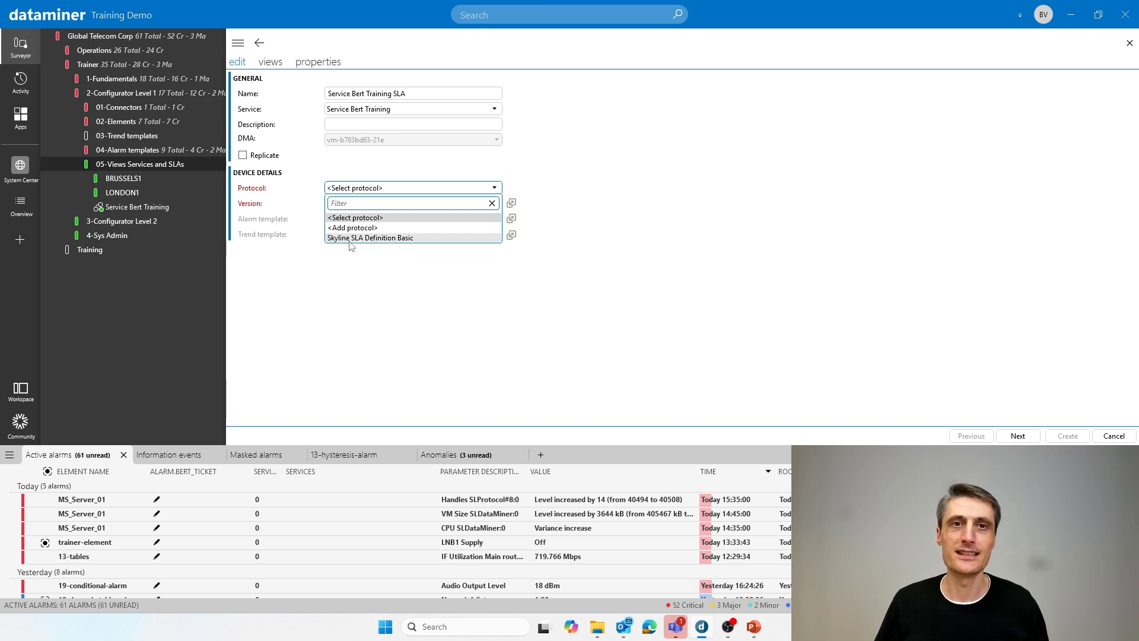
left_click(373, 238)
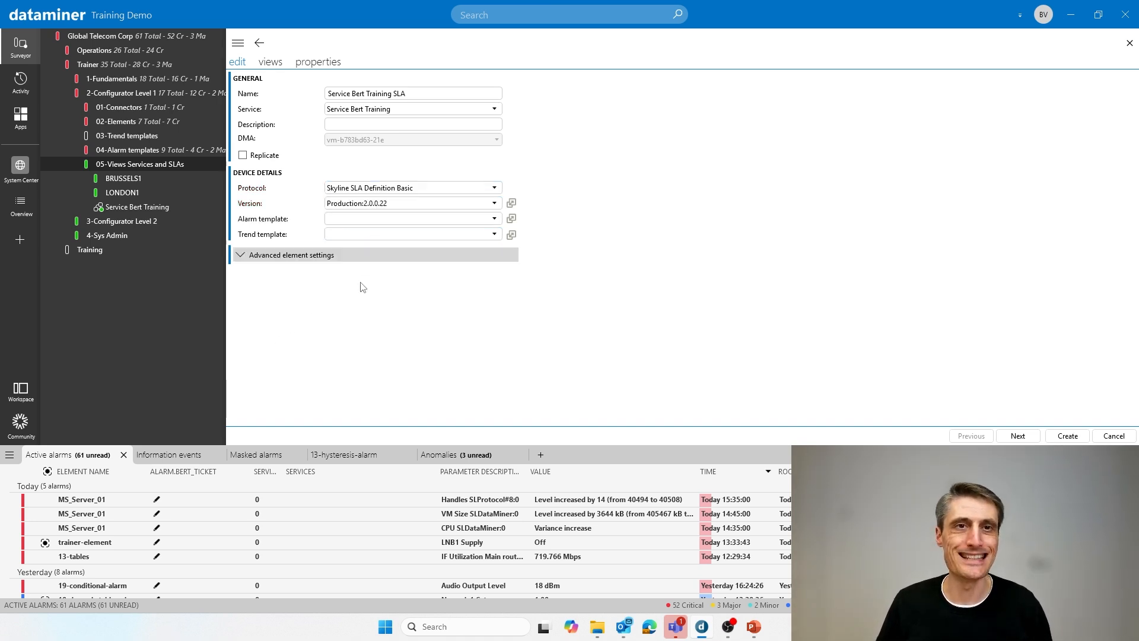
left_click(377, 220)
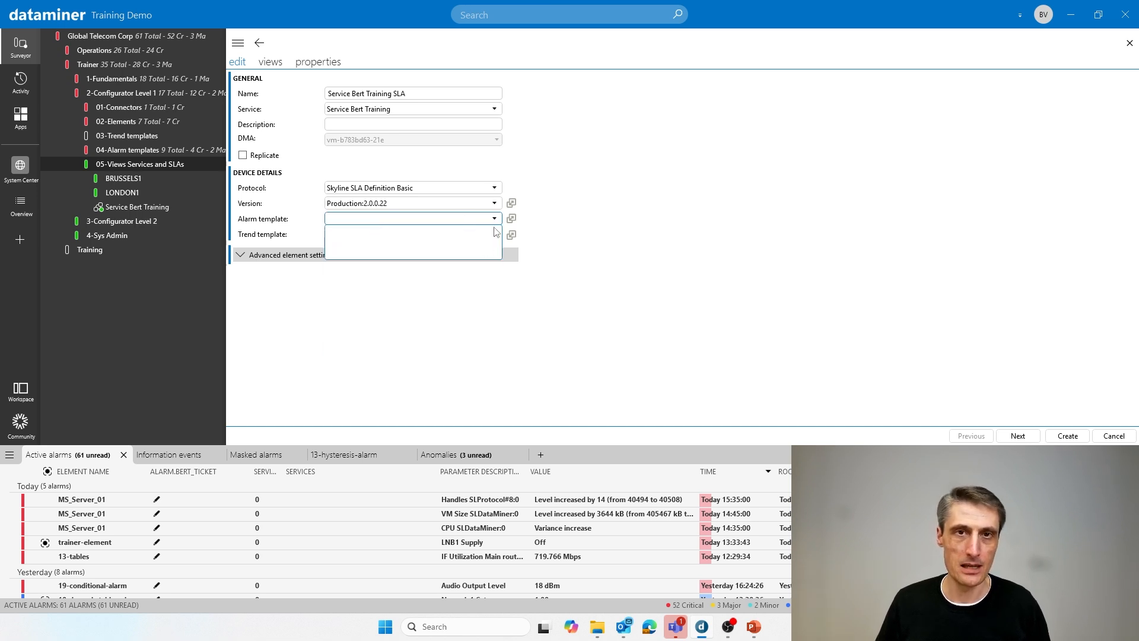
left_click(341, 279)
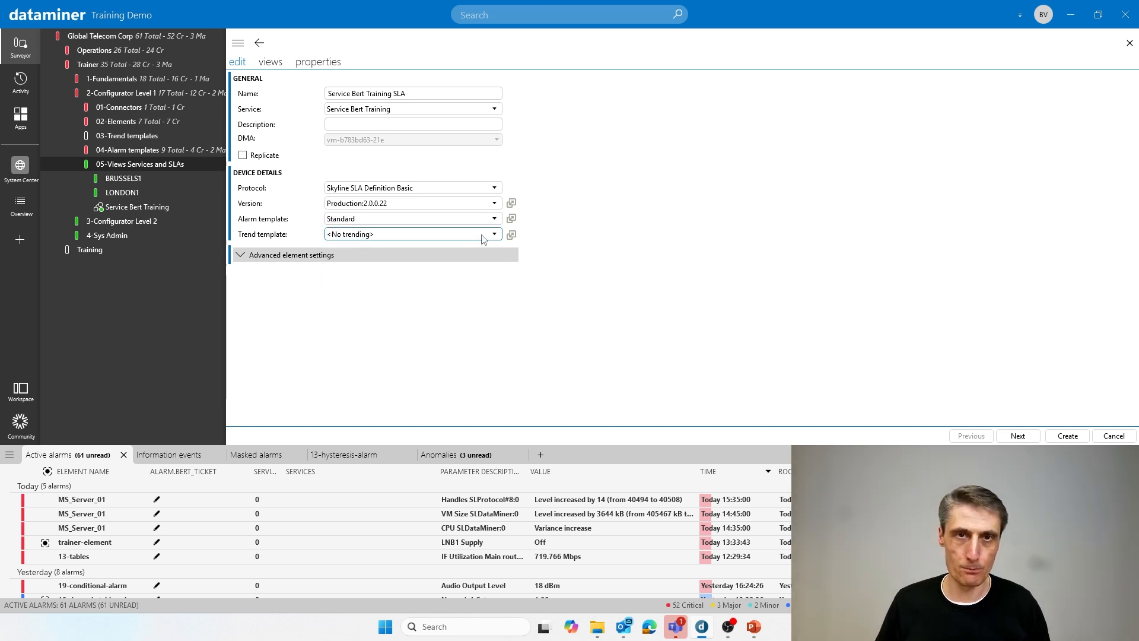
left_click(484, 236)
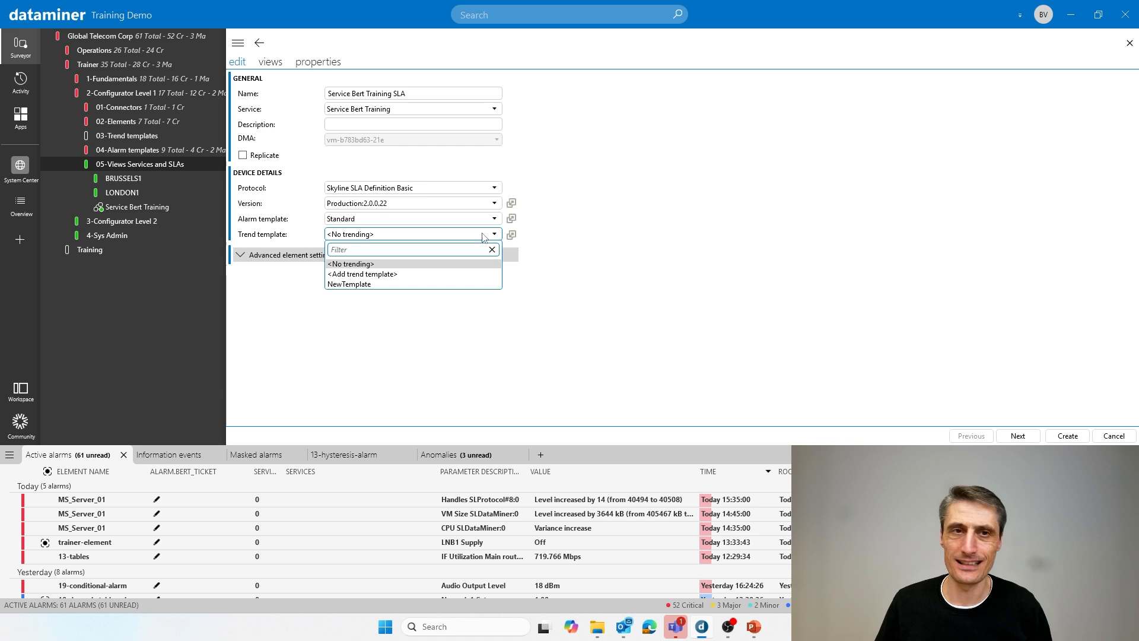
left_click(367, 285)
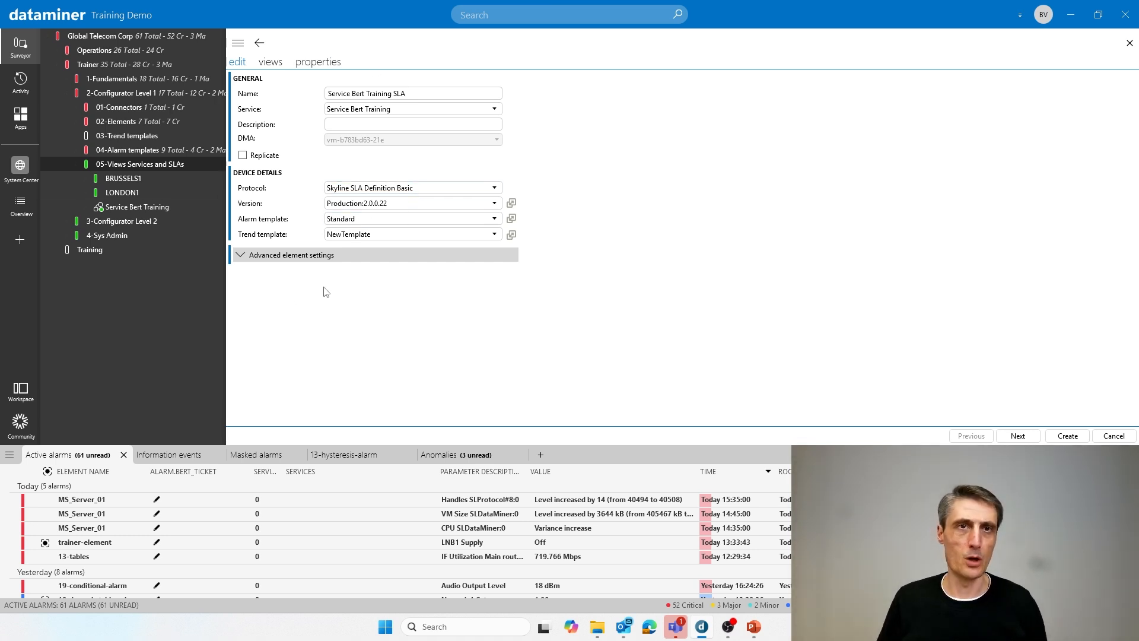
- Review the SLA's advanced element settings, view assignment and properties, and create the SLA
left_click(281, 259)
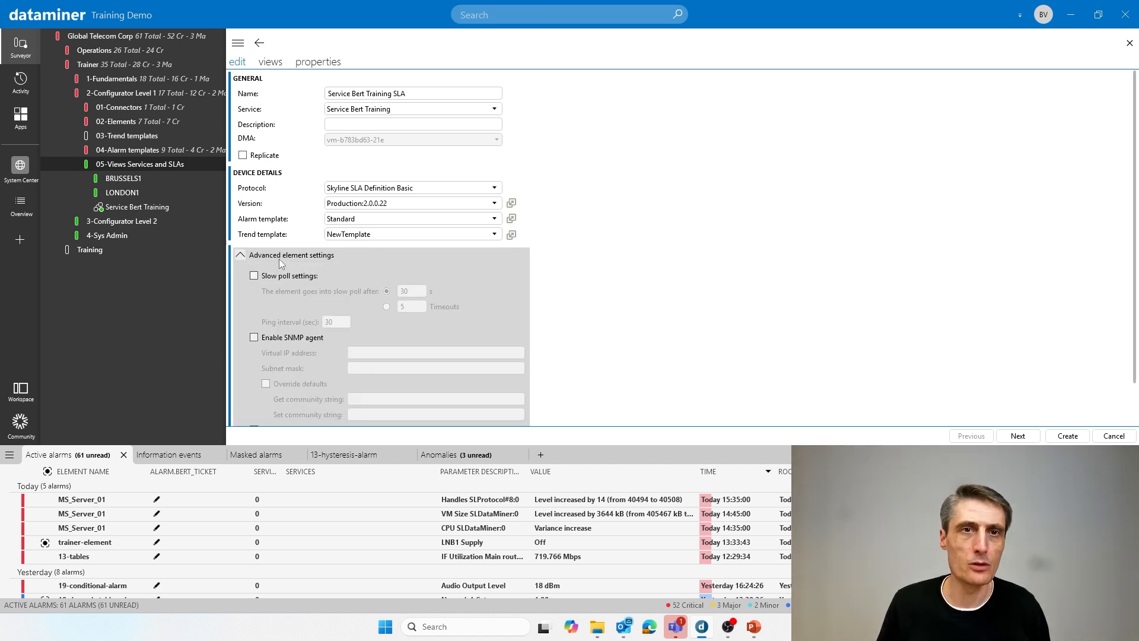
left_click(280, 260)
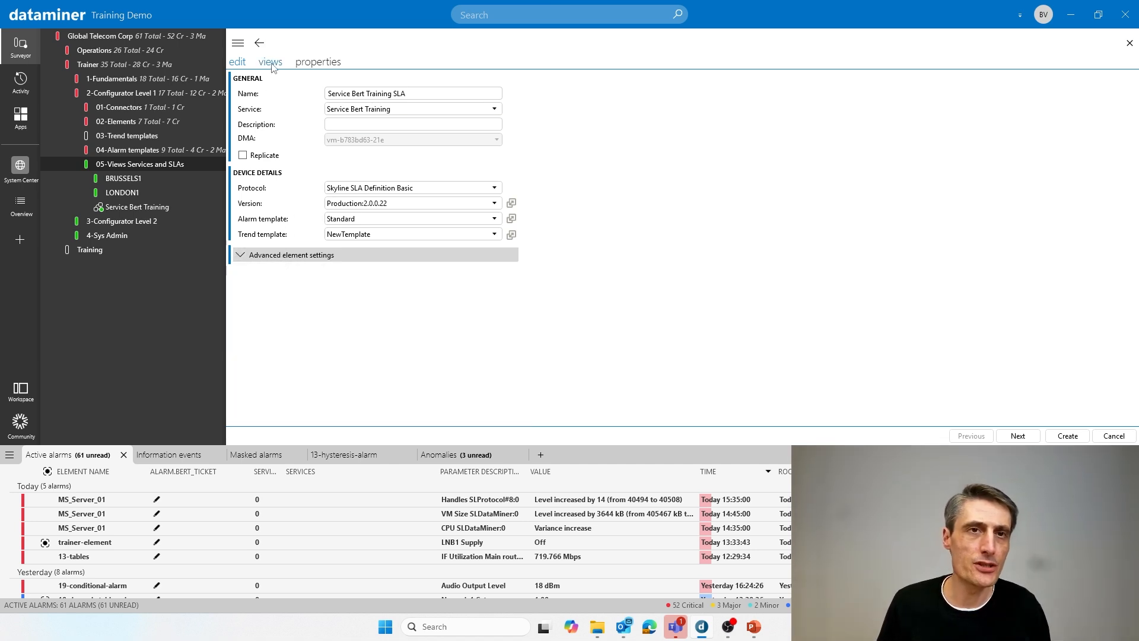
left_click(271, 63)
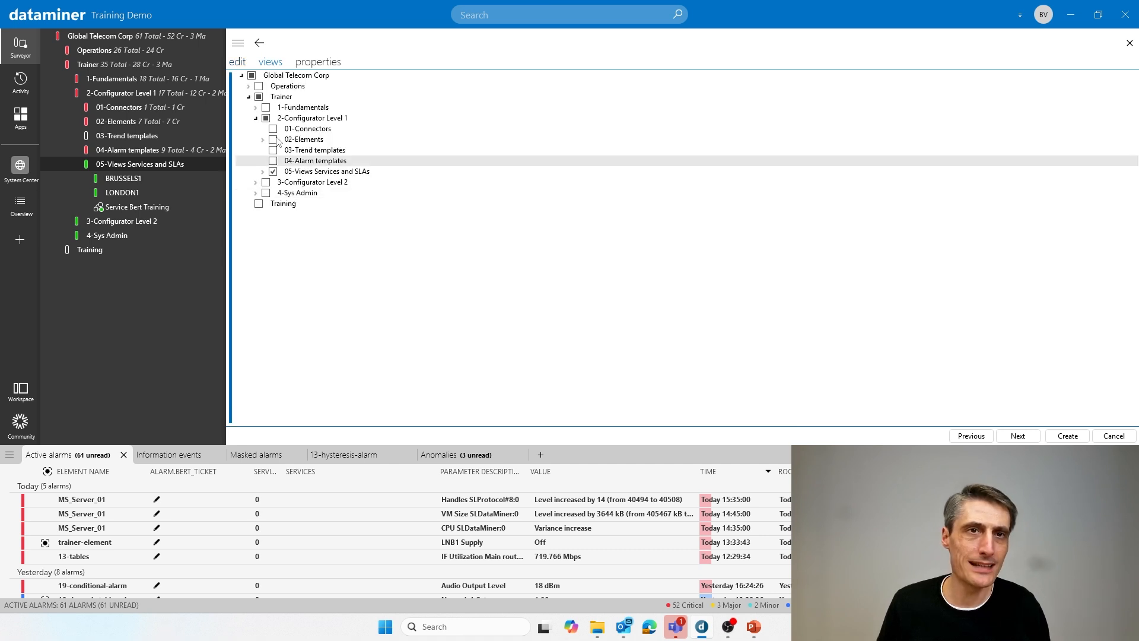
left_click(311, 64)
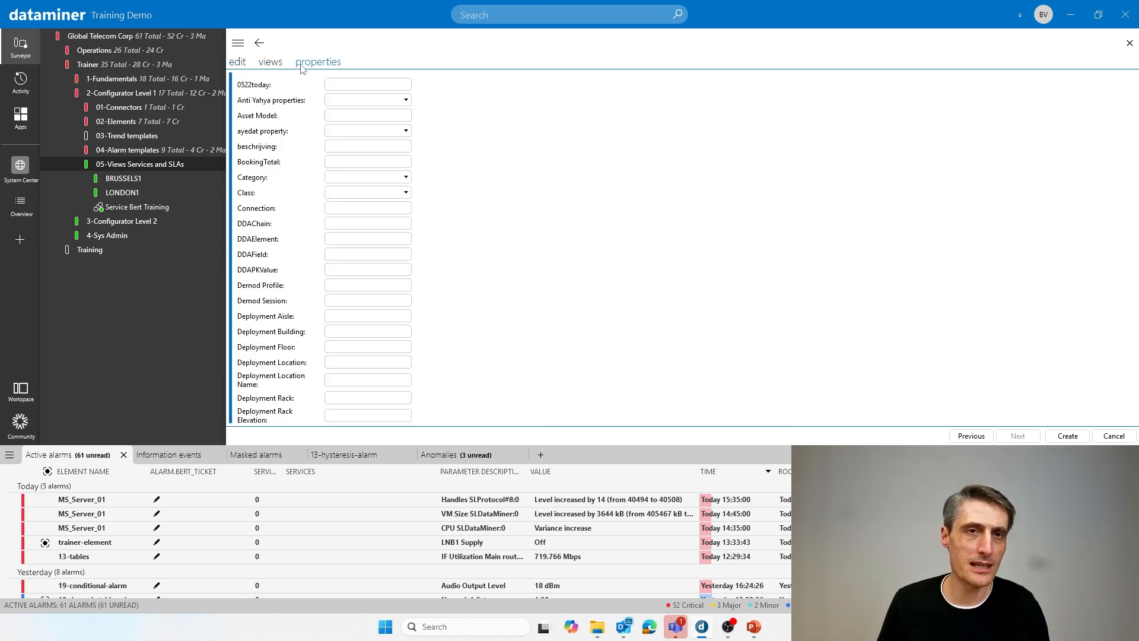
left_click(238, 62)
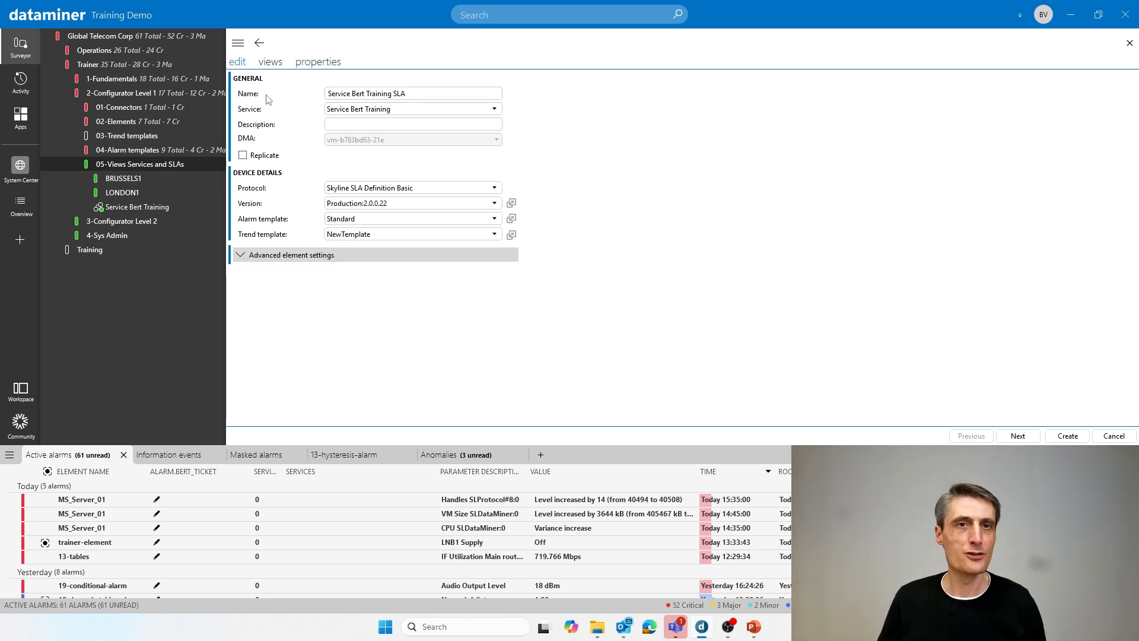
left_click(429, 93)
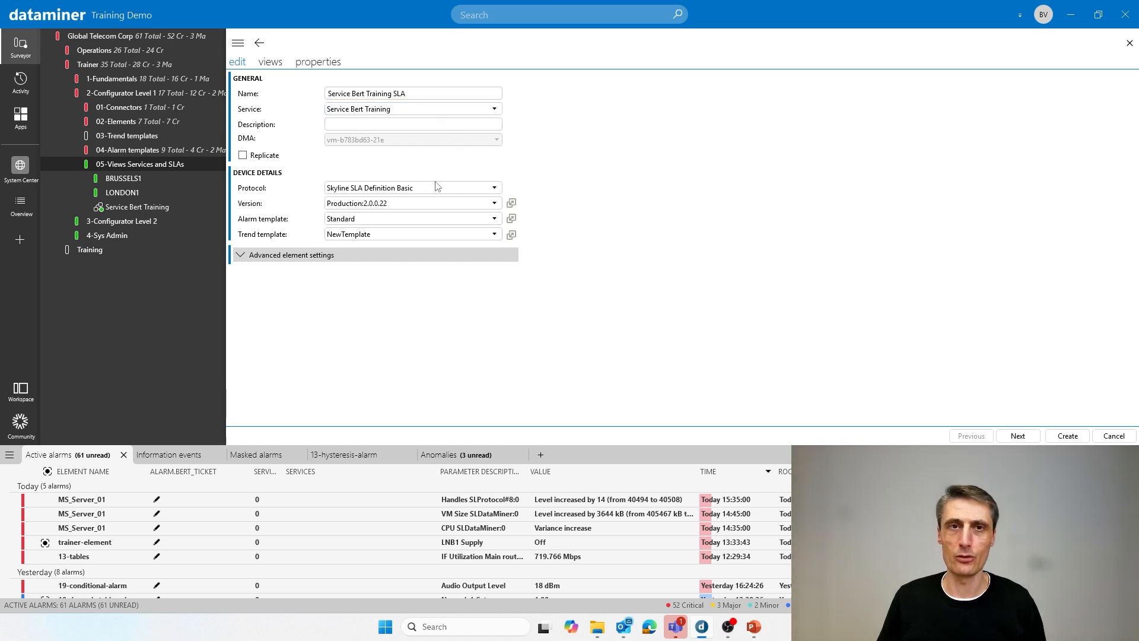
left_click(1067, 436)
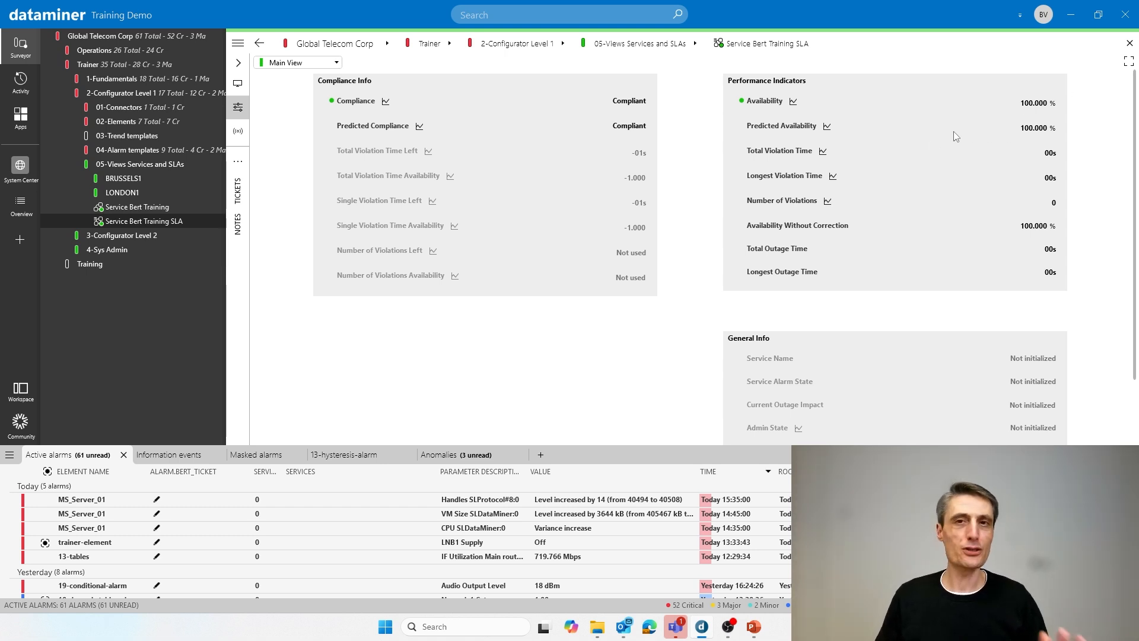
- Check the new SLA's compliance info and performance indicators, and open its SLA Configuration page
mouse_move(954, 133)
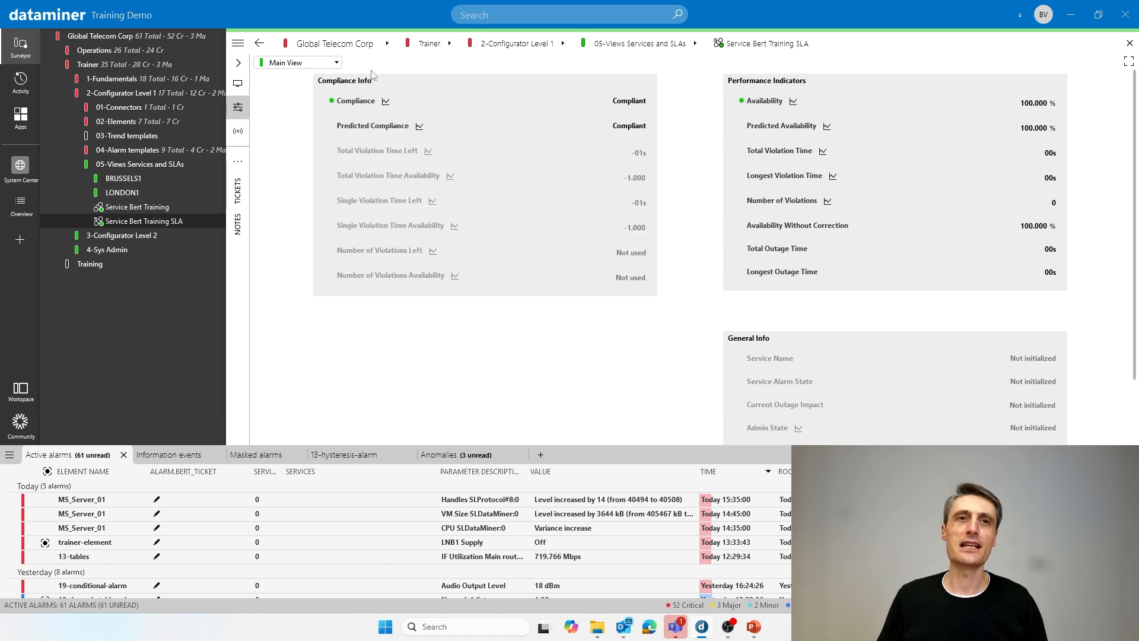
left_click(327, 66)
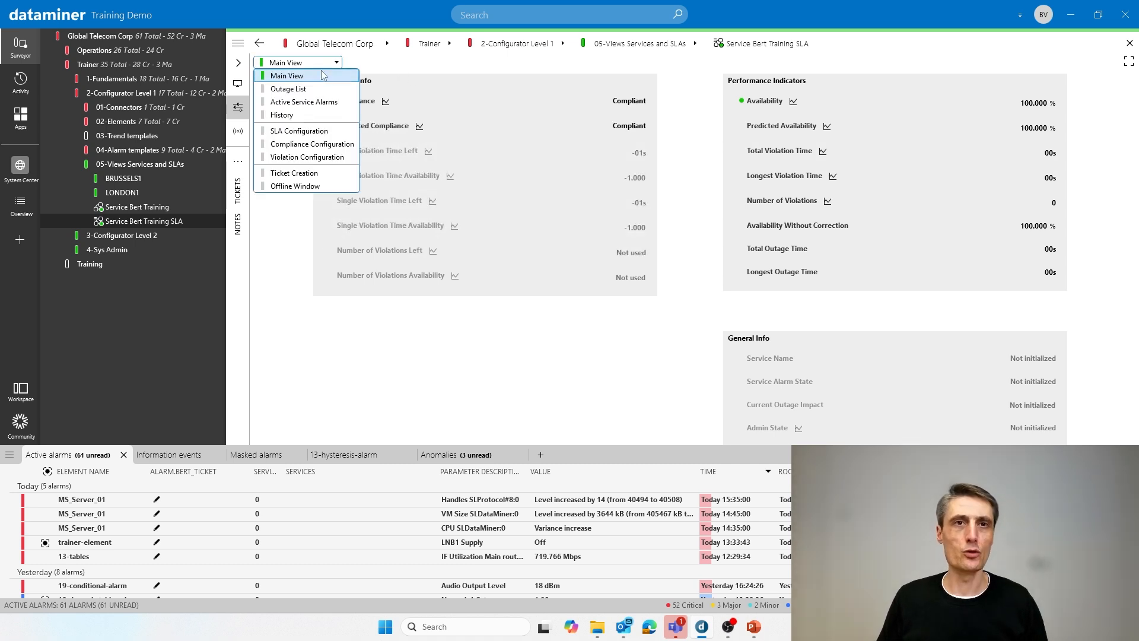
left_click(316, 131)
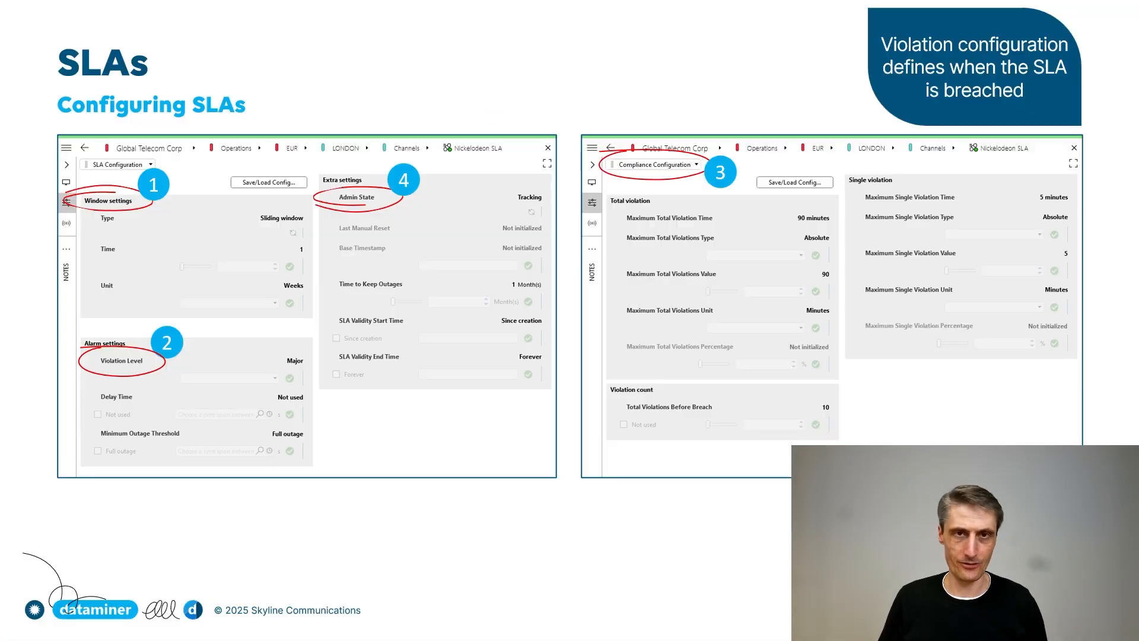
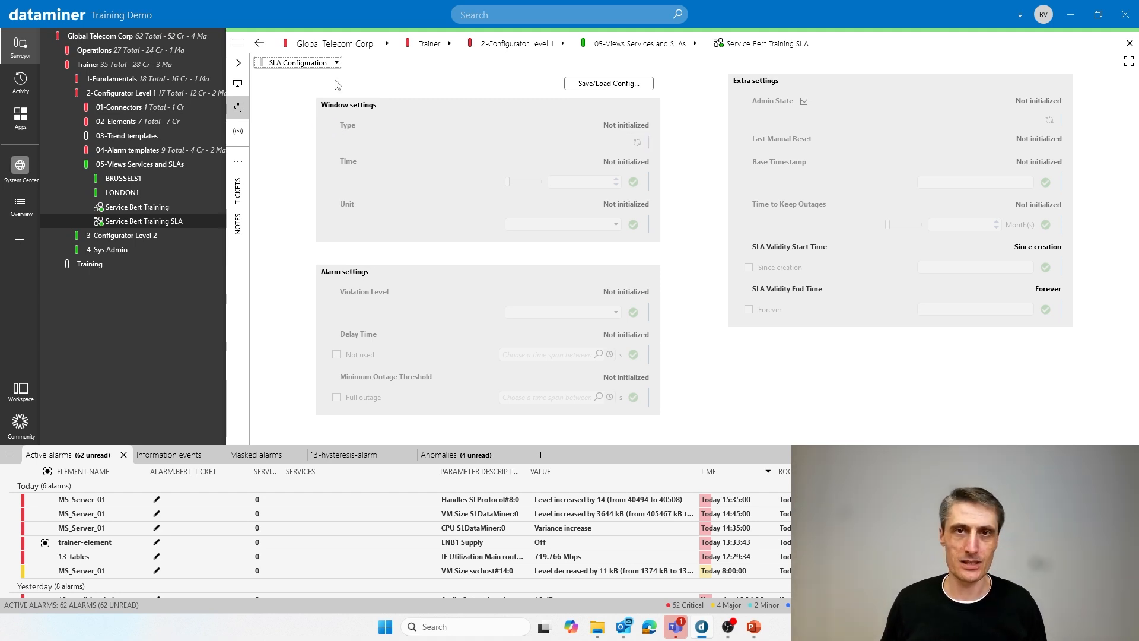
- Set the SLA window type to Fixed window with a time of 5 and the unit Minutes
left_click(638, 144)
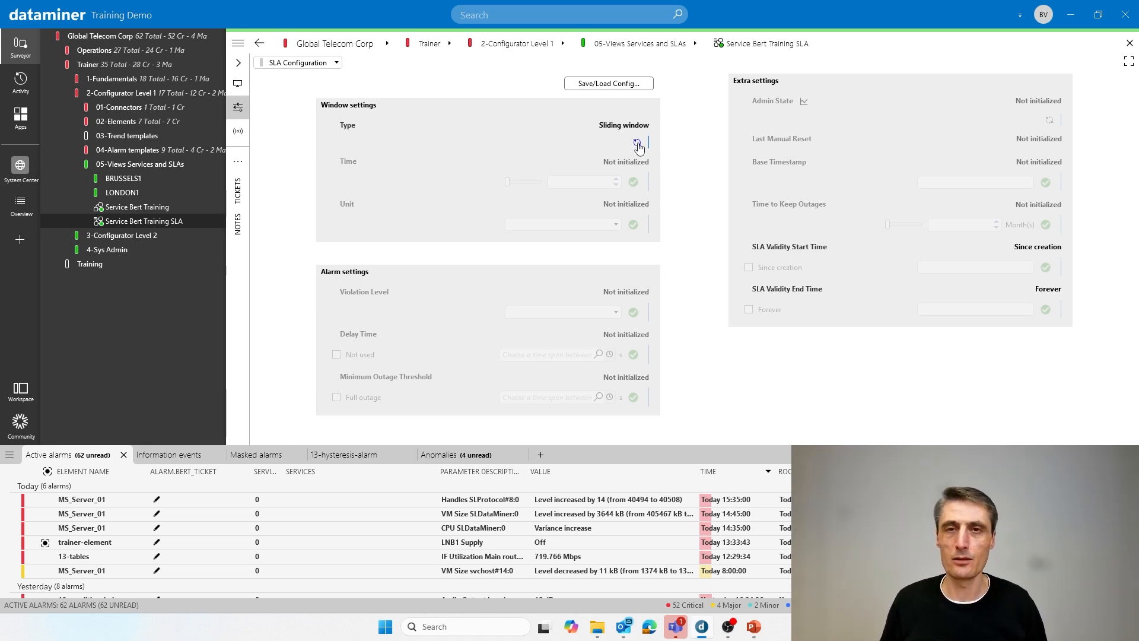
left_click(637, 144)
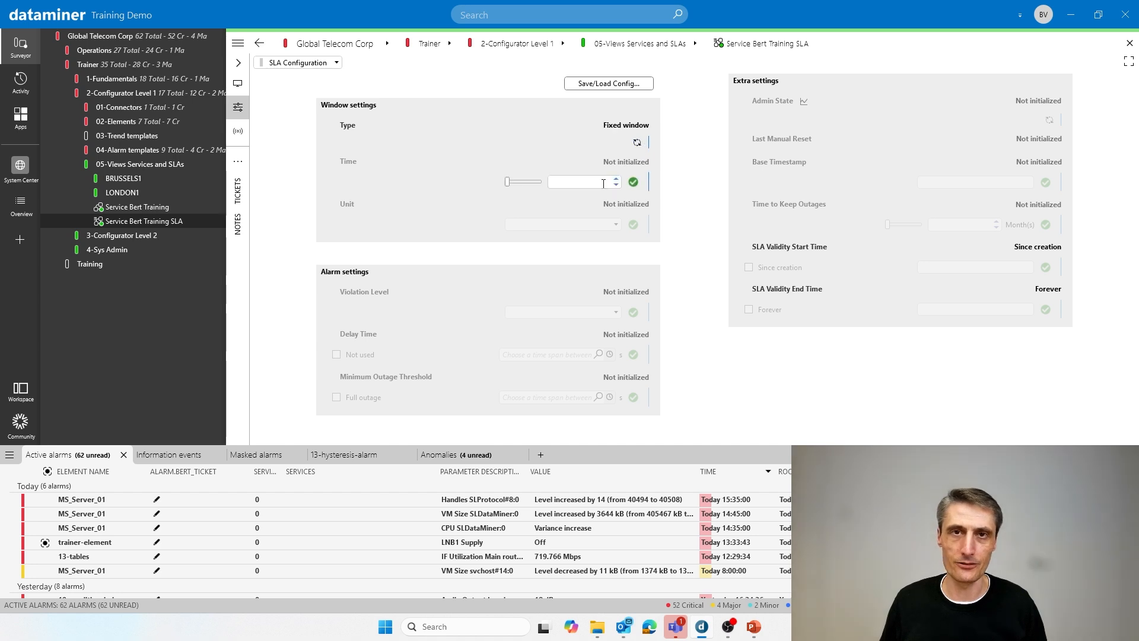
left_click(599, 183)
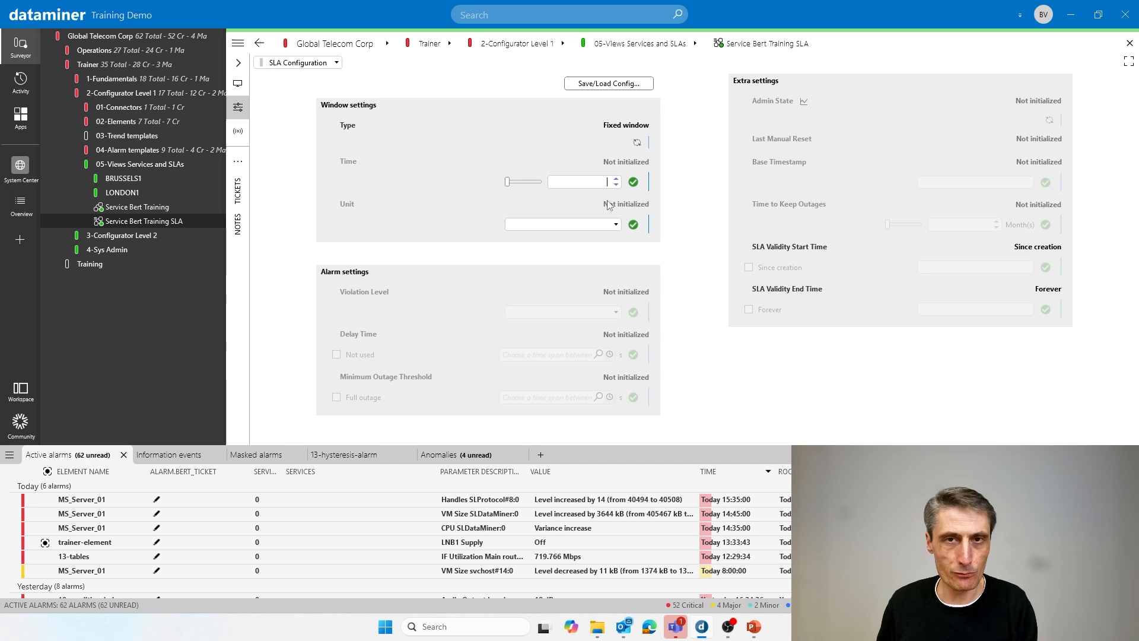
type("5")
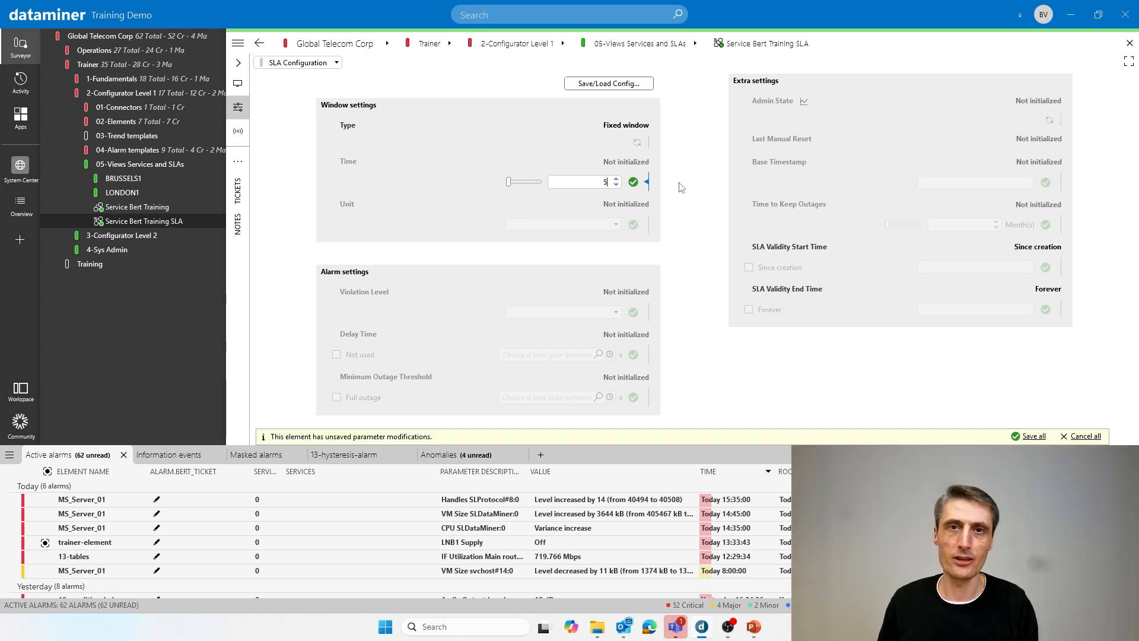
left_click(633, 181)
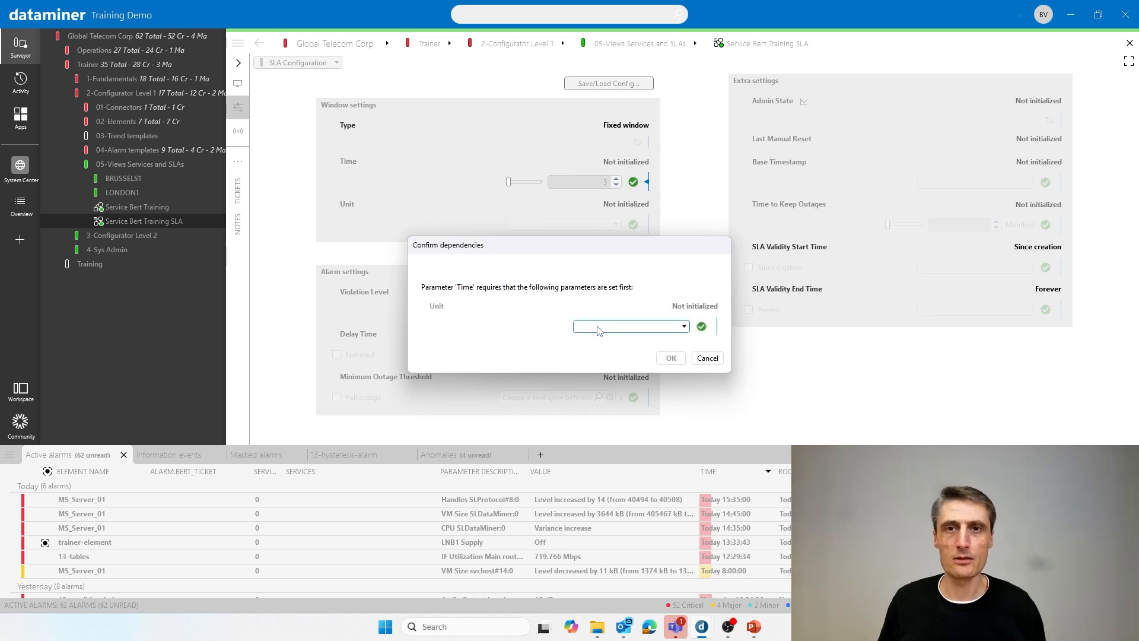
left_click(618, 328)
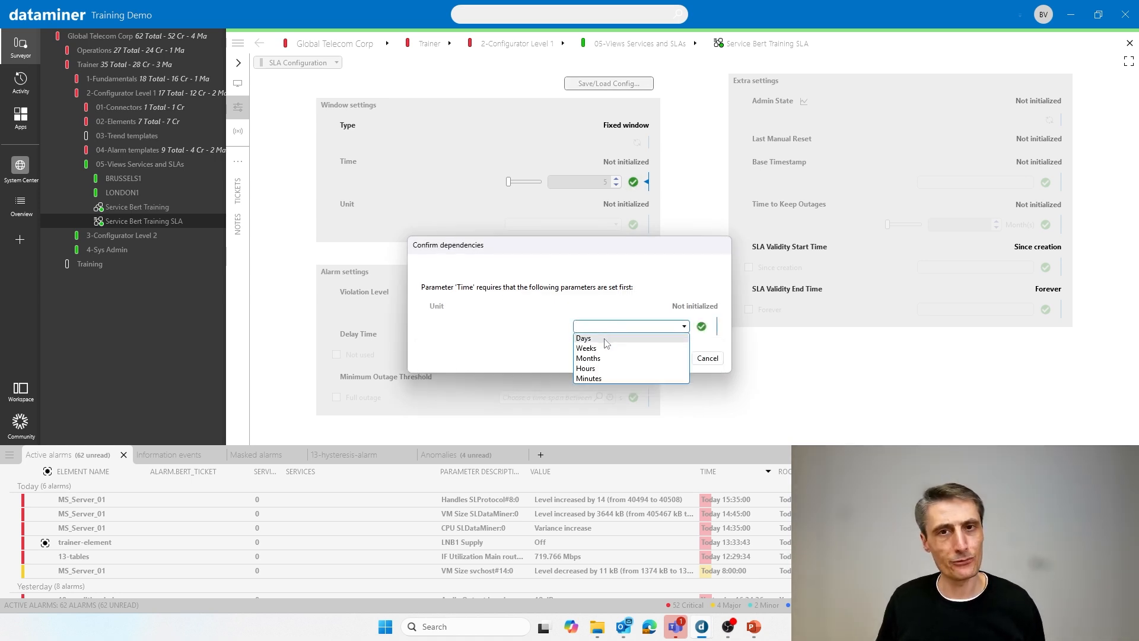
left_click(602, 378)
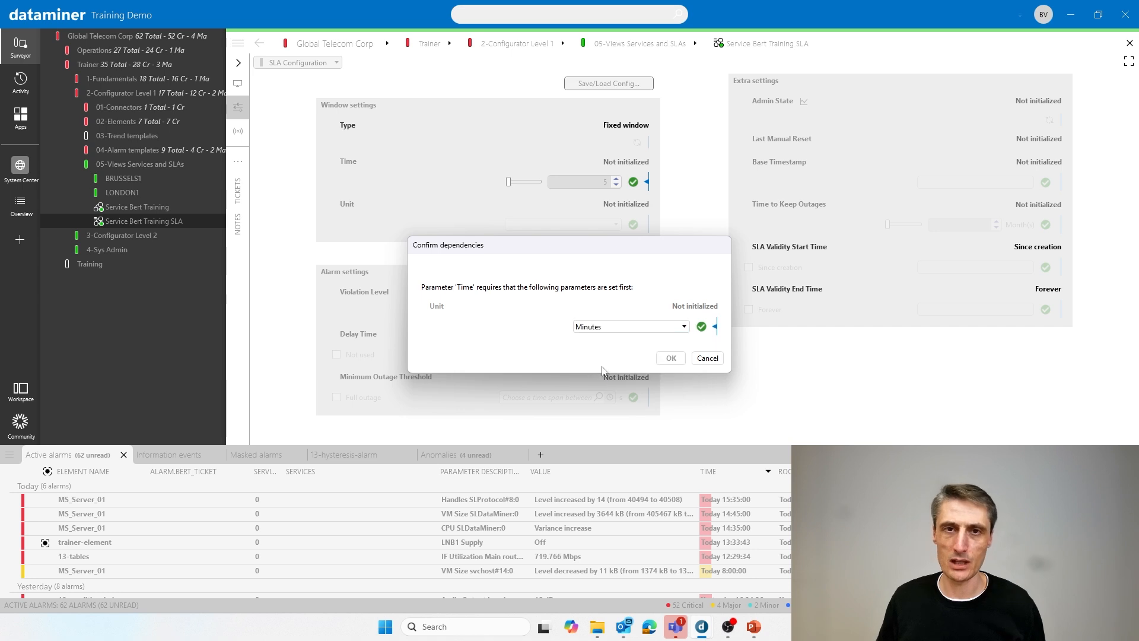
left_click(702, 327)
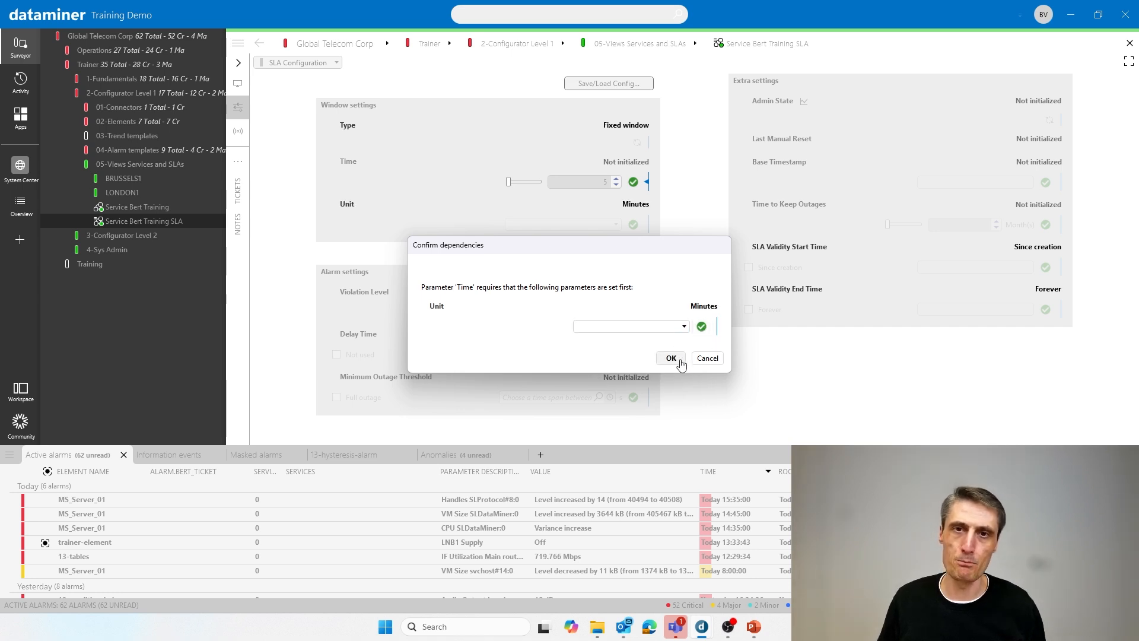
left_click(677, 360)
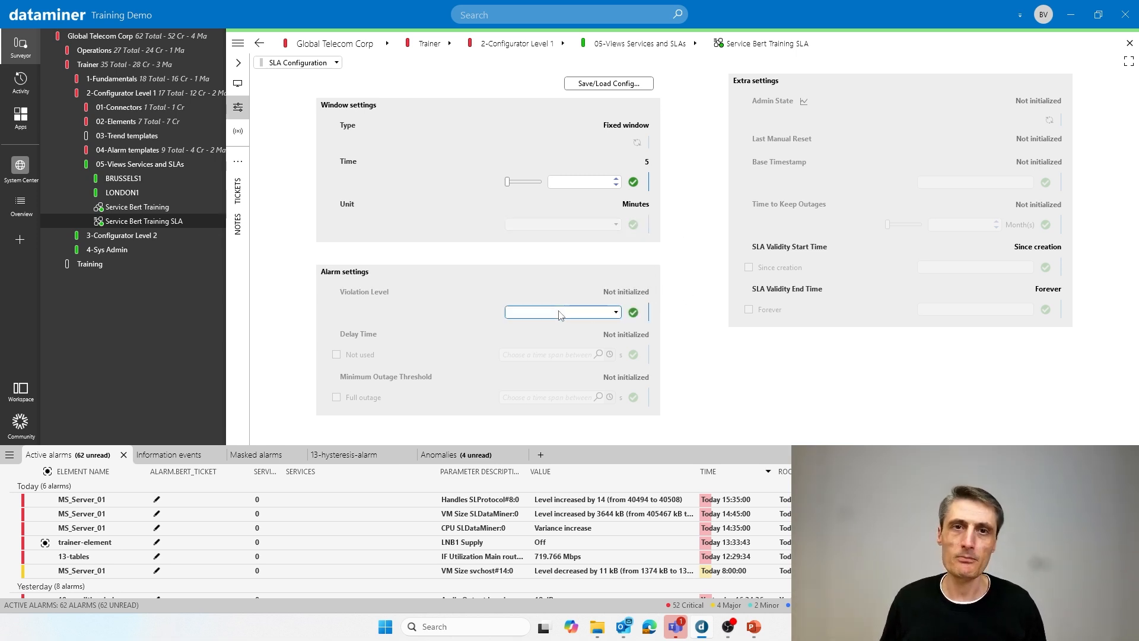
- Set the SLA's violation level to Critical and switch its admin state to Tracking
left_click(561, 313)
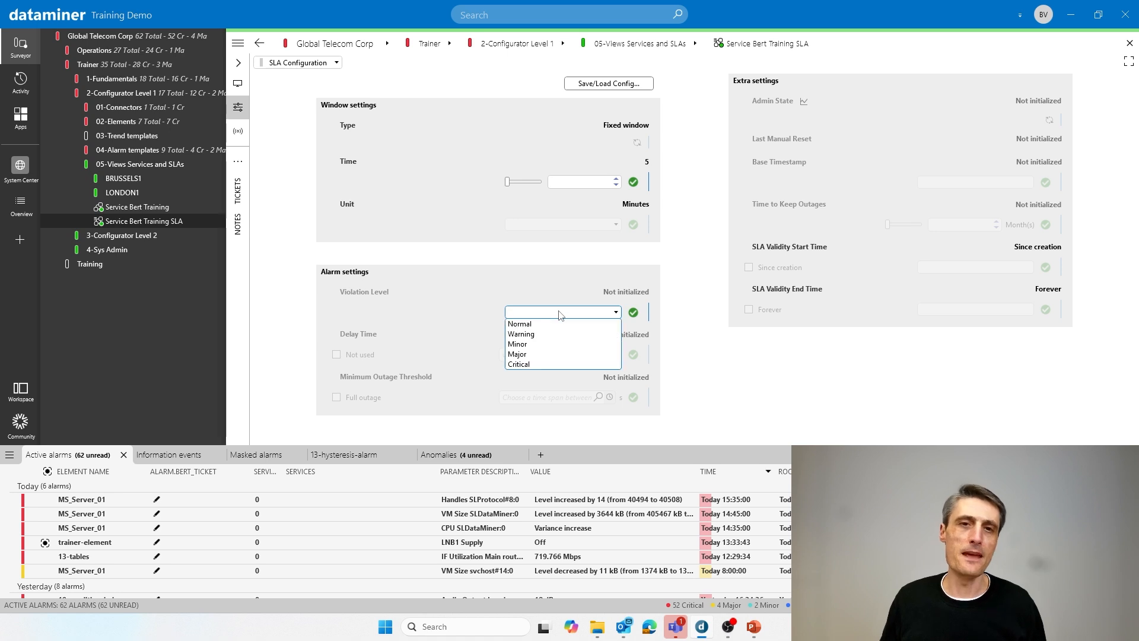
left_click(537, 364)
left_click(634, 312)
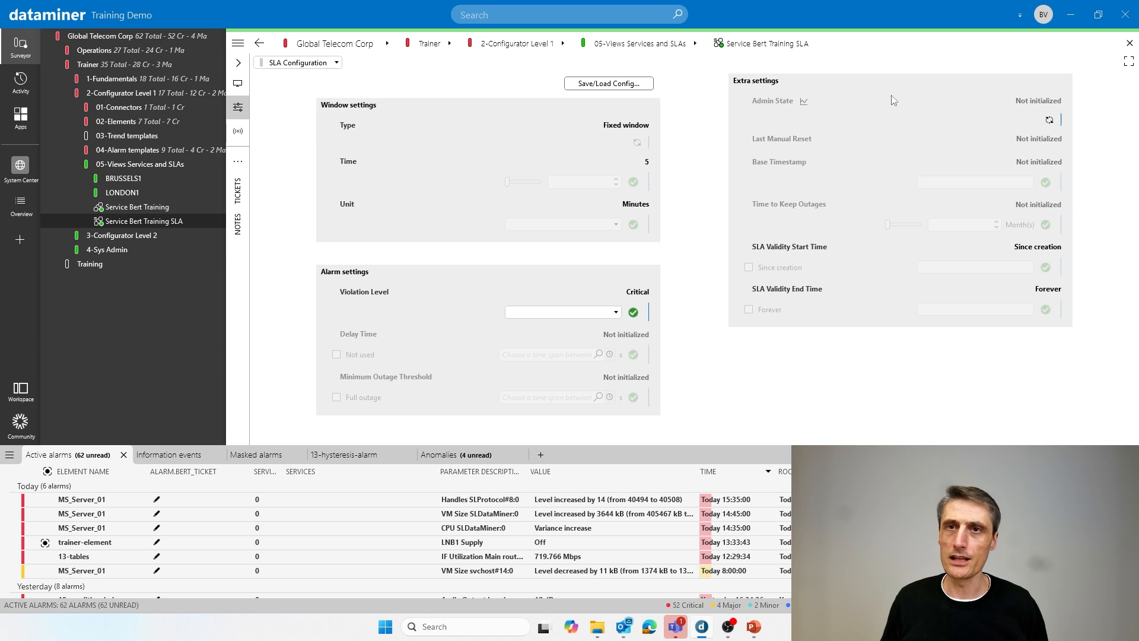
left_click(1051, 123)
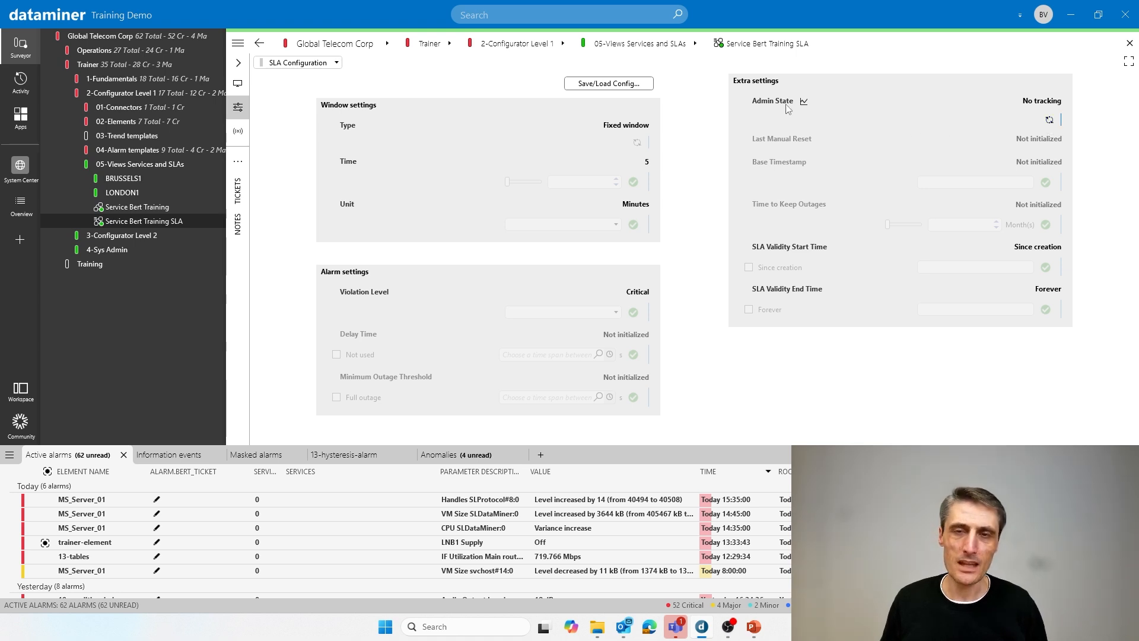
left_click(1049, 119)
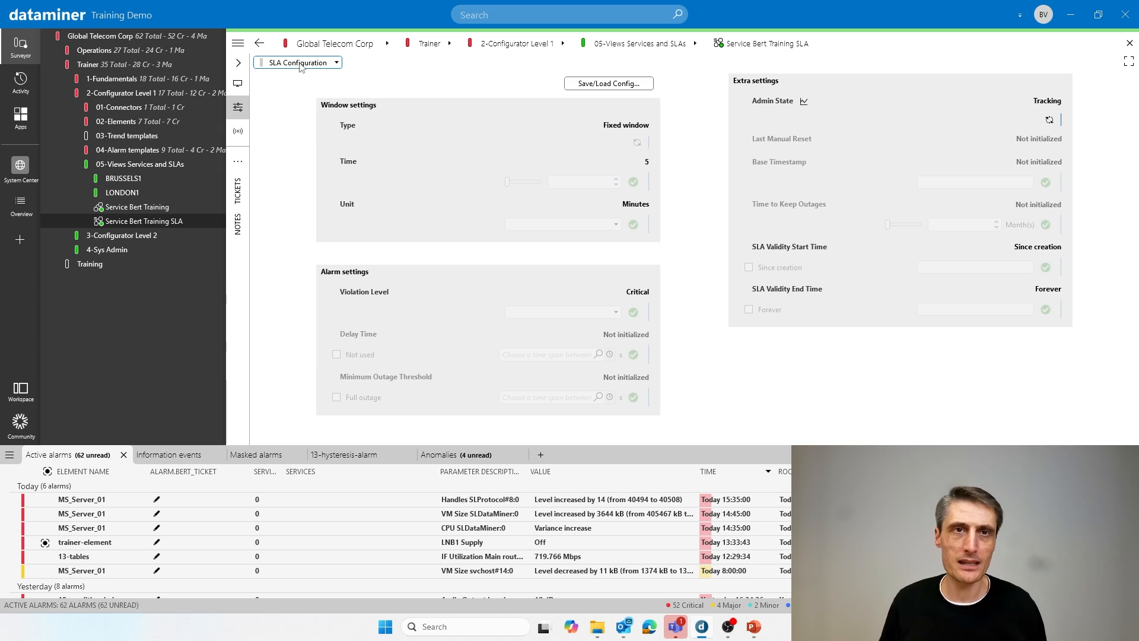
- On the Compliance Configuration page, set the maximum total violations type to Absolute, with a value of 30 and the unit Seconds
left_click(301, 64)
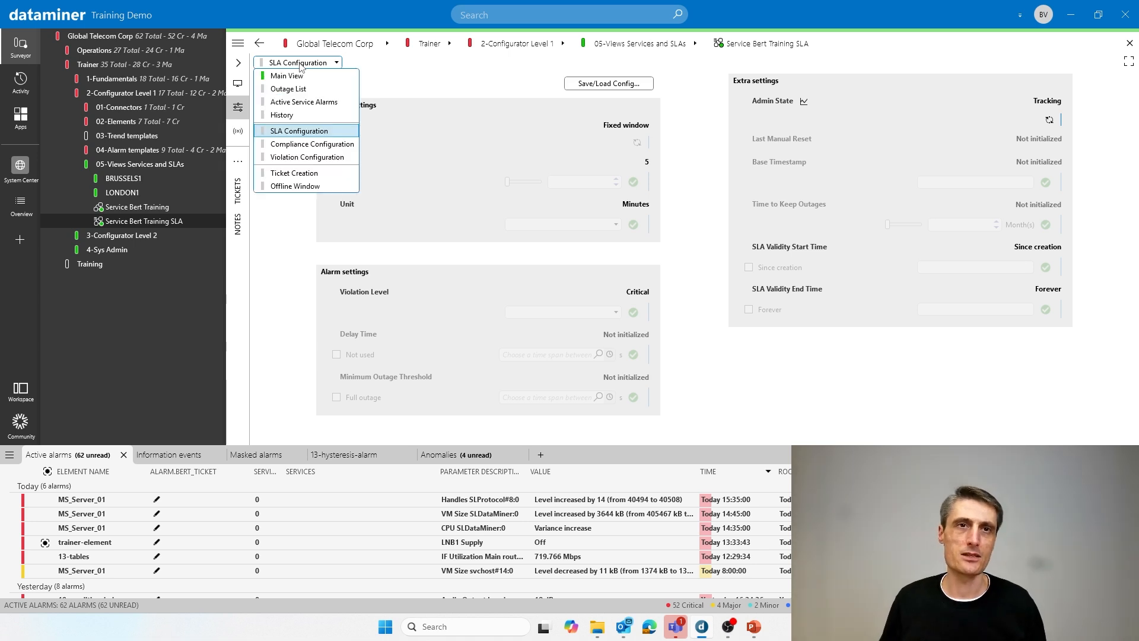
left_click(275, 145)
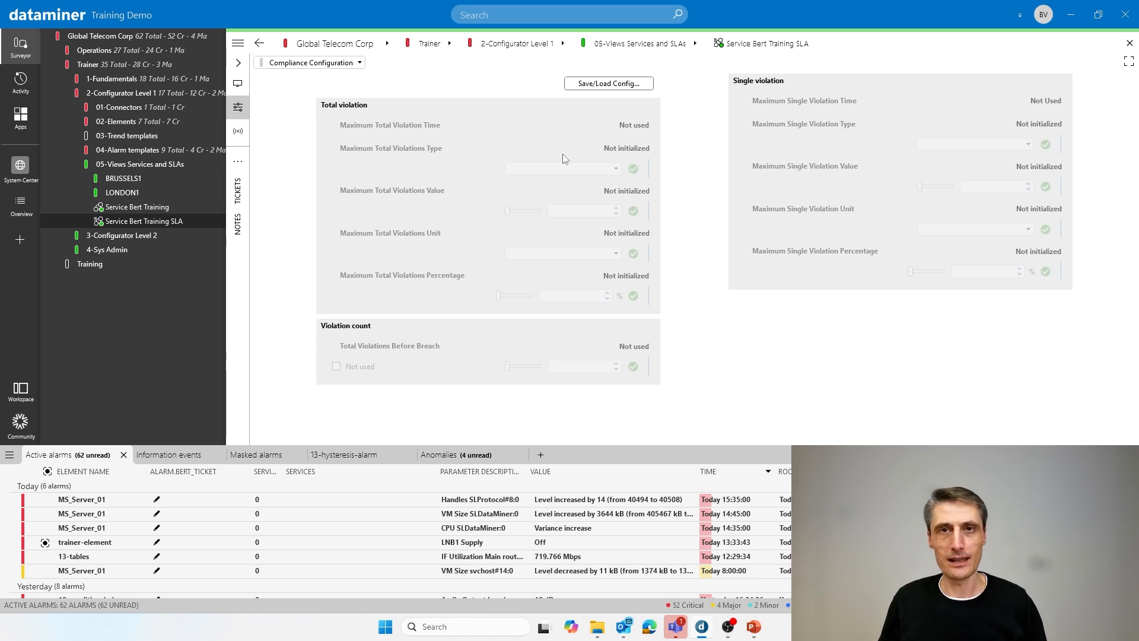
left_click(572, 169)
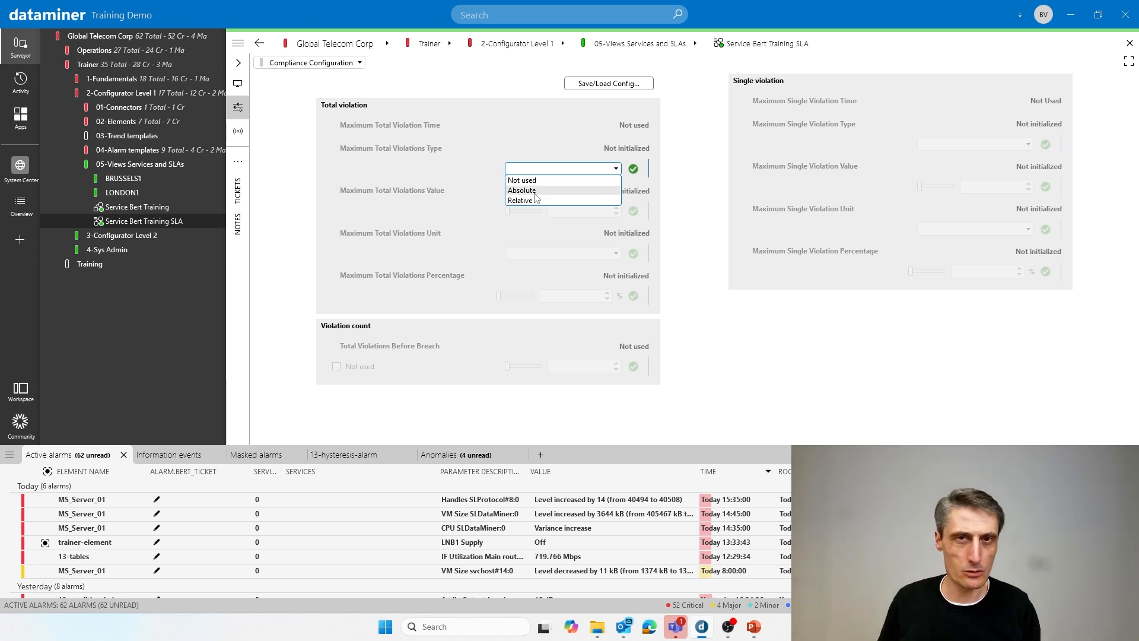
left_click(535, 191)
left_click(628, 172)
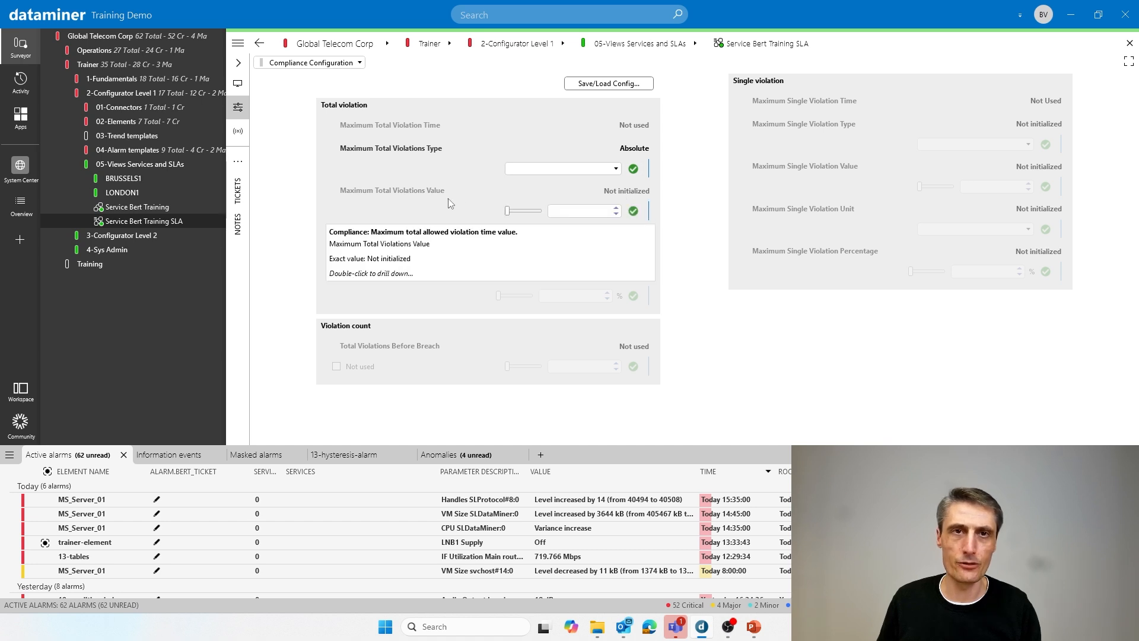
left_click(591, 211)
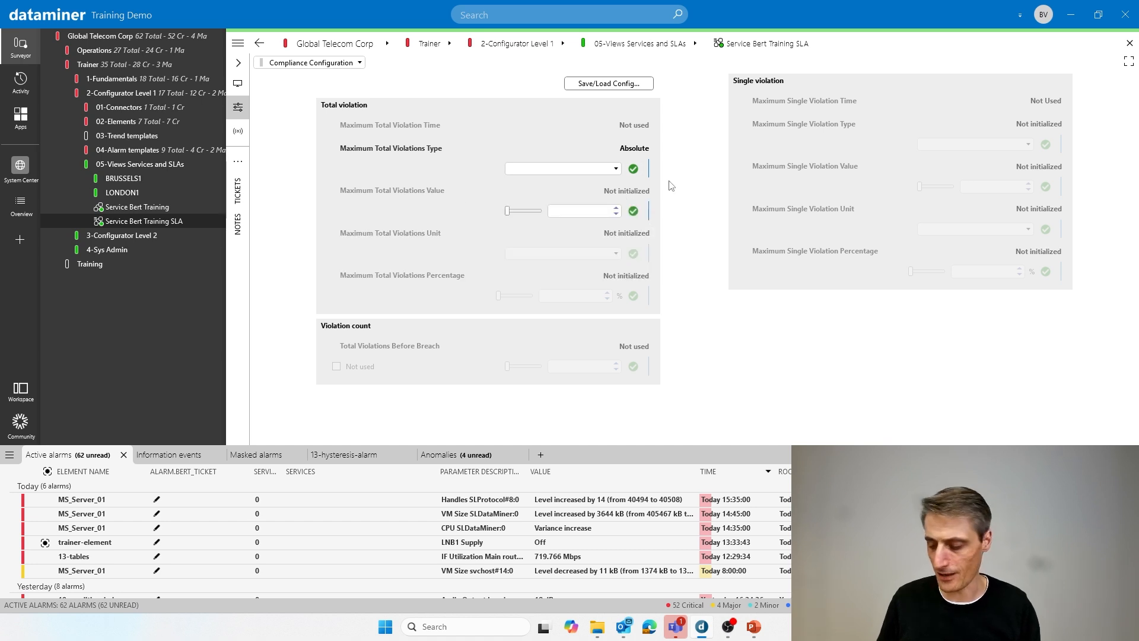
type("30")
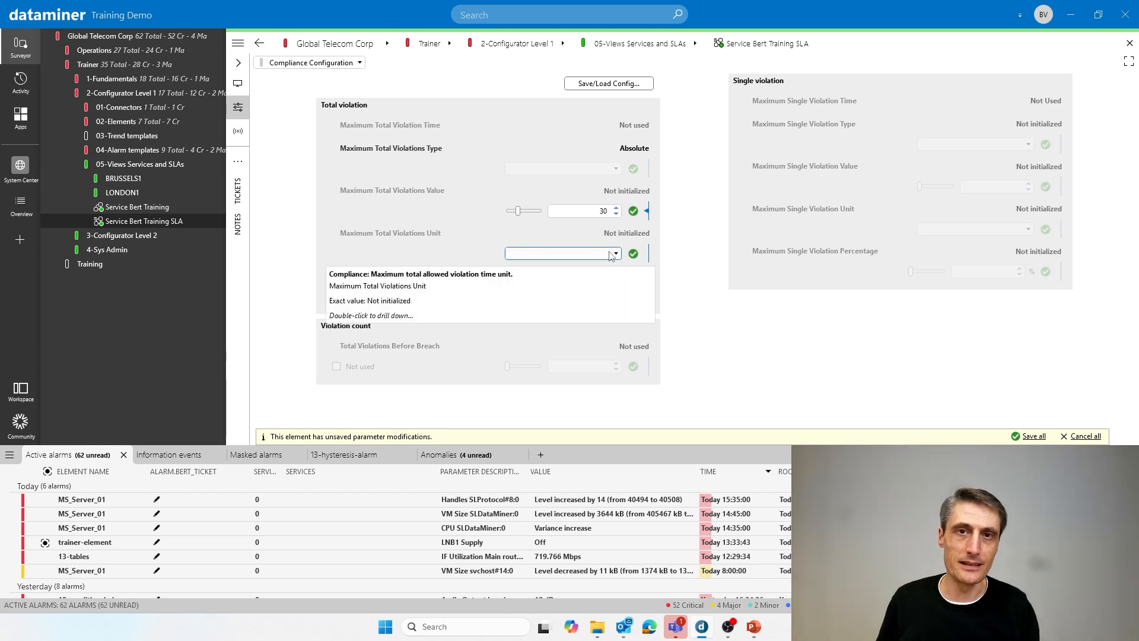
left_click(611, 251)
left_click(558, 266)
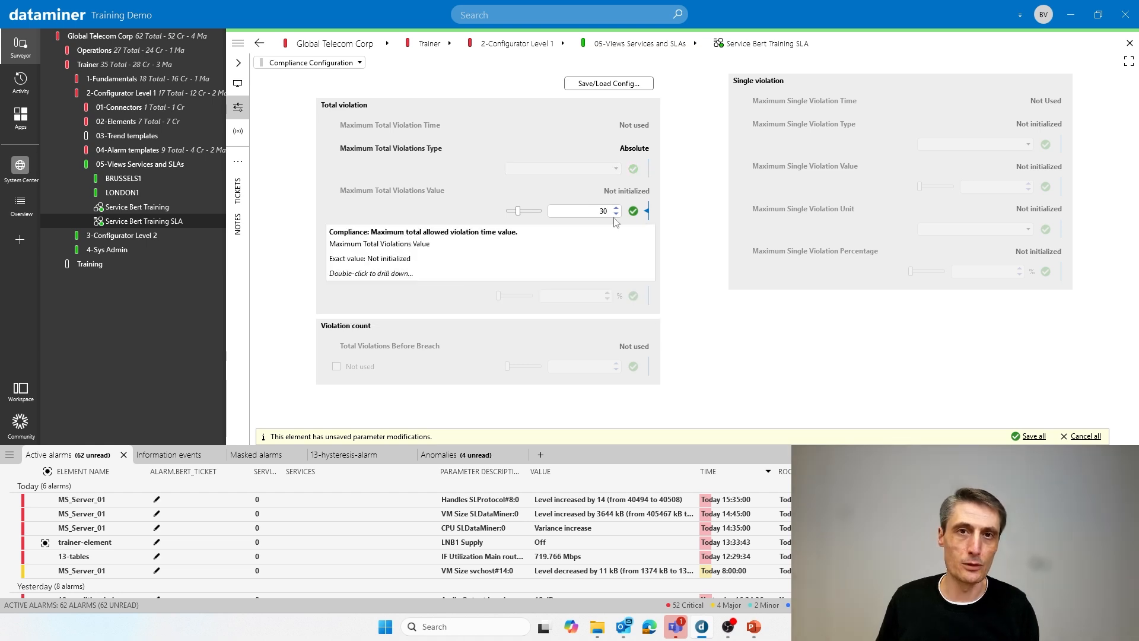
left_click(634, 253)
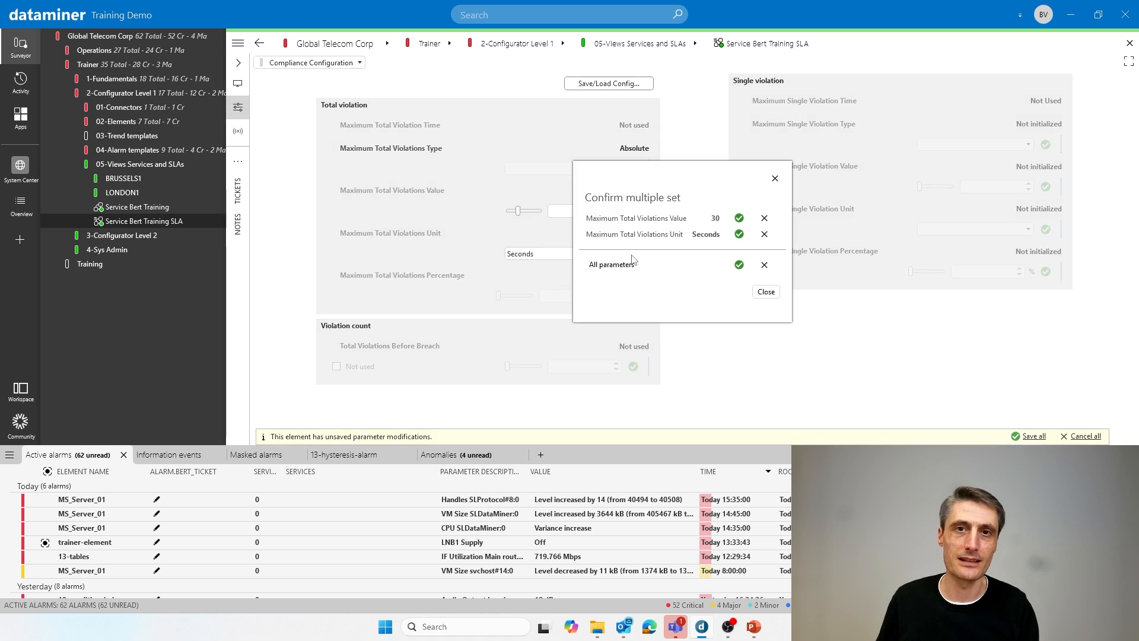
left_click(739, 265)
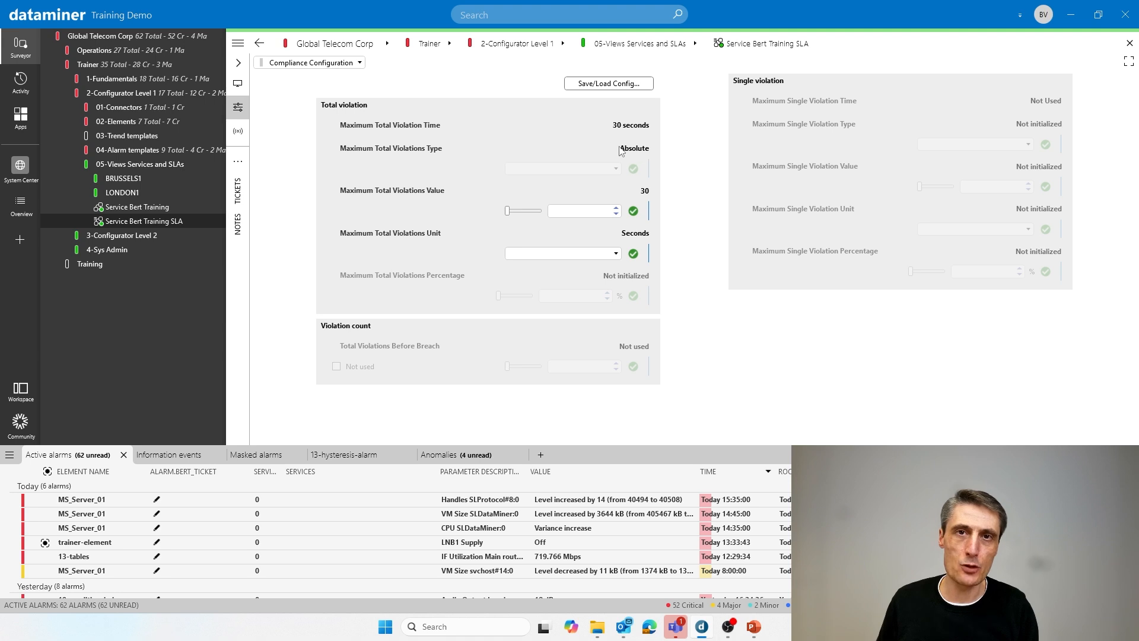
- Switch the maximum total violations type to Relative and set the maximum total violations percentage to 30.357 %
left_click(617, 168)
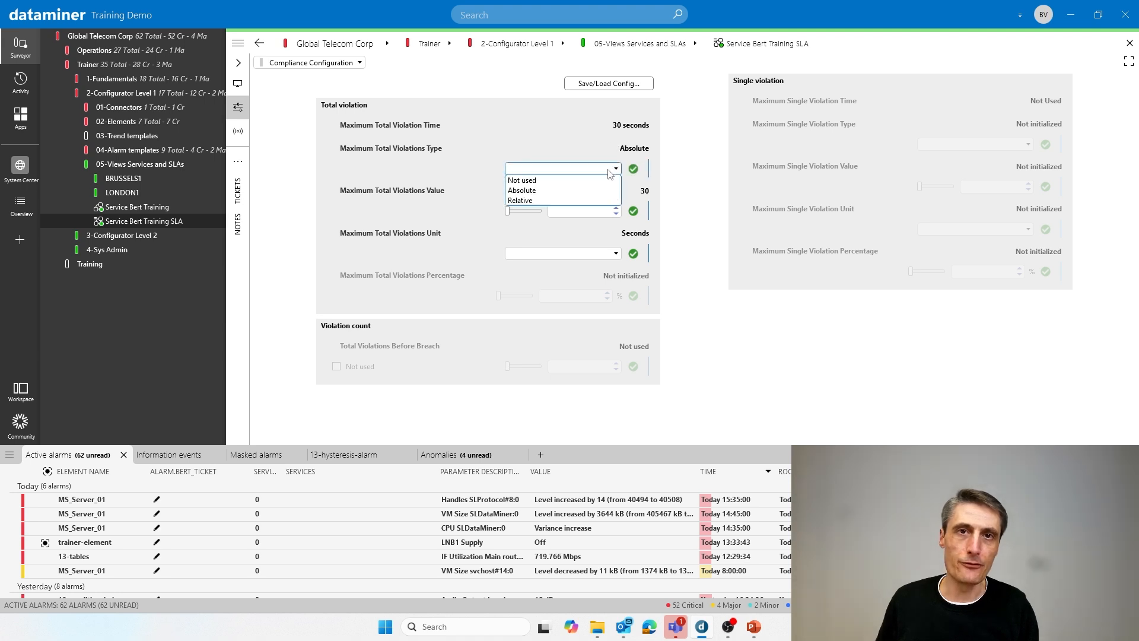
left_click(564, 203)
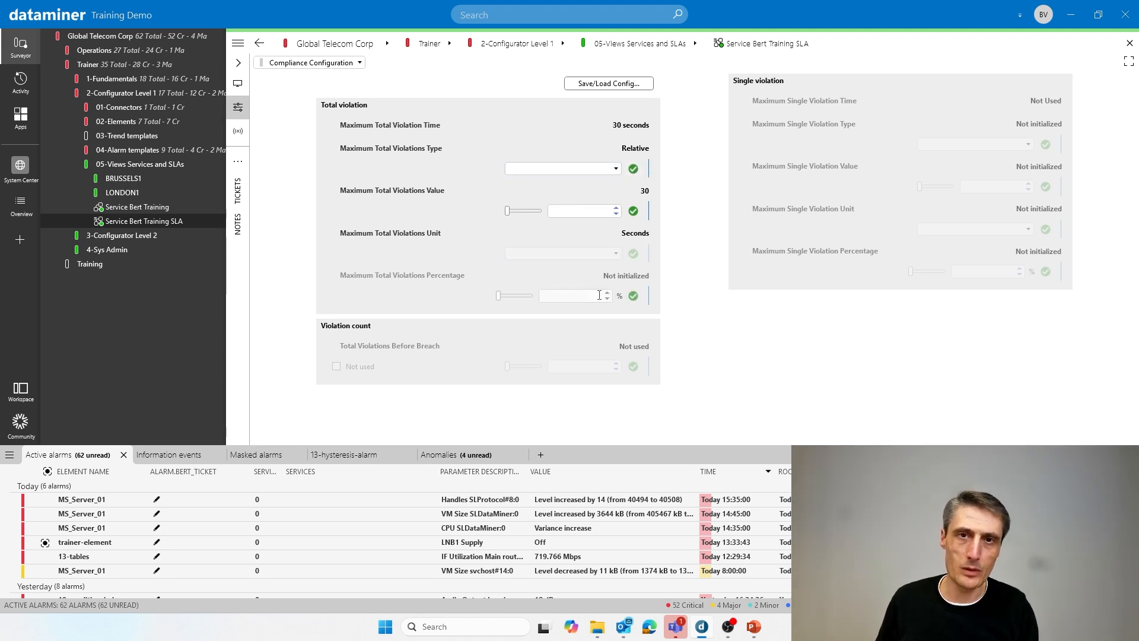
left_click_drag(499, 295, 510, 296)
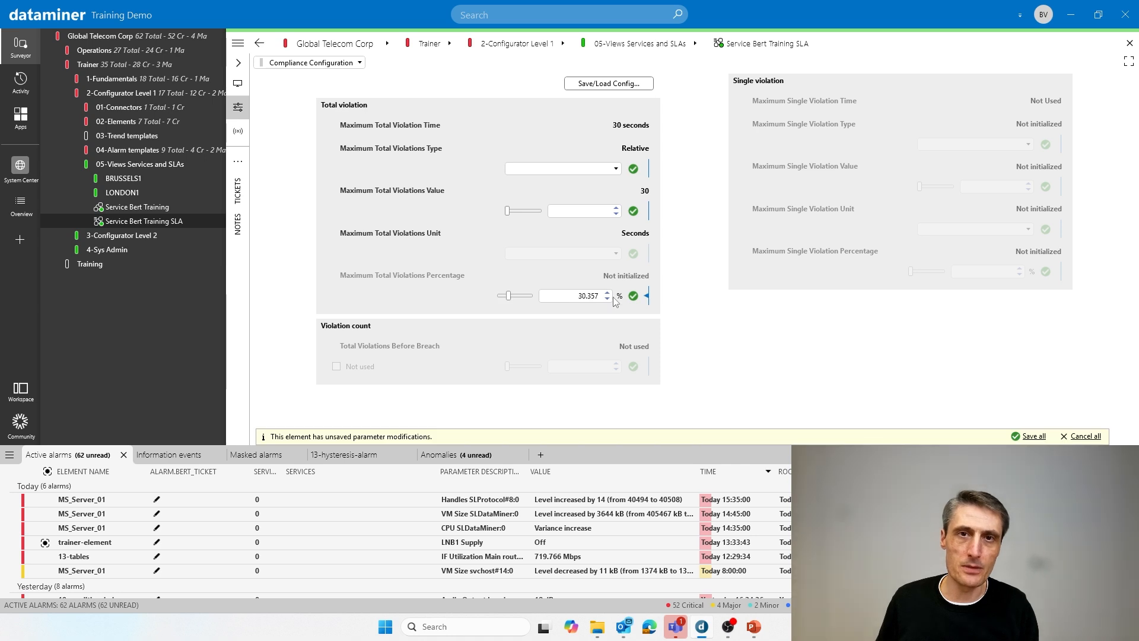
left_click(634, 296)
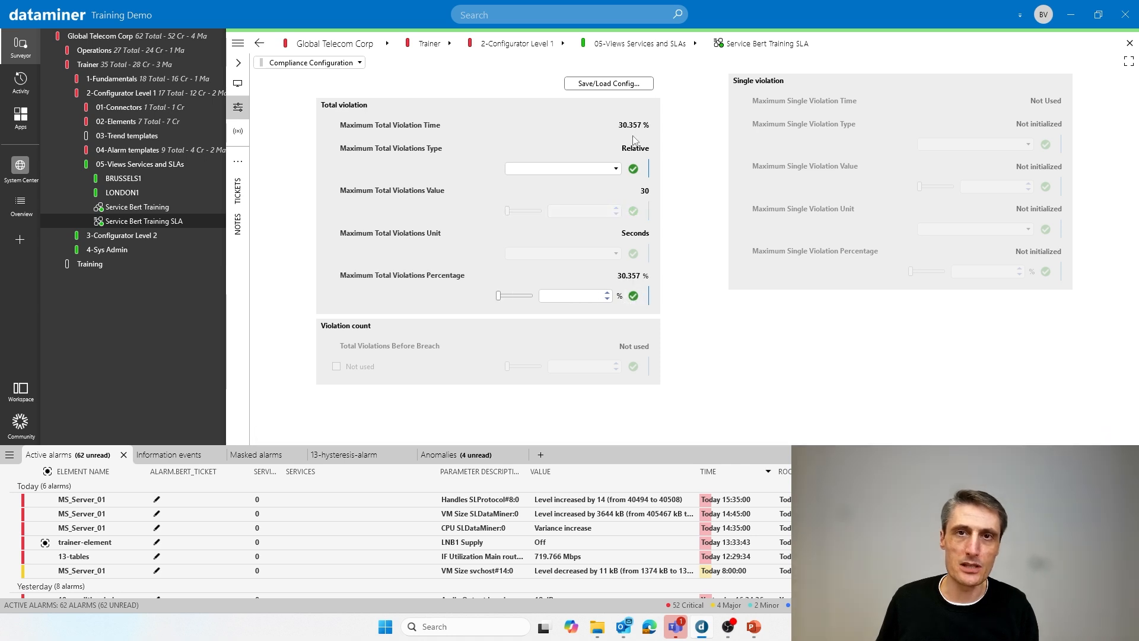
- Set the maximum total violations type back to Absolute
left_click(608, 171)
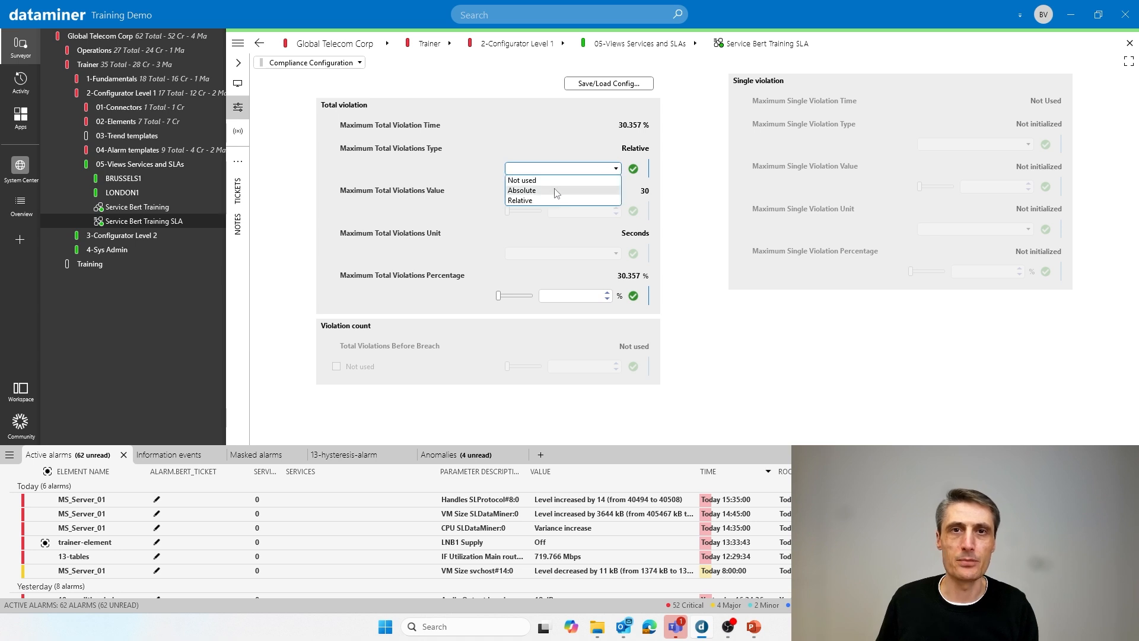
left_click(595, 187)
left_click(633, 168)
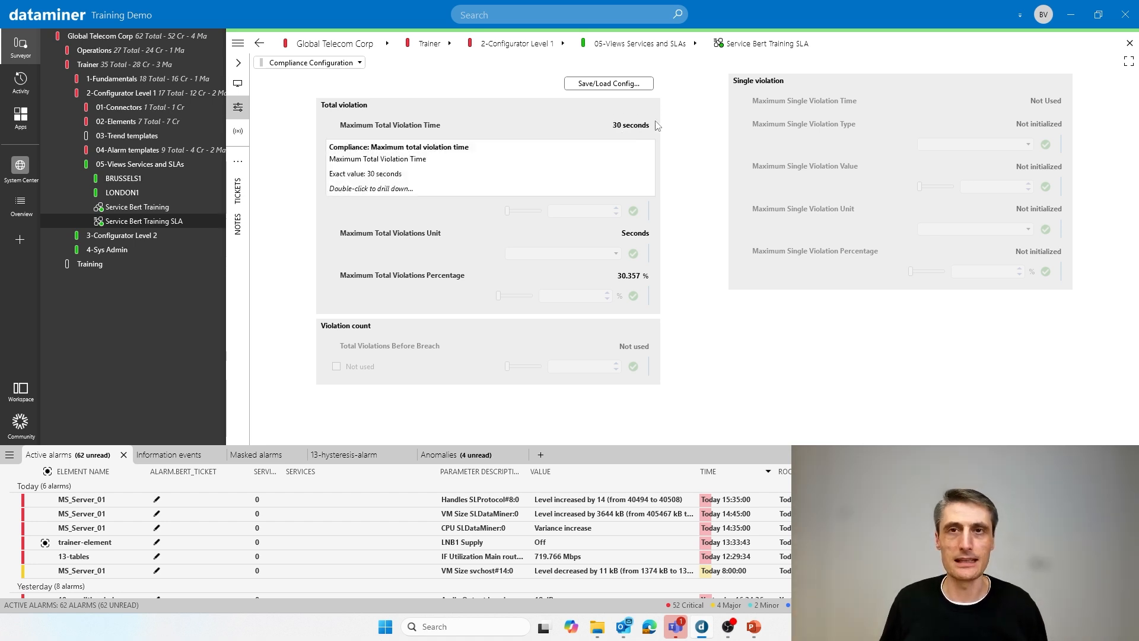
- Set the maximum single violation type to Absolute, with a value of 10 and the unit Seconds
left_click(1001, 143)
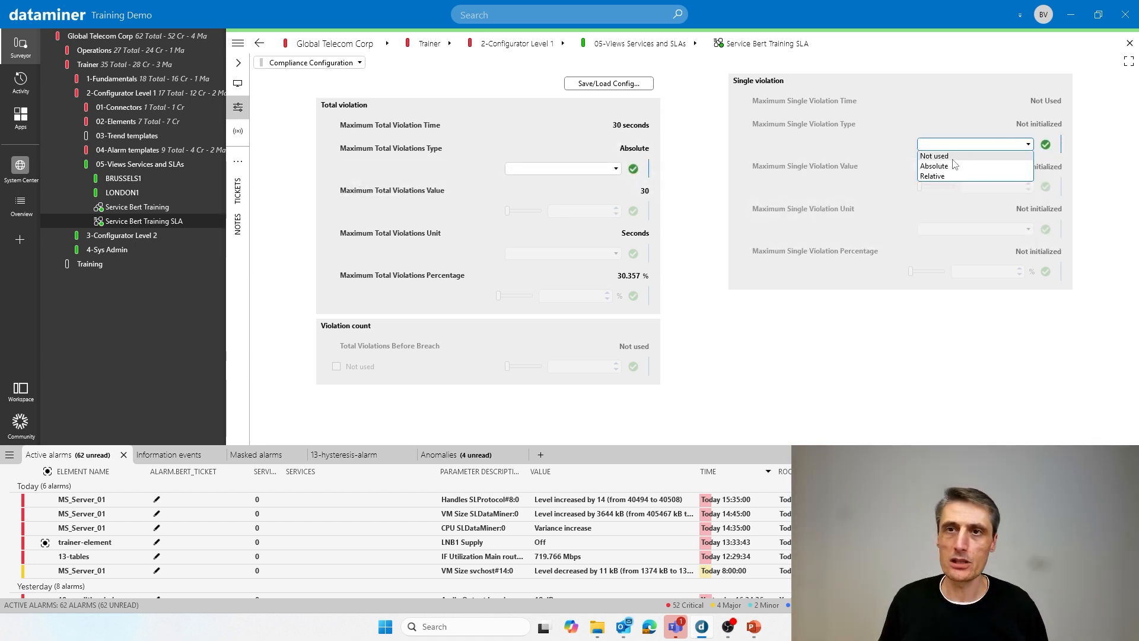
left_click(935, 166)
left_click(1046, 145)
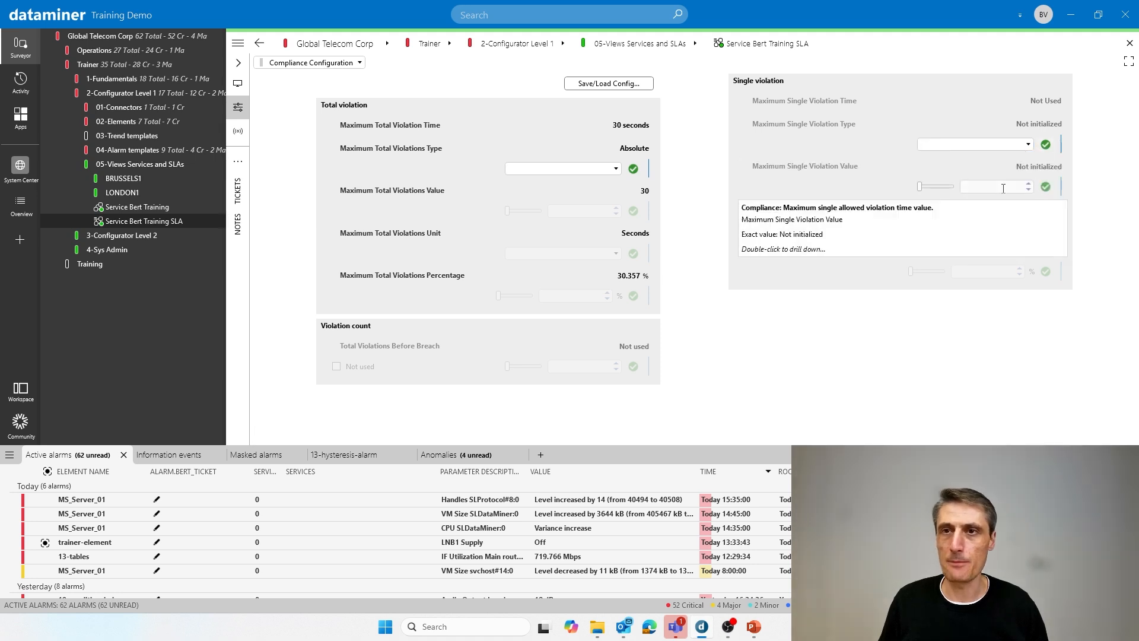
left_click(1046, 187)
left_click(598, 327)
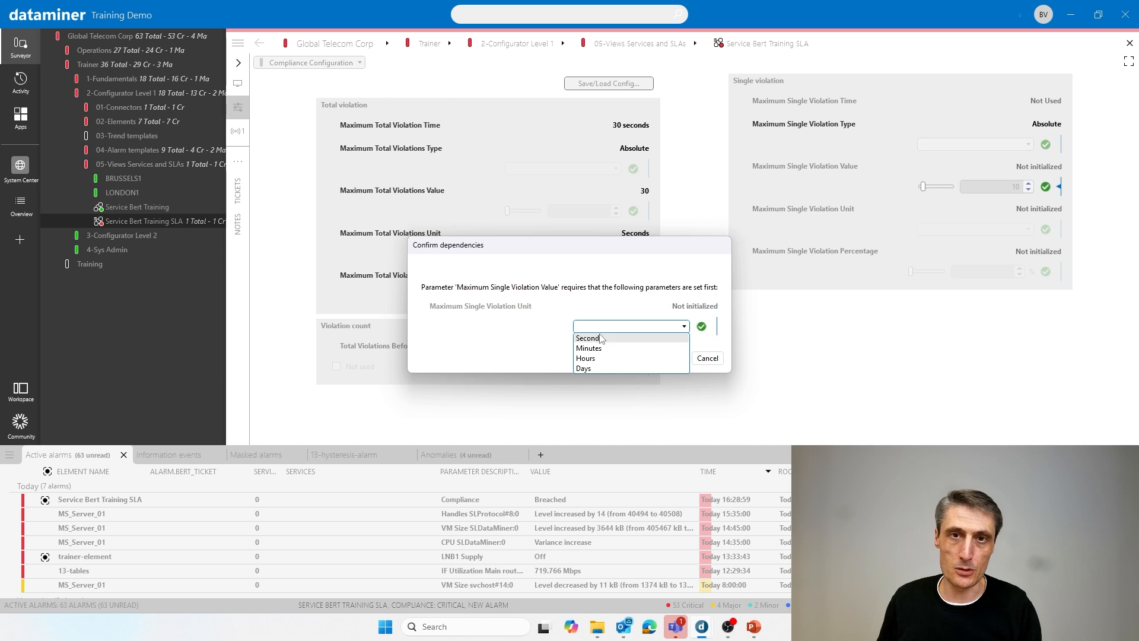
left_click(590, 338)
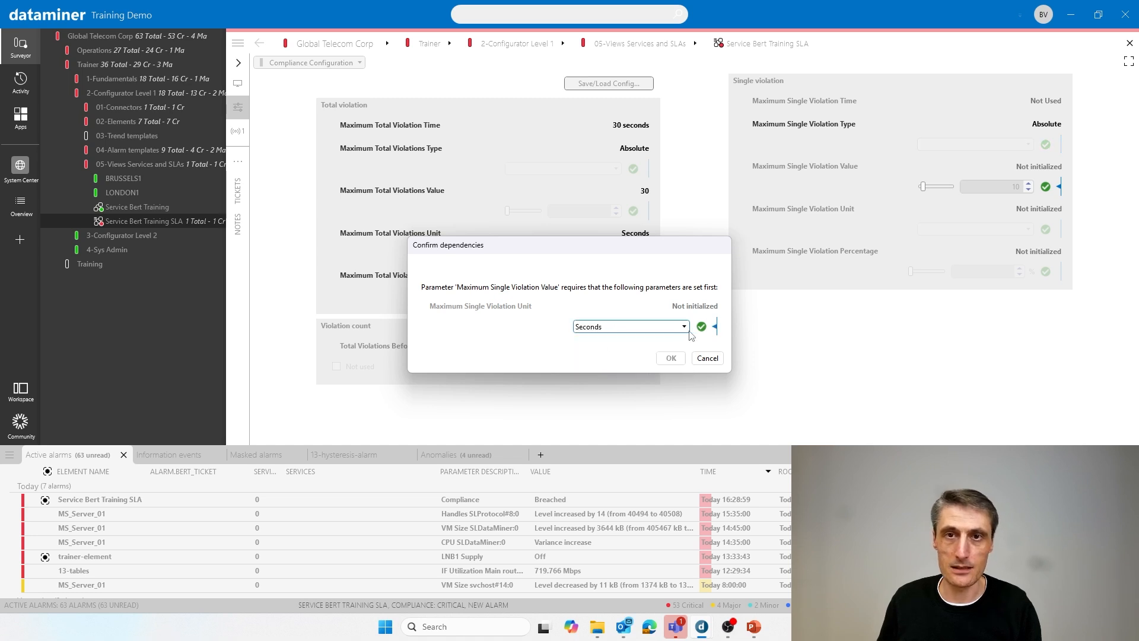
left_click(701, 326)
left_click(672, 358)
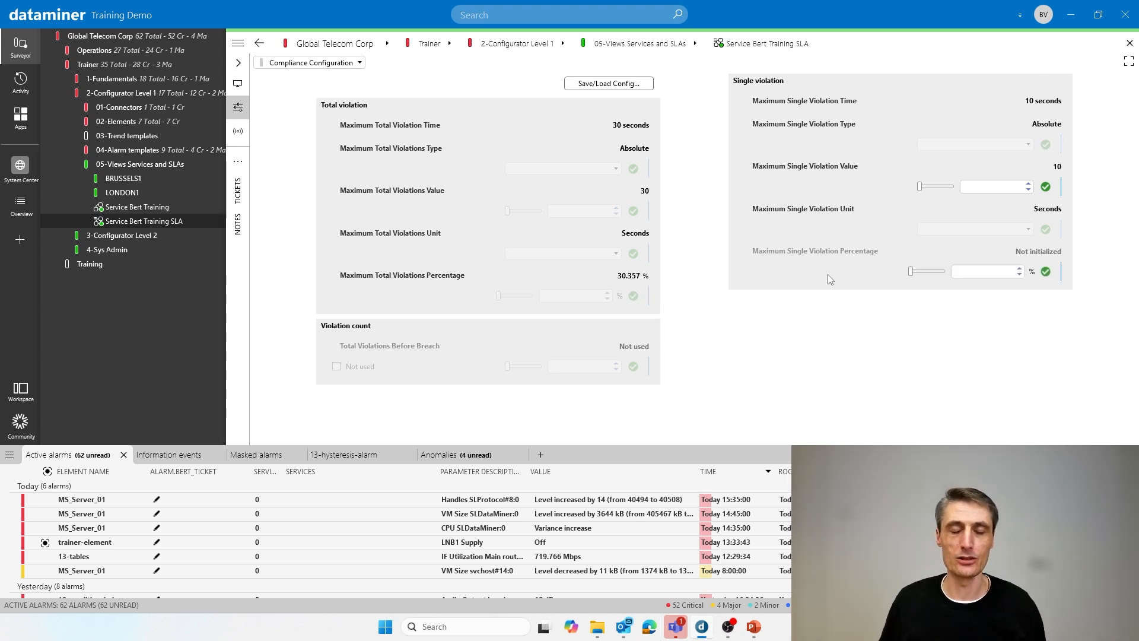
- Open the SLA's Violation Configuration page and add an entry to the violation settings
mouse_move(830, 279)
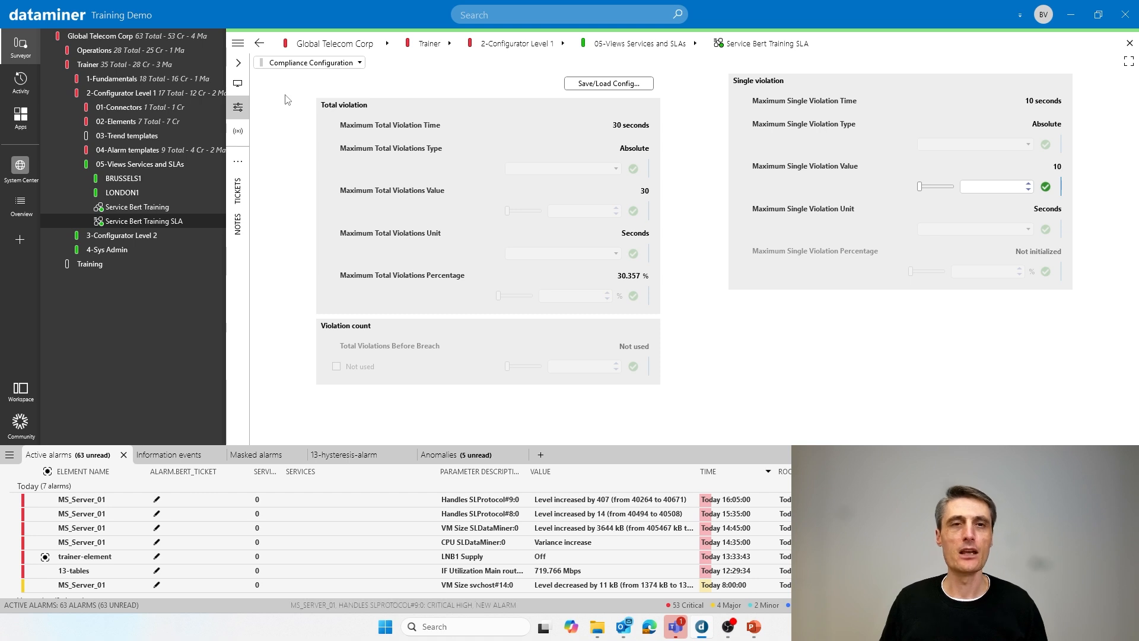
left_click(293, 63)
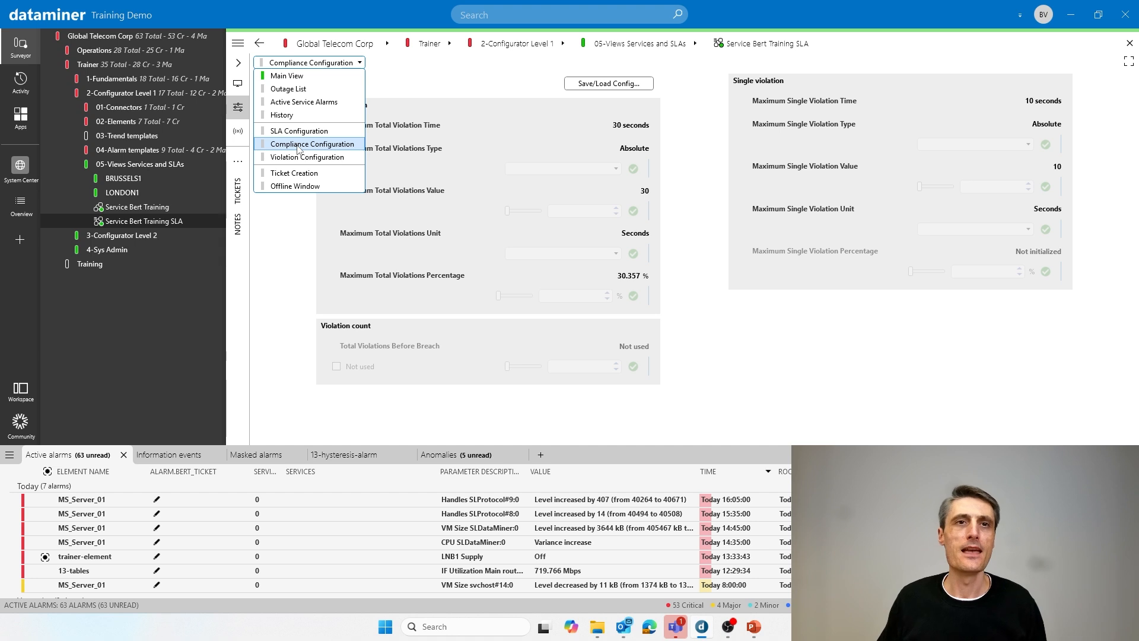
left_click(297, 158)
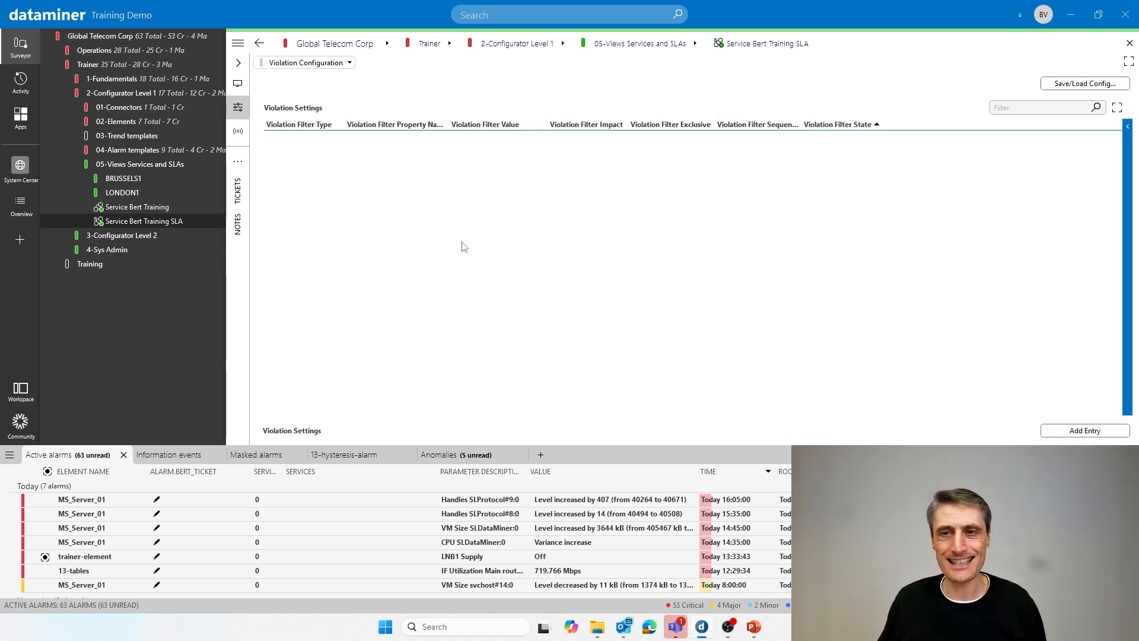
left_click(1094, 431)
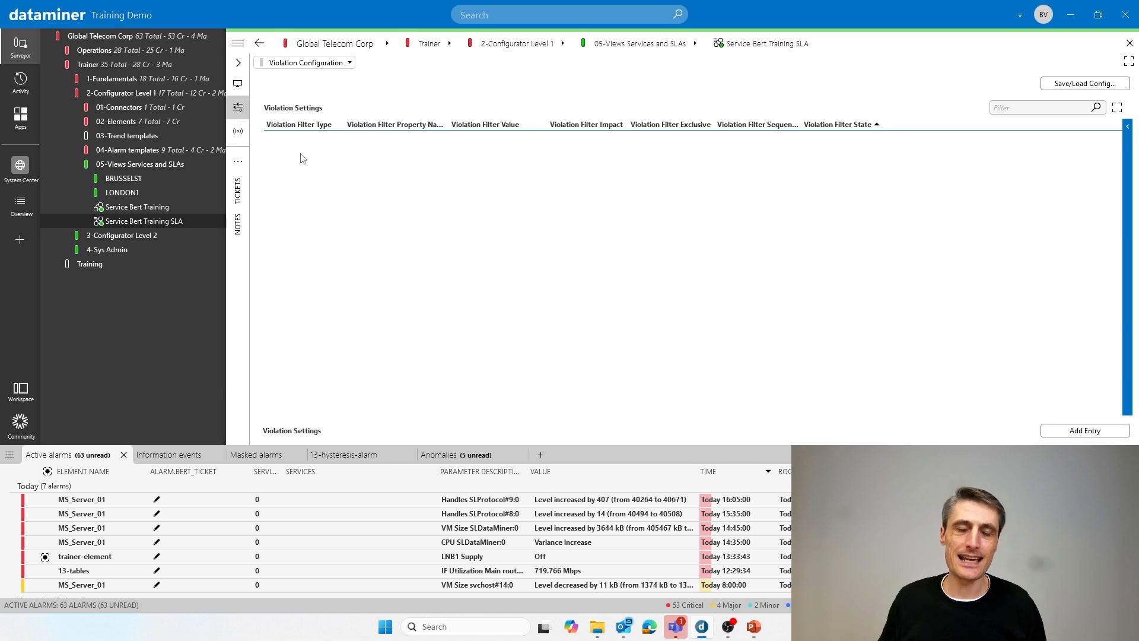
- Try Component info and Severity as the new entry's violation filter type, and discard the unsaved modifications from the Main View
left_click(272, 140)
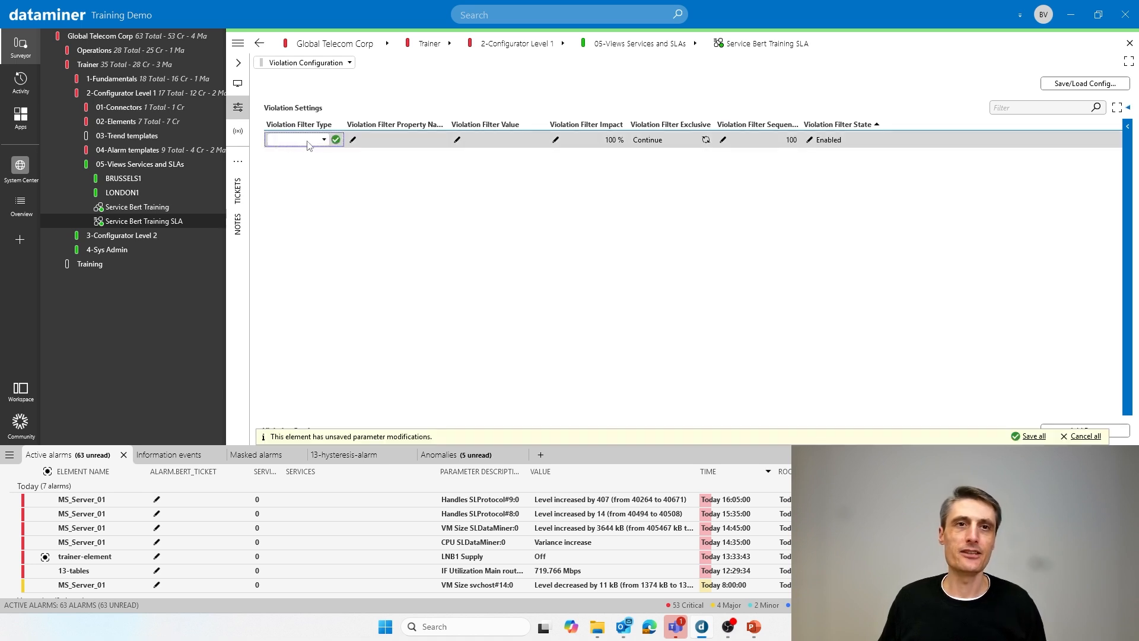
left_click(308, 141)
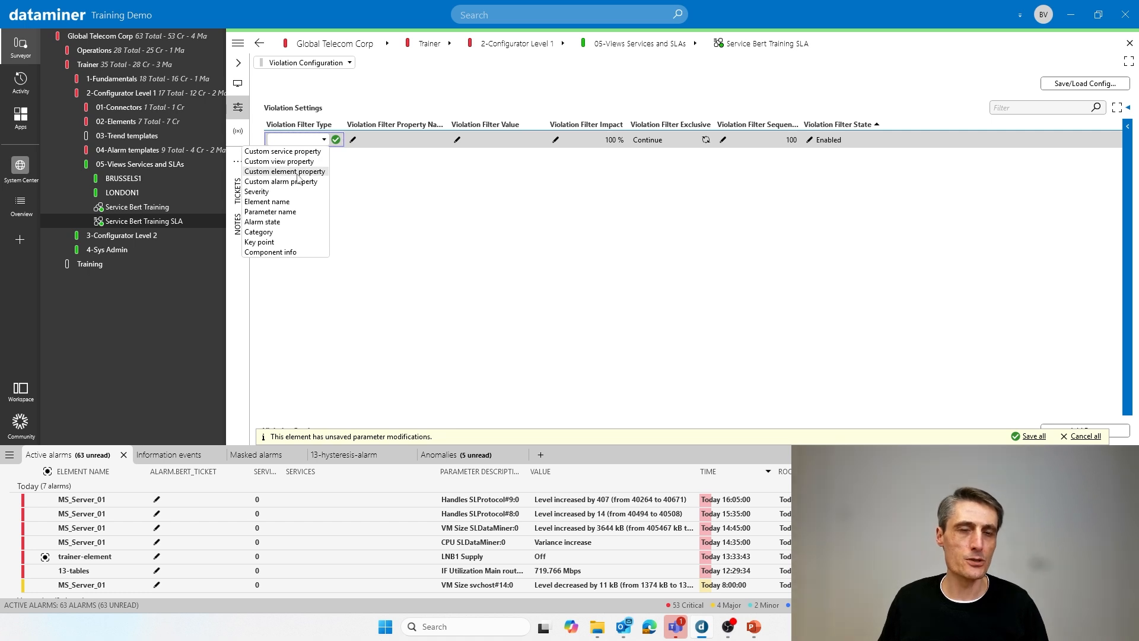
left_click(274, 252)
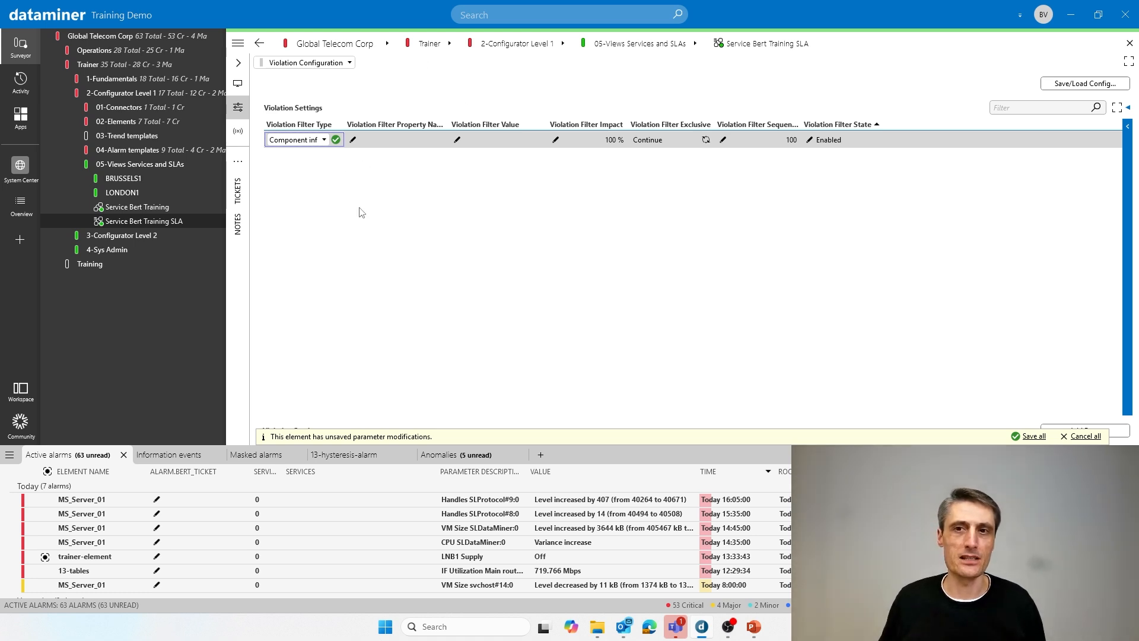
left_click(319, 141)
left_click(283, 192)
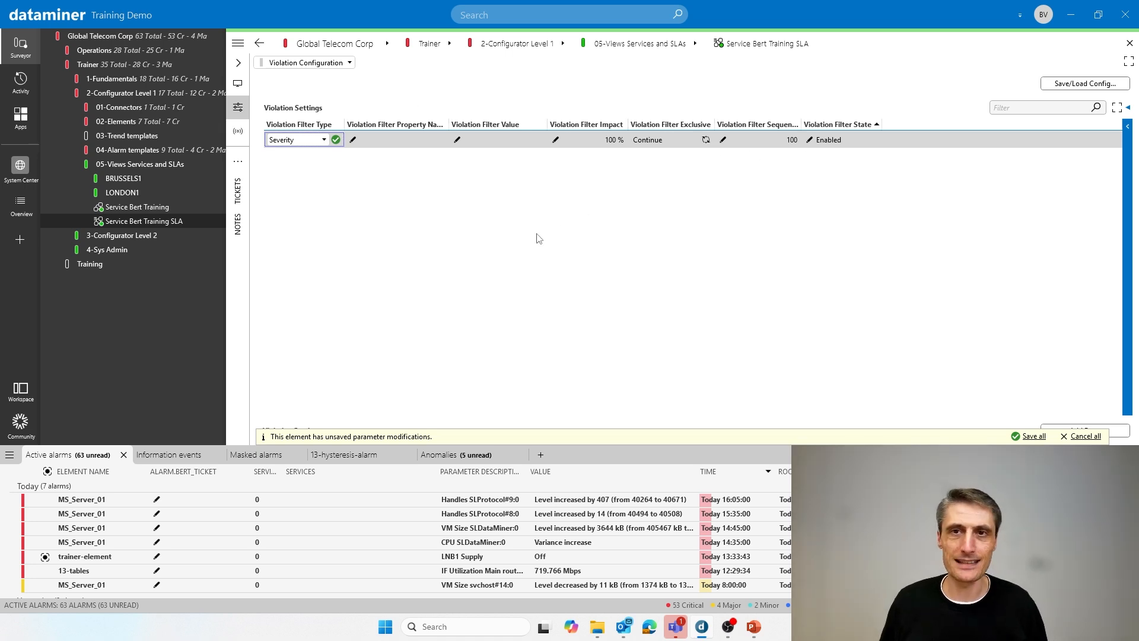
left_click(320, 63)
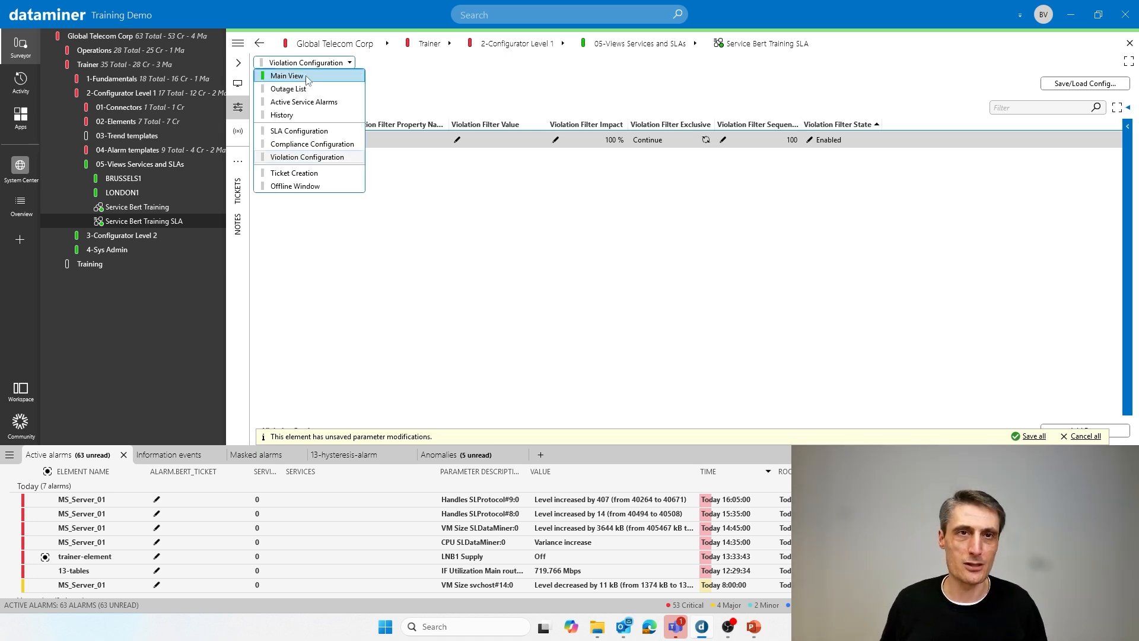
left_click(297, 76)
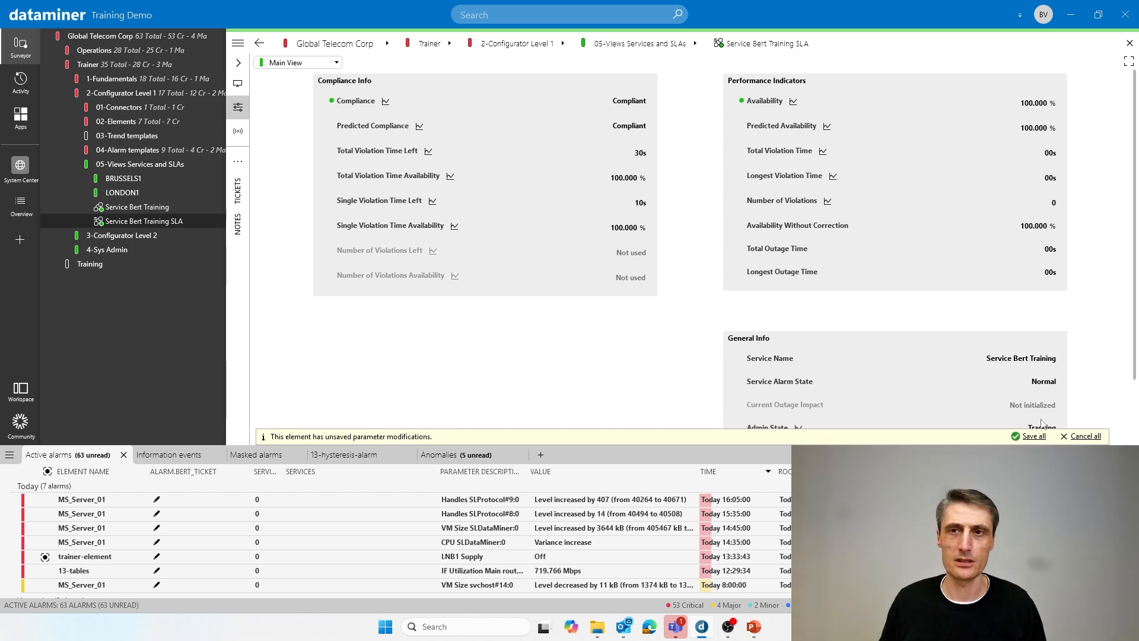
left_click(1088, 437)
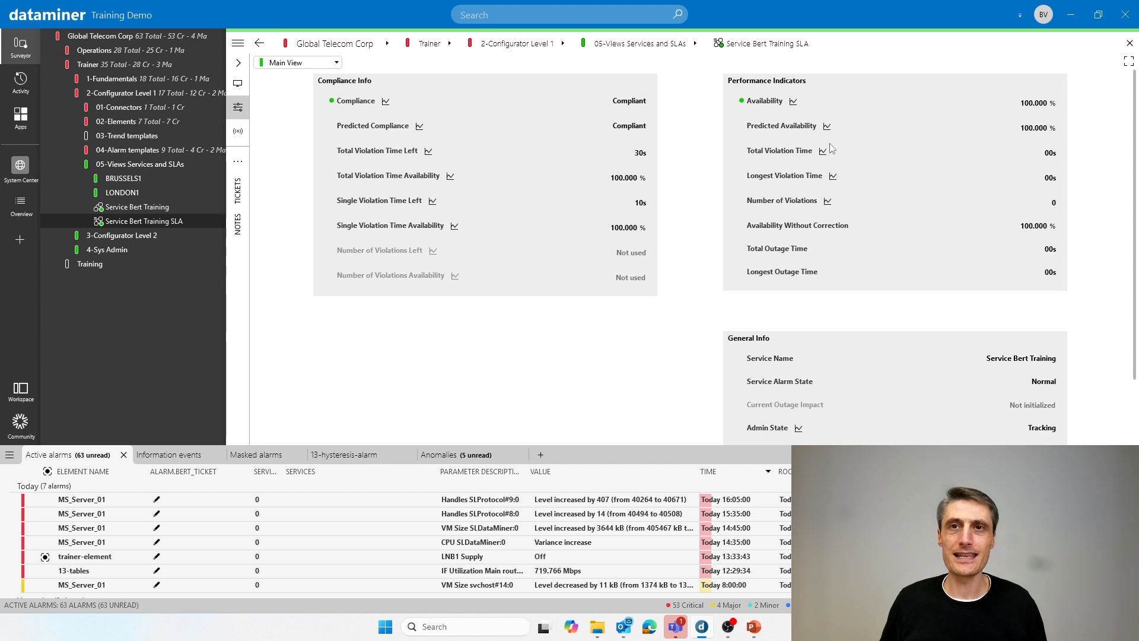
- Review the window, alarm and admin state settings on the SLA Configuration page and return to the Main View indicators
left_click(300, 62)
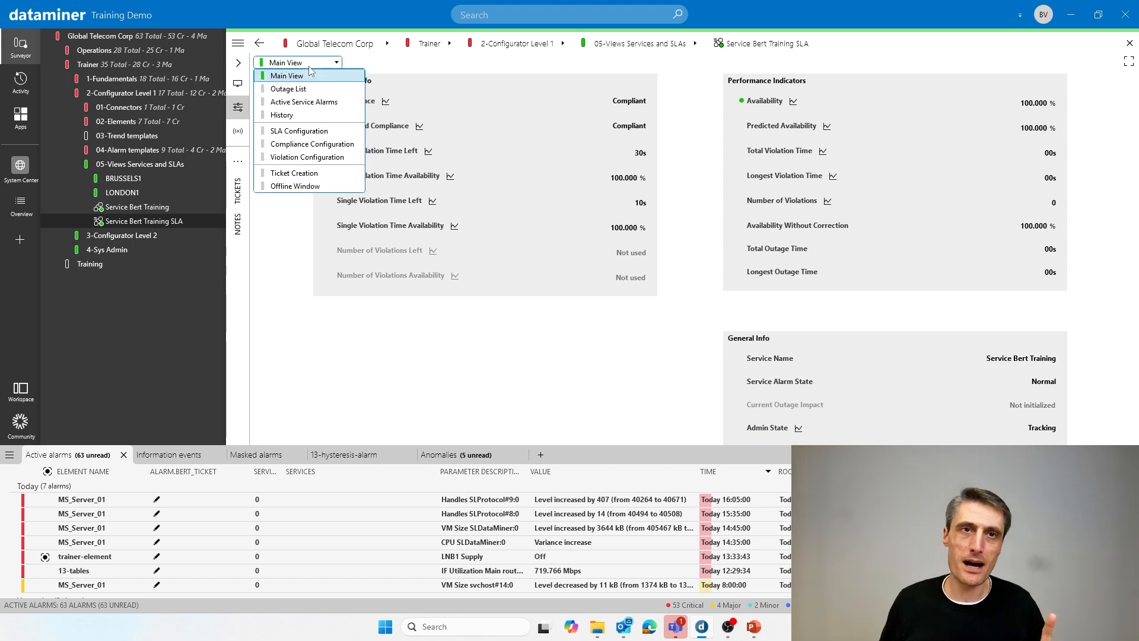
left_click(303, 131)
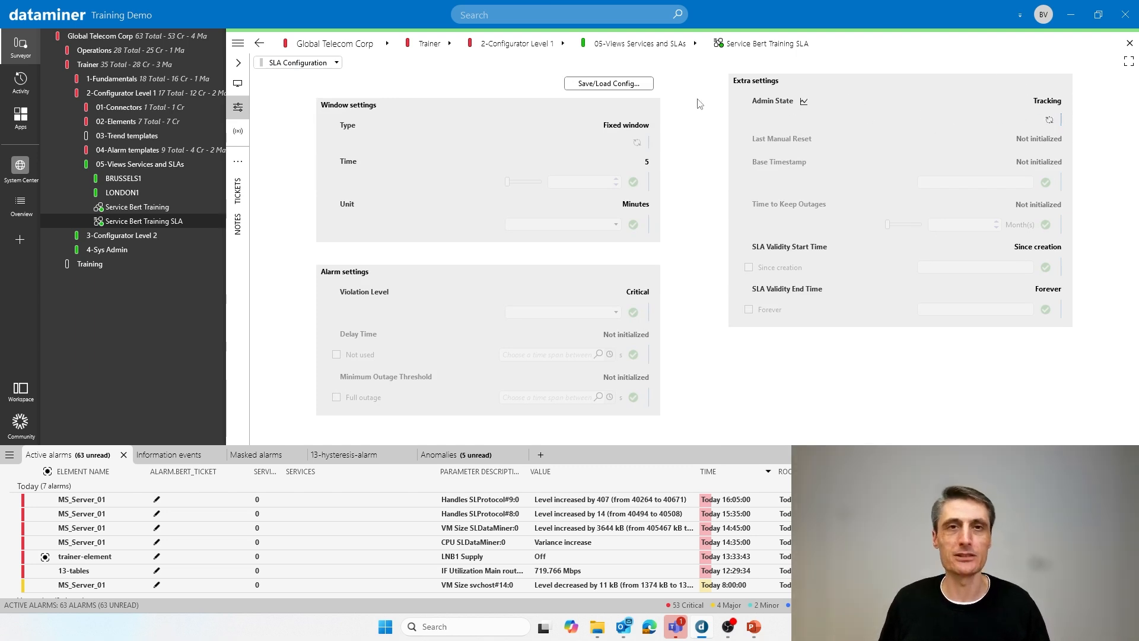
left_click(303, 66)
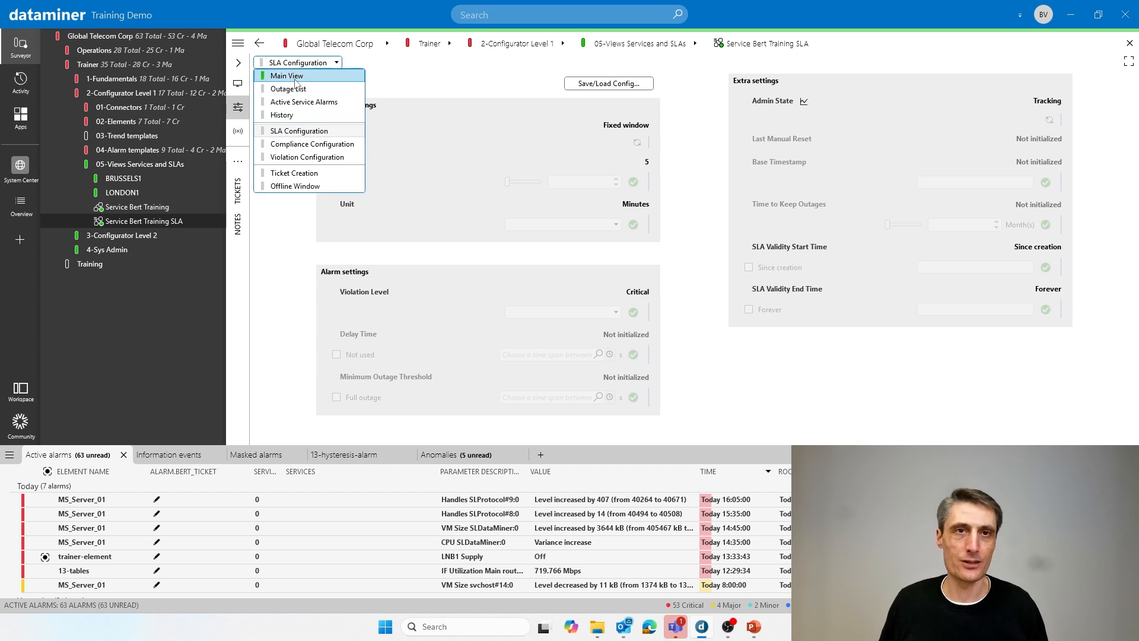
left_click(296, 77)
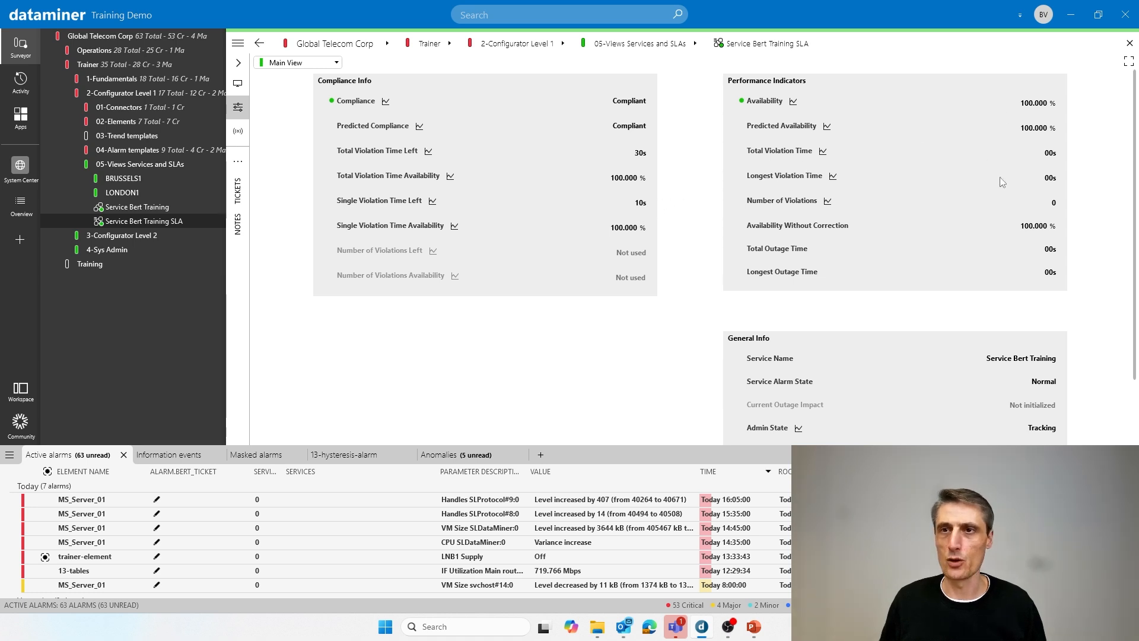
mouse_move(1023, 272)
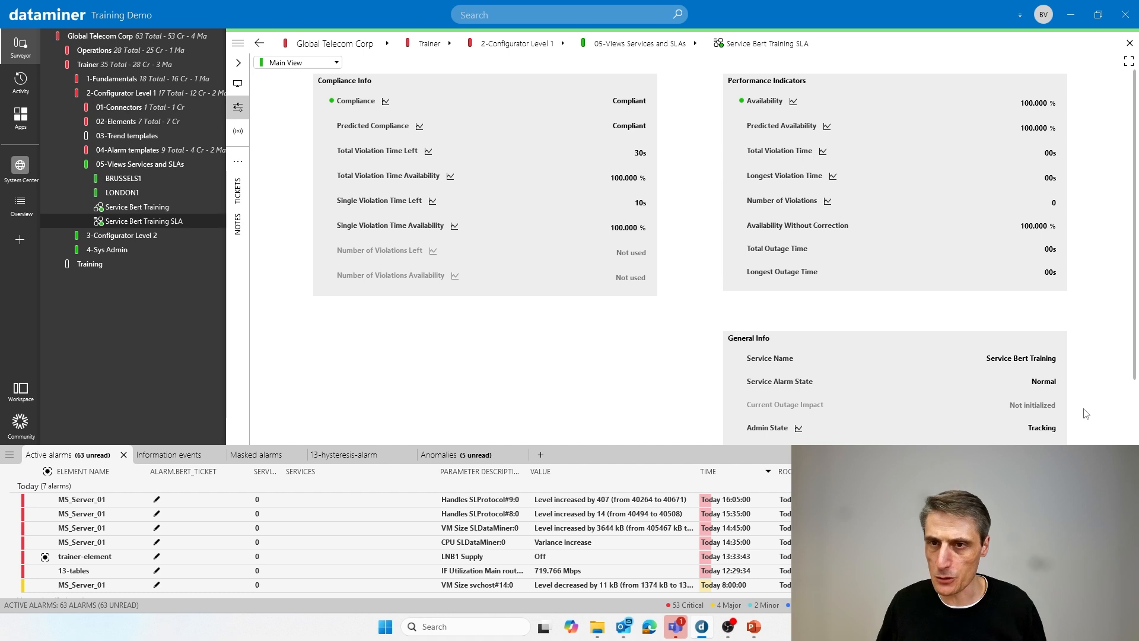
mouse_move(1034, 363)
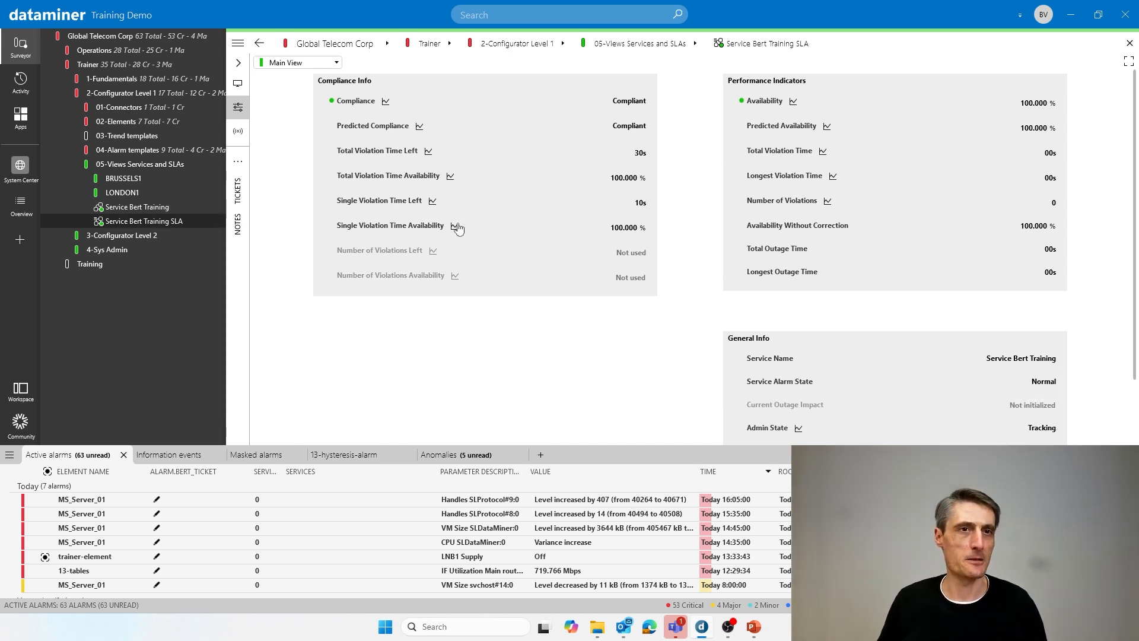
- Open the service's brussels-ird-1 element in a new card beside the SLA and widen the SLA card
left_click(83, 207)
right_click(127, 224)
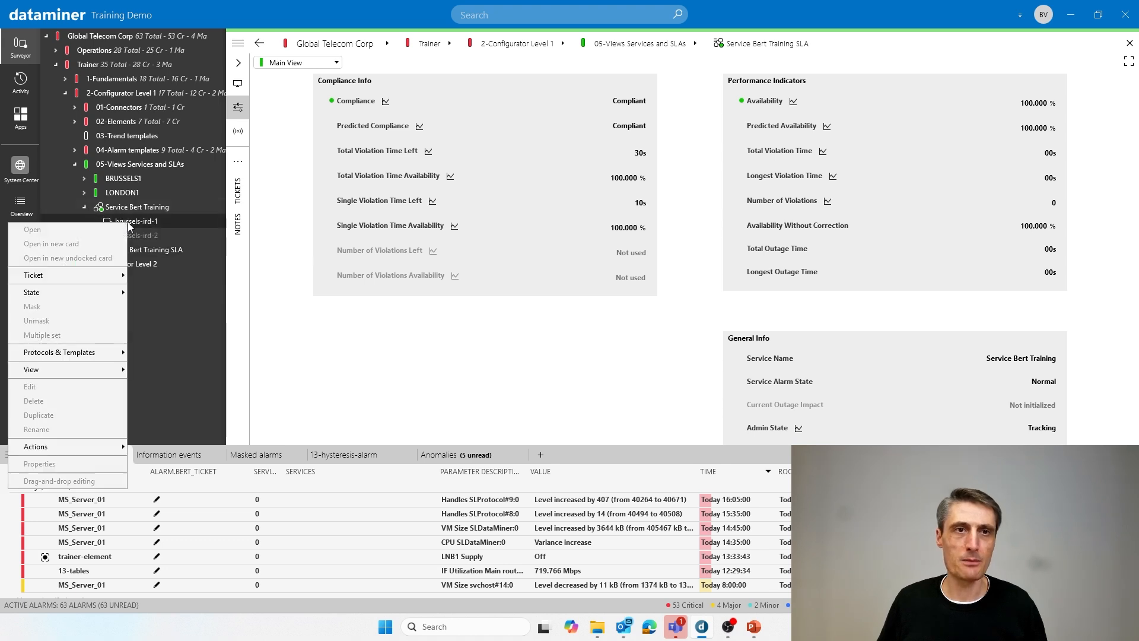
left_click(94, 245)
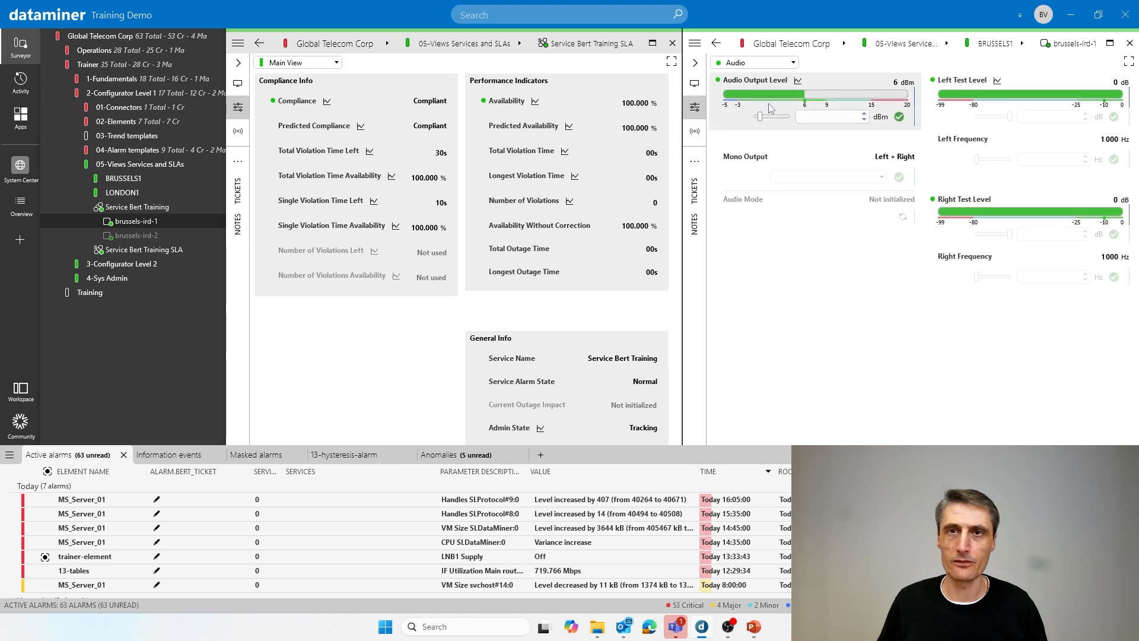
left_click_drag(681, 206, 888, 206)
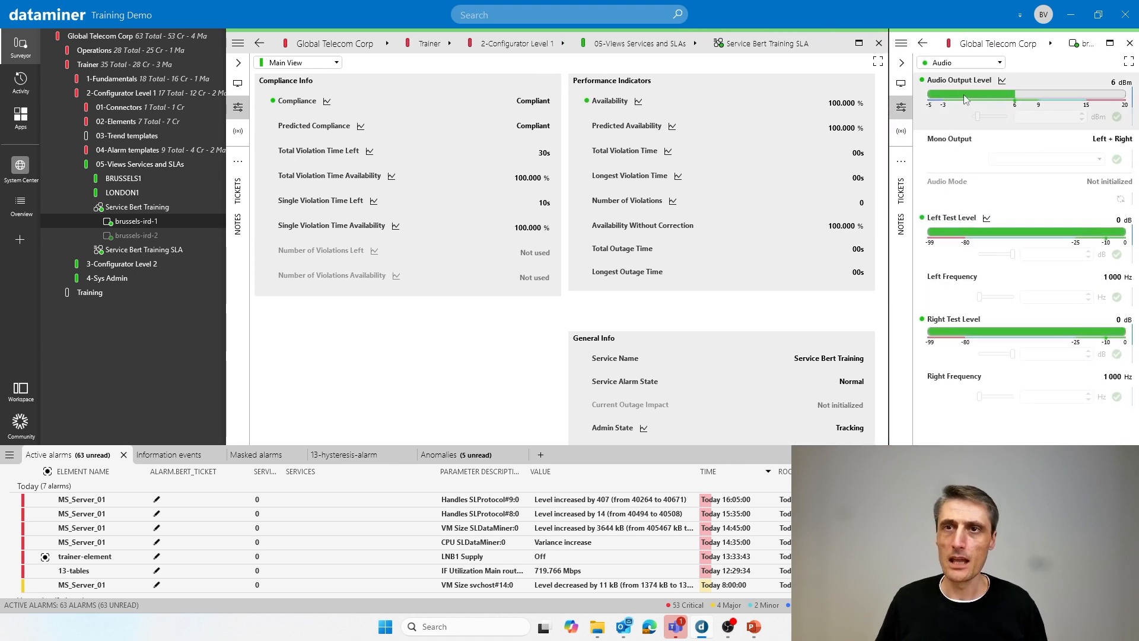
- Simulate a short outage by setting the brussels-ird-1 audio output level to 18 dBm and back to 6 dBm, and check the SLA's indicators
mouse_move(982, 121)
left_click_drag(981, 119, 1007, 118)
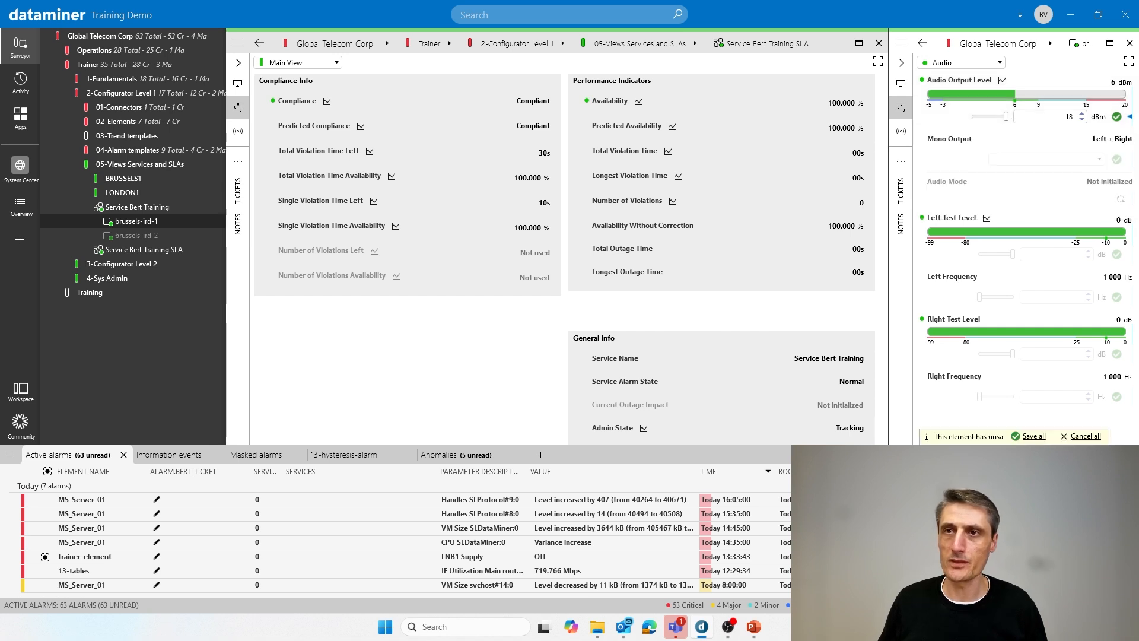
left_click(1118, 116)
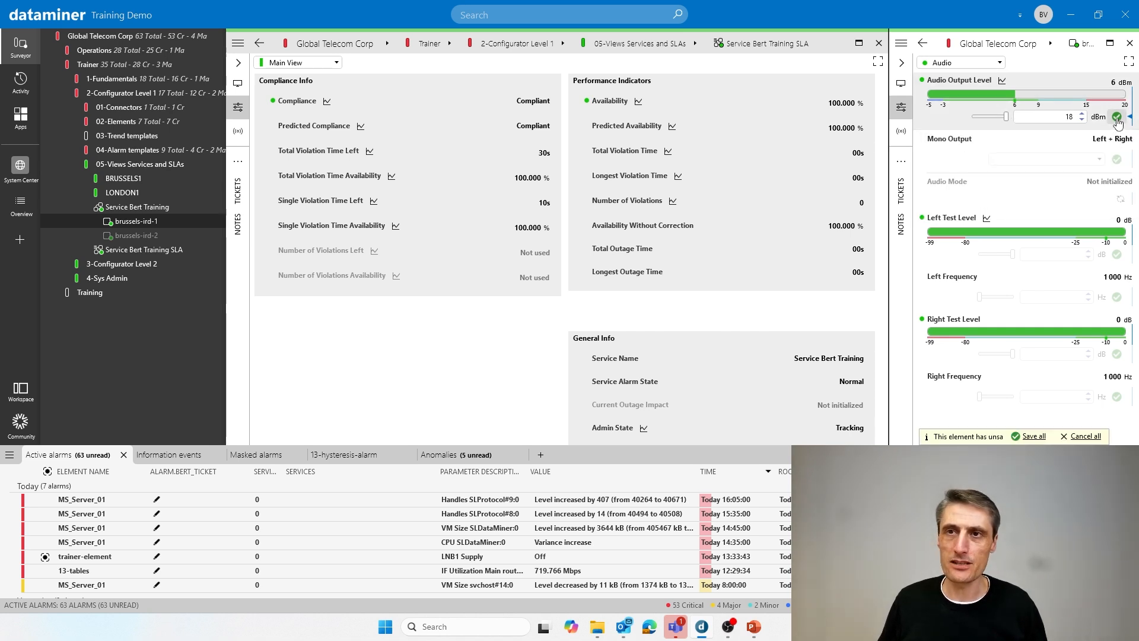
left_click(1073, 119)
type("6")
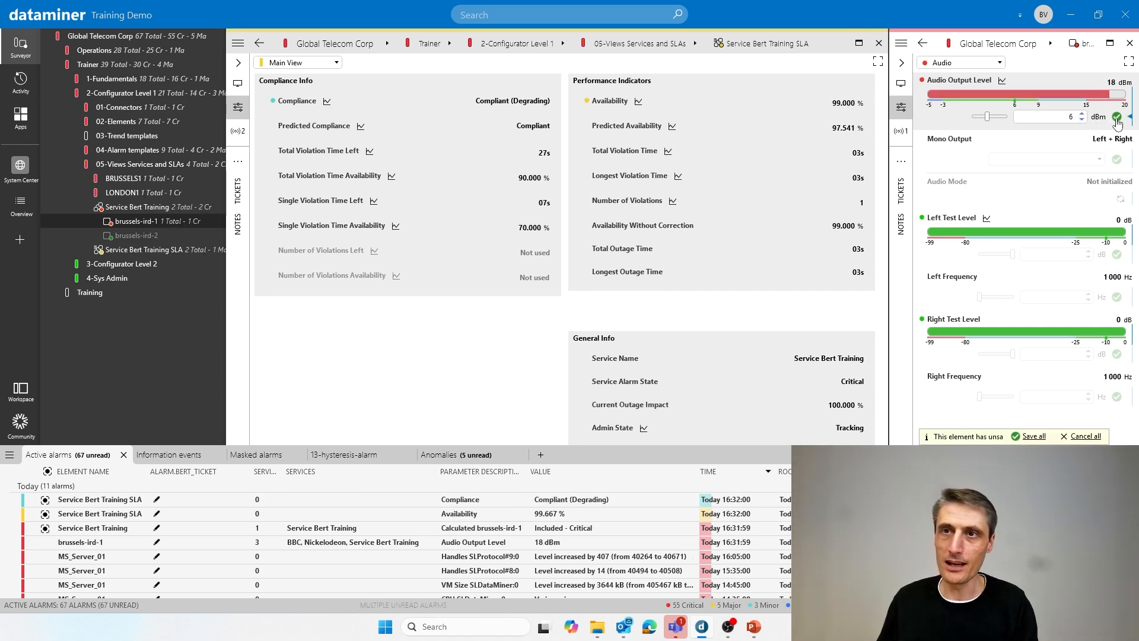
left_click(1118, 118)
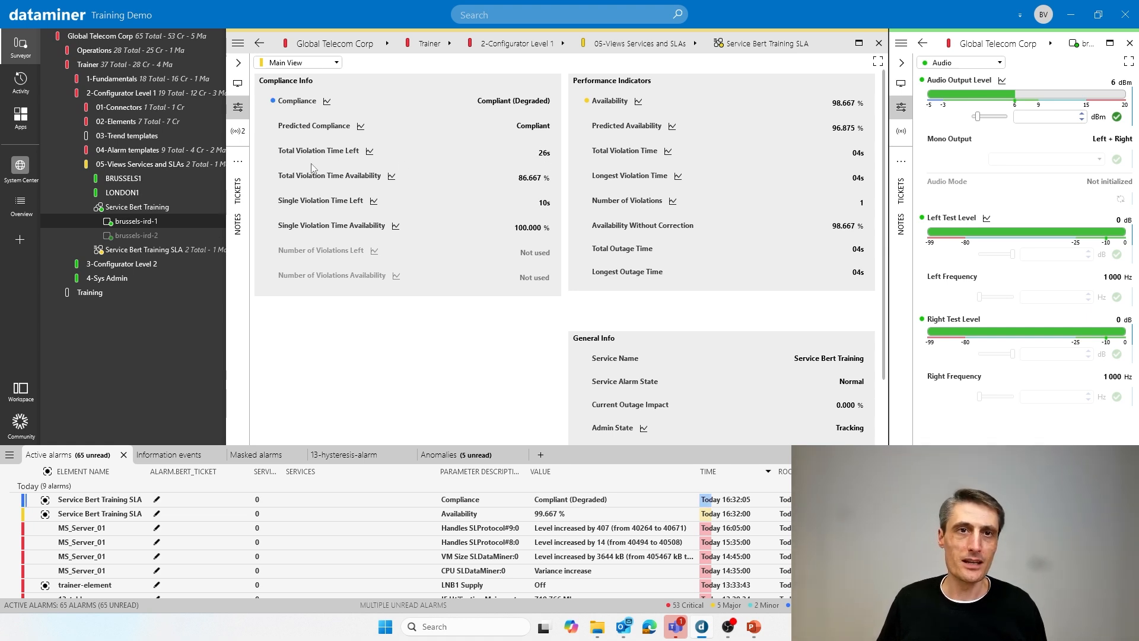
mouse_move(527, 157)
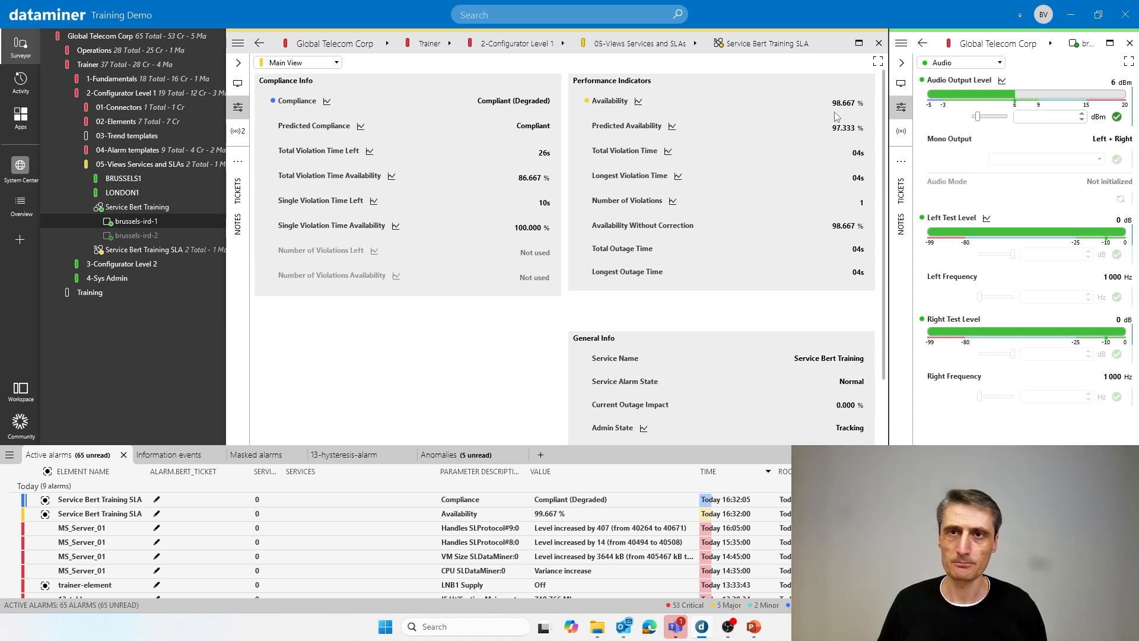
mouse_move(845, 115)
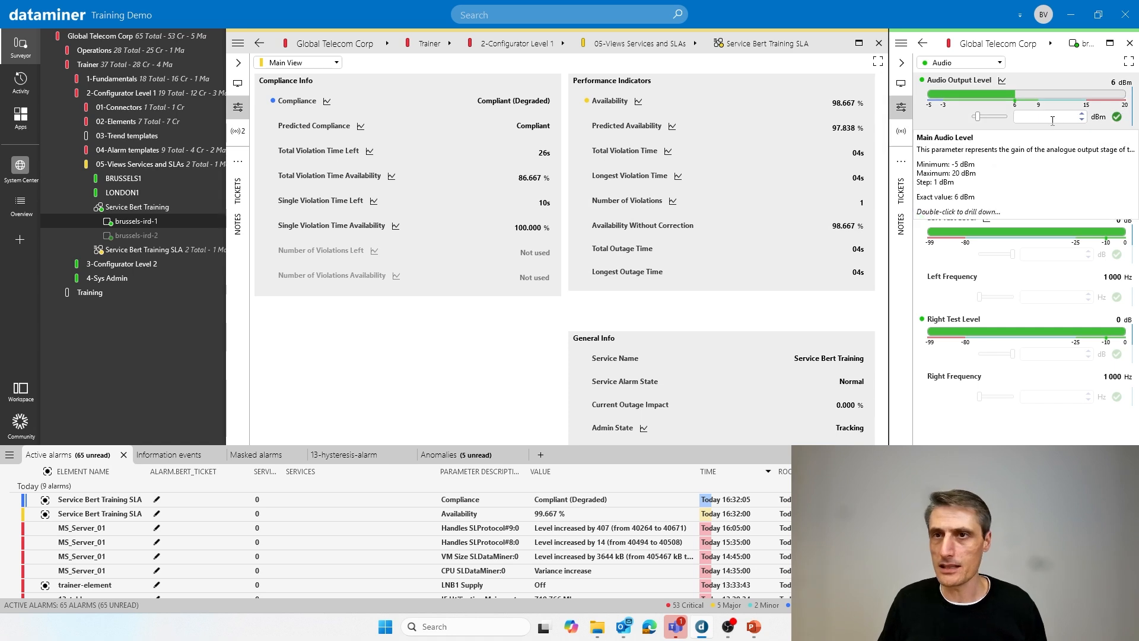
- Simulate a second short outage with an 18 dBm audio output level, restore 6 dBm, and check the compliance status and service alarm state
left_click_drag(978, 117, 1007, 117)
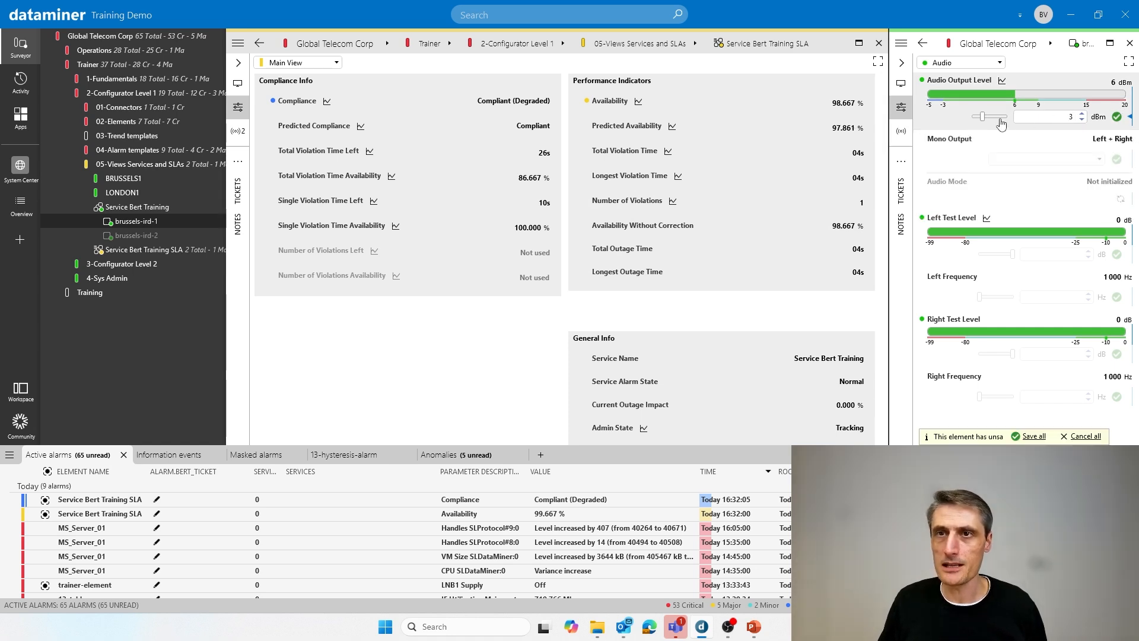
left_click(1116, 116)
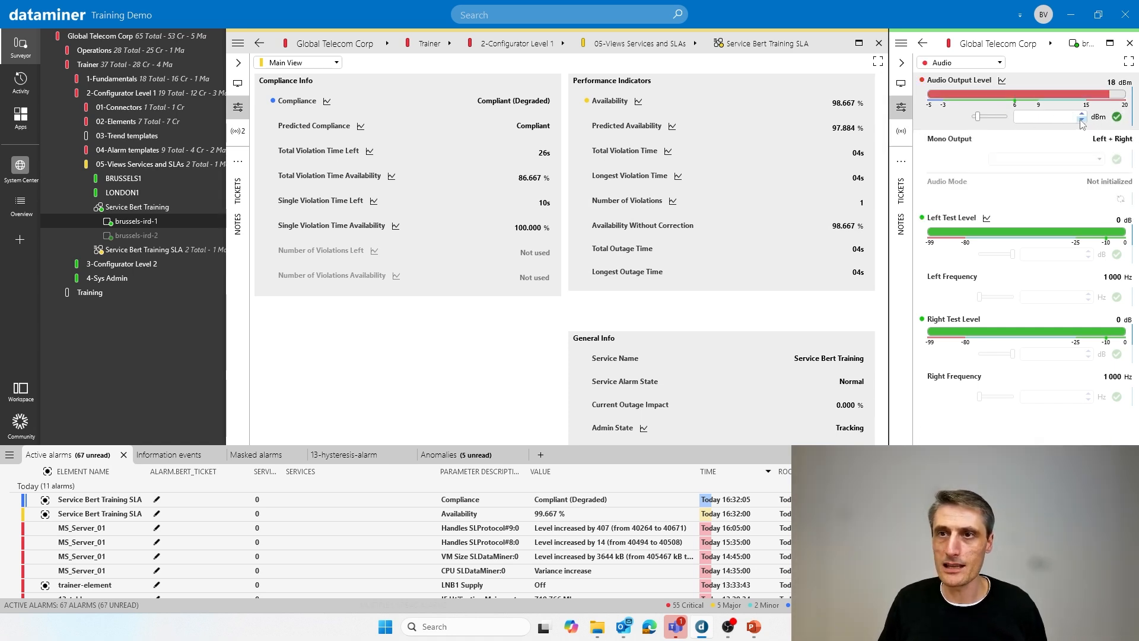
left_click(1083, 121)
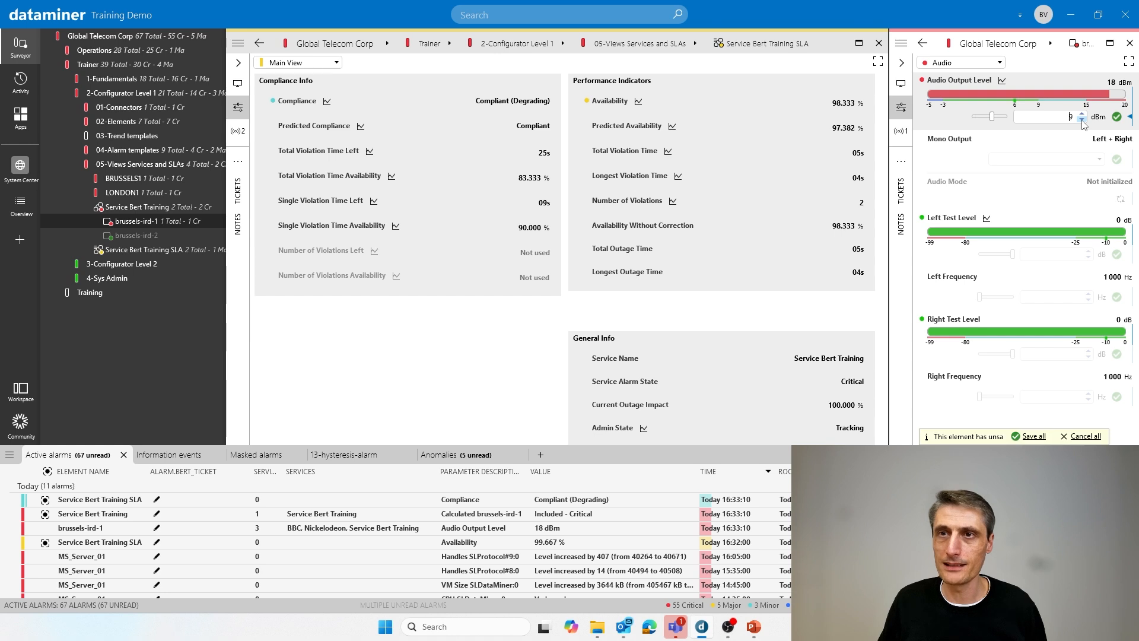
left_click(1117, 117)
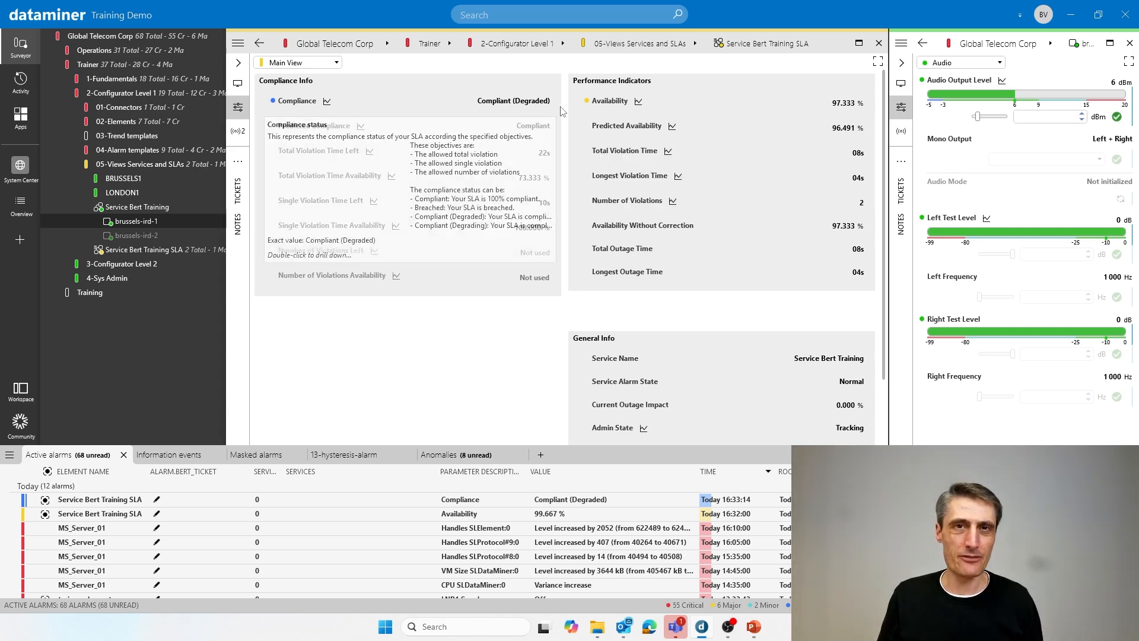
mouse_move(537, 111)
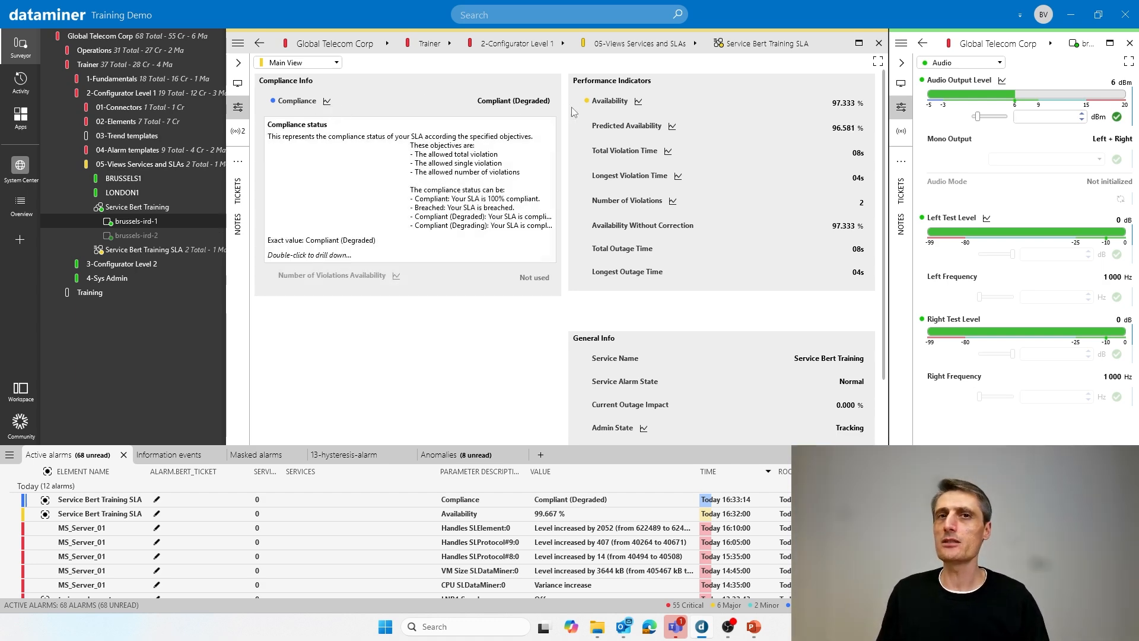
mouse_move(826, 411)
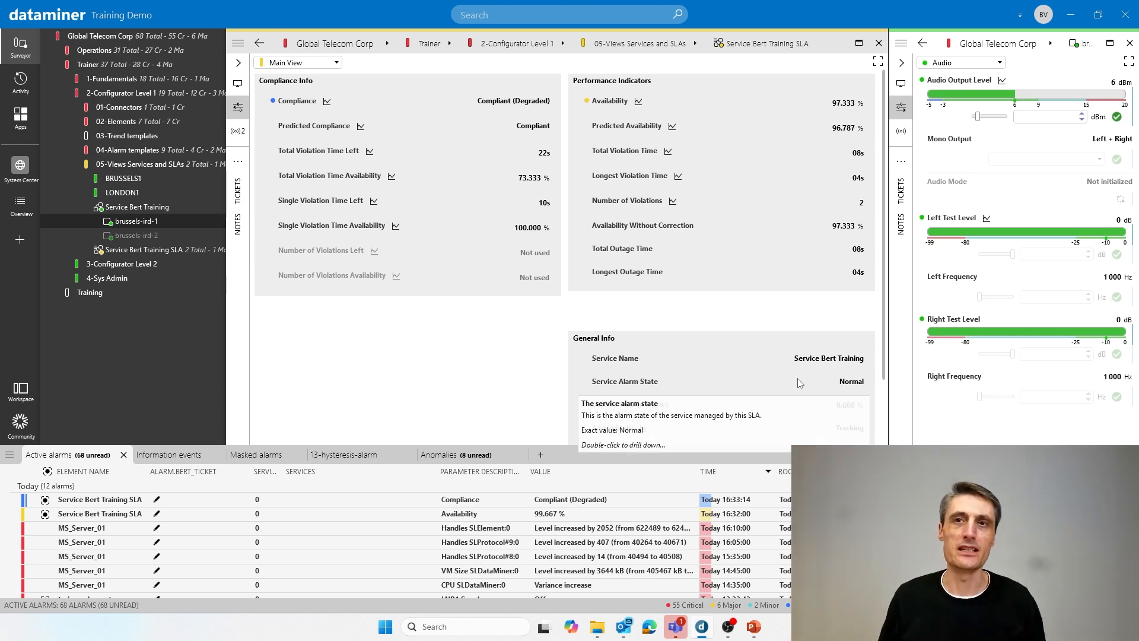
- Simulate a third, longer outage with an 18 dBm audio output level, restore 6 dBm, and check the SLA's compliance and violation indicators across the window reset
left_click_drag(980, 116, 1007, 117)
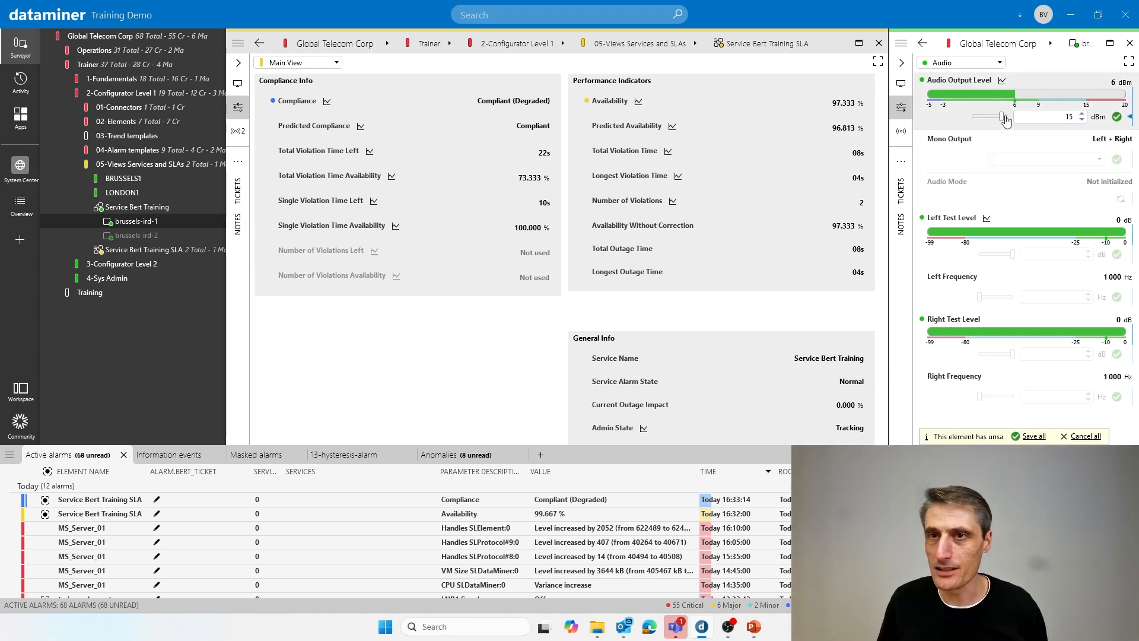
left_click(1115, 119)
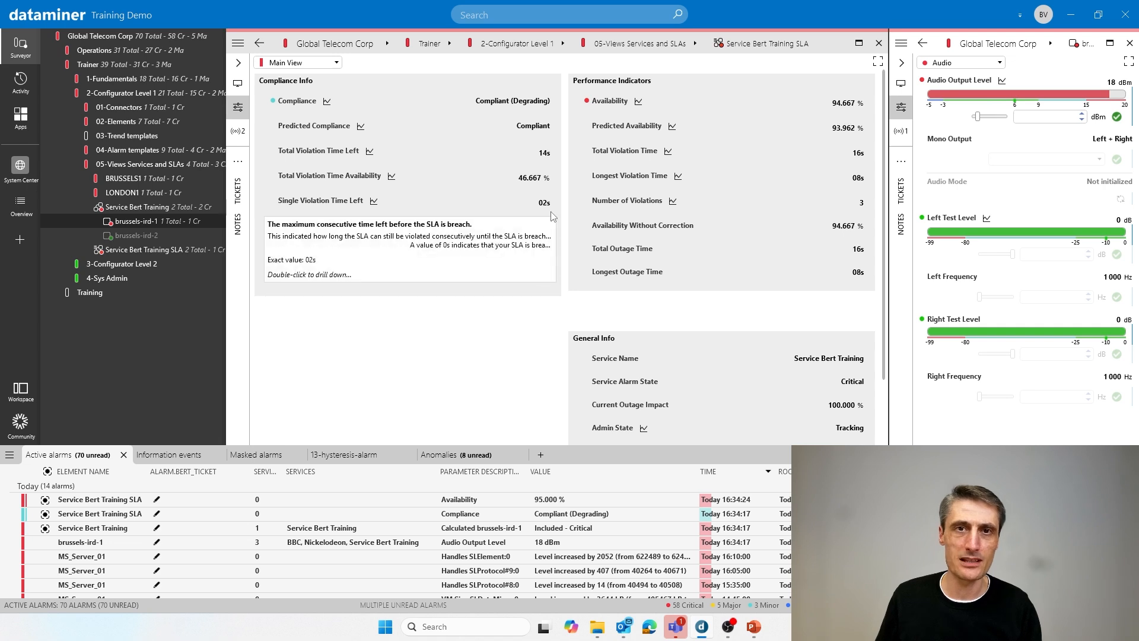
left_click(1064, 119)
type("6")
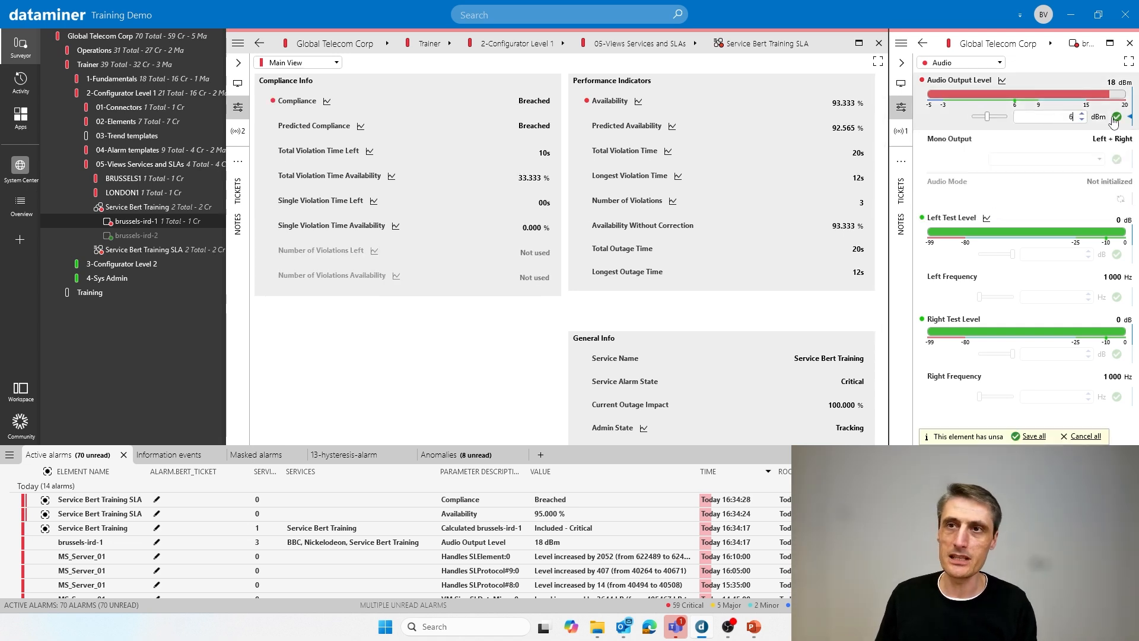
left_click(1116, 118)
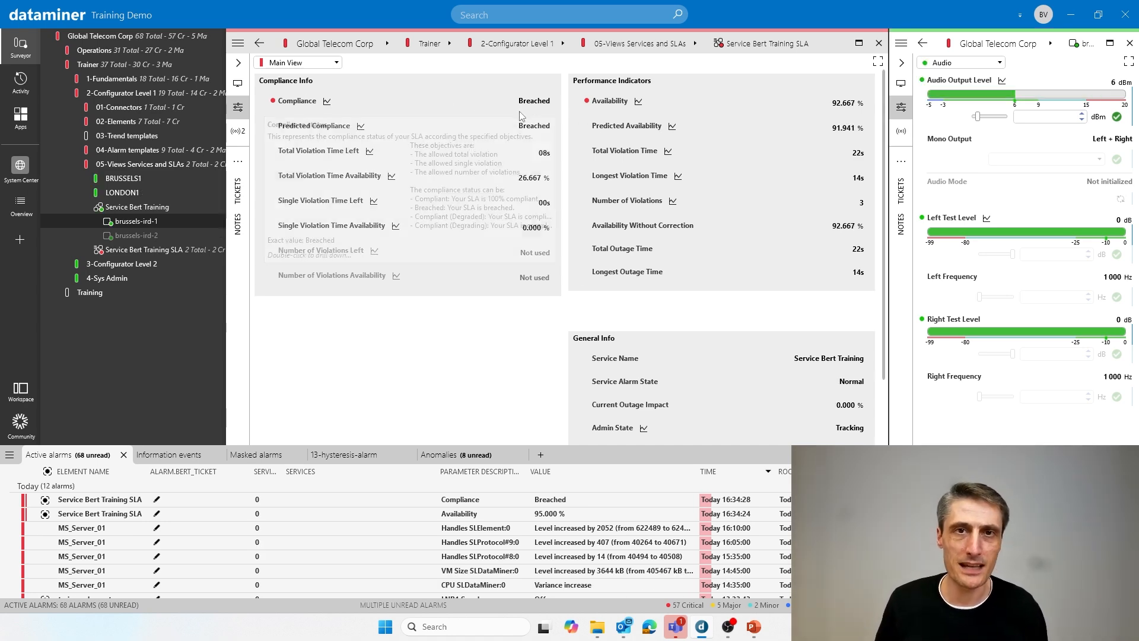
mouse_move(265, 110)
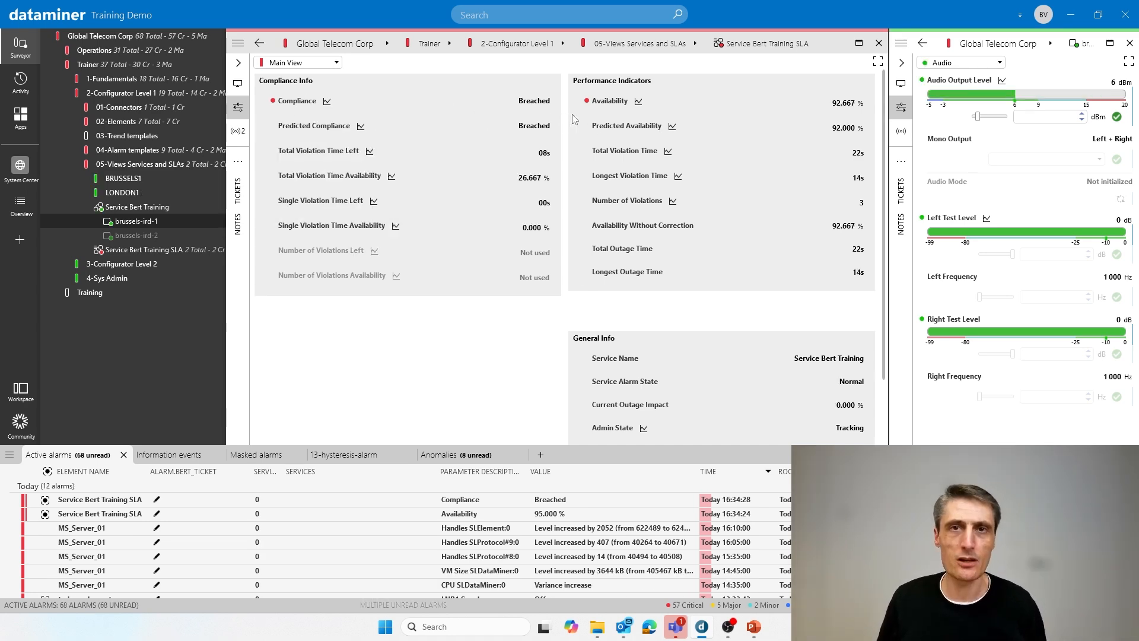
mouse_move(609, 115)
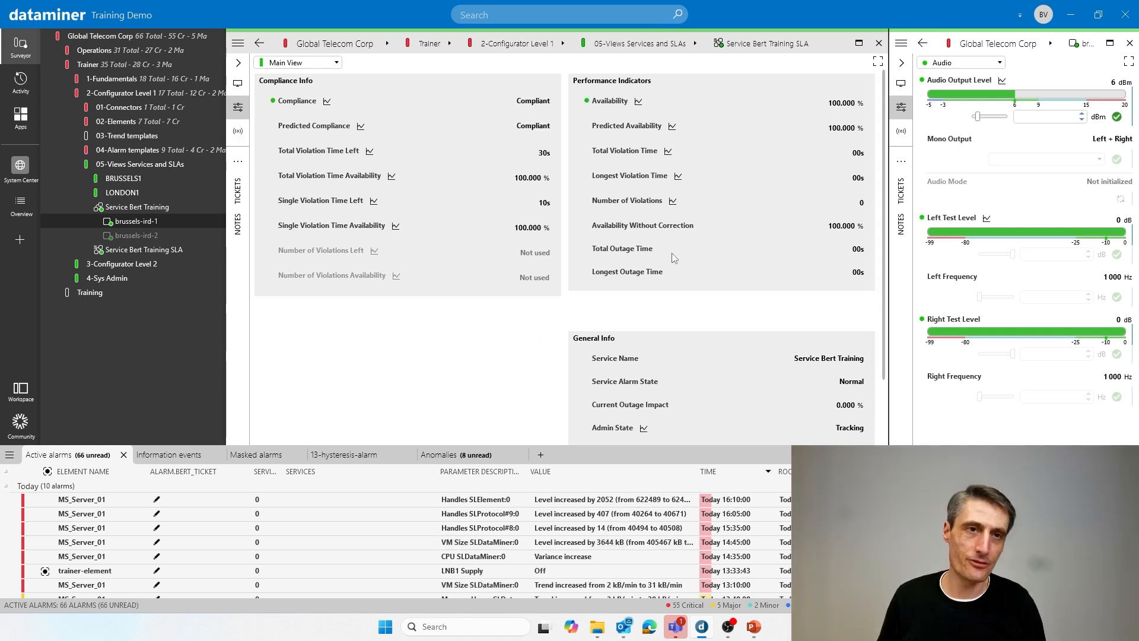
mouse_move(674, 257)
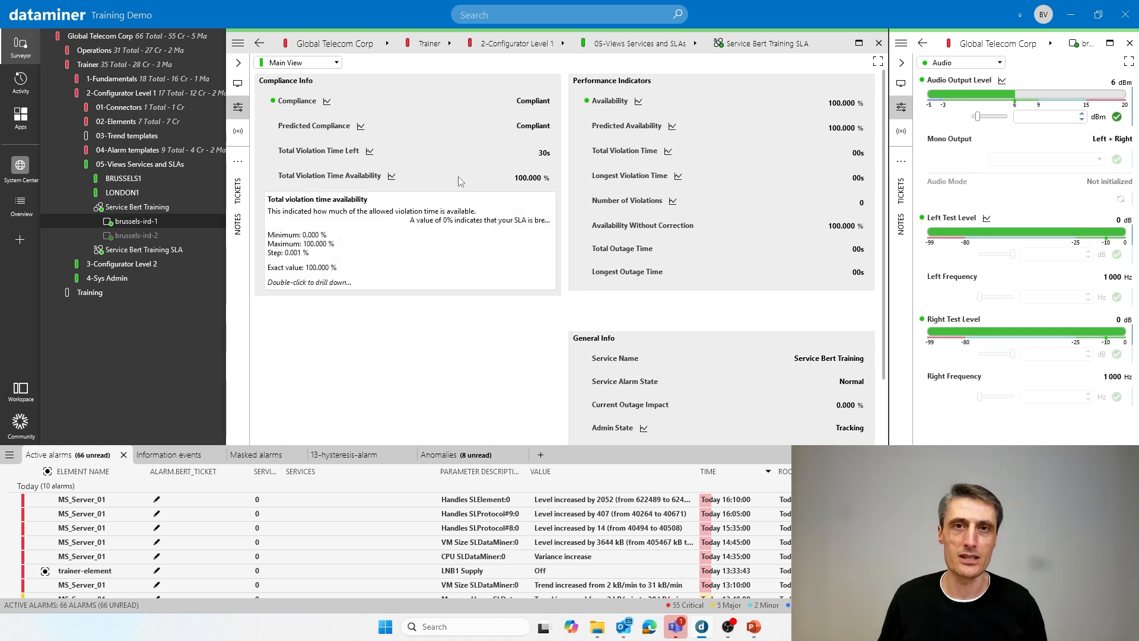
mouse_move(408, 86)
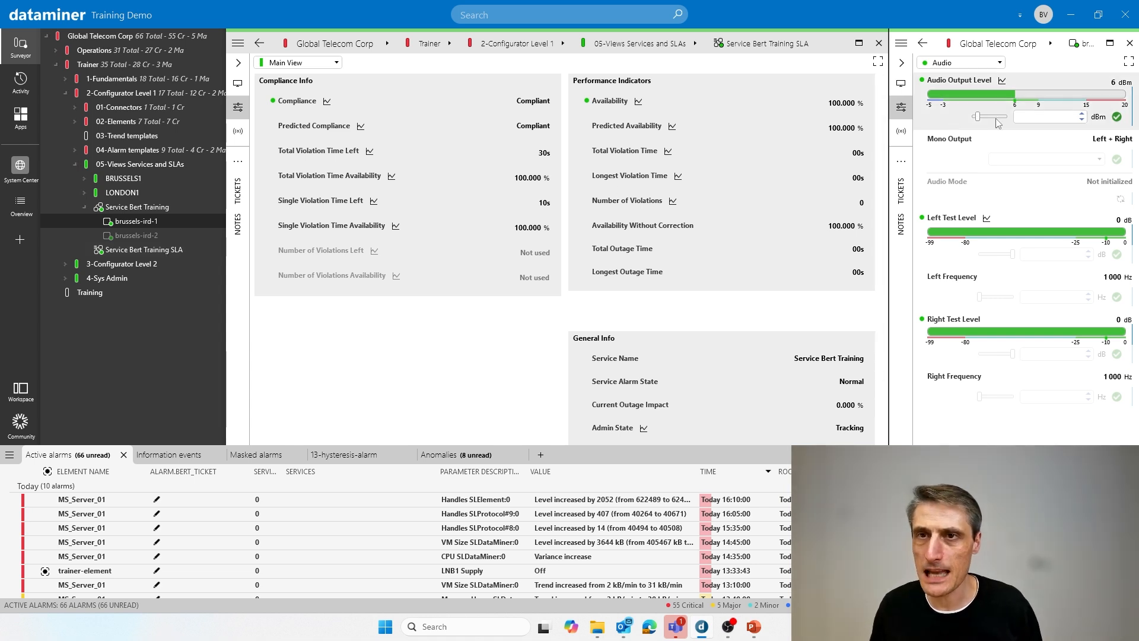
- Hold the brussels-ird-1 audio output level at 18 dBm beyond the allowed single violation time, restore 6 dBm, and check the compliance status
left_click_drag(999, 123, 1003, 122)
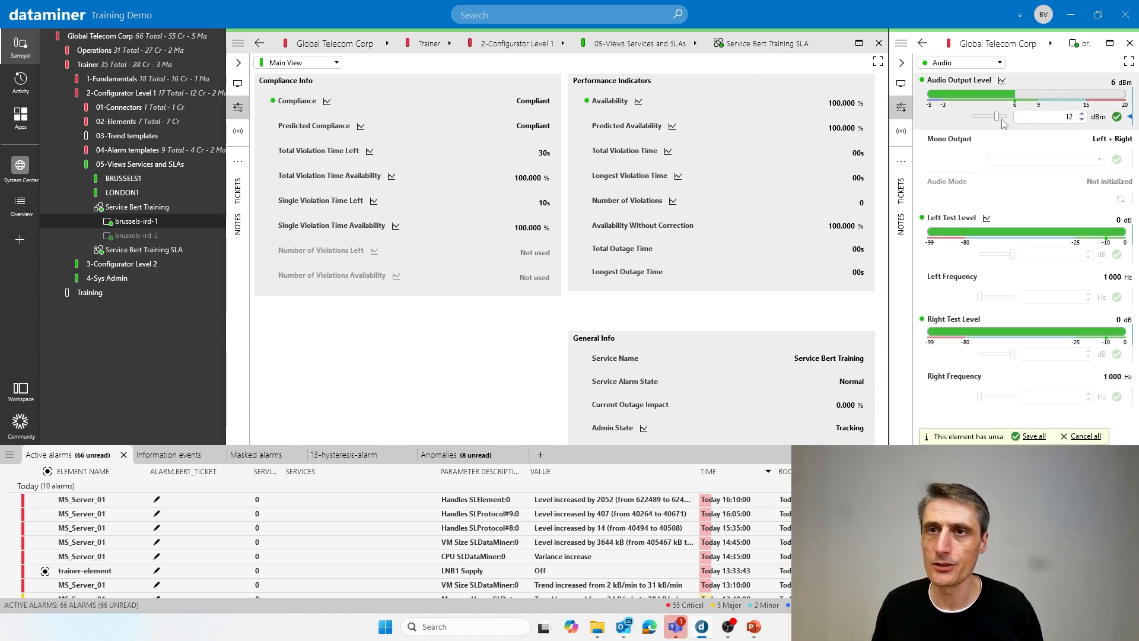
left_click_drag(1001, 120, 1009, 120)
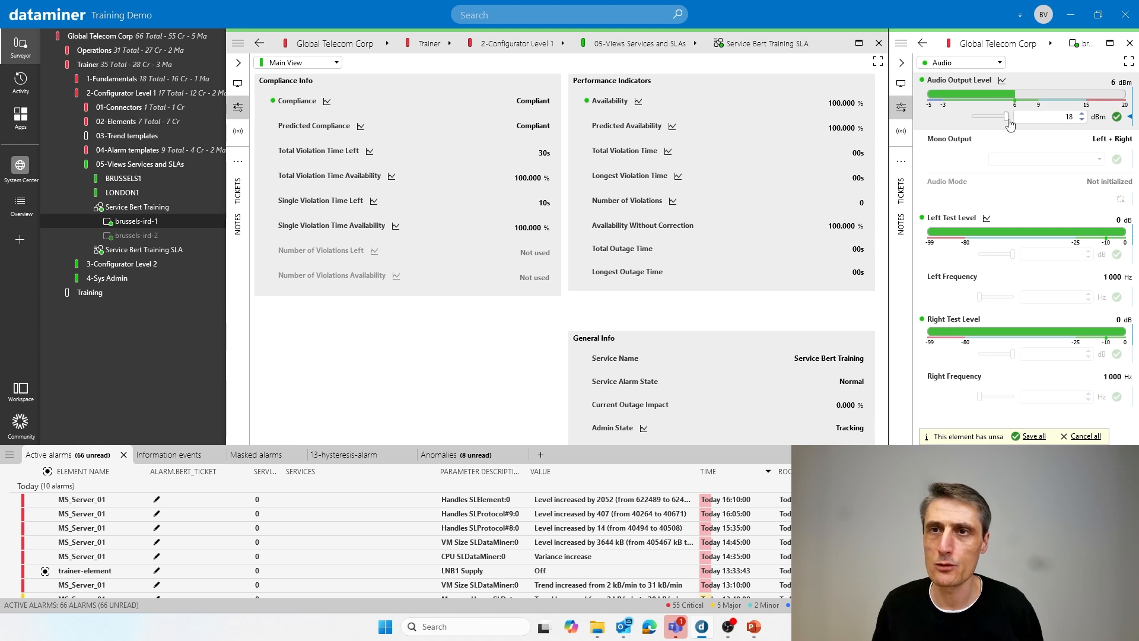
left_click(1117, 117)
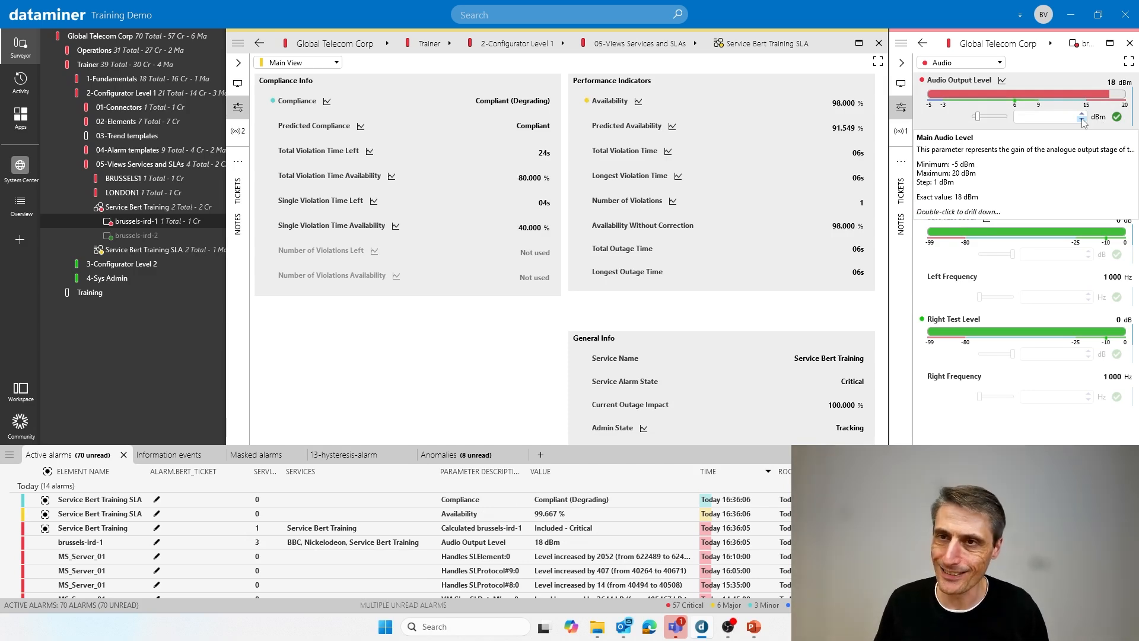
left_click(1083, 121)
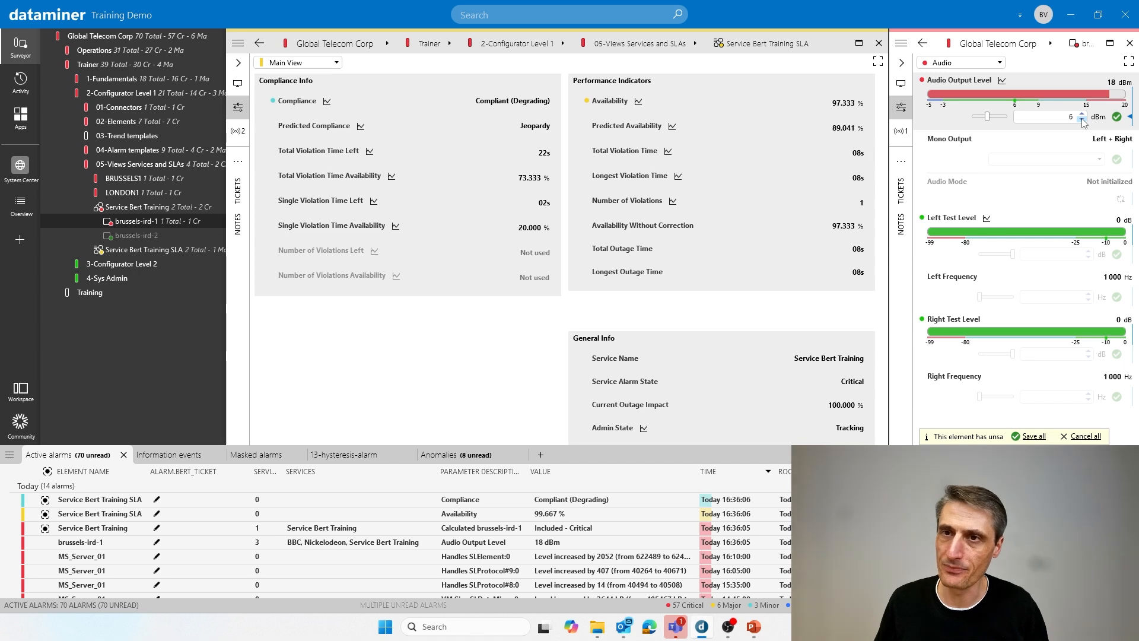
left_click(1082, 114)
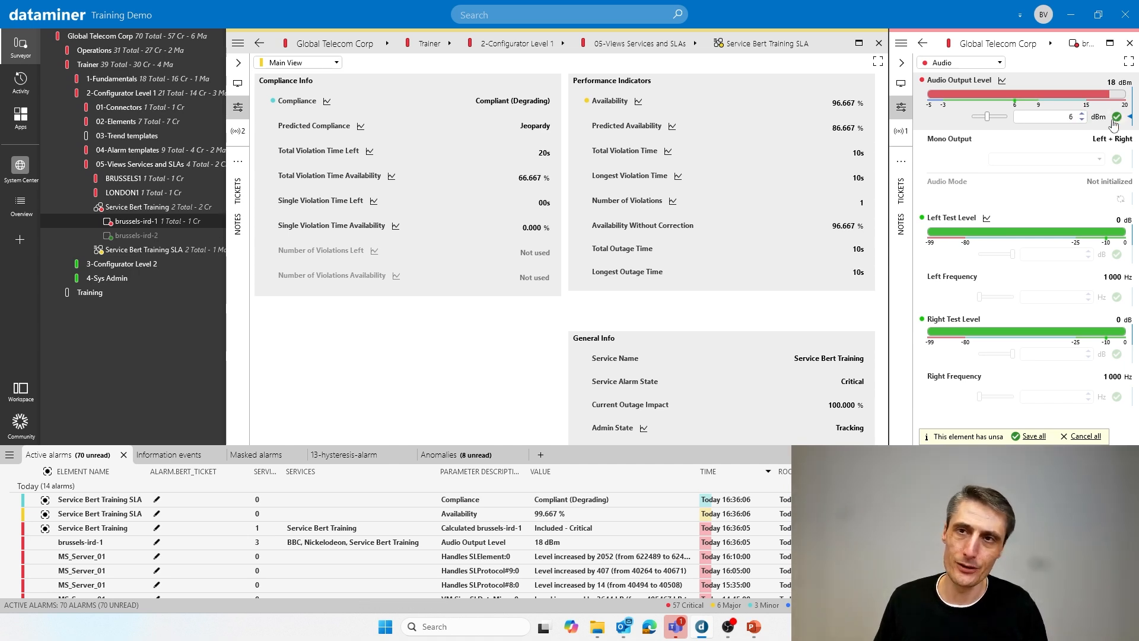
left_click(1115, 121)
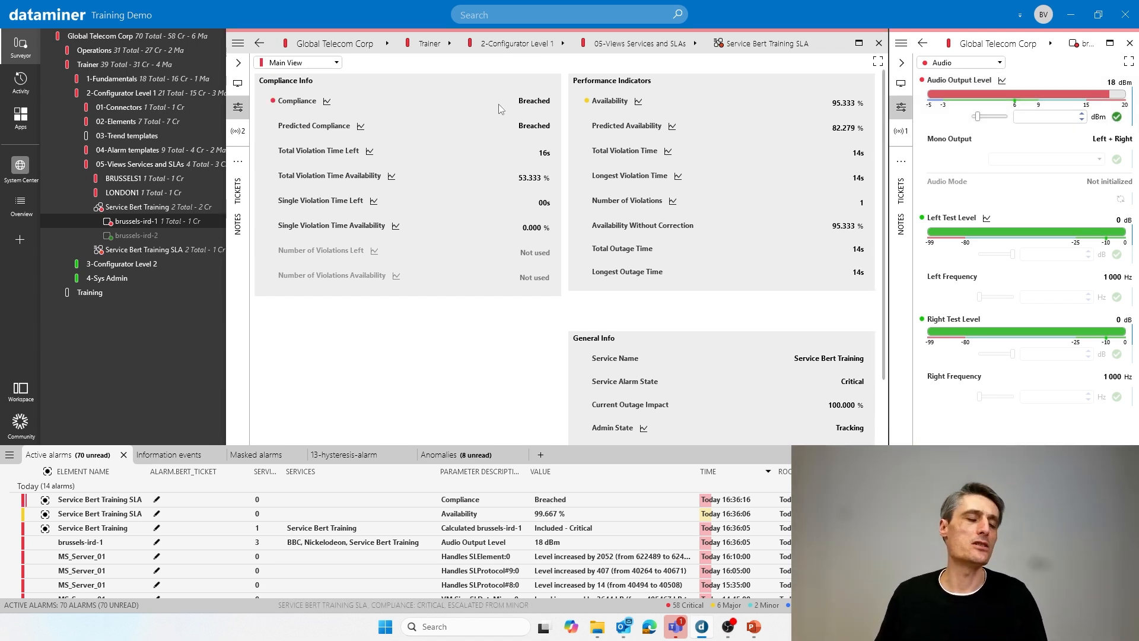
mouse_move(499, 105)
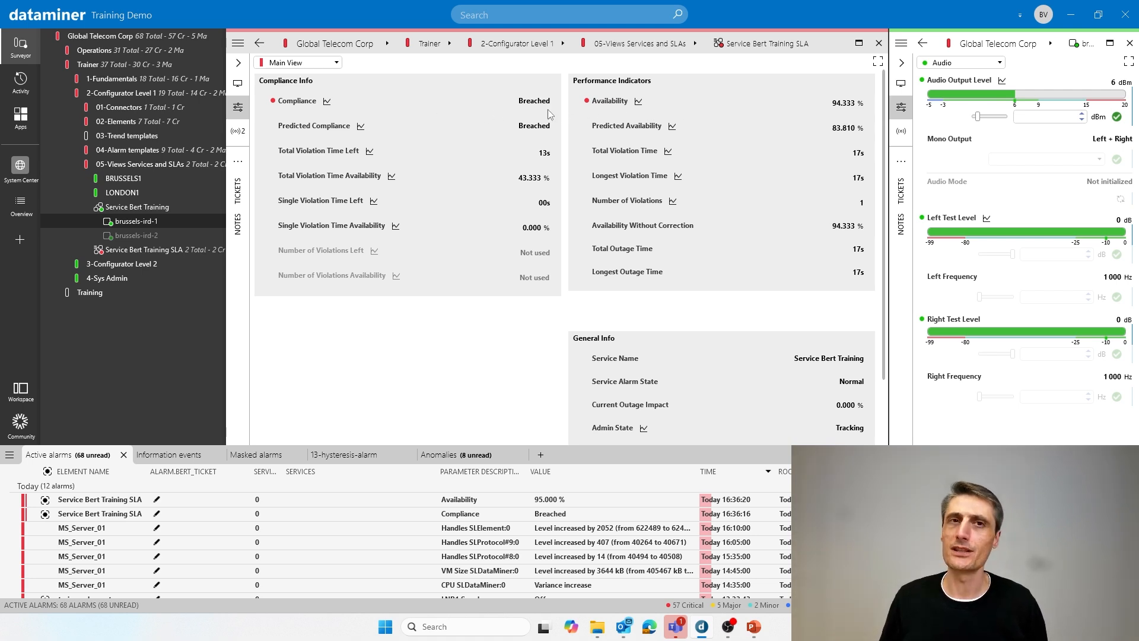
mouse_move(549, 111)
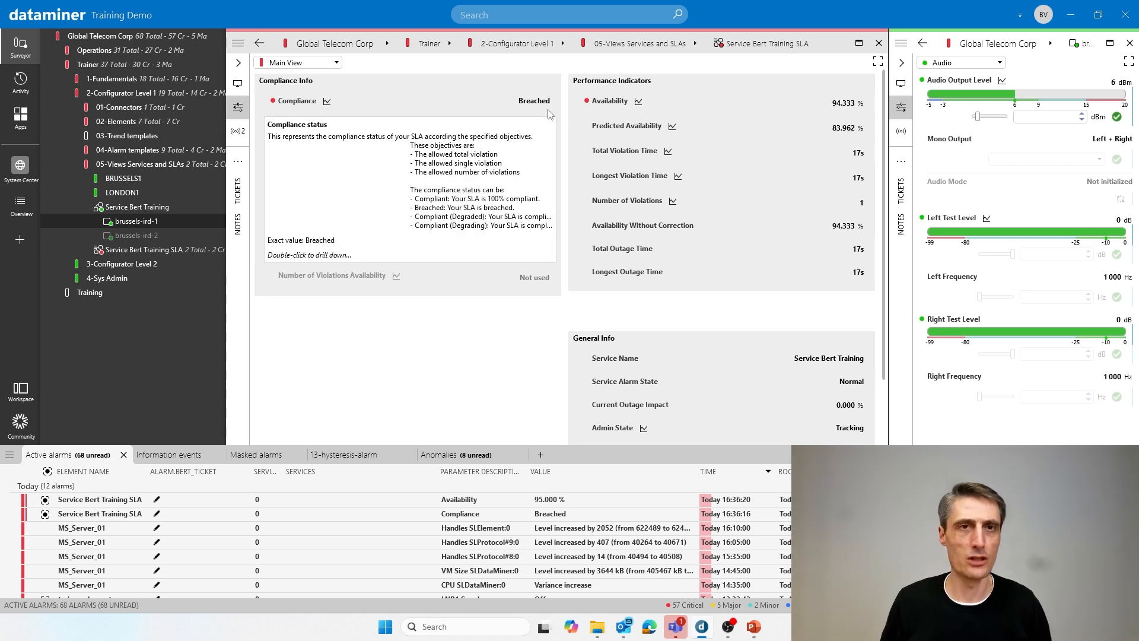
- Show the SLA's Outage List, select the latest outage, maximize the SLA card and collapse the Surveyor for more room
left_click(314, 63)
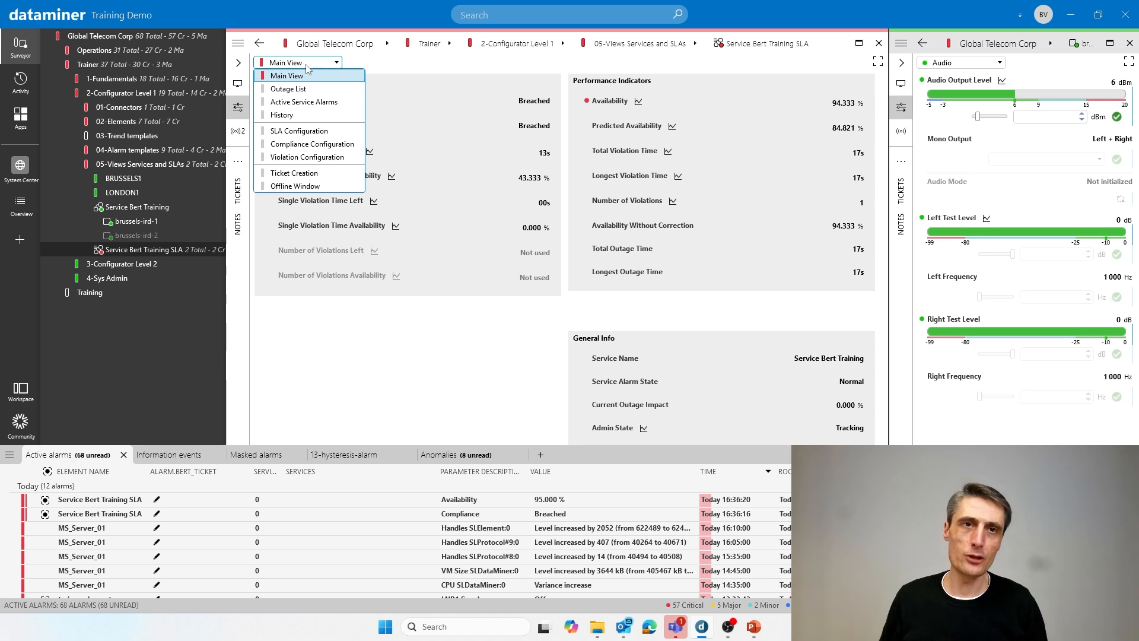
left_click(291, 92)
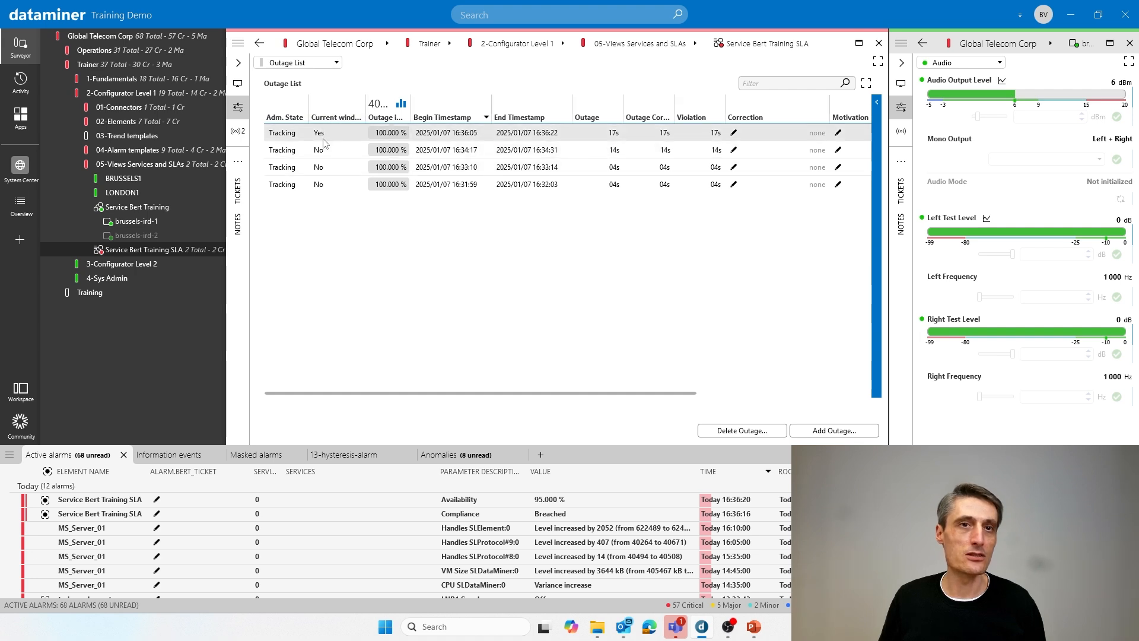
left_click(285, 135)
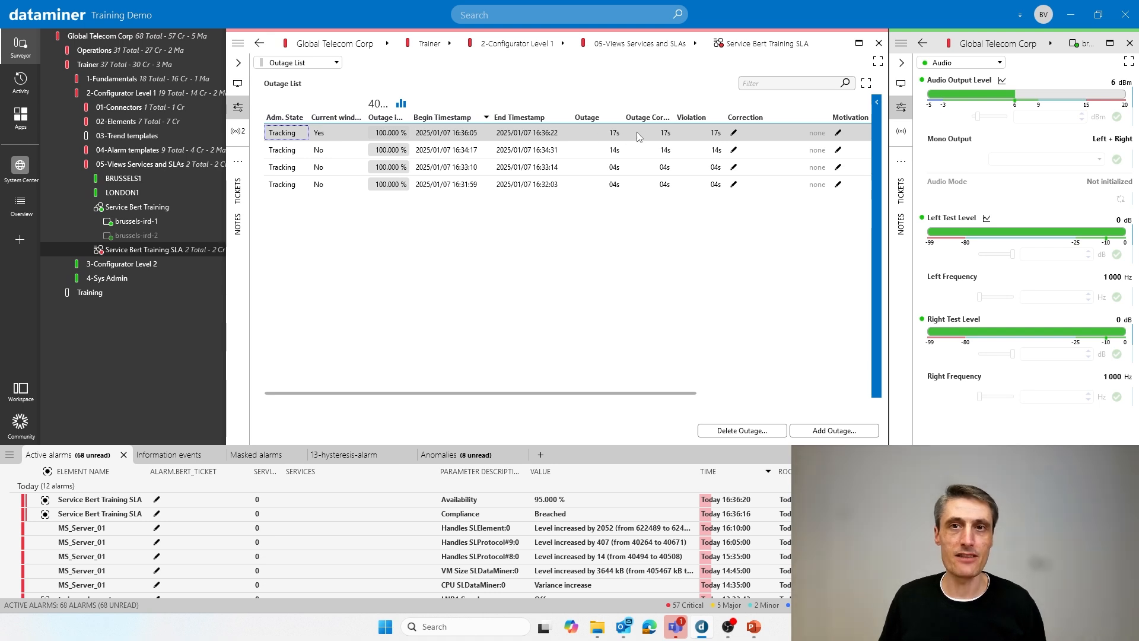
left_click(858, 43)
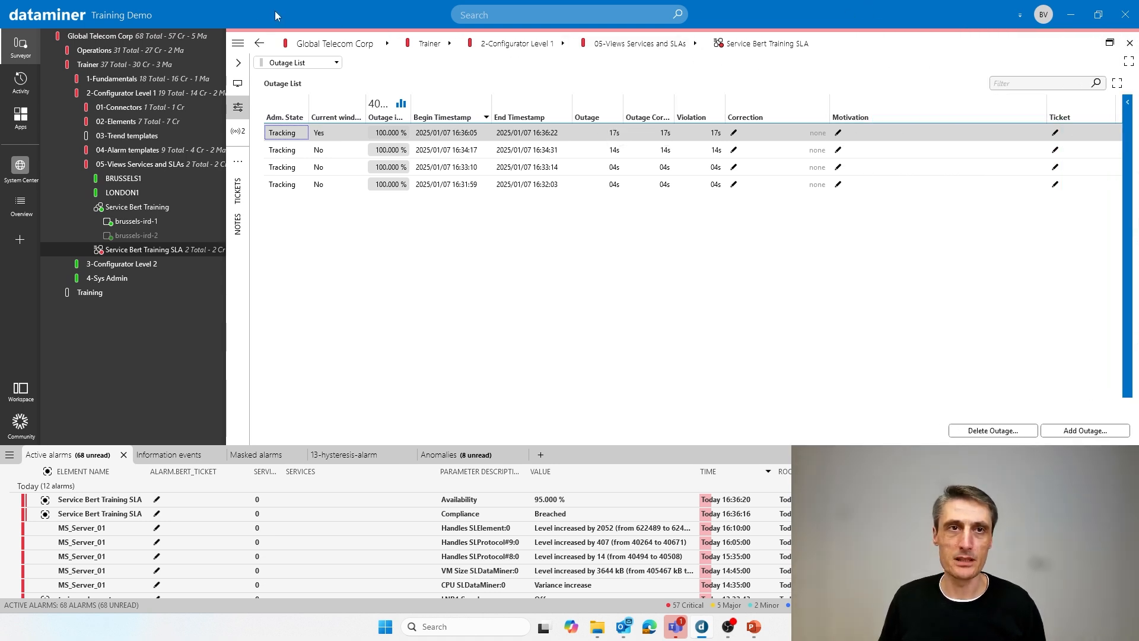
left_click(36, 42)
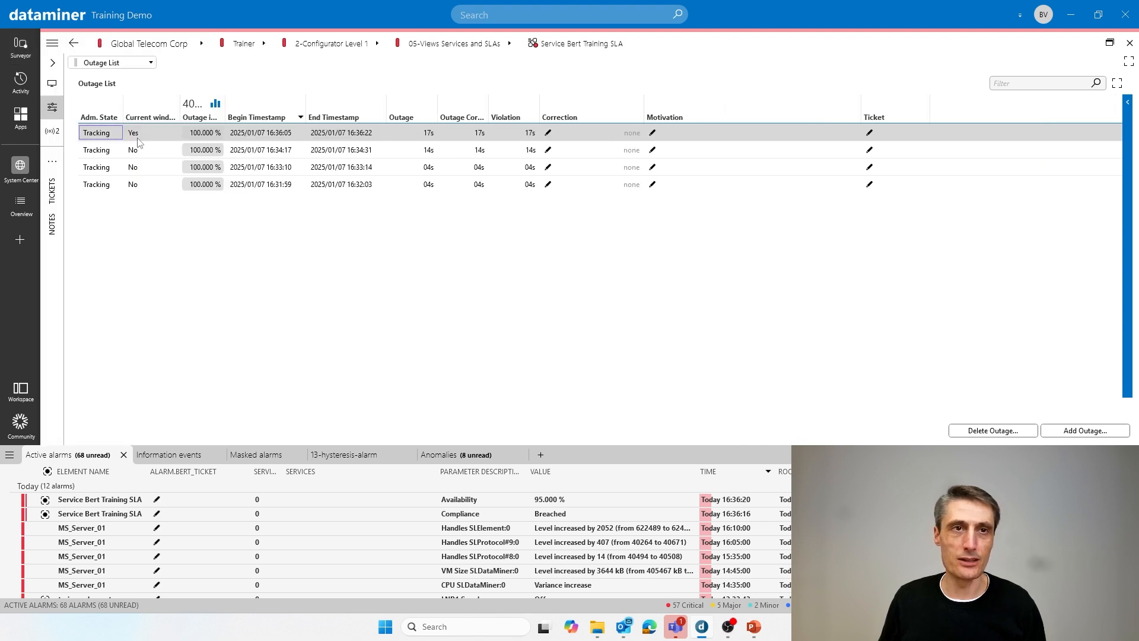
- Apply a correction of 10 seconds to the most recent outage in the Outage List
left_click(549, 134)
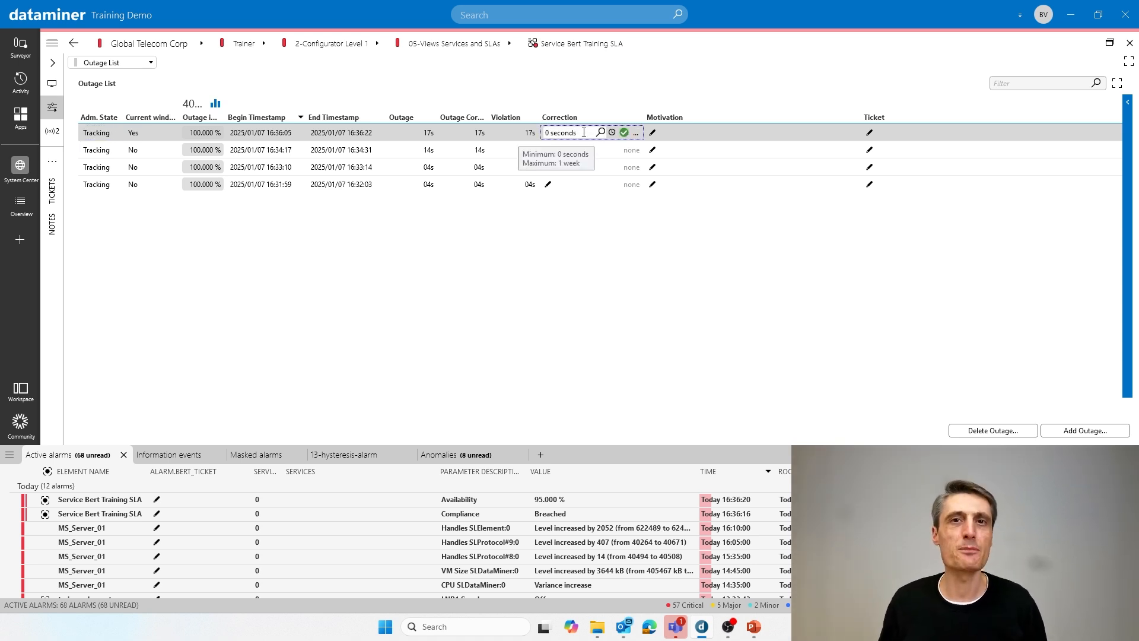
left_click_drag(584, 132, 529, 136)
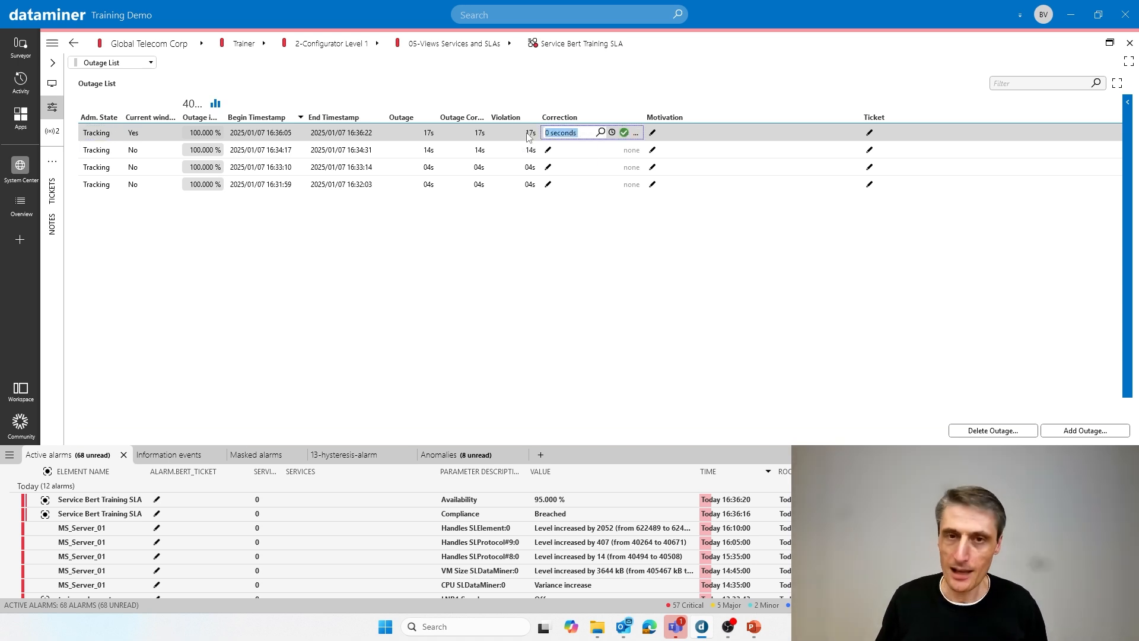
type("10")
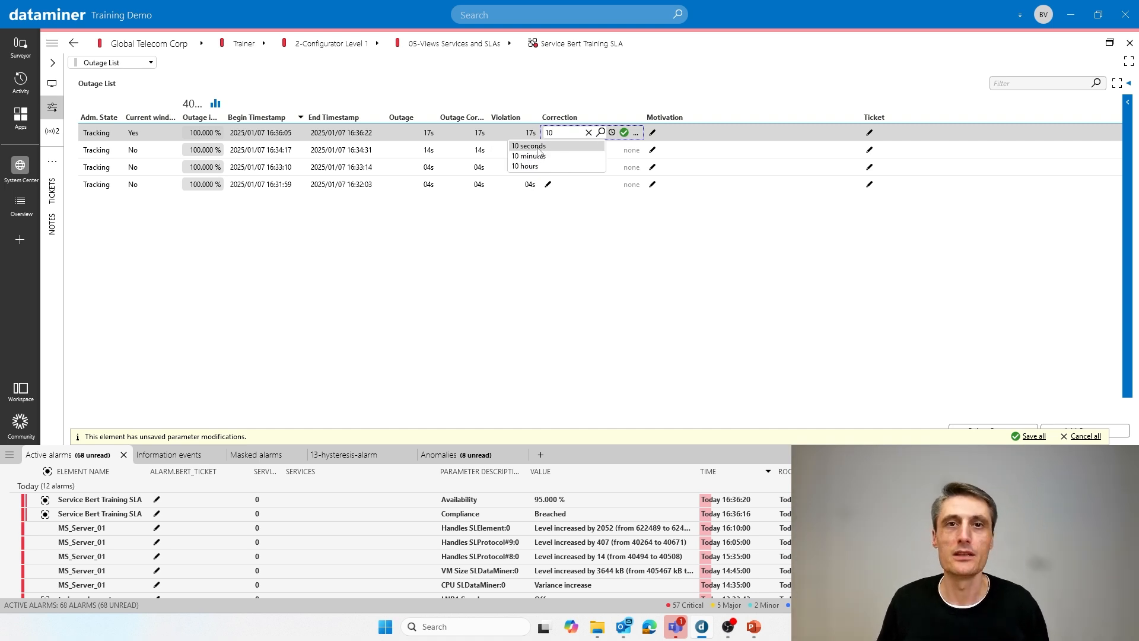
left_click(600, 145)
left_click(624, 132)
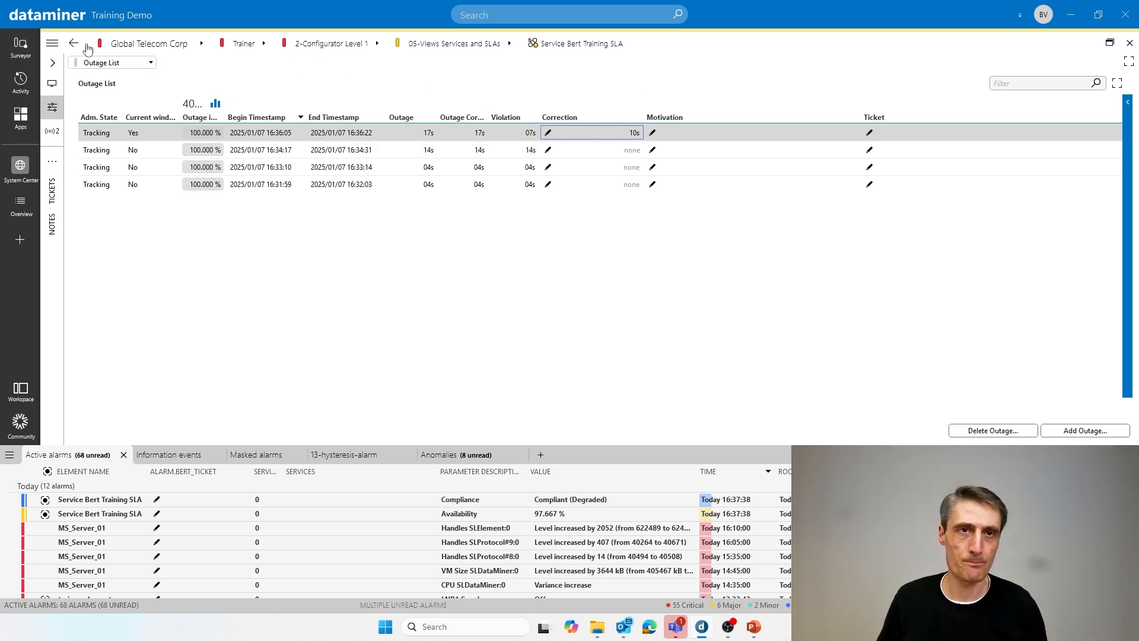
- Return to the SLA's Main View, bring back the Surveyor and side-by-side cards, and check the compliance and predicted compliance
left_click(94, 63)
left_click(95, 74)
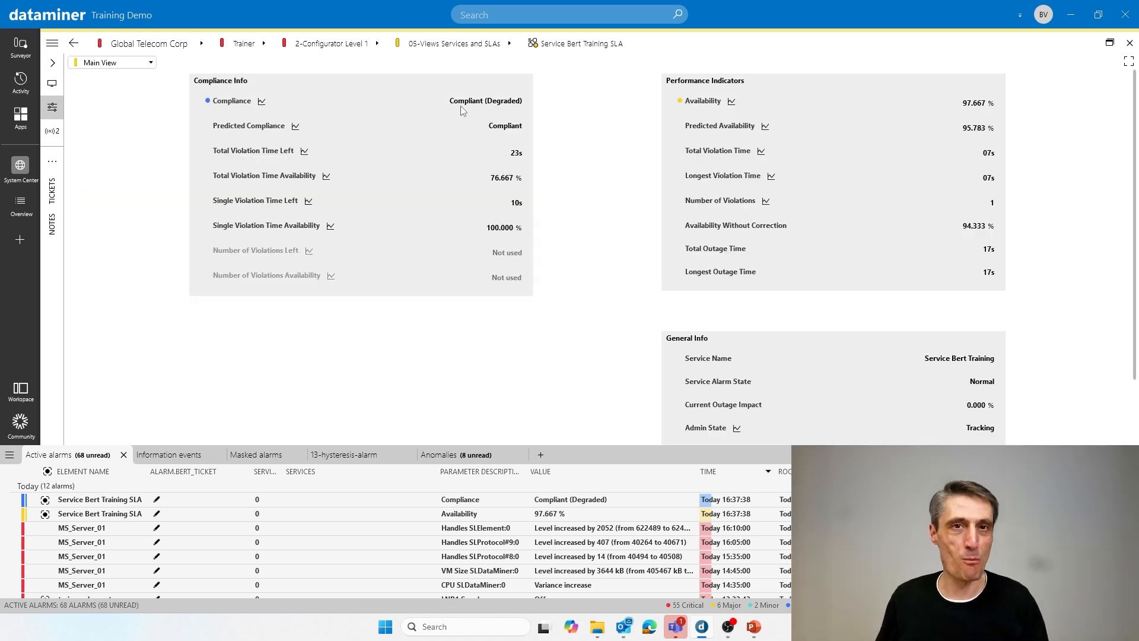
left_click(53, 62)
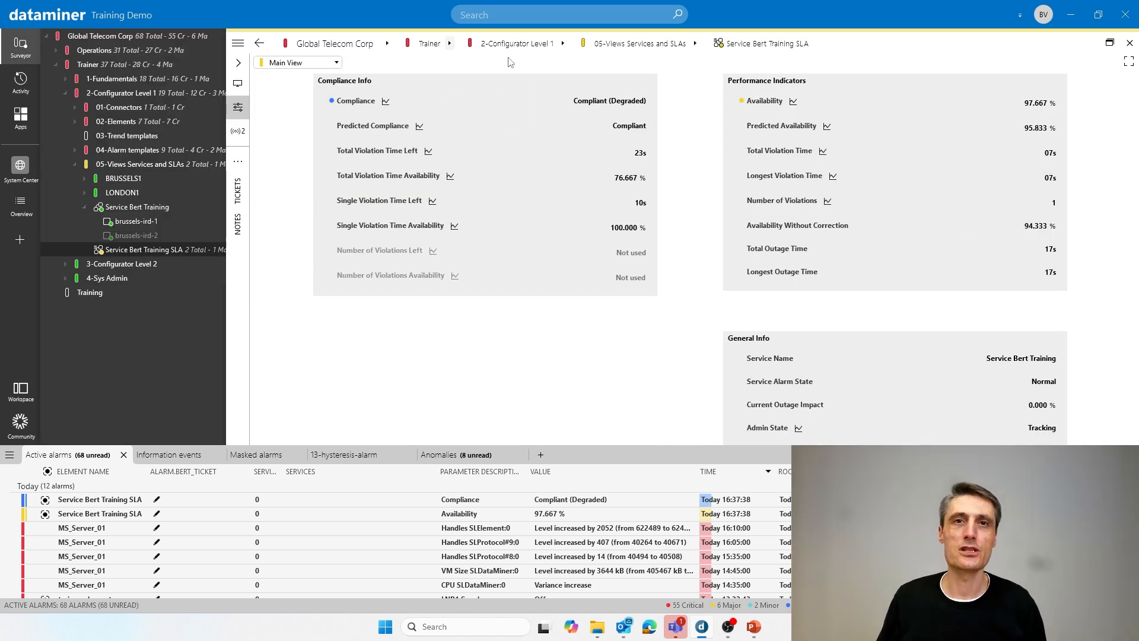
left_click(1110, 44)
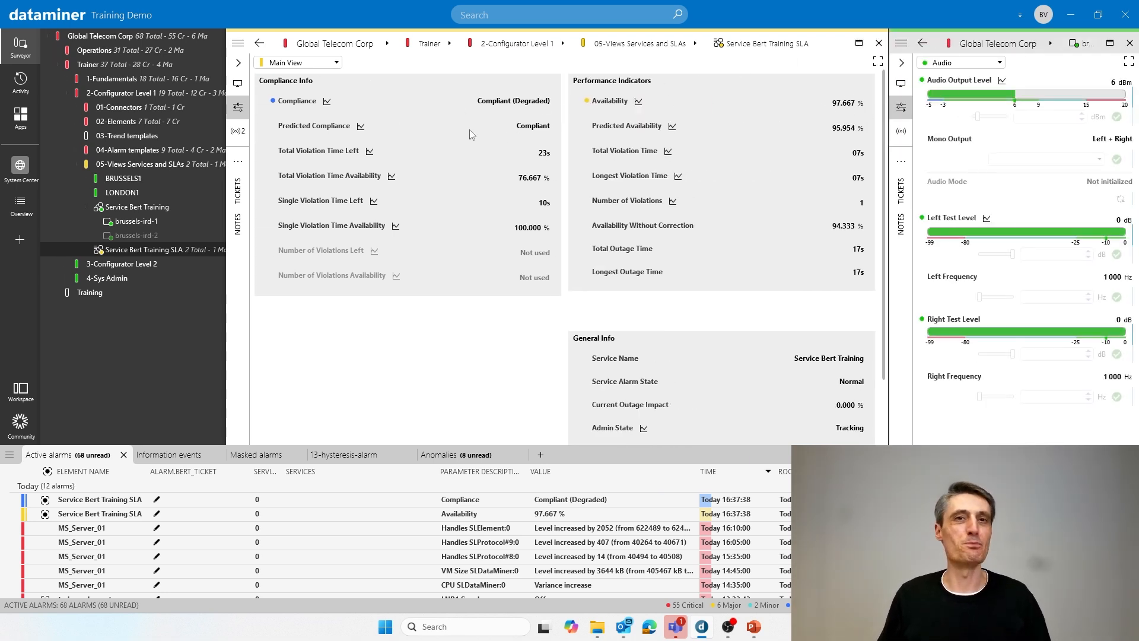
mouse_move(469, 130)
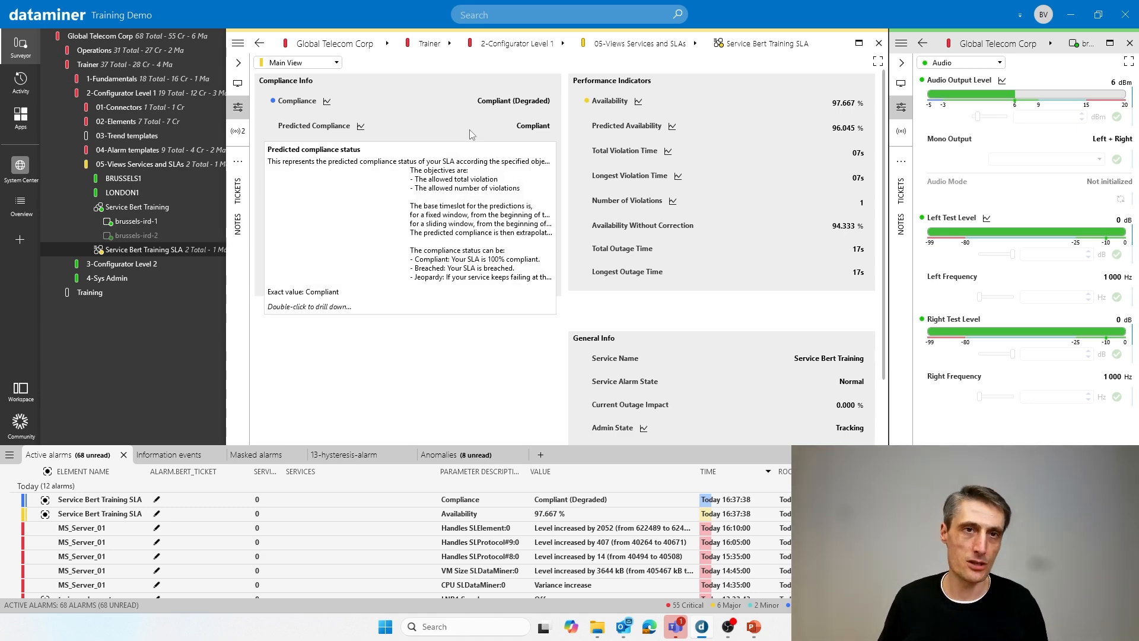
- Review the Outage List again, and set Time to Keep Outages to 3 months on the SLA Configuration page
left_click(298, 62)
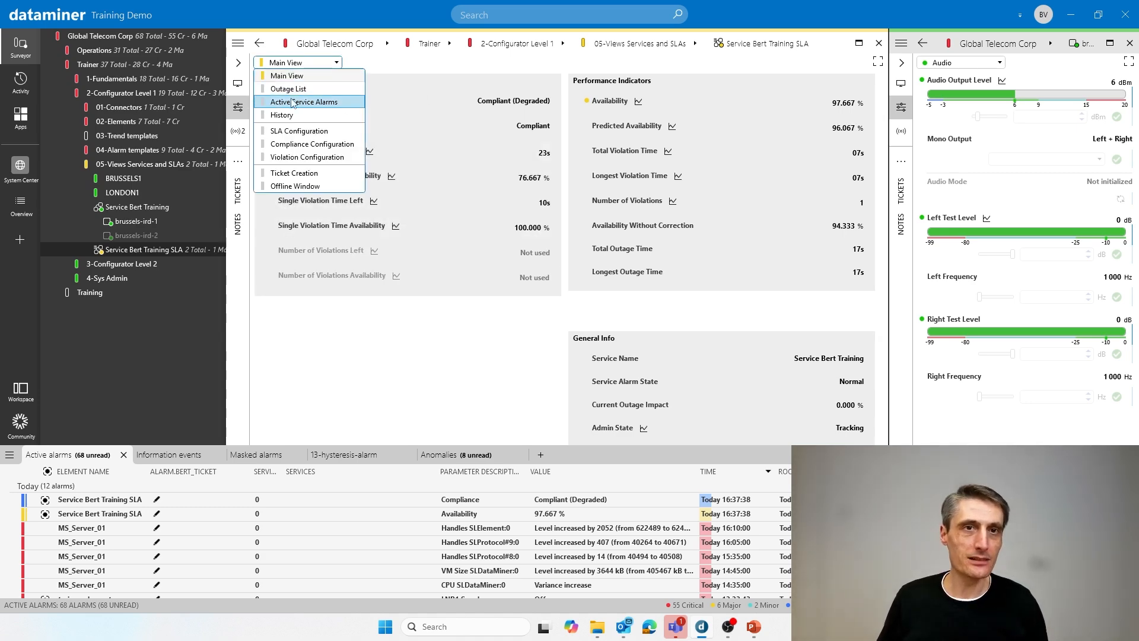
left_click(289, 89)
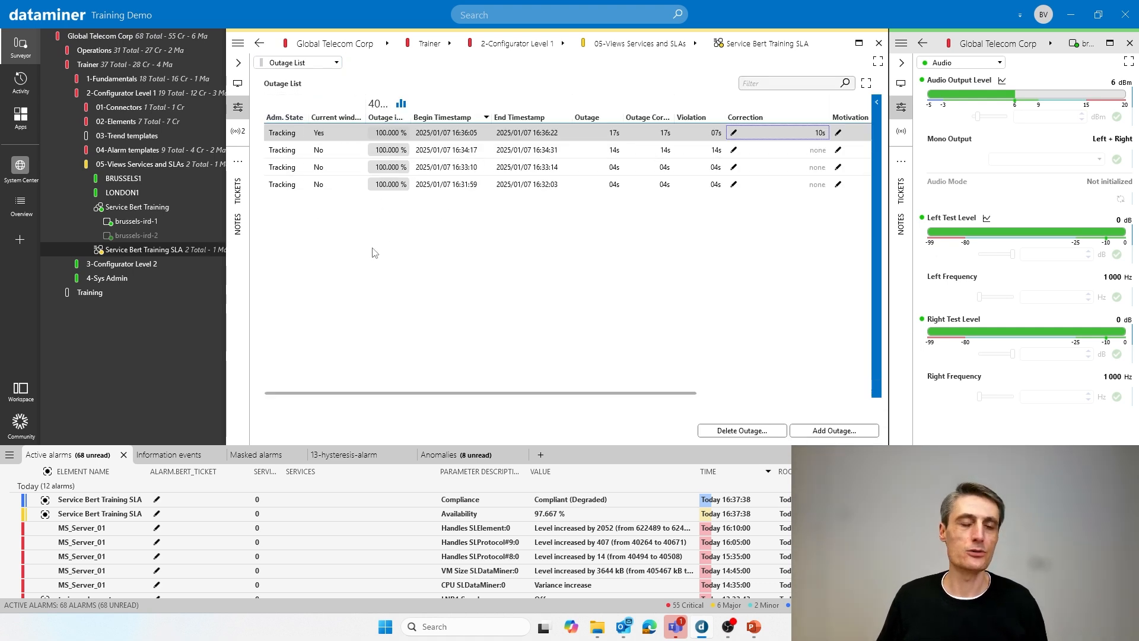
left_click(296, 63)
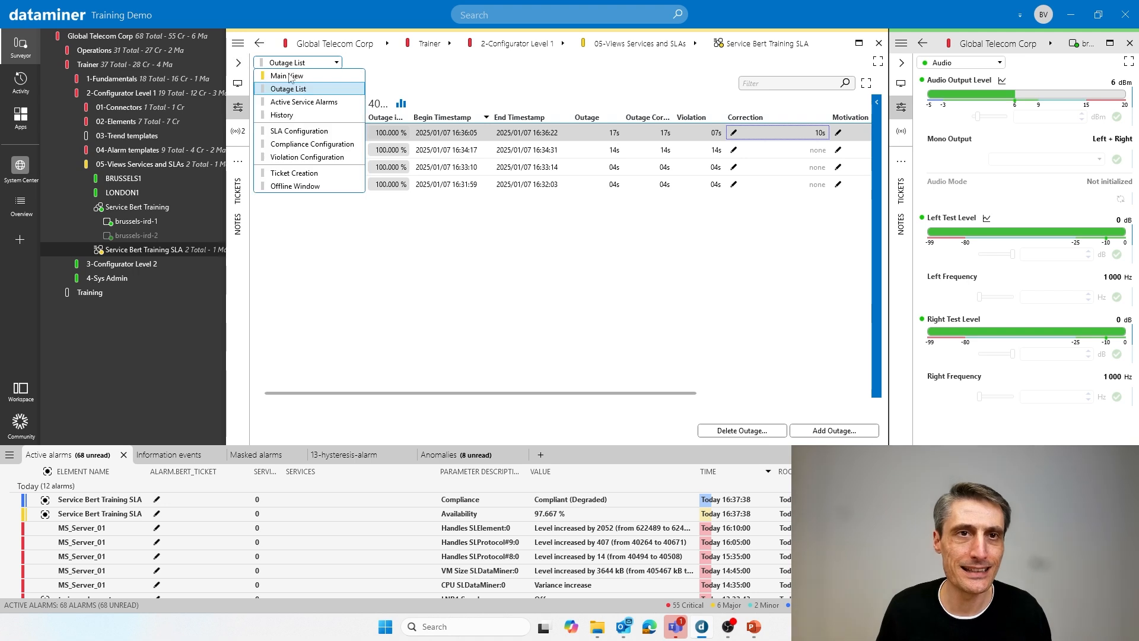
left_click(296, 130)
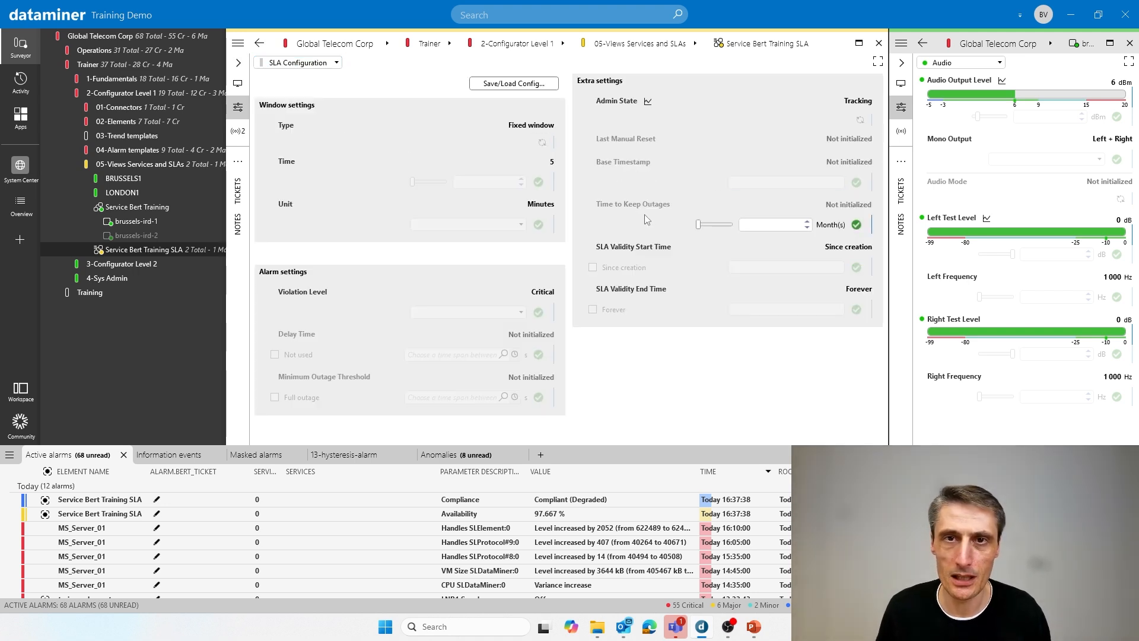
left_click(768, 226)
type("3")
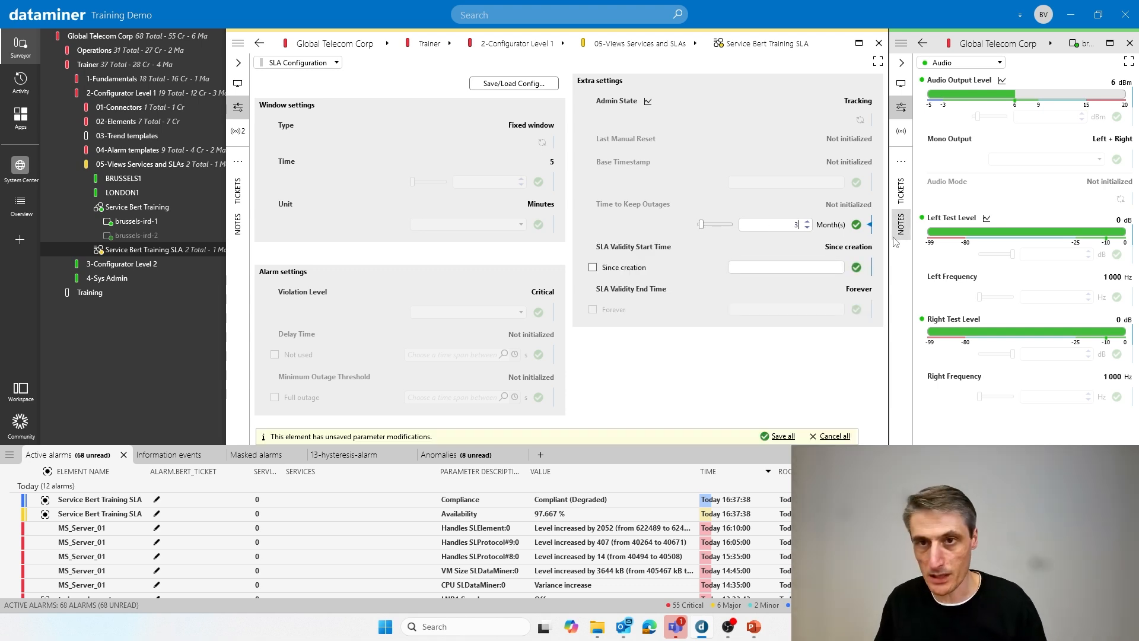
left_click(857, 225)
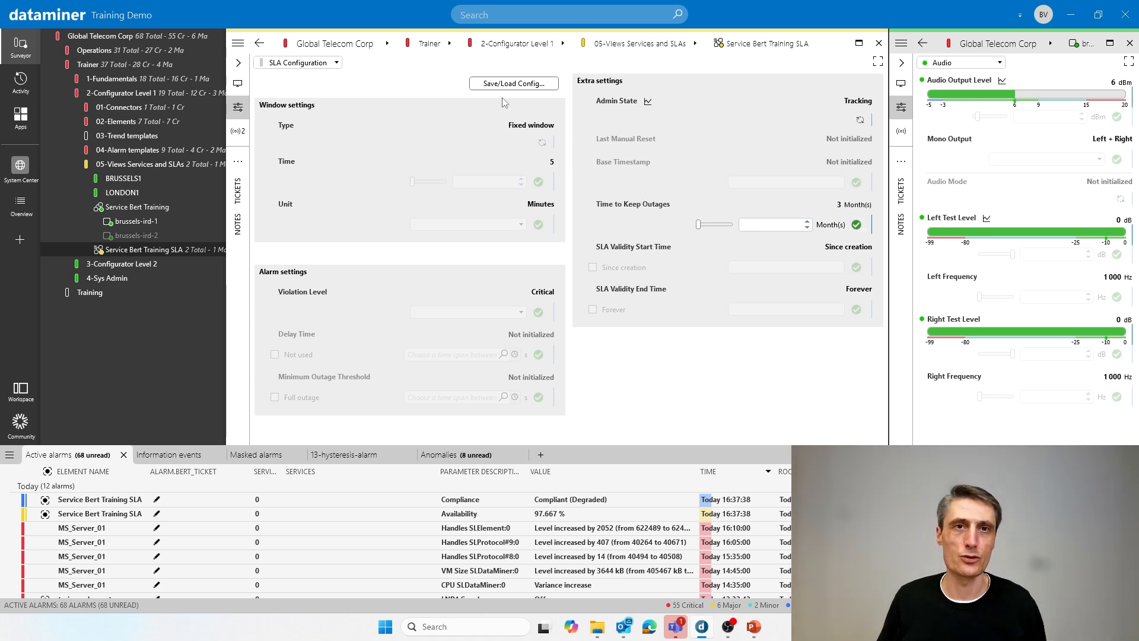
- Check the corrected outage in the SLA's Outage List, briefly enlarging the card, and return to the Main View
left_click(282, 65)
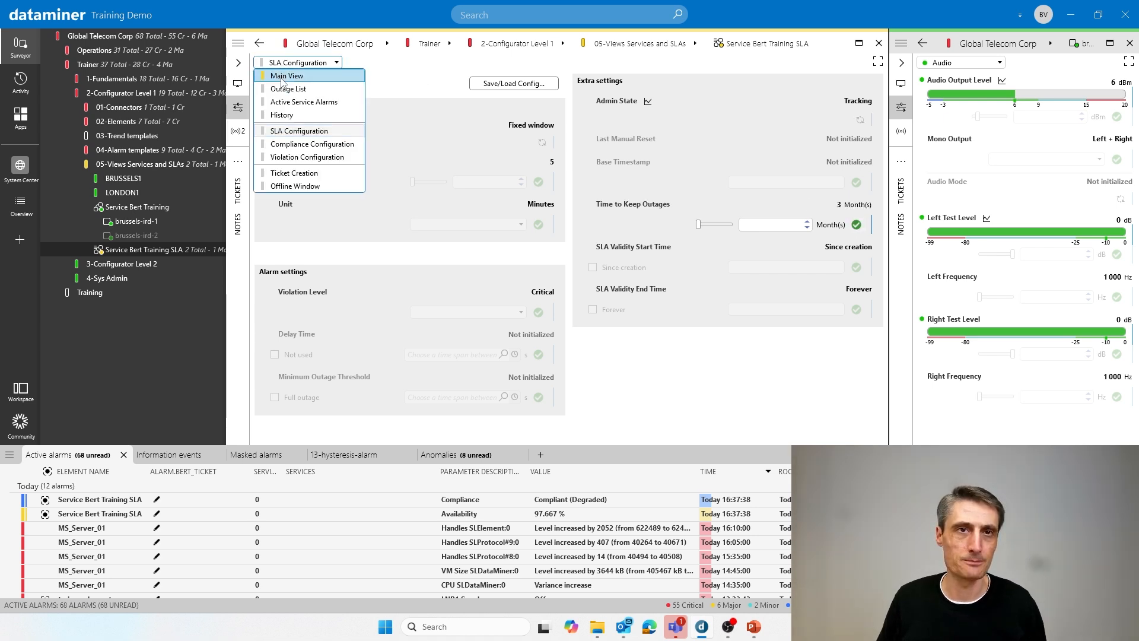
left_click(288, 89)
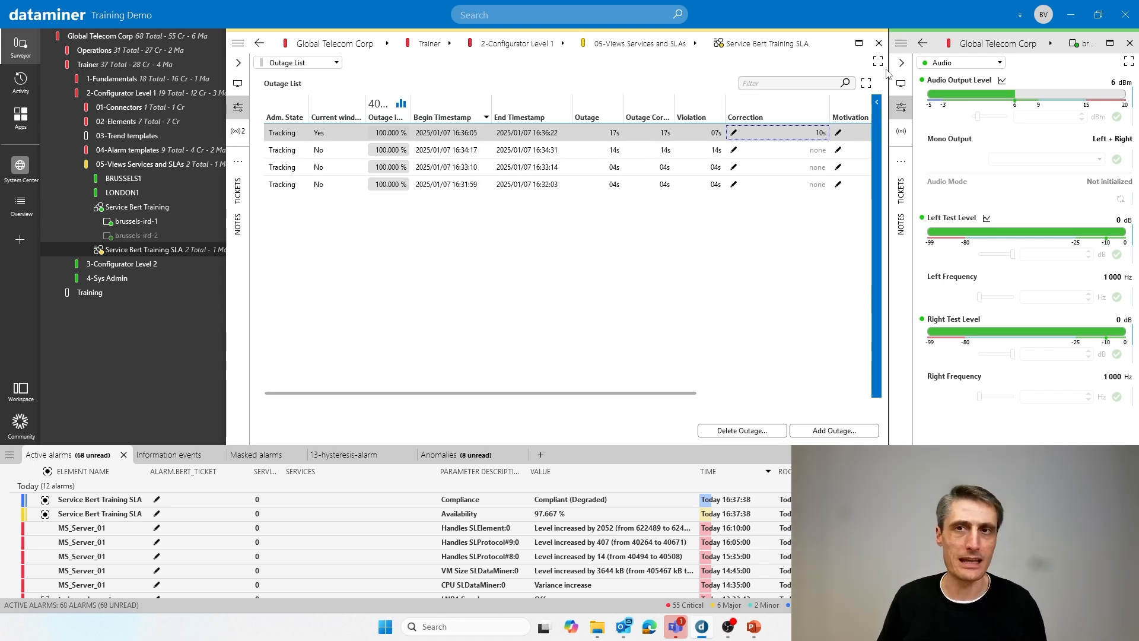
left_click(861, 44)
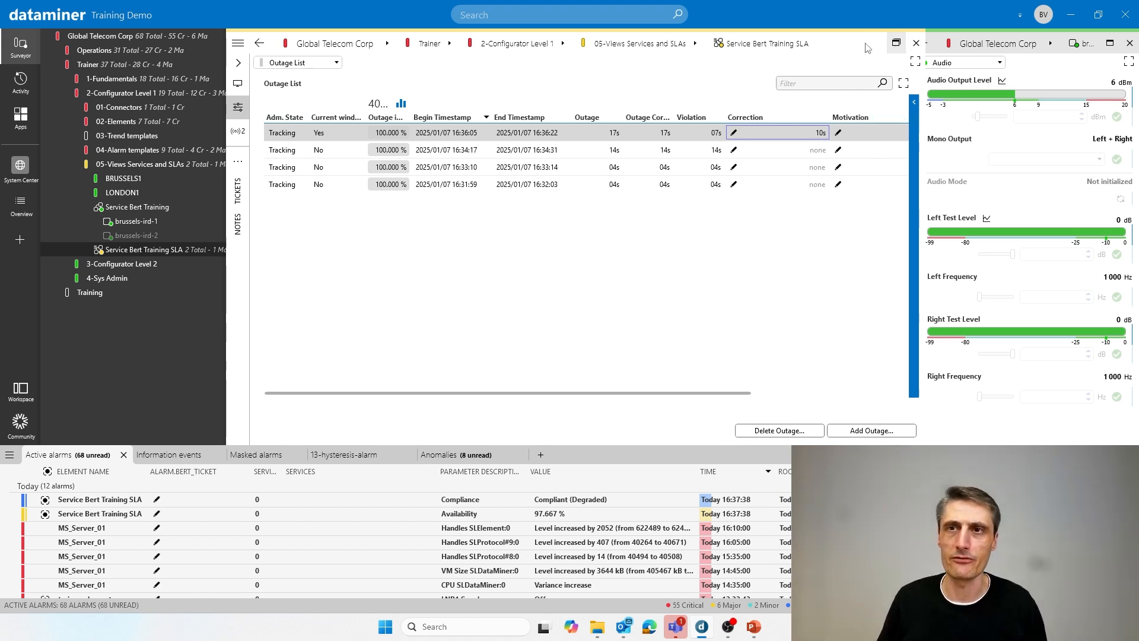
left_click(1110, 43)
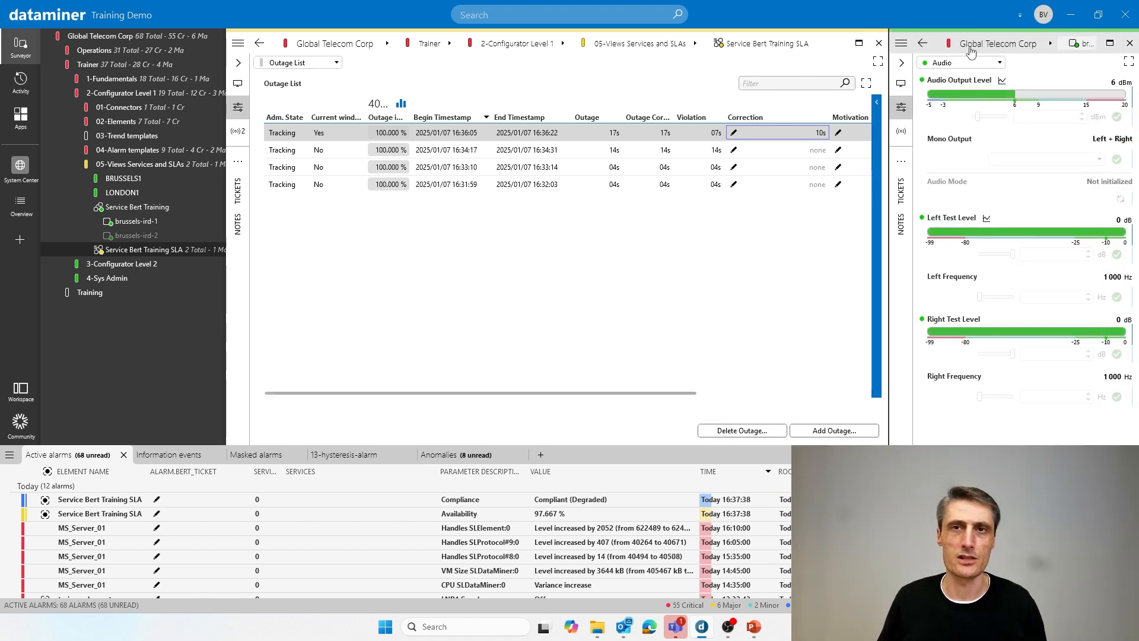
left_click(298, 62)
left_click(296, 77)
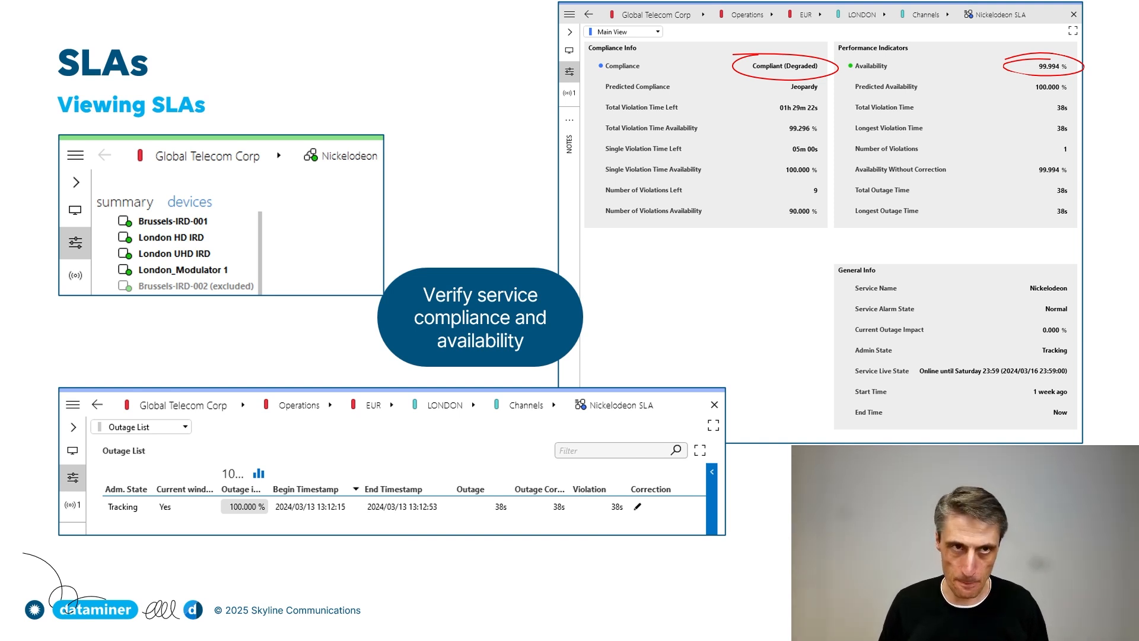
key("Right")
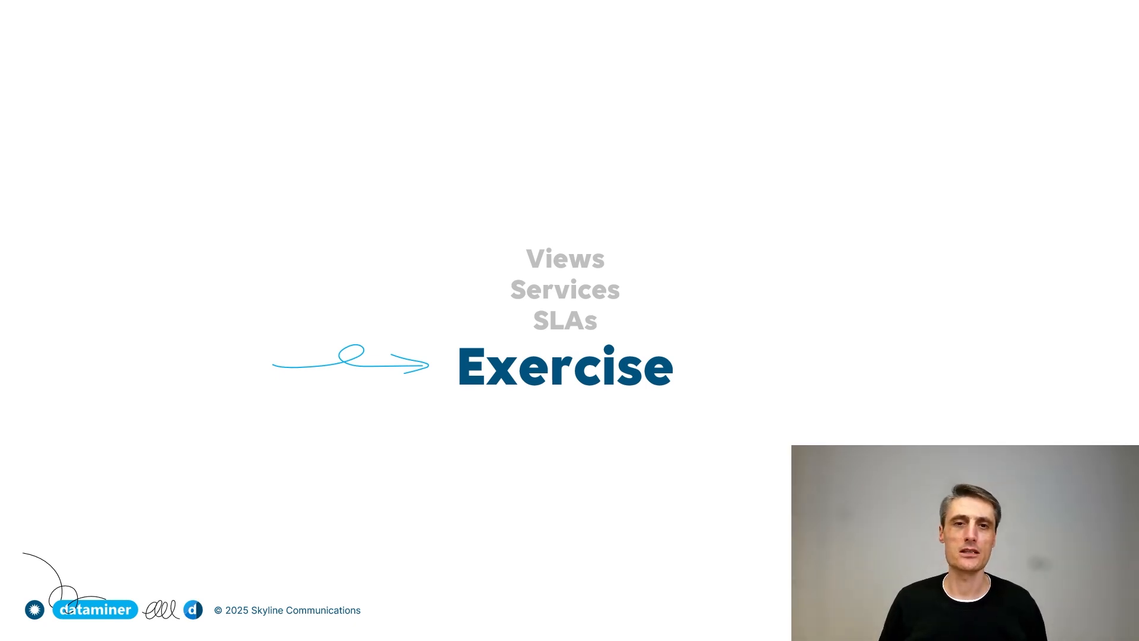
key("Right")
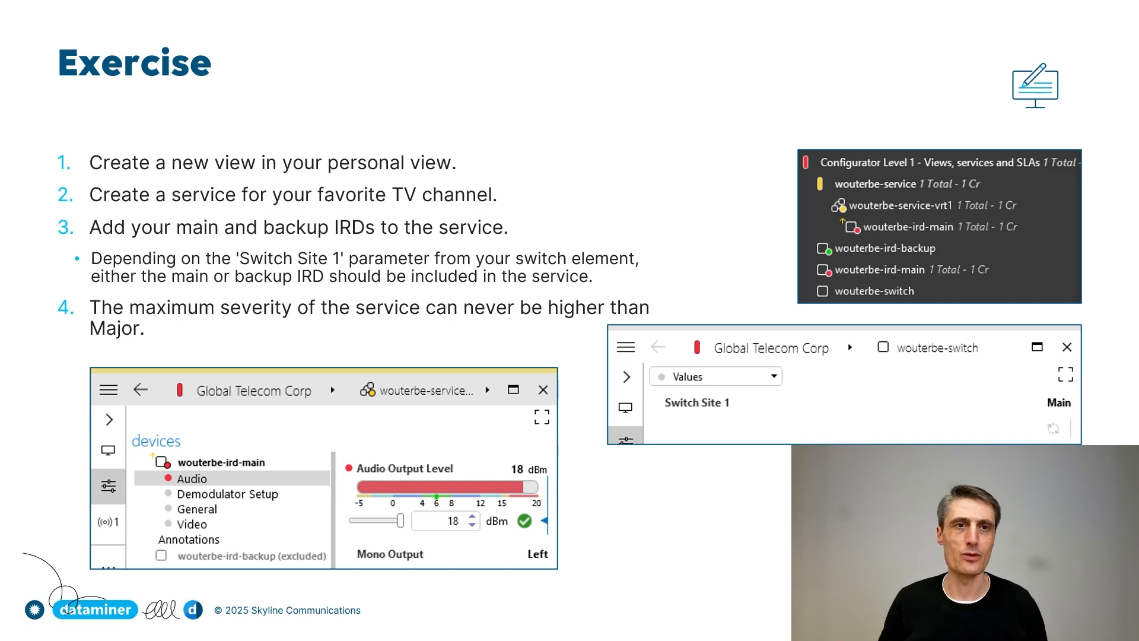